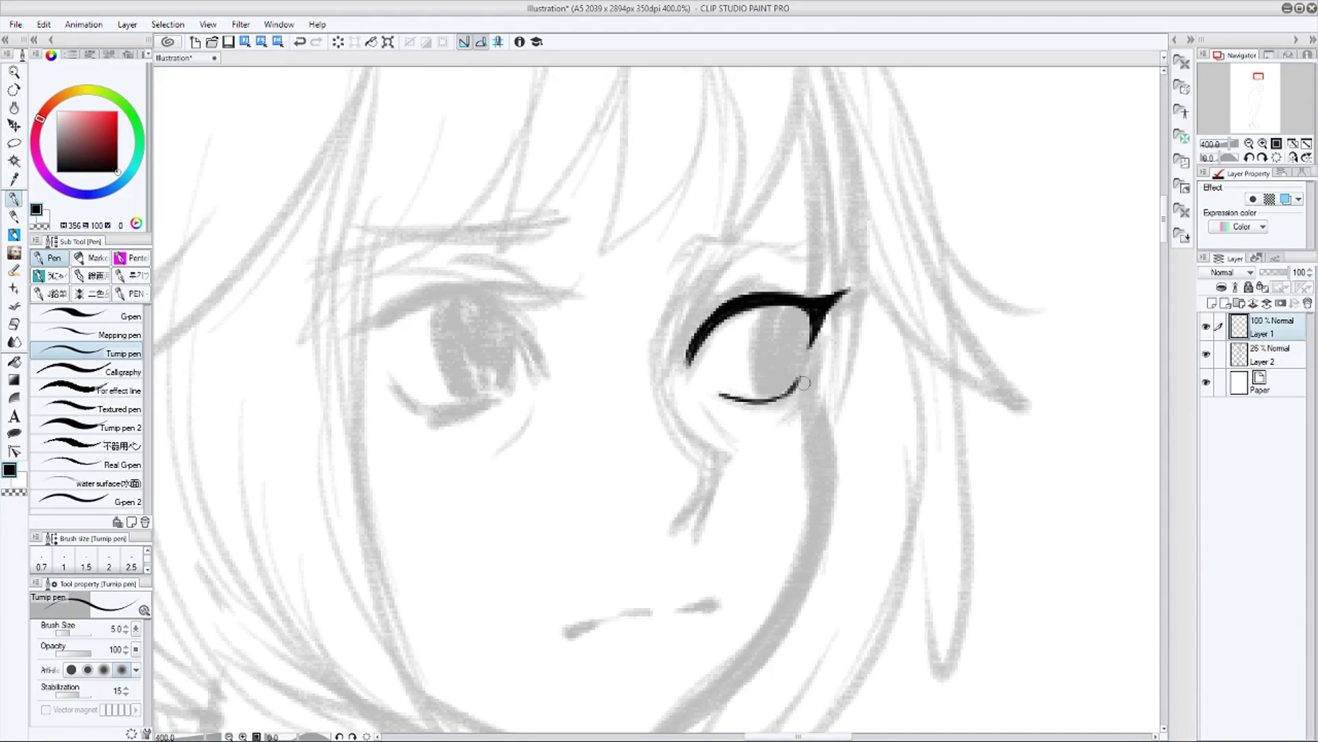
Ink the far eye's iris outline, eyelid crease strokes and small upper lashes over the sketch with the Turnip pen
mouse_move(762, 309)
left_mouse_down()
mouse_move(746, 353)
mouse_move(772, 398)
left_mouse_up()
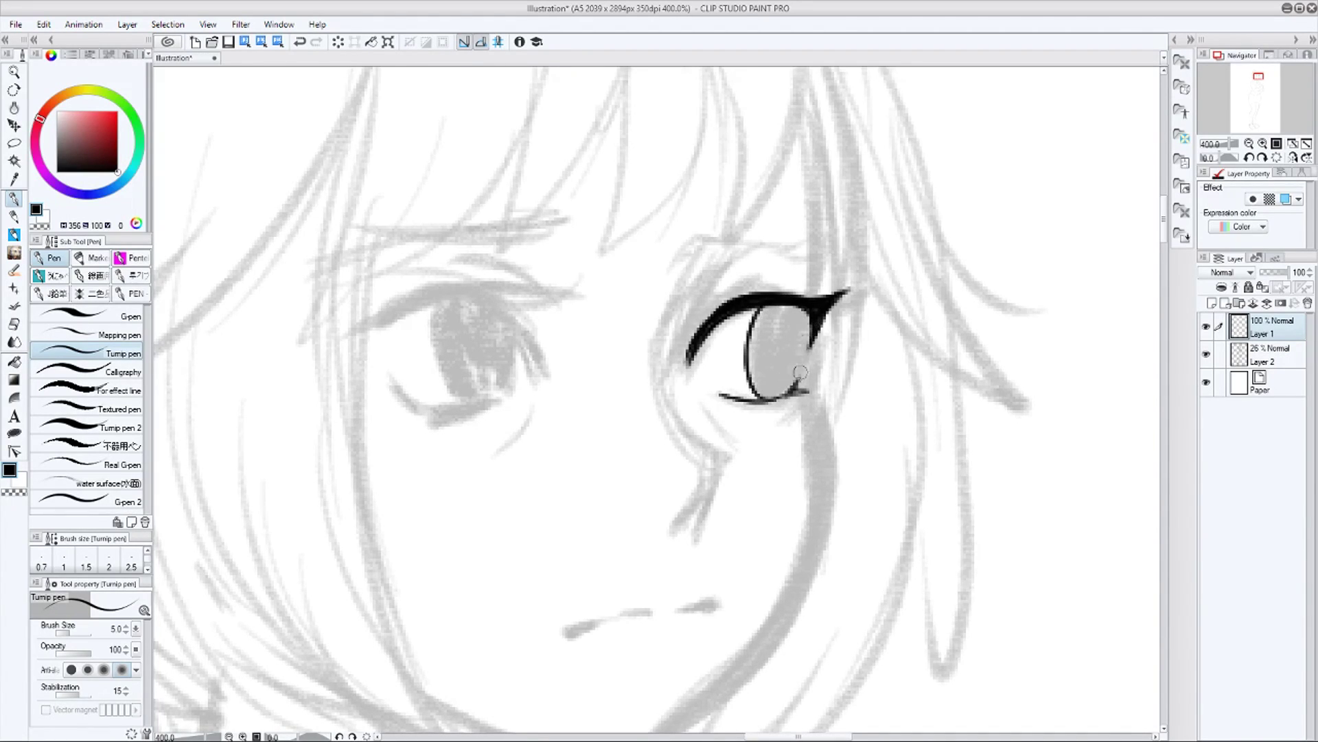
left_click_drag(706, 303, 783, 284)
mouse_move(685, 357)
left_mouse_down()
mouse_move(755, 295)
mouse_move(839, 284)
left_mouse_up()
key("ctrl+z")
key("ctrl+y")
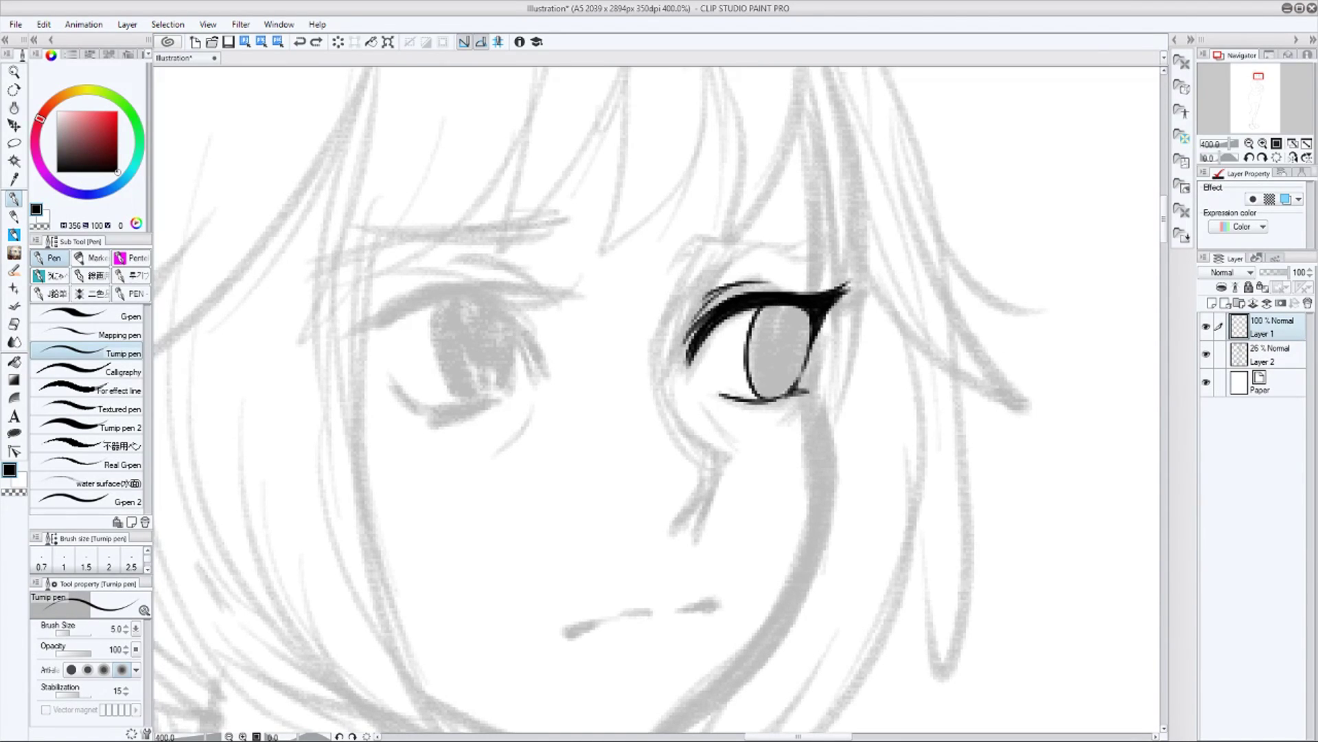
mouse_move(846, 307)
left_mouse_down()
mouse_move(833, 325)
mouse_move(797, 288)
left_mouse_up()
Ink the far eyebrow and the line running from it down the nose bridge to the nose tip
left_click_drag(704, 241, 794, 243)
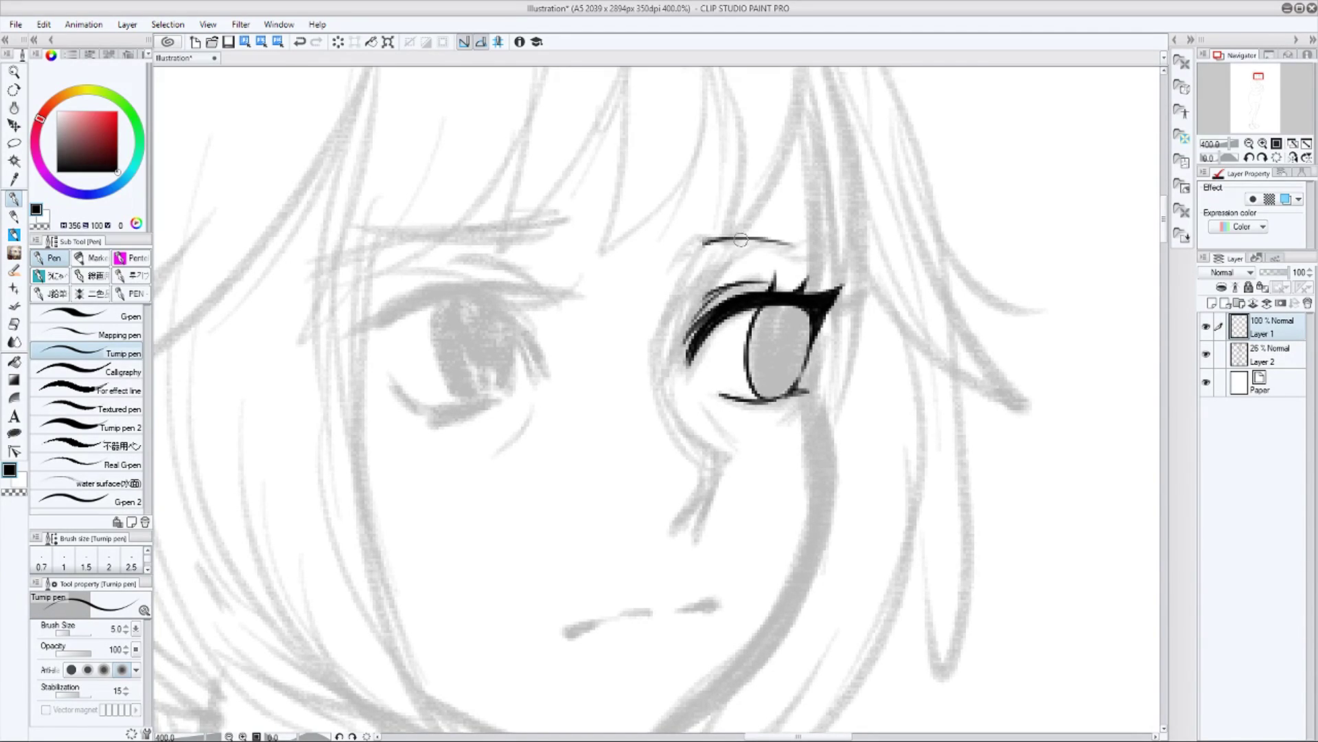
left_click_drag(702, 257, 811, 247)
mouse_move(710, 256)
left_mouse_down()
mouse_move(661, 323)
mouse_move(657, 388)
mouse_move(687, 430)
mouse_move(680, 525)
mouse_move(726, 473)
left_mouse_up()
left_click_drag(776, 529, 833, 411)
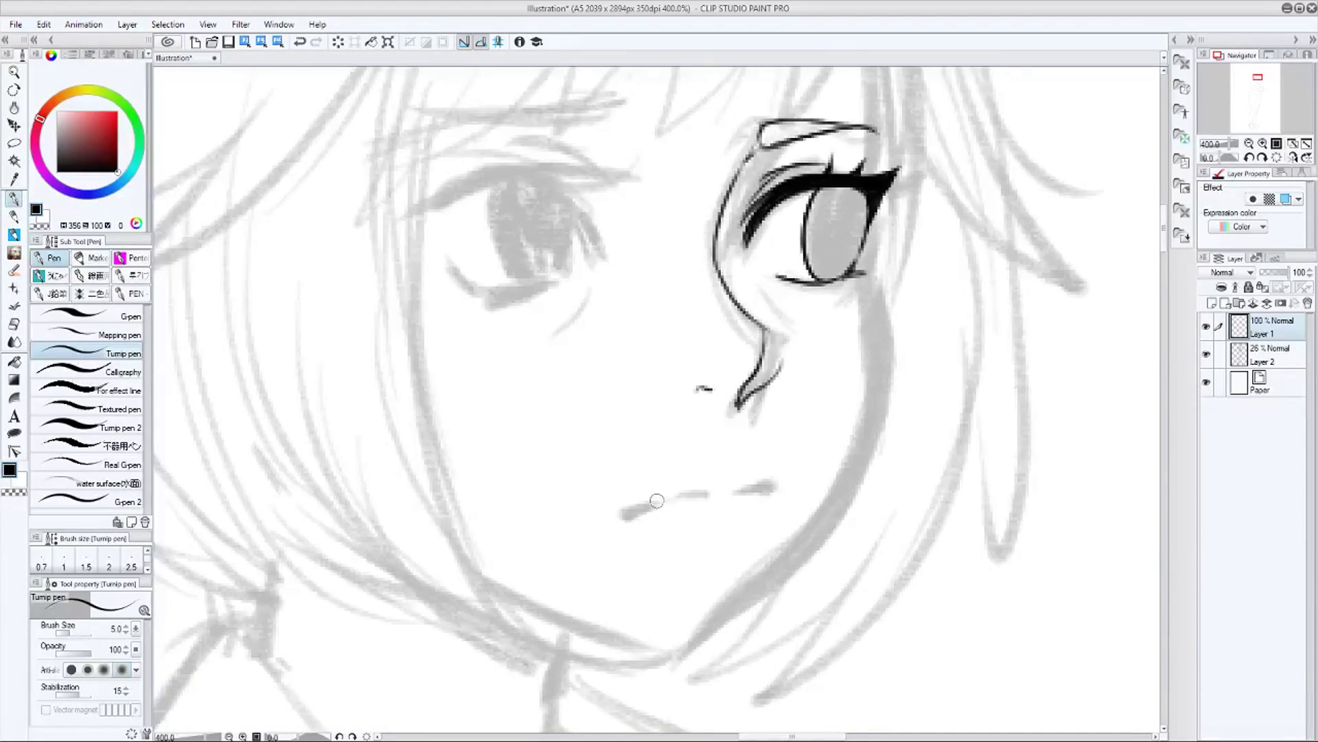
Ink the broken mouth line over the sketched mouth and check it in a mirrored view
left_click_drag(632, 511, 768, 494)
mouse_move(812, 452)
left_mouse_down()
mouse_move(762, 545)
mouse_move(789, 577)
left_mouse_up()
left_click(1294, 158)
left_click(1294, 158)
Ink the near eye's thick upper lash line with its eyelid crease and inner lash strokes
left_click_drag(670, 347, 841, 328)
mouse_move(583, 314)
left_mouse_down()
mouse_move(681, 284)
mouse_move(647, 287)
mouse_move(730, 306)
mouse_move(746, 336)
mouse_move(712, 297)
mouse_move(742, 349)
left_mouse_up()
mouse_move(585, 316)
left_mouse_down()
mouse_move(591, 345)
mouse_move(684, 277)
left_mouse_up()
mouse_move(576, 313)
left_mouse_down()
mouse_move(697, 282)
mouse_move(648, 280)
mouse_move(729, 295)
left_mouse_up()
mouse_move(705, 287)
left_mouse_down()
mouse_move(740, 318)
mouse_move(738, 304)
left_mouse_up()
left_click_drag(630, 278, 731, 283)
left_click_drag(581, 305, 647, 276)
mouse_move(612, 281)
left_mouse_down()
mouse_move(752, 265)
mouse_move(739, 273)
left_mouse_up()
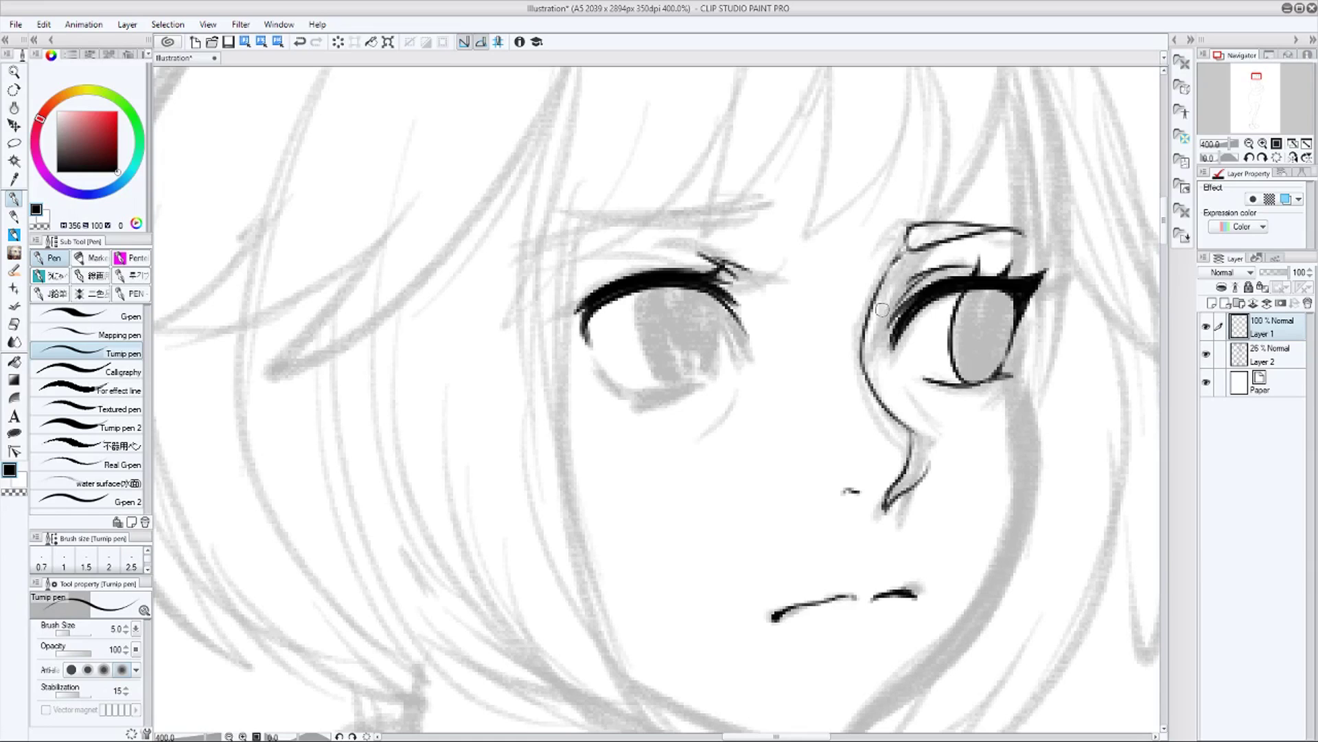
Ink the near eye's lower lid, iris outline and pointed outer lash, plus the eyebrow above it
mouse_move(602, 375)
left_mouse_down()
mouse_move(671, 392)
mouse_move(646, 391)
mouse_move(719, 377)
left_mouse_up()
mouse_move(663, 288)
left_mouse_down()
mouse_move(648, 341)
mouse_move(661, 371)
left_mouse_up()
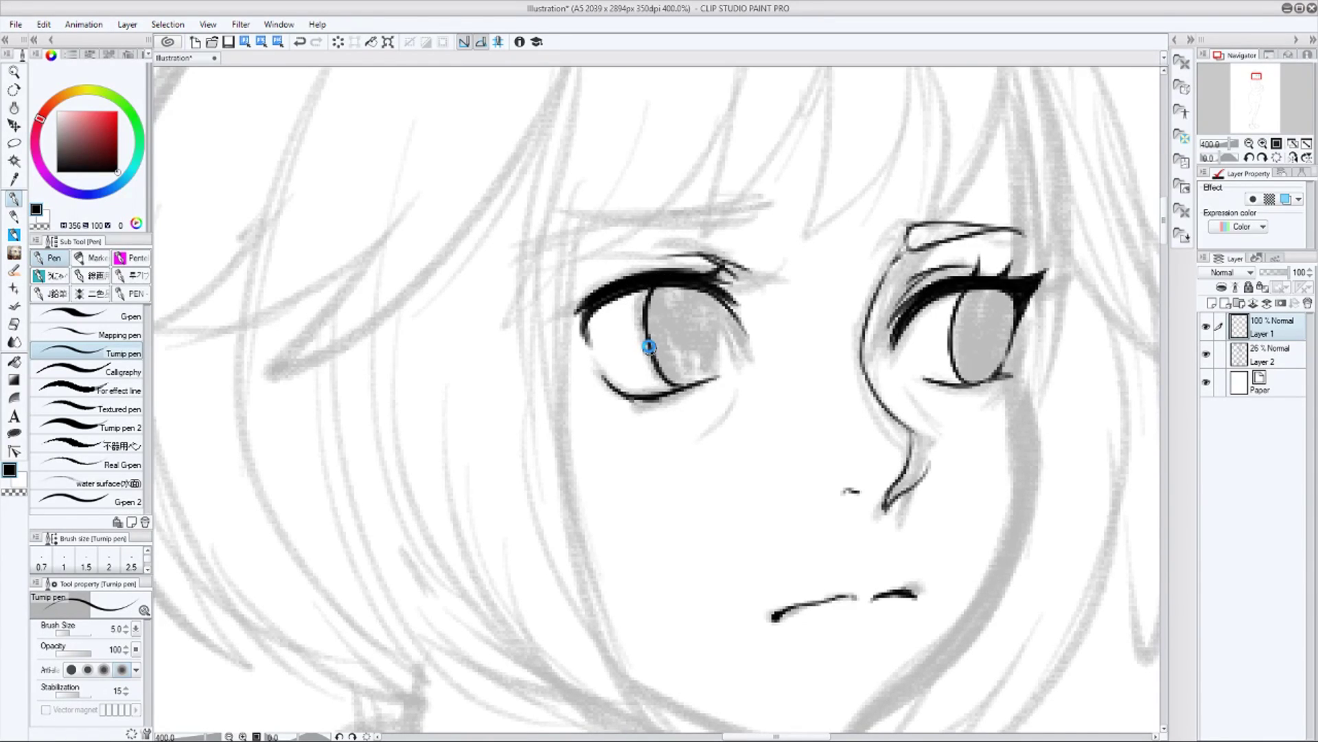
mouse_move(719, 293)
left_mouse_down()
mouse_move(732, 356)
mouse_move(717, 377)
left_mouse_up()
key("h")
left_click_drag(707, 290, 764, 296)
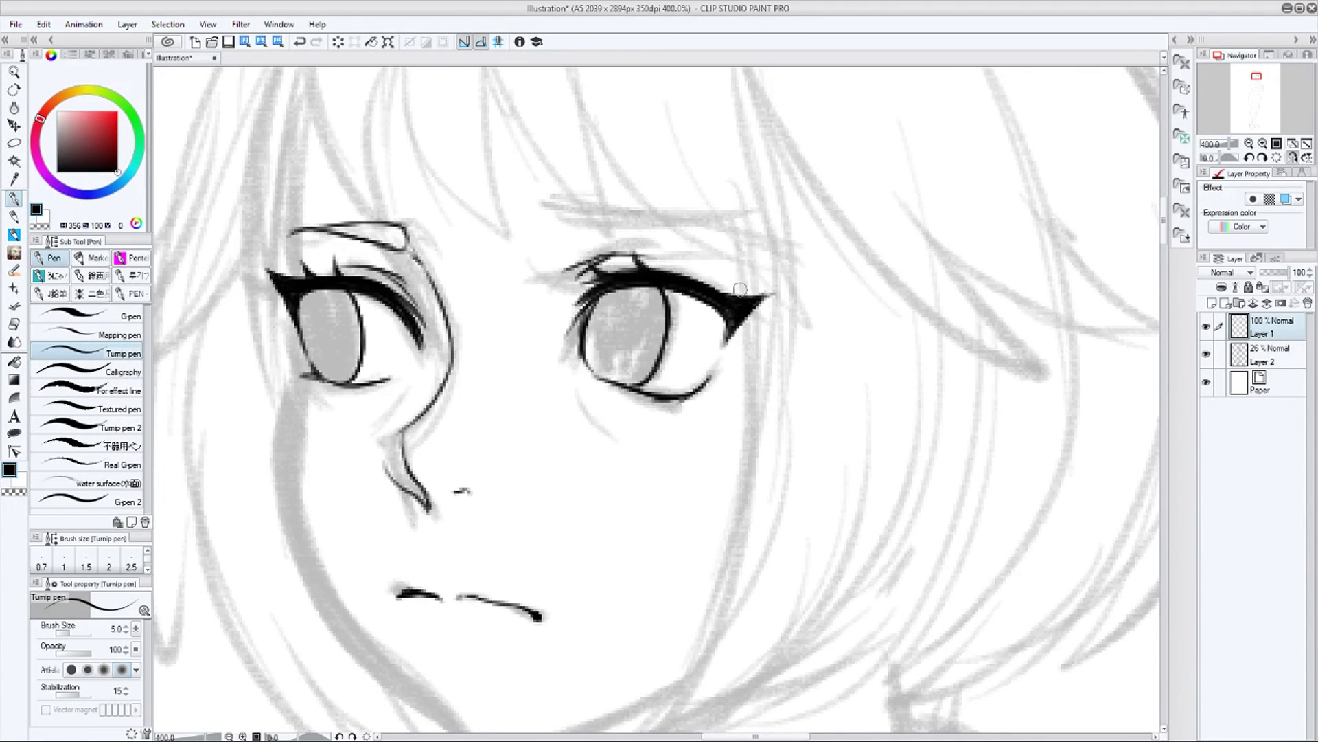
mouse_move(582, 214)
left_mouse_down()
mouse_move(735, 213)
mouse_move(602, 235)
mouse_move(749, 213)
left_mouse_up()
Ink the face contour from the far cheek around the chin and the neck line, with a short mark under the mouth
left_click_drag(641, 498, 734, 430)
mouse_move(378, 230)
left_mouse_down()
mouse_move(389, 443)
mouse_move(453, 567)
mouse_move(554, 673)
mouse_move(596, 685)
left_mouse_up()
left_click_drag(538, 577, 562, 581)
key("h")
mouse_move(775, 417)
left_mouse_down()
mouse_move(733, 463)
mouse_move(641, 306)
left_mouse_up()
mouse_move(433, 525)
left_mouse_down()
mouse_move(622, 591)
mouse_move(793, 350)
left_mouse_up()
left_click_drag(676, 323, 658, 570)
left_click_drag(788, 156, 695, 667)
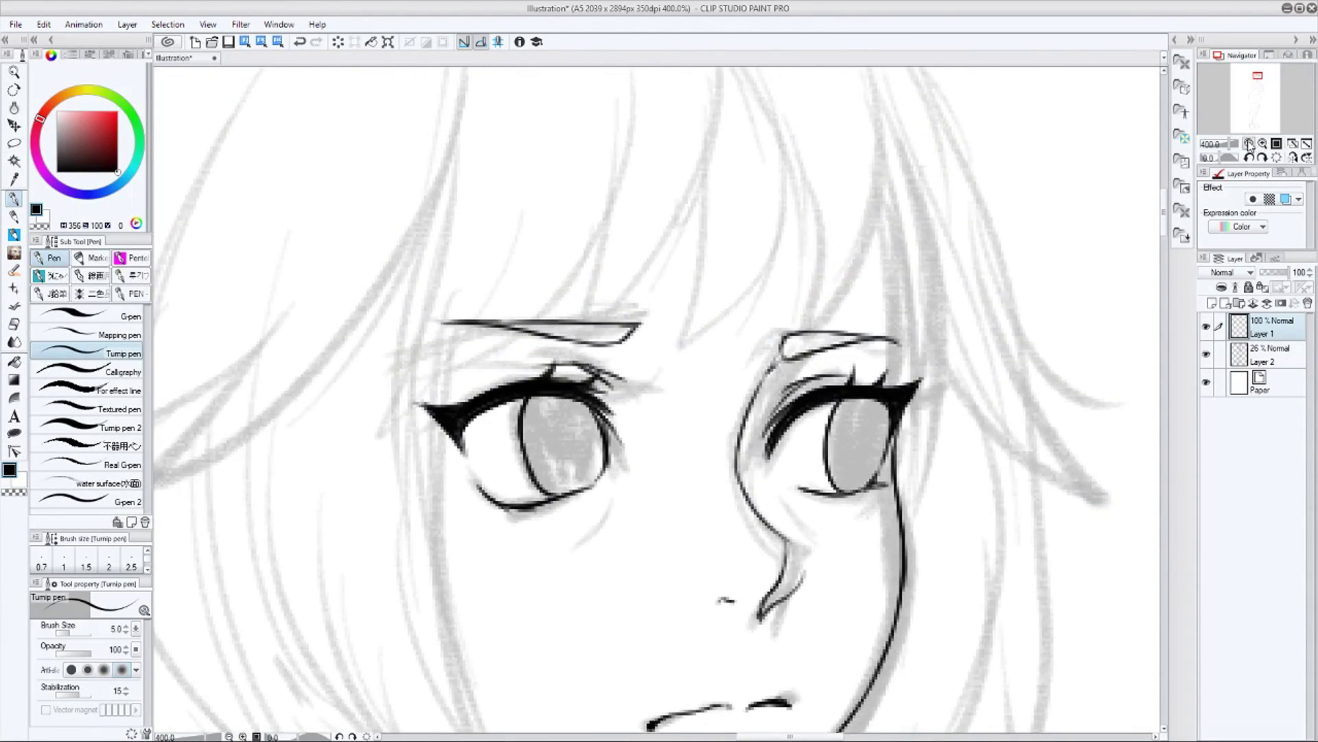
left_click(1249, 145)
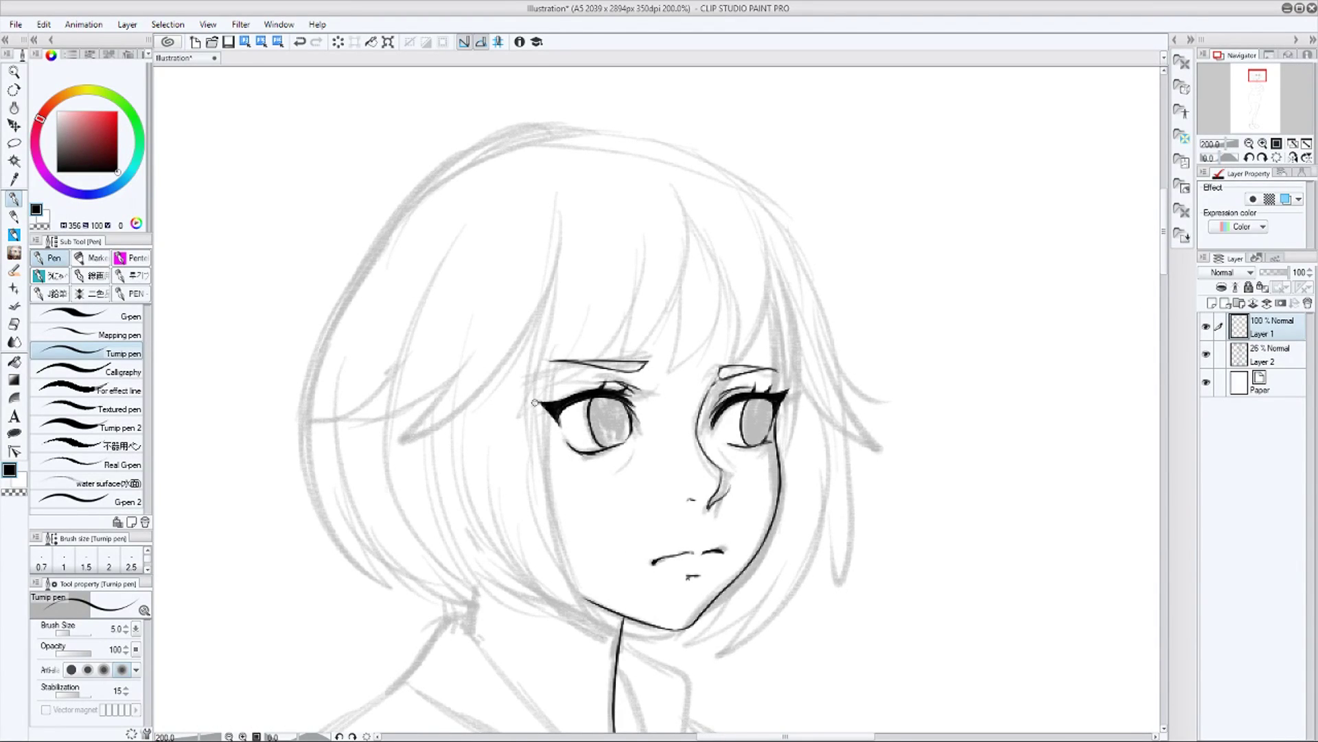
left_click(1206, 355)
left_click(1206, 355)
Mirror the canvas view and add a new raster layer above Layer 1
key("h")
mouse_move(487, 184)
left_mouse_down()
mouse_move(464, 248)
mouse_move(511, 376)
left_mouse_up()
key("ctrl+z")
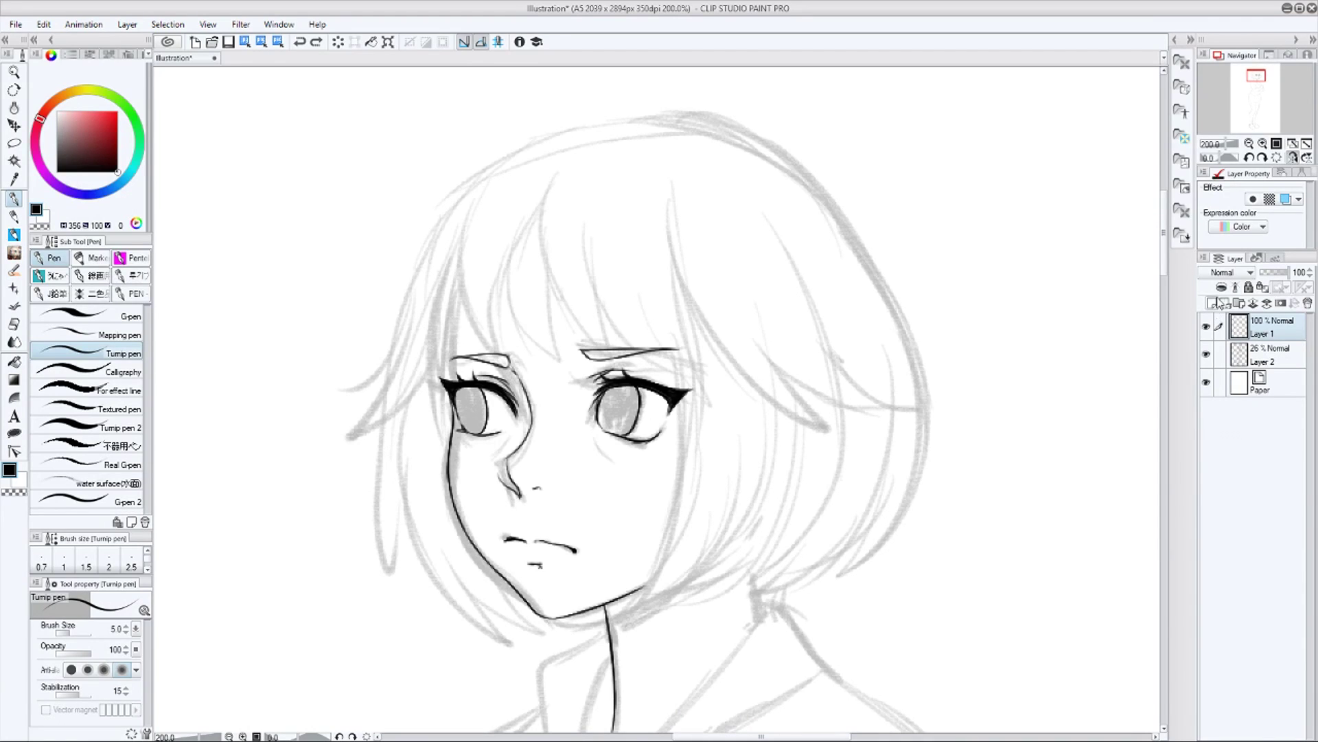
left_click(1212, 302)
Try to ink the bangs strands and the far side hair lock over the sketched hair
mouse_move(483, 209)
left_mouse_down()
mouse_move(509, 373)
mouse_move(484, 341)
mouse_move(508, 365)
mouse_move(513, 251)
left_mouse_up()
key("ctrl+z")
key("ctrl+z")
mouse_move(562, 359)
left_mouse_down()
mouse_move(526, 213)
mouse_move(547, 265)
left_mouse_up()
key("ctrl+z")
left_click_drag(560, 357, 547, 271)
left_click_drag(616, 357, 560, 163)
key("ctrl+z")
left_click_drag(609, 358, 546, 176)
left_click_drag(608, 357, 598, 298)
mouse_move(672, 370)
left_mouse_down()
mouse_move(582, 195)
mouse_move(644, 281)
left_mouse_up()
left_click_drag(459, 282, 450, 382)
key("ctrl+z")
left_click_drag(564, 129, 414, 319)
left_click_drag(423, 369, 435, 400)
mouse_move(436, 400)
left_mouse_down()
mouse_move(423, 297)
mouse_move(465, 393)
left_mouse_up()
left_click_drag(461, 393, 435, 294)
key("ctrl+z")
key("ctrl+z")
key("ctrl+z")
key("ctrl+z")
key("ctrl+z")
key("ctrl+z")
key("ctrl+z")
key("ctrl+z")
key("ctrl+z")
key("ctrl+z")
key("ctrl+z")
key("ctrl+z")
key("ctrl+z")
On sketch Layer 2, enlarge the brush and erase the sketched bangs and the shading inside the eyes
left_click(1276, 376)
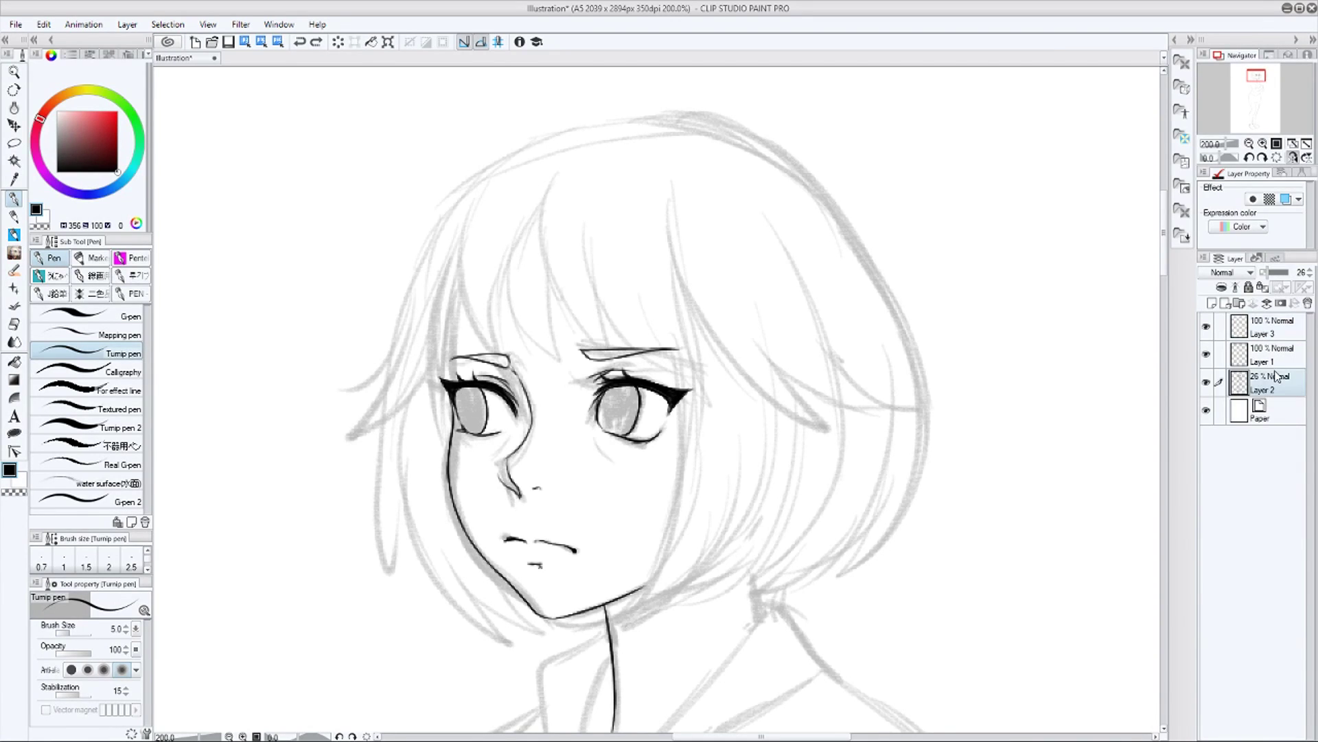
left_click_drag(539, 281, 627, 294)
key("bracketright")
key("bracketright")
key("bracketright")
key("bracketright")
key("bracketright")
key("bracketright")
key("bracketright")
key("bracketright")
key("bracketright")
key("bracketright")
left_click_drag(596, 349, 530, 286)
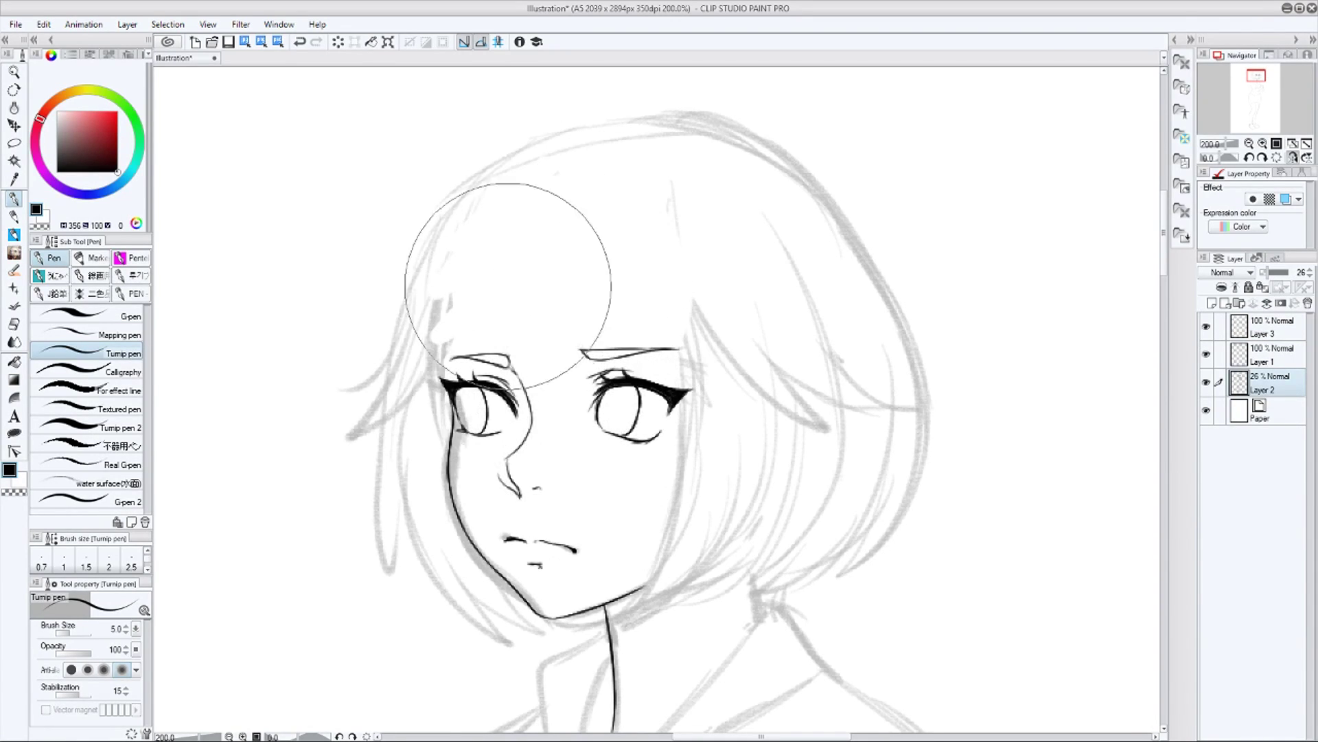
On Layer 3, ink the curved bangs strands across the forehead
left_click(1262, 333)
left_click_drag(484, 230, 506, 347)
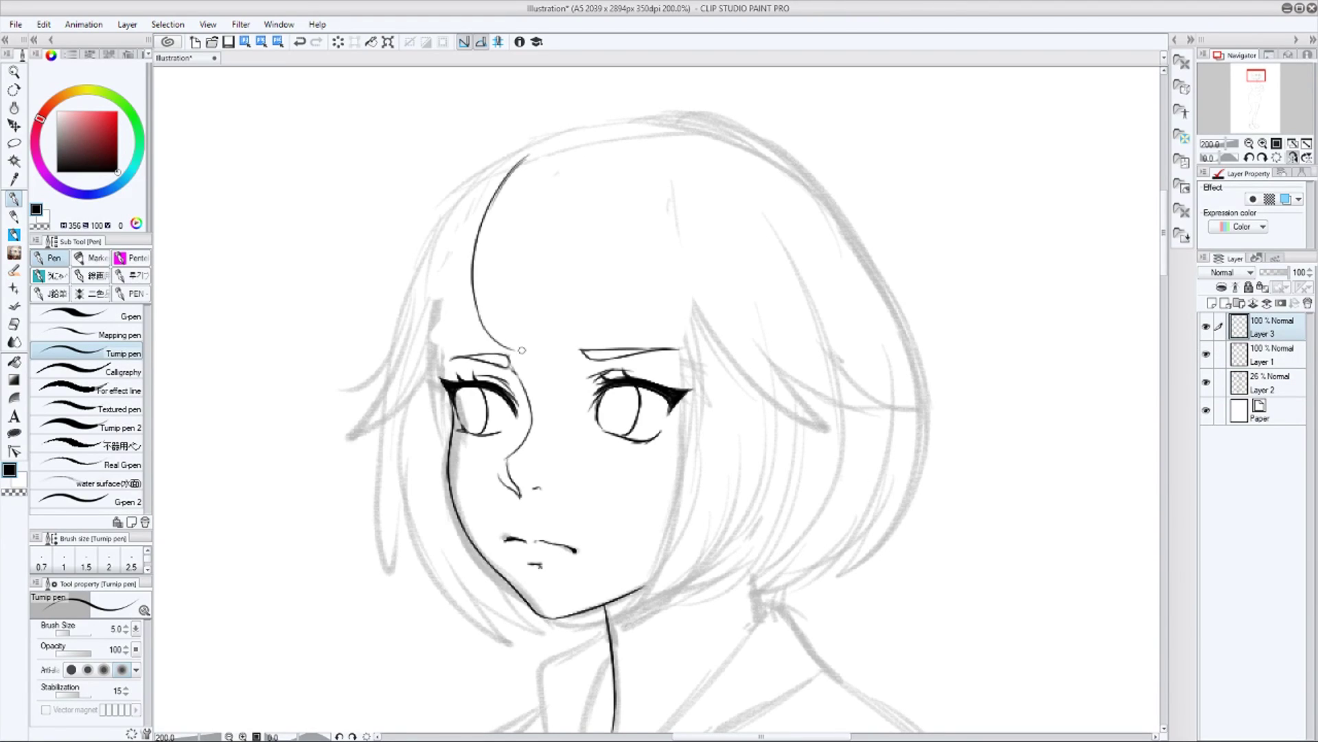
mouse_move(502, 229)
left_mouse_down()
mouse_move(519, 340)
mouse_move(537, 269)
left_mouse_up()
mouse_move(611, 354)
left_mouse_down()
mouse_move(598, 146)
mouse_move(628, 351)
left_mouse_up()
left_click_drag(622, 275, 671, 353)
Ink the side lock at the far edge of the bangs and the near edge of the face down to the jaw
left_click_drag(510, 171, 452, 341)
key("ctrl+z")
key("ctrl+z")
key("ctrl+z")
left_click_drag(495, 194, 452, 364)
key("ctrl+z")
left_click_drag(445, 232, 451, 373)
left_click_drag(687, 394, 644, 580)
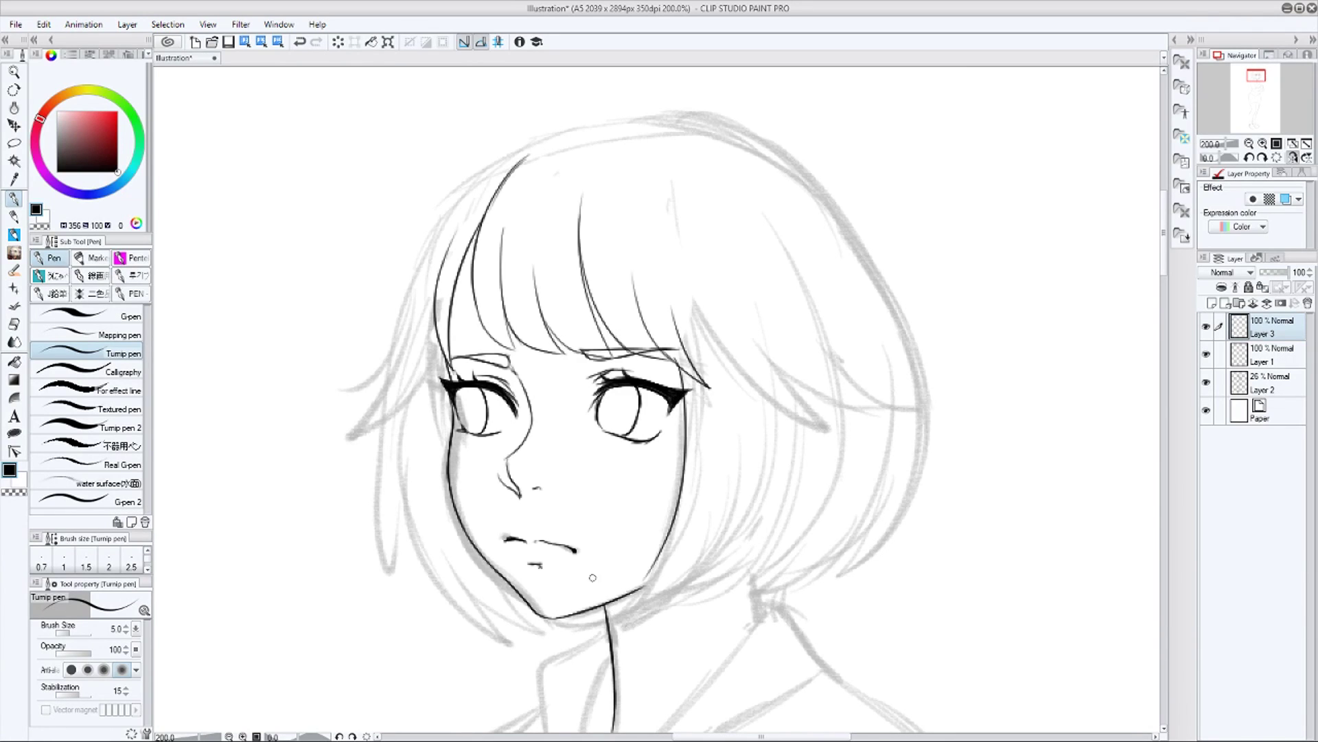
left_click_drag(524, 153, 404, 340)
left_click(1293, 144)
scroll(899, 549, "up", 3)
left_click_drag(564, 199, 715, 589)
left_click(1294, 158)
left_click(1263, 144)
left_click_drag(763, 333, 825, 285)
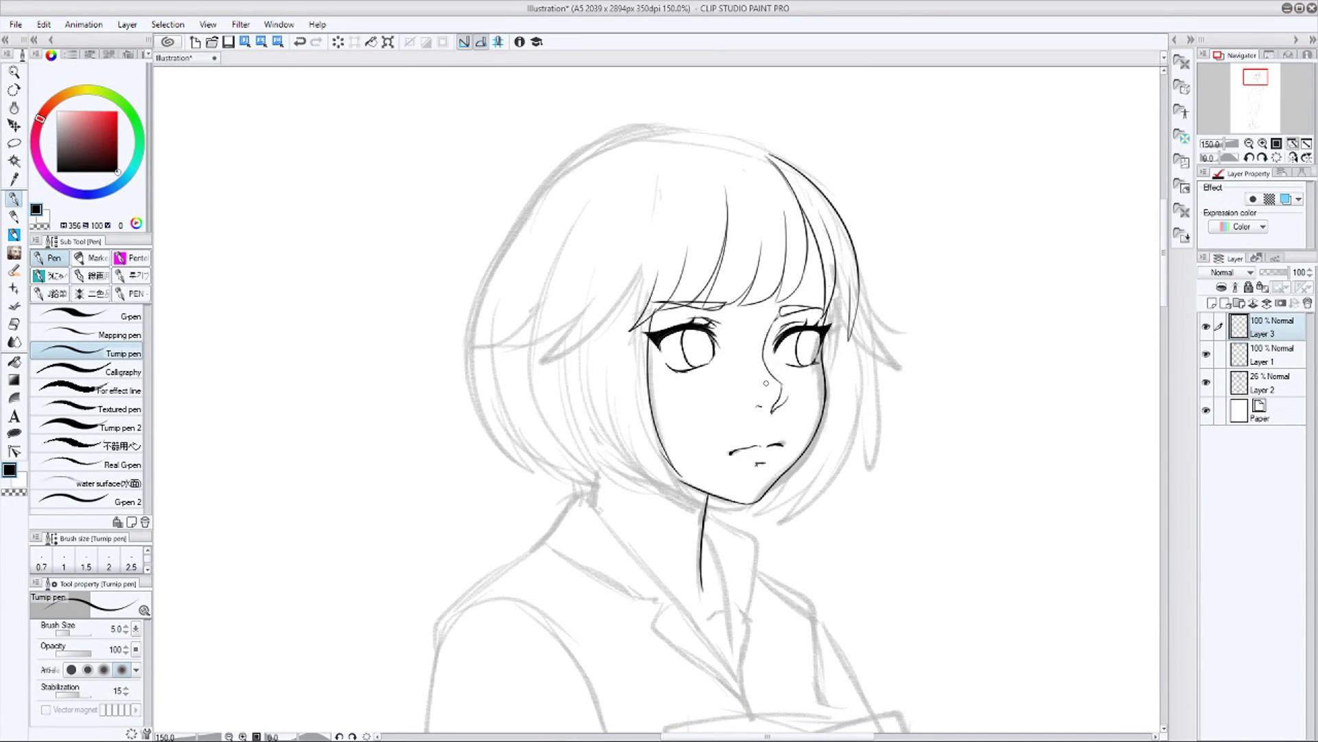
key("ctrl+z")
key("ctrl+z")
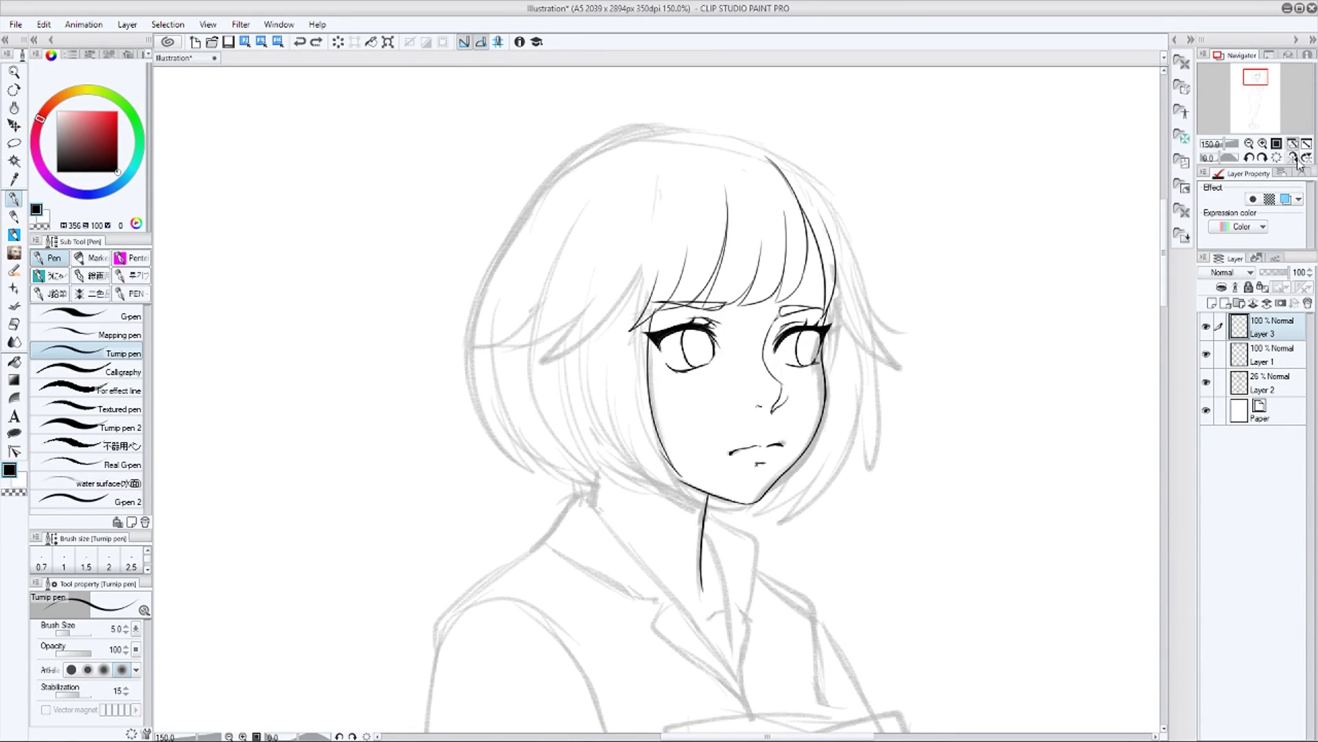
Ink the far outer hair line from the parting to eye level and the pointed hair ends below the jaw
left_click(1294, 158)
left_click_drag(591, 153, 519, 333)
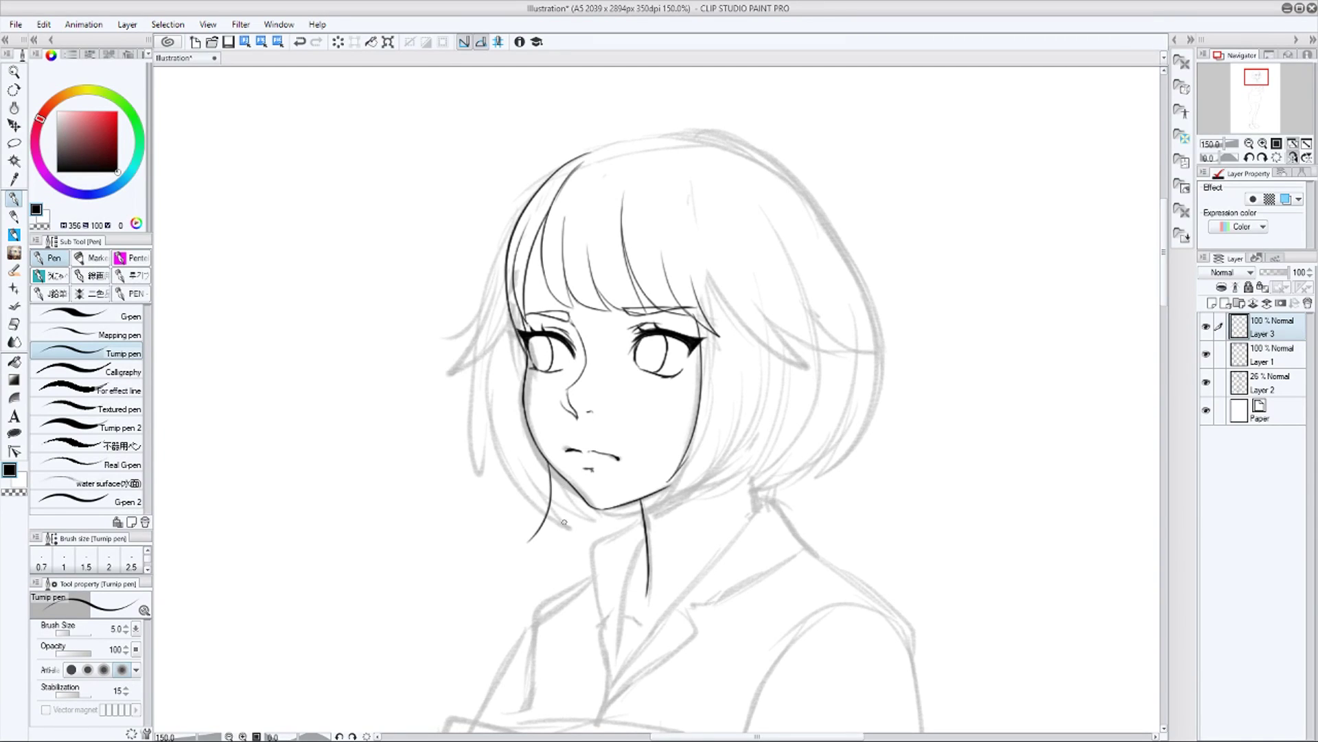
key("ctrl+z")
key("h")
left_click_drag(630, 417, 686, 462)
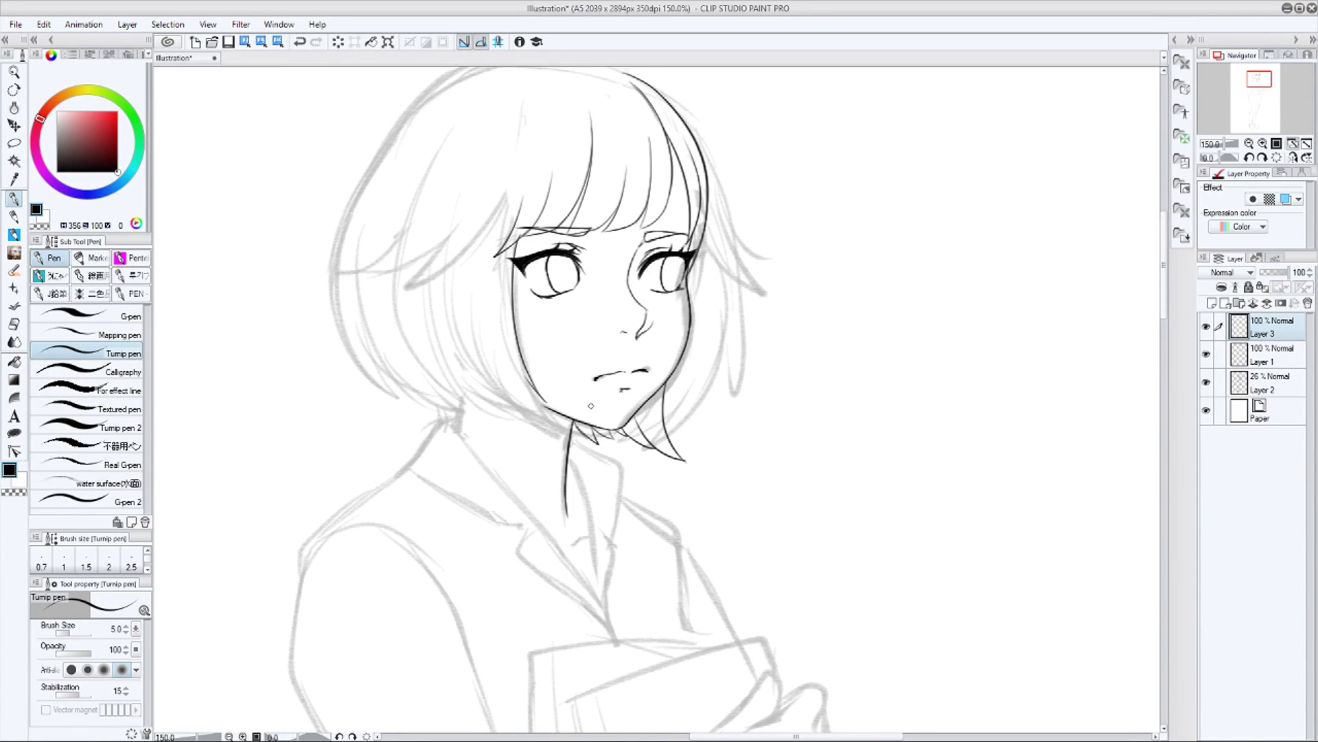
left_click_drag(590, 405, 660, 533)
mouse_move(591, 357)
left_mouse_down()
mouse_move(666, 356)
mouse_move(605, 356)
left_mouse_up()
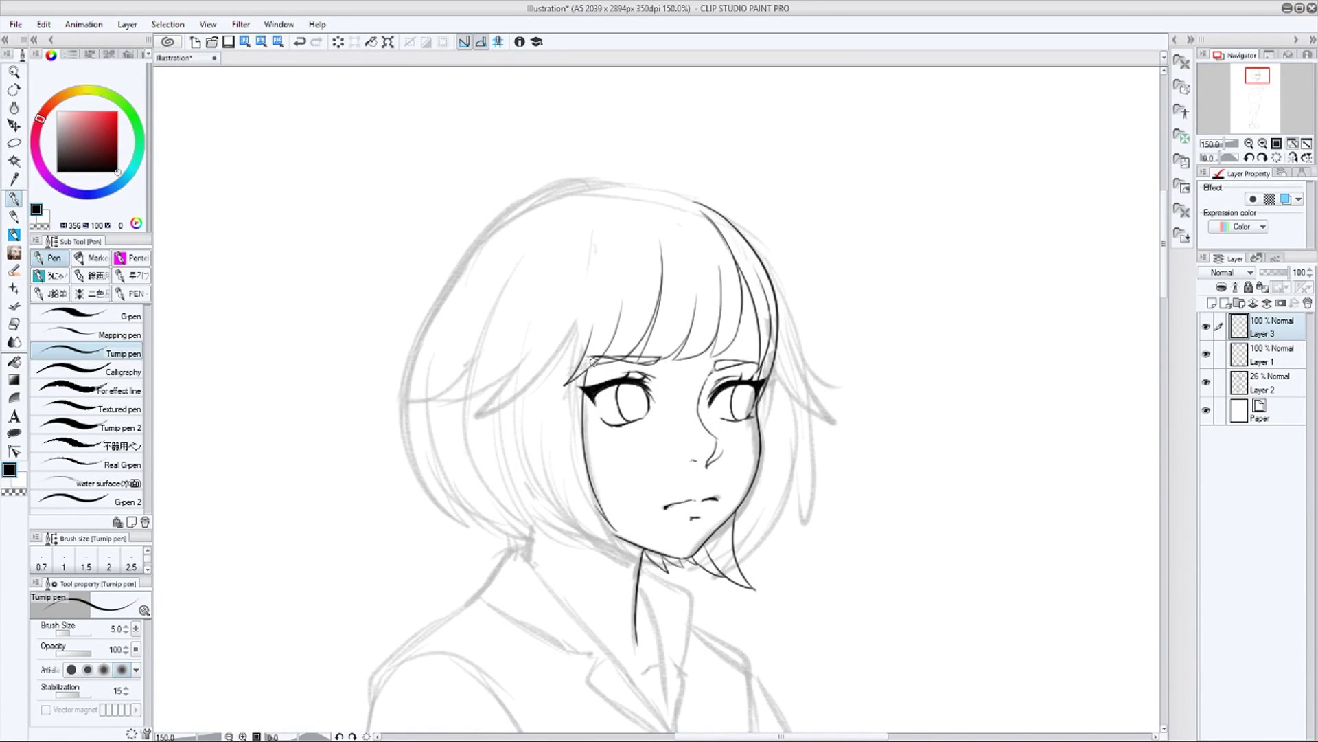
Erase the inked eyes, eyebrows and mouth from Layer 1, and make Layer 3 active again
left_click(1245, 348)
mouse_move(650, 409)
left_mouse_down()
mouse_move(621, 402)
mouse_move(718, 401)
mouse_move(730, 382)
left_mouse_up()
key("alt+bracketright")
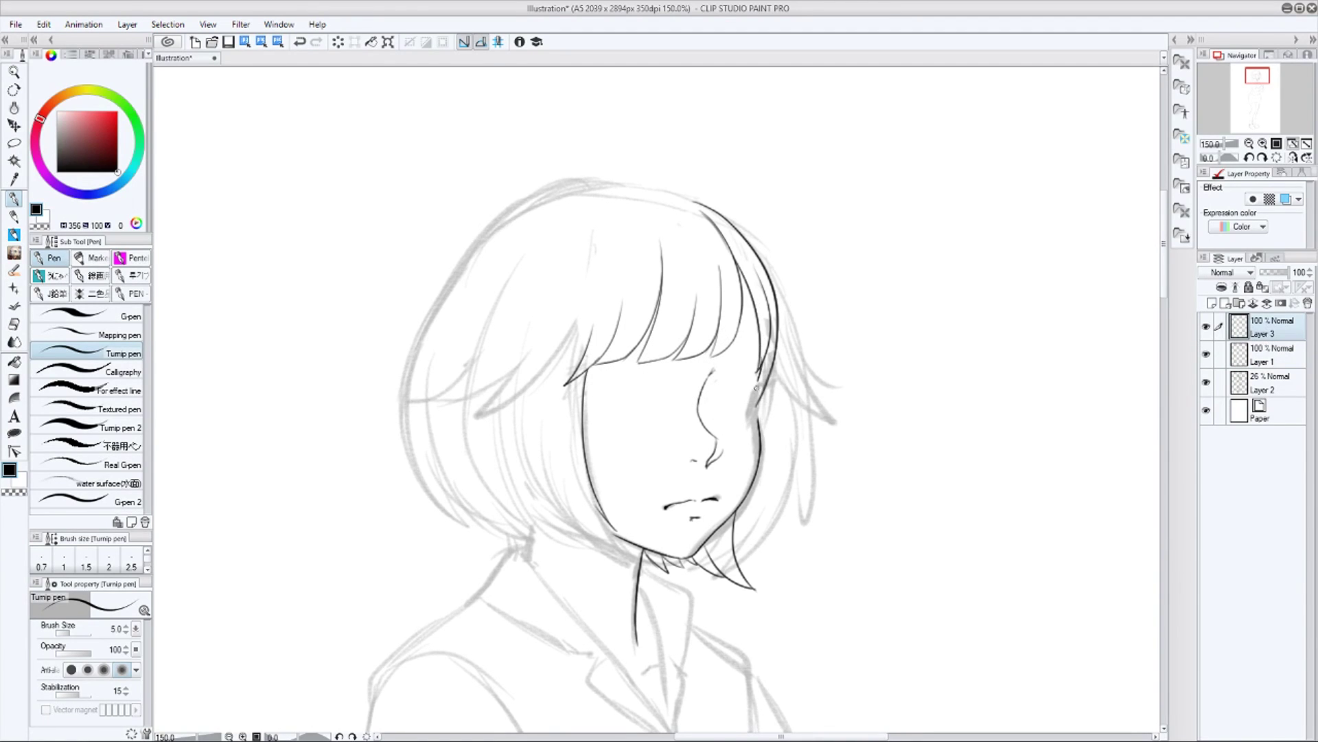
left_click_drag(719, 559, 738, 519)
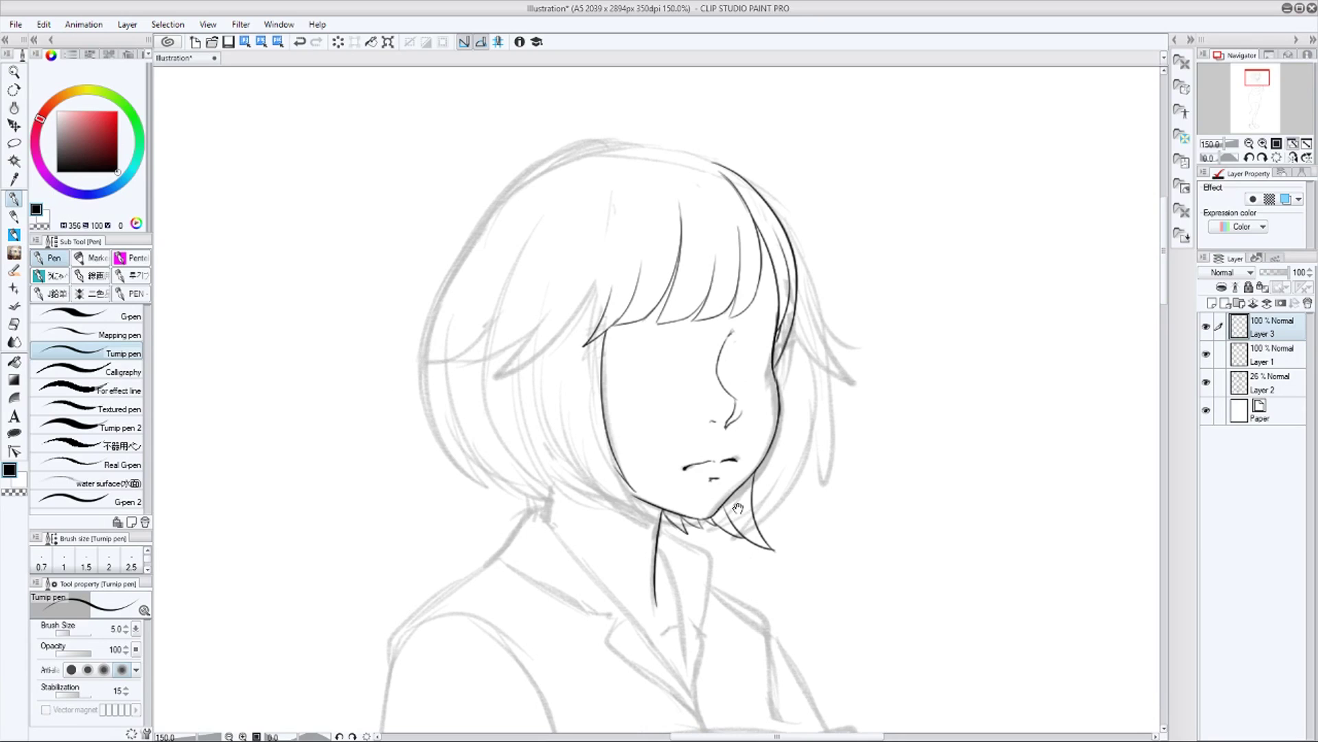
left_click(1280, 357)
mouse_move(720, 429)
left_mouse_down()
mouse_move(709, 462)
mouse_move(679, 470)
mouse_move(747, 412)
left_mouse_up()
key("alt+bracketright")
Ink the crown outline over the top of the head in a rotated view, and restore the upright view
left_click_drag(858, 491, 914, 564)
key("h")
left_click_drag(718, 344, 772, 340)
key("minus")
left_click_drag(1105, 180, 1102, 303)
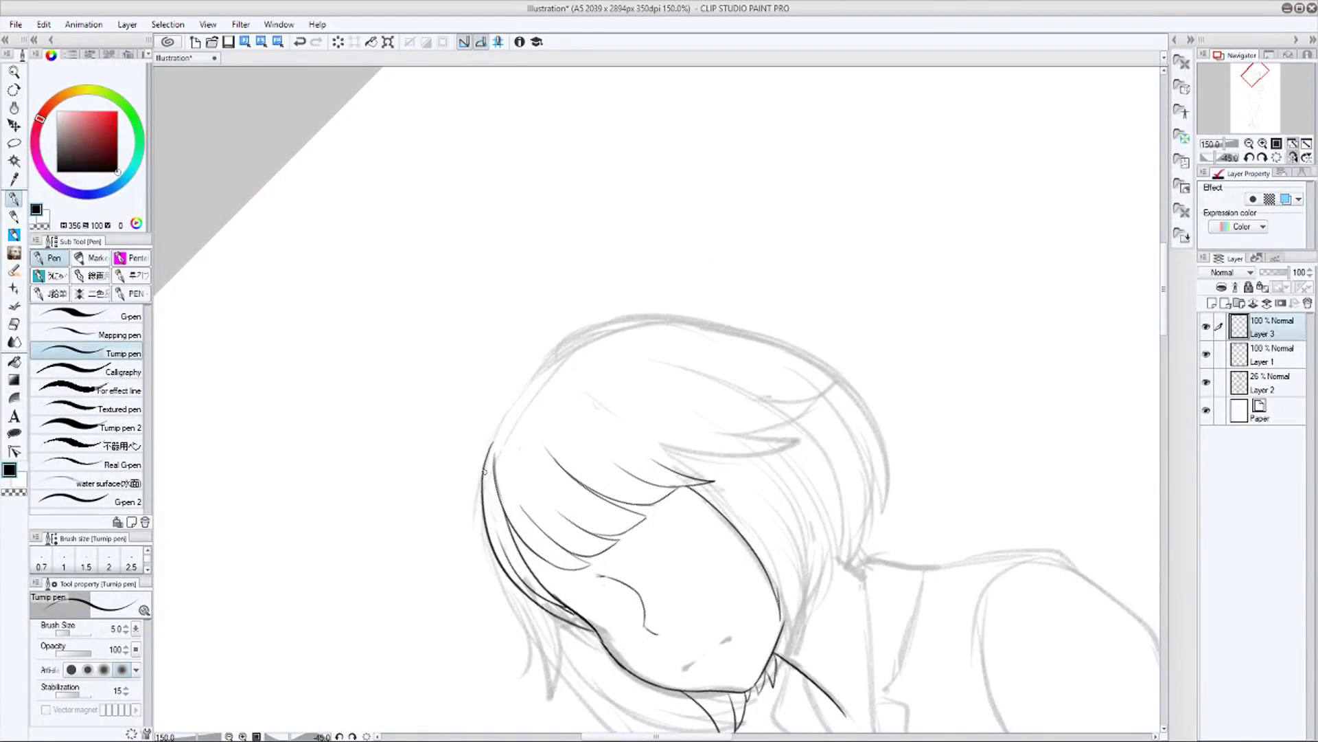
left_click_drag(493, 440, 575, 335)
left_click(1293, 158)
left_click(1277, 158)
mouse_move(681, 313)
left_mouse_down()
mouse_move(715, 299)
mouse_move(607, 353)
left_mouse_up()
key("ctrl+z")
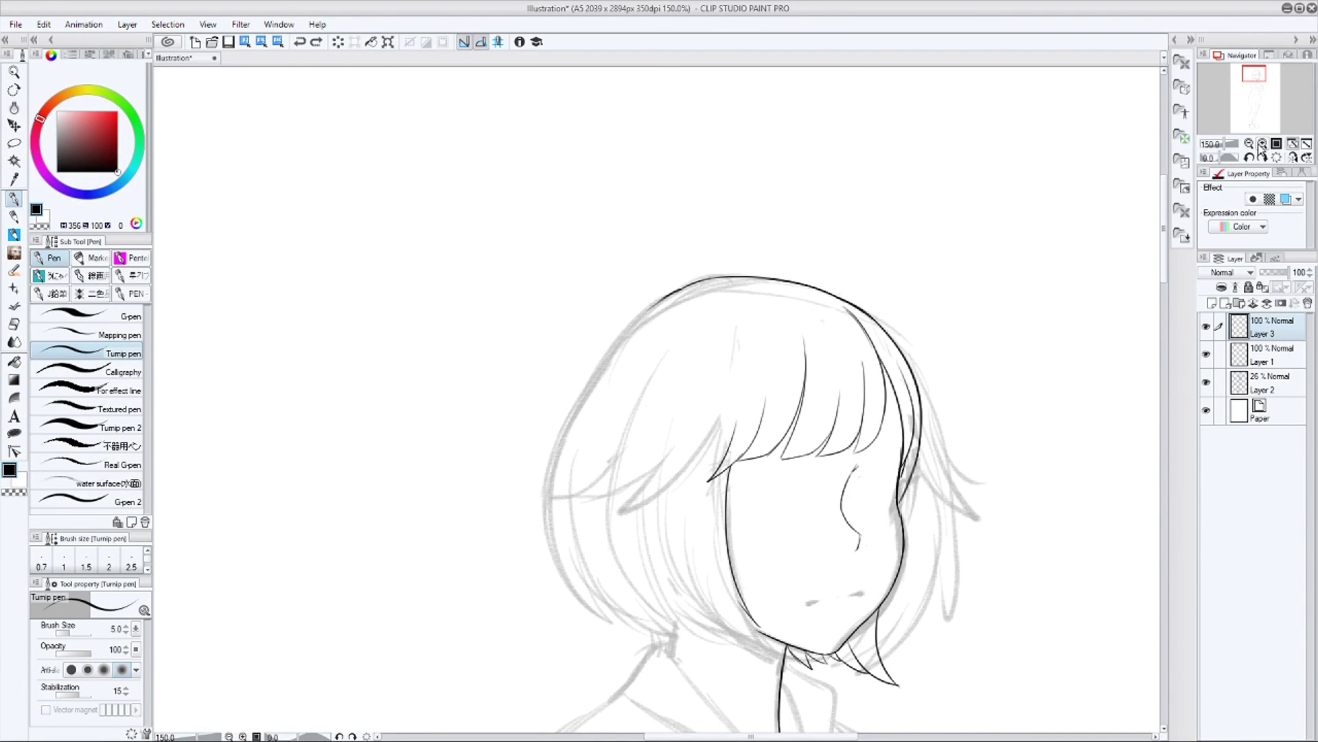
Ink the back outline of the bob from the crown down toward the nape
left_click(1262, 144)
mouse_move(709, 242)
left_mouse_down()
mouse_move(583, 373)
mouse_move(560, 431)
left_mouse_up()
mouse_move(568, 388)
left_mouse_down()
mouse_move(566, 294)
mouse_move(608, 579)
left_mouse_up()
left_click_drag(909, 538, 867, 404)
left_click_drag(567, 446, 528, 362)
key("ctrl+z")
Ink the pointed hair ends along the bob's lower edge between the nape and the jaw
left_click_drag(564, 438, 663, 486)
left_click_drag(627, 447, 664, 486)
mouse_move(765, 385)
left_mouse_down()
mouse_move(647, 341)
mouse_move(673, 470)
mouse_move(573, 397)
left_mouse_up()
mouse_move(623, 469)
left_mouse_down()
mouse_move(549, 395)
mouse_move(526, 479)
mouse_move(526, 584)
left_mouse_up()
Ink long inner hair strands sweeping from the crown down the side of the bob
key("h")
left_click_drag(563, 149, 676, 467)
left_click(1293, 160)
mouse_move(751, 144)
left_mouse_down()
mouse_move(575, 307)
mouse_move(558, 493)
mouse_move(708, 258)
left_mouse_up()
left_click_drag(788, 158, 728, 294)
left_click_drag(686, 406, 739, 311)
left_click(1294, 159)
mouse_move(884, 440)
left_mouse_down()
mouse_move(851, 441)
mouse_move(896, 444)
left_mouse_up()
left_click(1249, 159)
left_click(1248, 159)
left_click(1249, 159)
left_click(1248, 160)
mouse_move(685, 445)
left_mouse_down()
mouse_move(706, 373)
mouse_move(638, 453)
left_mouse_up()
left_click(1294, 158)
left_click(1277, 158)
mouse_move(905, 530)
left_mouse_down()
mouse_move(883, 524)
mouse_move(851, 412)
left_mouse_up()
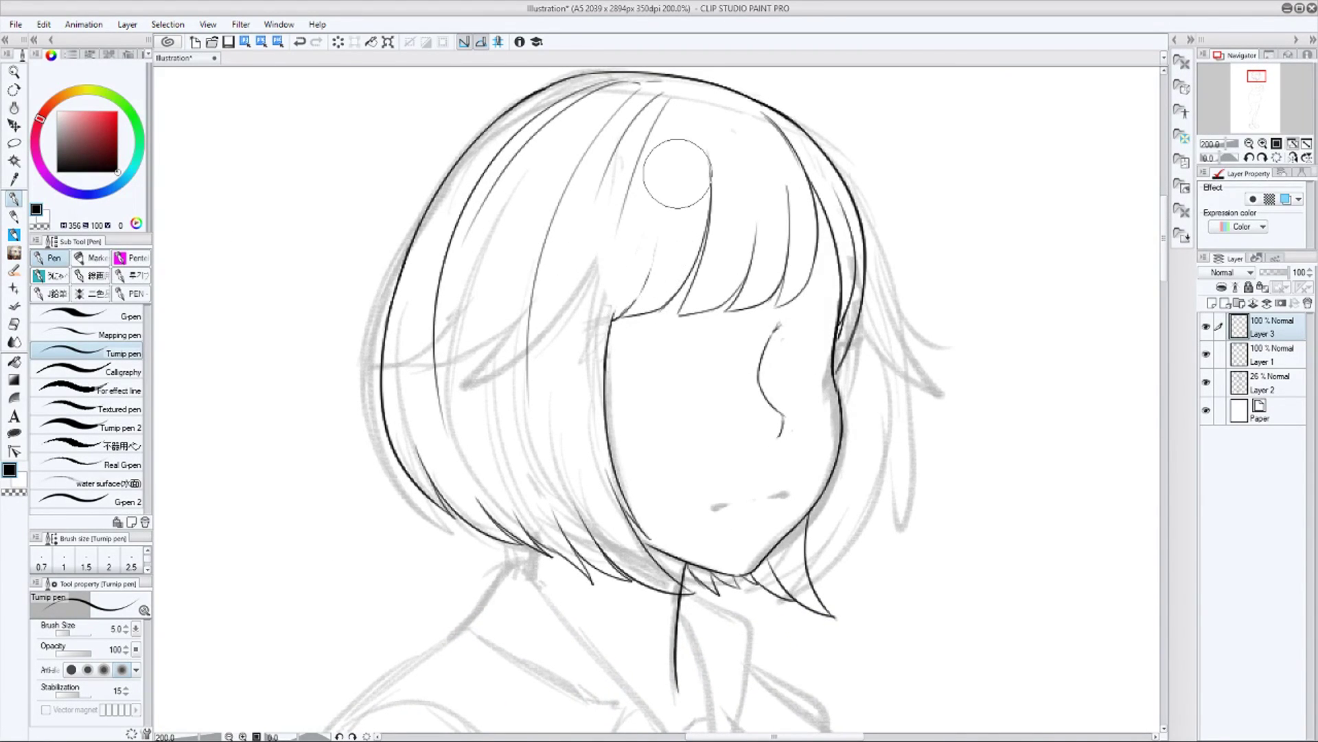
Ink fine hair strands at the crown and the long edge of the bangs running down from the parting
key("h")
left_click(1249, 159)
left_click(1249, 159)
left_click(1249, 159)
left_click(1249, 159)
left_click(1249, 159)
left_click(1249, 158)
left_click(1249, 158)
mouse_move(622, 414)
left_mouse_down()
mouse_move(644, 340)
mouse_move(550, 583)
left_mouse_up()
left_click(1294, 159)
left_click(1278, 159)
mouse_move(711, 196)
left_mouse_down()
mouse_move(728, 181)
mouse_move(645, 261)
left_mouse_up()
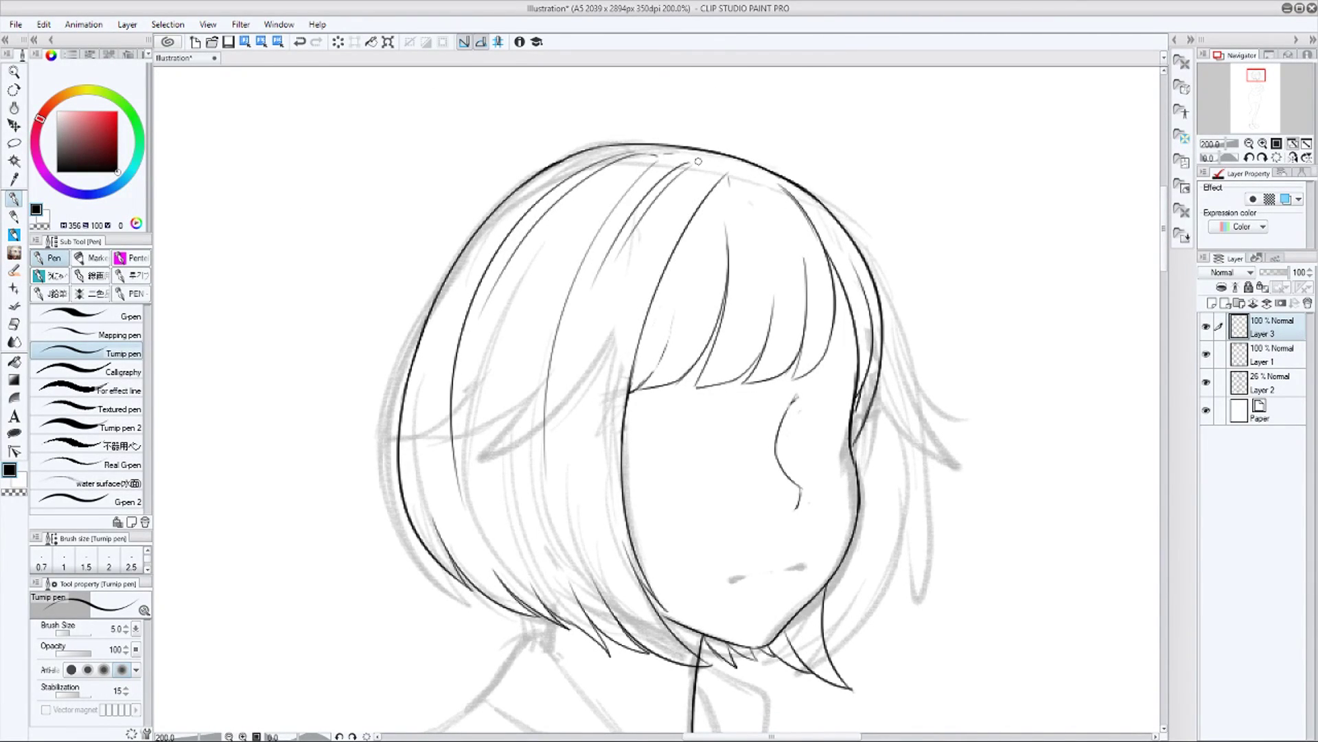
mouse_move(731, 174)
left_mouse_down()
mouse_move(770, 212)
mouse_move(776, 176)
left_mouse_up()
Ink the shirt collar and jacket lapels below the neck, following the sketch
mouse_move(833, 591)
left_mouse_down()
mouse_move(833, 441)
mouse_move(888, 360)
left_mouse_up()
left_click_drag(600, 412, 797, 663)
left_click_drag(753, 454, 788, 647)
left_click(1294, 158)
mouse_move(548, 437)
left_mouse_down()
mouse_move(725, 348)
mouse_move(693, 357)
mouse_move(643, 433)
mouse_move(682, 467)
mouse_move(682, 559)
mouse_move(785, 514)
left_mouse_up()
key("ctrl+z")
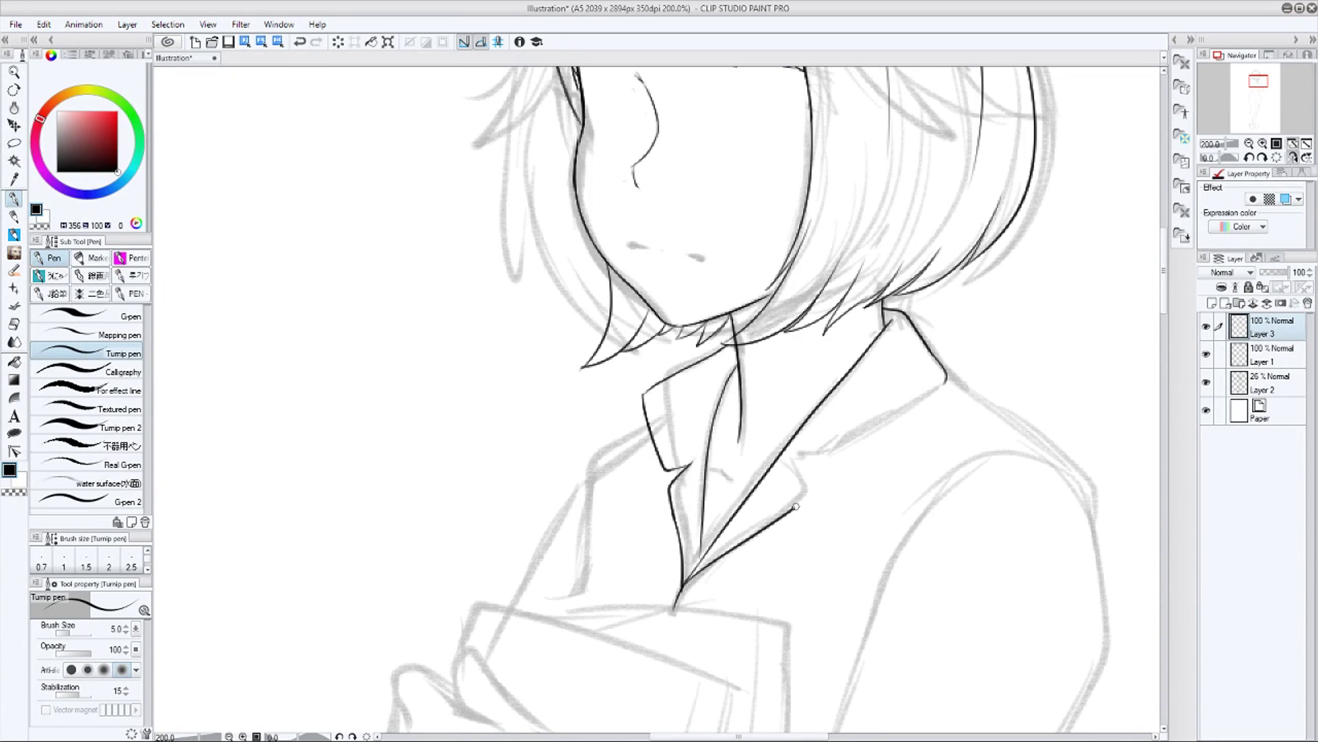
left_click_drag(812, 470, 948, 379)
mouse_move(737, 389)
left_mouse_down()
mouse_move(755, 404)
mouse_move(812, 583)
left_mouse_up()
Try to ink the mouth as a single curved line in a rotated view at 400% zoom
key("ctrl+plus")
key("ctrl+plus")
key("ctrl+minus")
key("minus")
key("minus")
key("minus")
key("minus")
key("minus")
key("minus")
left_click_drag(1030, 295, 1036, 284)
left_click_drag(673, 458, 761, 415)
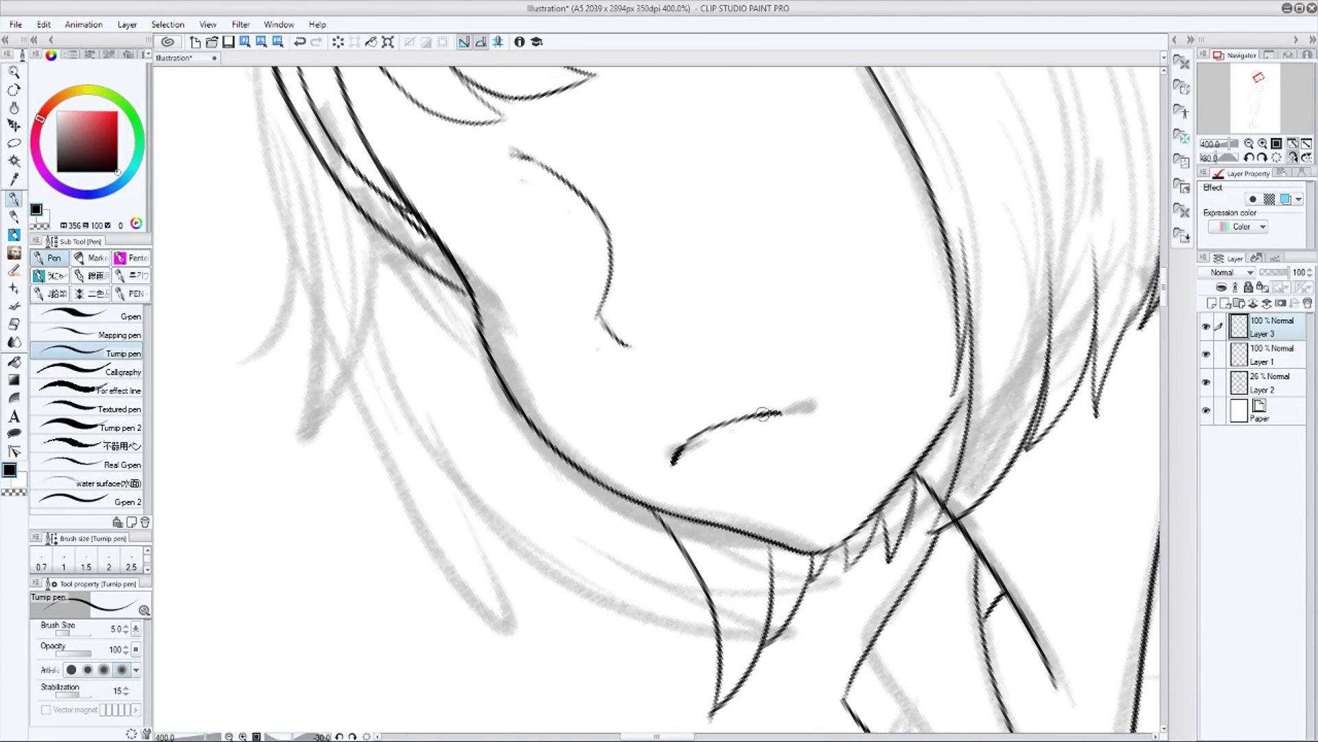
left_click(1276, 158)
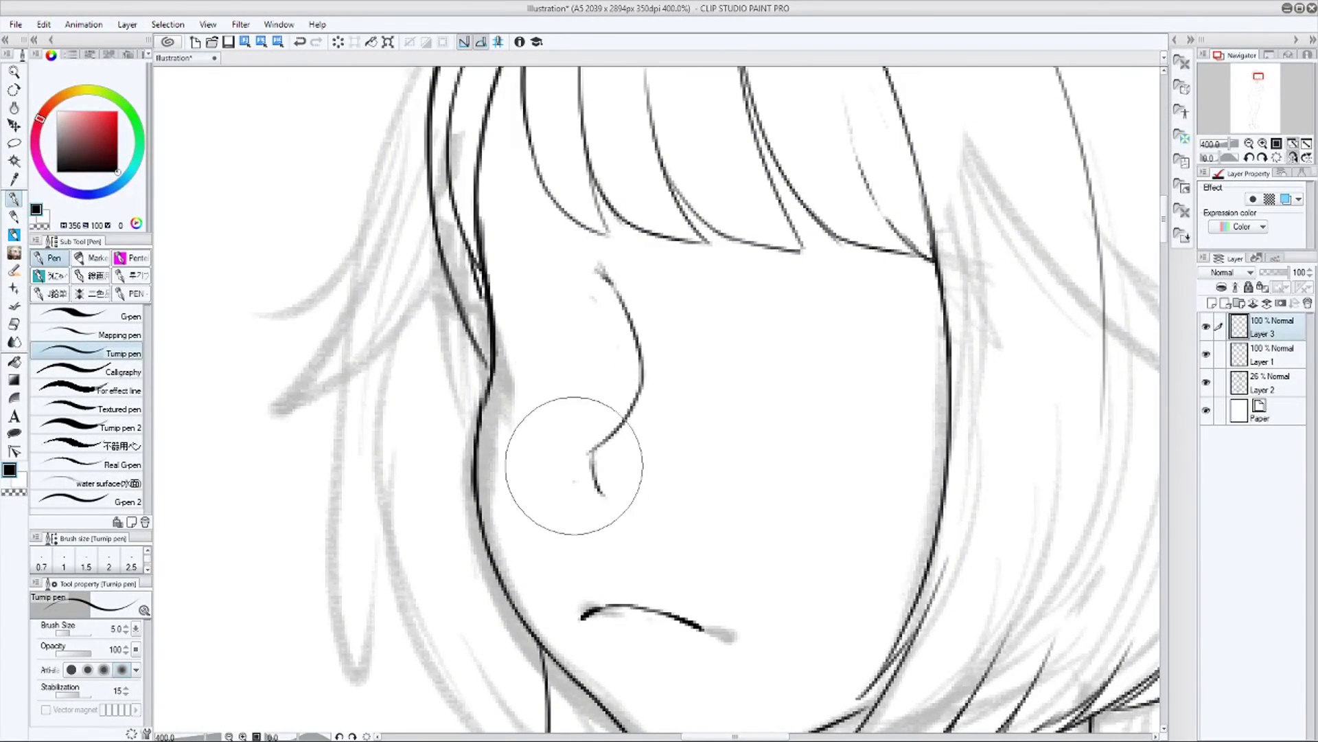
On Layer 1, ink the far eyebrow just under the bangs with a thickened inner end
left_click(1279, 356)
left_click_drag(583, 306, 564, 458)
key("h")
mouse_move(787, 368)
left_mouse_down()
mouse_move(950, 383)
mouse_move(967, 428)
left_mouse_up()
mouse_move(927, 278)
left_mouse_down()
mouse_move(1023, 293)
mouse_move(921, 320)
left_mouse_up()
mouse_move(910, 318)
left_mouse_down()
mouse_move(985, 301)
mouse_move(921, 312)
mouse_move(1008, 313)
left_mouse_up()
key("ctrl+z")
key("ctrl+z")
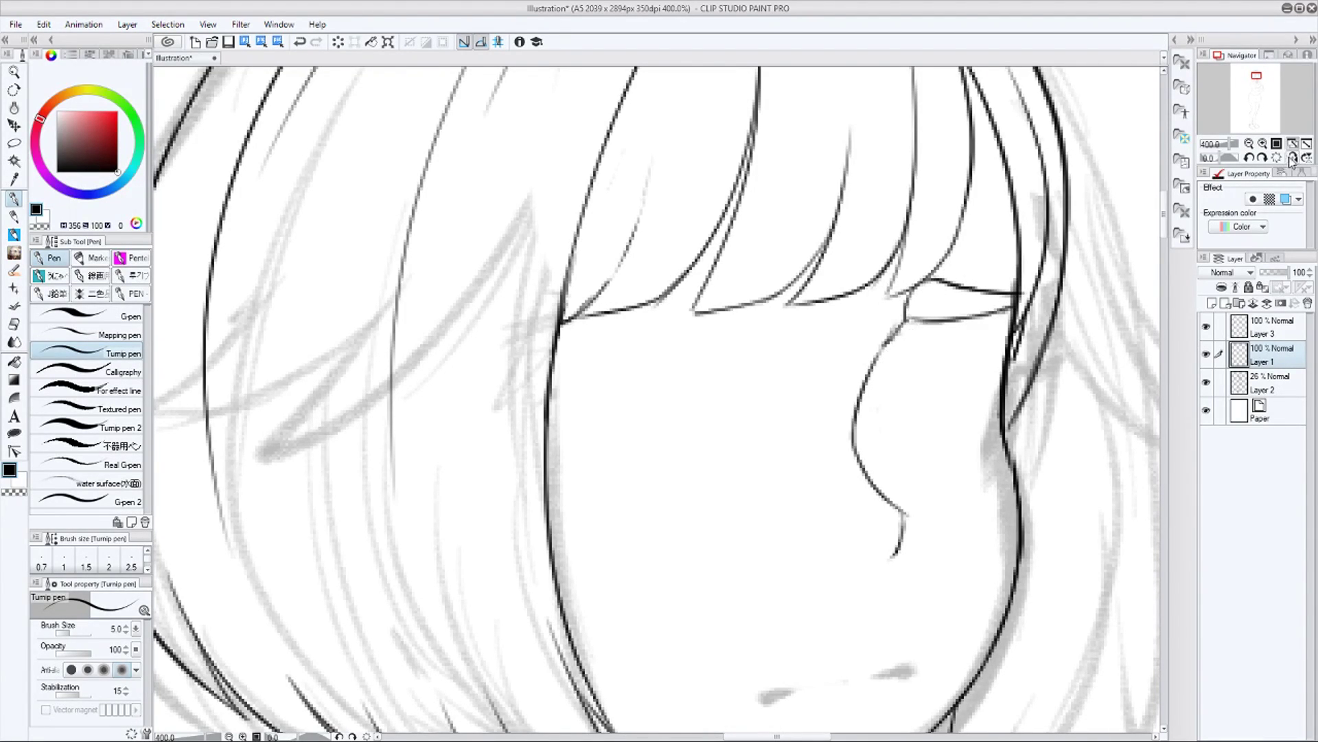
left_click_drag(898, 336, 870, 372)
left_click_drag(912, 290, 905, 321)
left_click(1293, 158)
left_click_drag(727, 374, 747, 388)
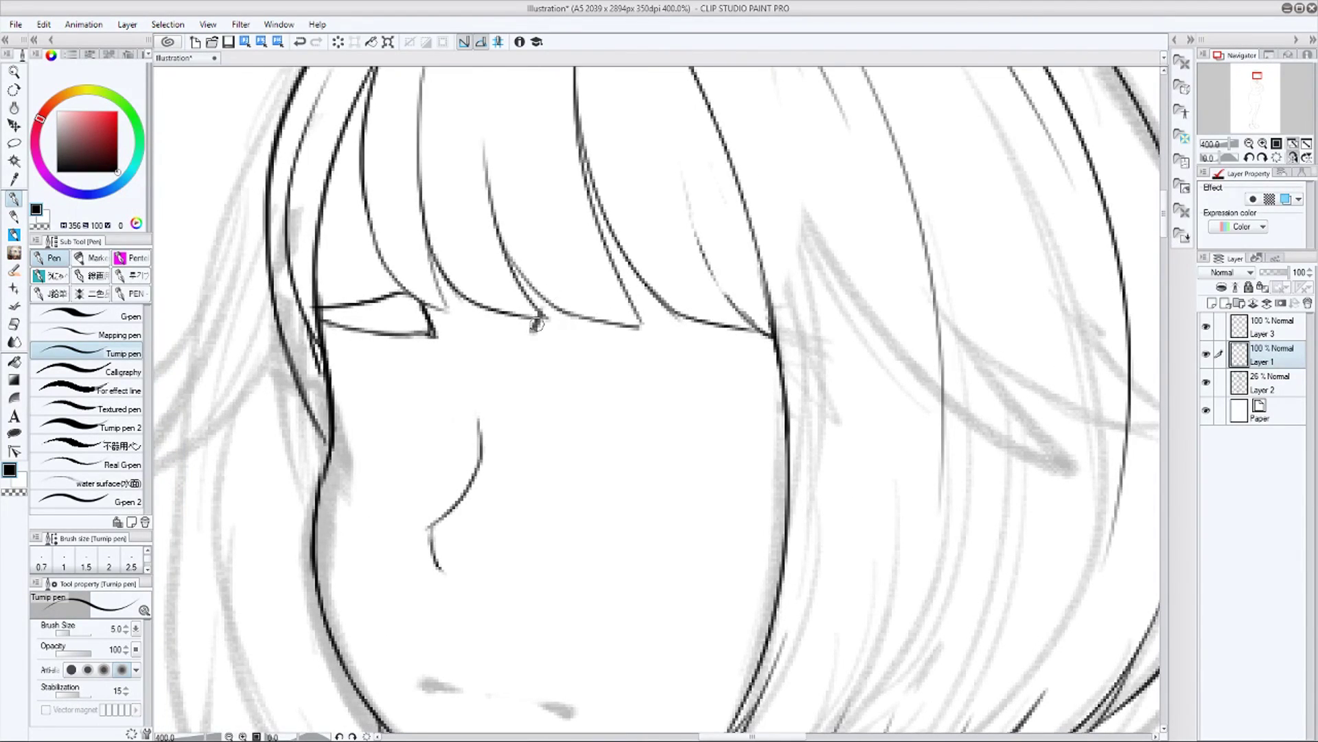
Sketch the near eyebrow's shape across the lower bangs on Layer 2
left_click_drag(542, 320, 592, 284)
left_click(1269, 382)
left_click_drag(437, 326, 479, 426)
left_click_drag(563, 312, 754, 315)
left_click_drag(555, 285, 758, 331)
left_click_drag(710, 562, 745, 463)
Redraw the far cheek and jaw outline further inward from the sketch, with the adjoining hair edge
left_click(1269, 354)
left_click_drag(350, 443, 366, 517)
mouse_move(361, 244)
left_mouse_down()
mouse_move(388, 556)
mouse_move(491, 707)
left_mouse_up()
left_click_drag(401, 610, 379, 387)
mouse_move(341, 343)
left_mouse_down()
mouse_move(401, 415)
mouse_move(389, 405)
mouse_move(454, 527)
left_mouse_up()
left_click(1269, 327)
left_click_drag(414, 444, 435, 513)
left_click_drag(950, 248, 966, 340)
left_click(1268, 346)
mouse_move(383, 322)
left_mouse_down()
mouse_move(402, 204)
mouse_move(402, 337)
left_mouse_up()
left_click(1269, 327)
left_click(1269, 353)
left_click_drag(379, 195, 403, 308)
mouse_move(817, 453)
left_mouse_down()
mouse_move(838, 583)
mouse_move(805, 480)
left_mouse_up()
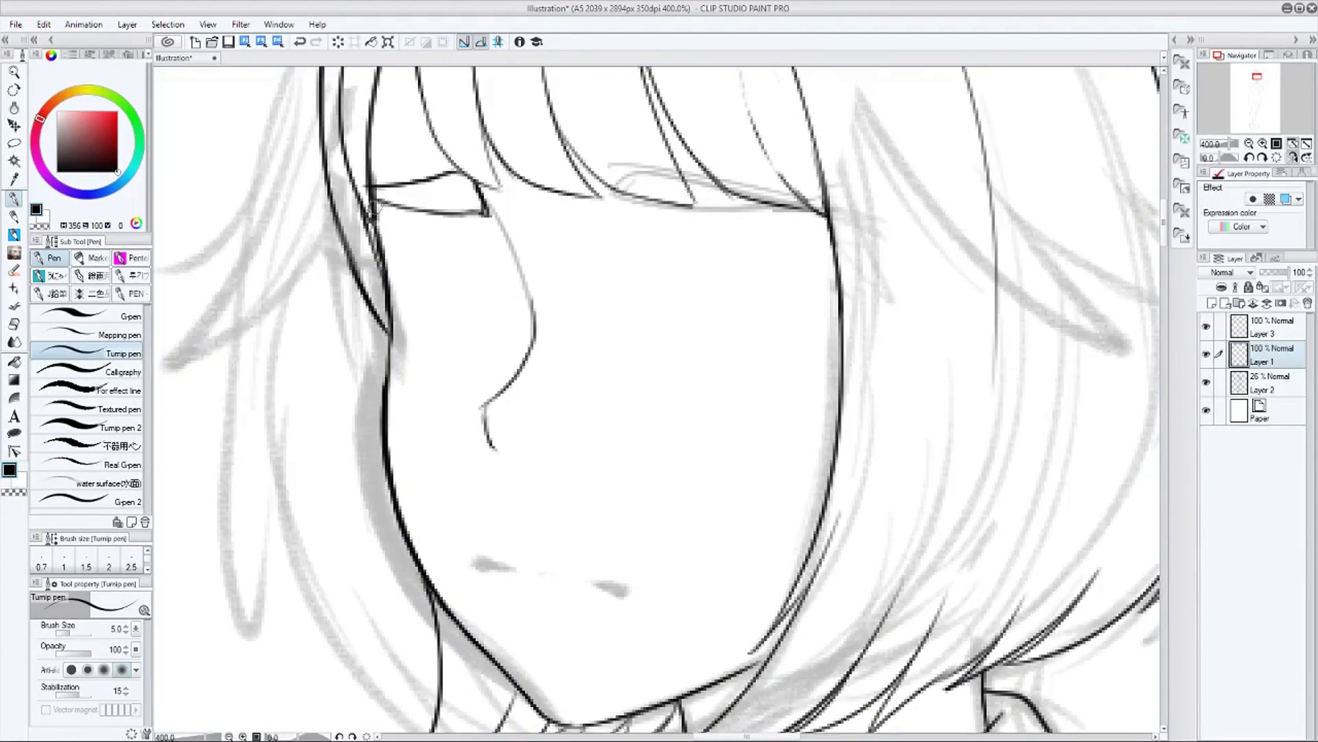
Thicken the inner edge of the hair lock running past the far temple to the cheek
key("ctrl+minus")
key("ctrl+minus")
key("ctrl+minus")
key("ctrl+plus")
left_click_drag(518, 260, 566, 284)
key("ctrl+plus")
key("ctrl+plus")
mouse_move(453, 233)
left_mouse_down()
mouse_move(478, 383)
mouse_move(465, 443)
left_mouse_up()
mouse_move(820, 484)
left_mouse_down()
mouse_move(813, 409)
mouse_move(840, 520)
left_mouse_up()
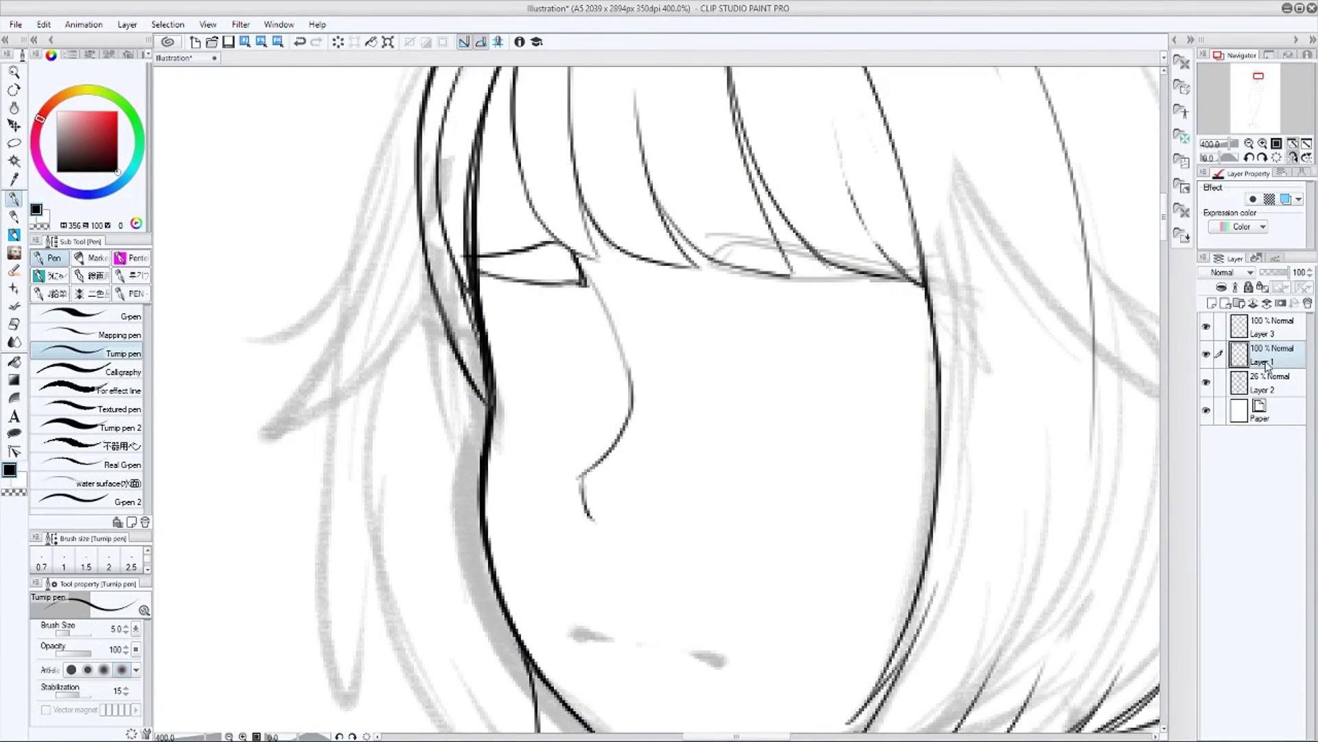
Erase the old nose profile line below the far eyebrow
left_click_drag(593, 513, 597, 492)
left_click(1266, 331)
left_click_drag(886, 451, 827, 361)
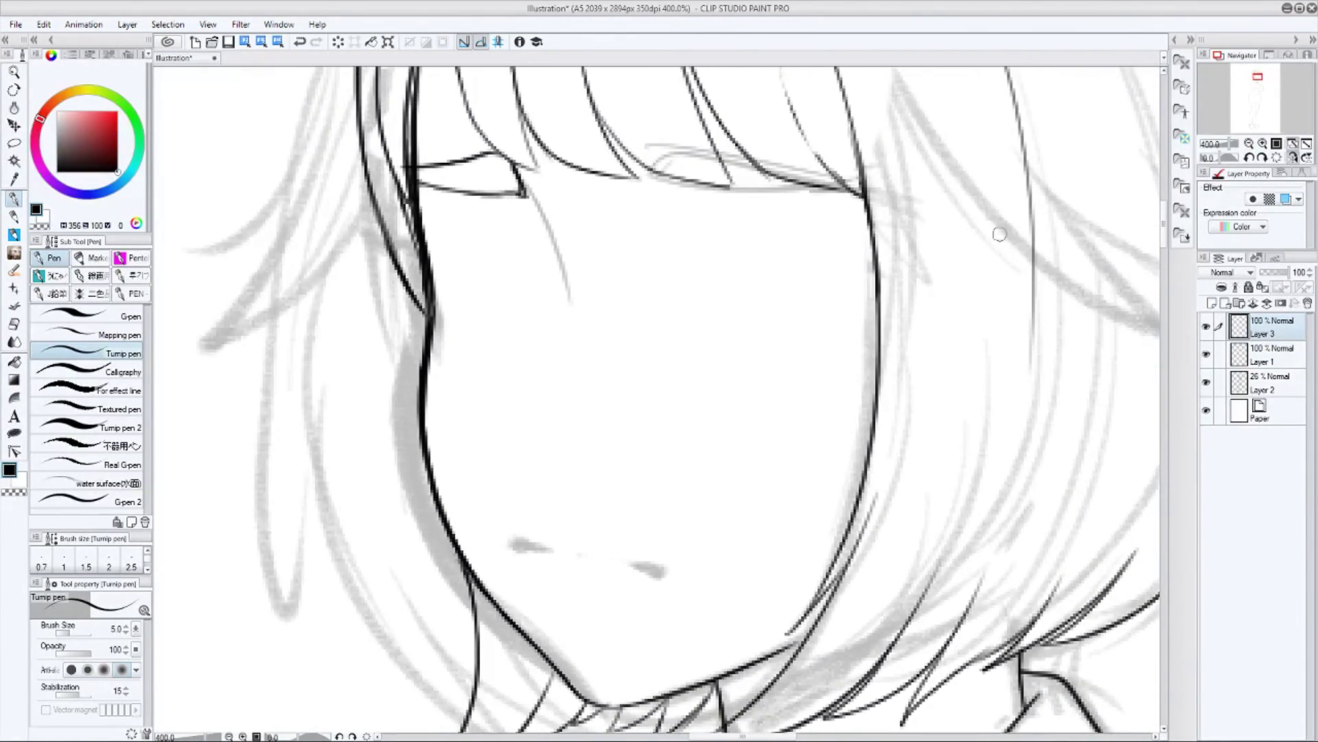
Ink the far eye on Layer 3 with a thick upper lash, an eyelid crease, a lower lid and an oval iris outline
left_click(1293, 157)
left_click_drag(855, 275, 828, 300)
mouse_move(734, 319)
left_mouse_down()
mouse_move(782, 255)
mouse_move(836, 275)
mouse_move(824, 261)
mouse_move(839, 276)
mouse_move(841, 343)
left_mouse_up()
left_click_drag(740, 277, 807, 248)
left_click_drag(759, 253, 807, 245)
left_click_drag(760, 368, 830, 362)
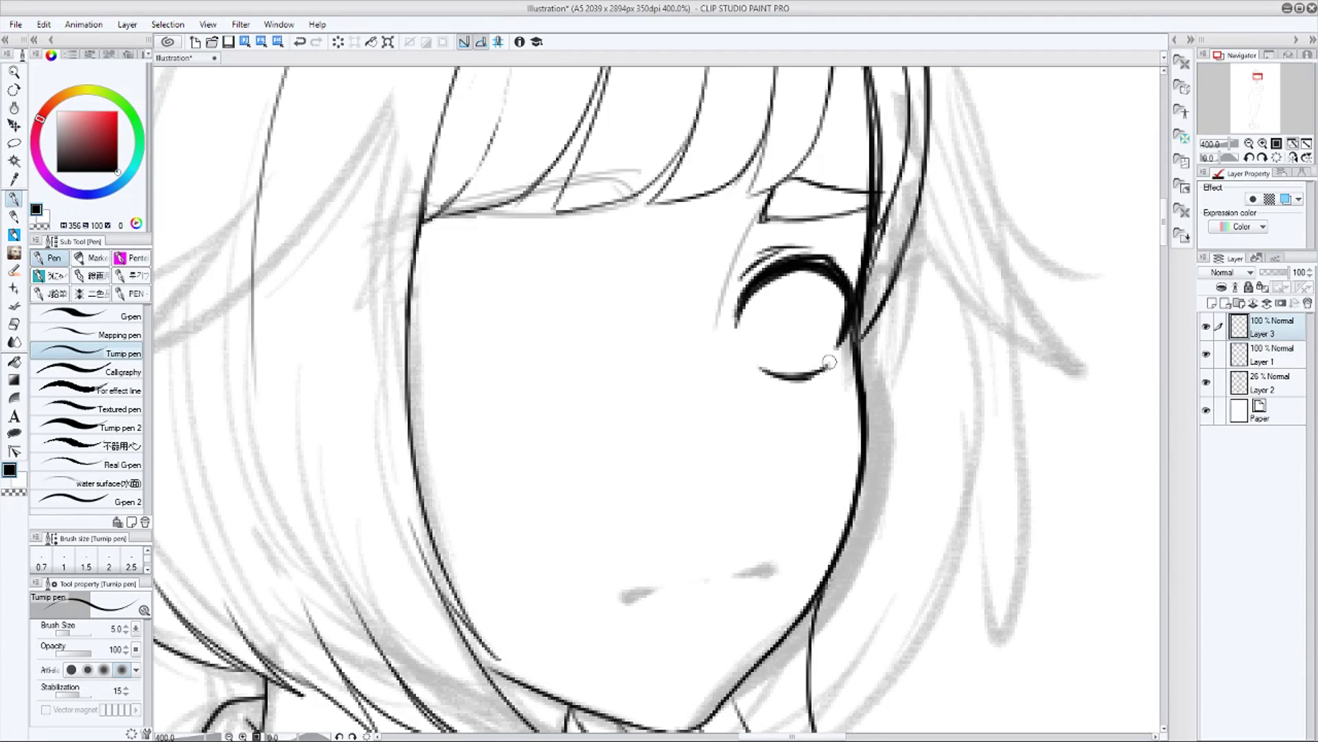
mouse_move(800, 372)
left_mouse_down()
mouse_move(833, 349)
mouse_move(781, 431)
left_mouse_up()
Sketch a curved guide line down the near cheek on Layer 2 instead of Layer 1
left_click(1293, 158)
left_click(1256, 359)
left_click_drag(1003, 533, 904, 398)
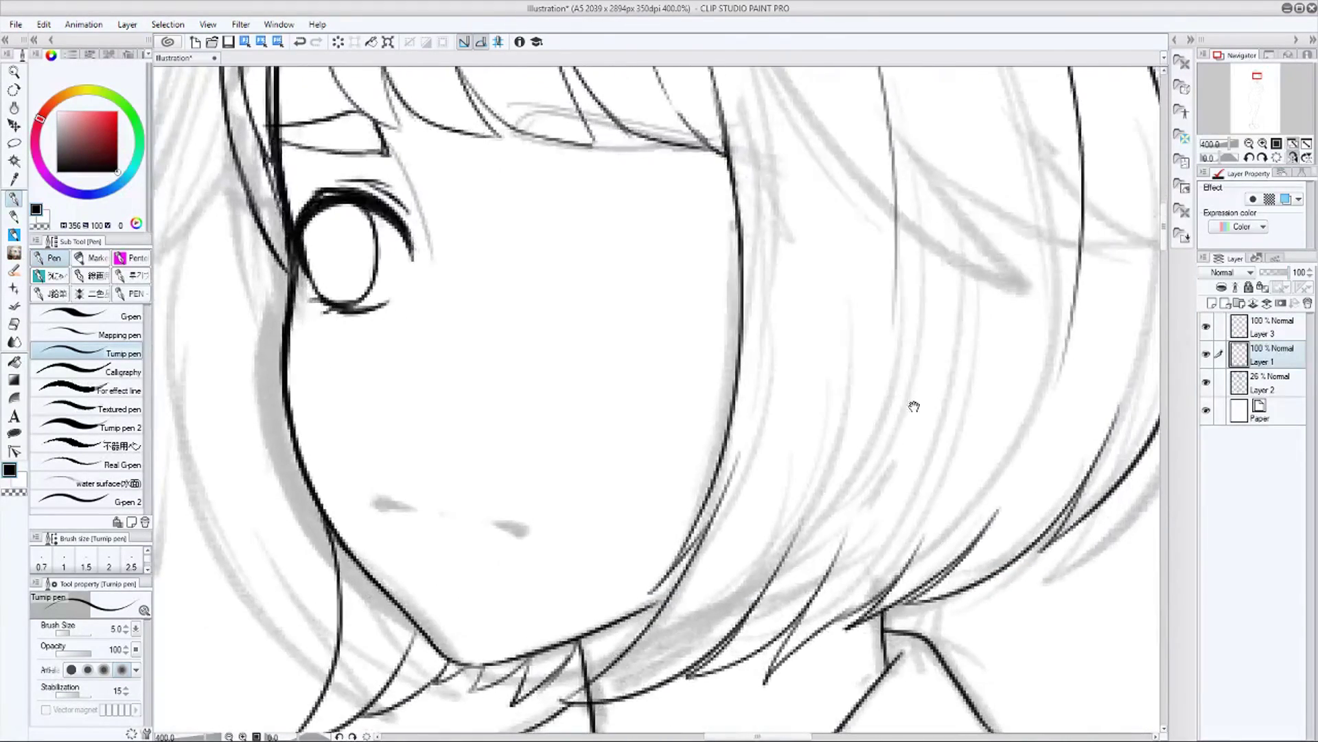
left_click_drag(784, 252, 646, 544)
key("ctrl+z")
left_click(1263, 379)
left_click_drag(796, 232, 630, 570)
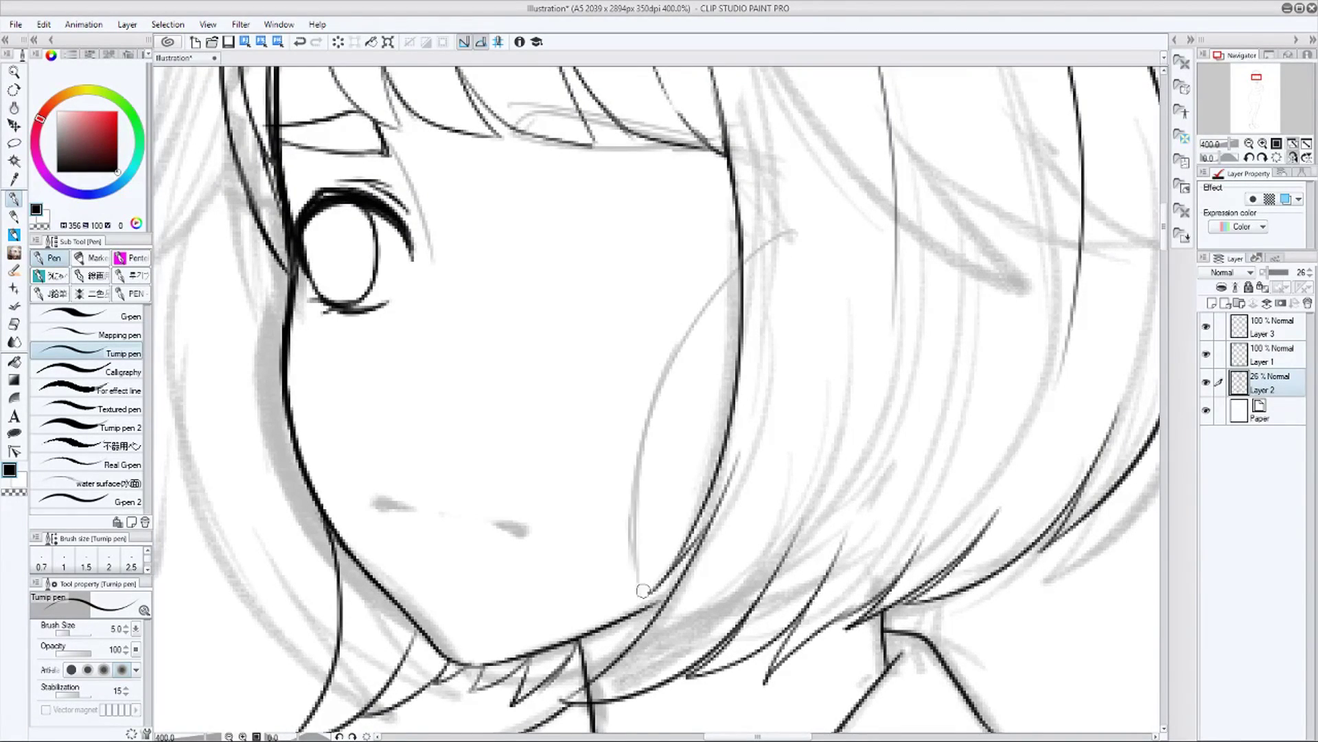
Ink the near eye on Layer 1 with a thick upper lash, an eyelid crease, an oval iris and a lower lid
key("alt+bracketright")
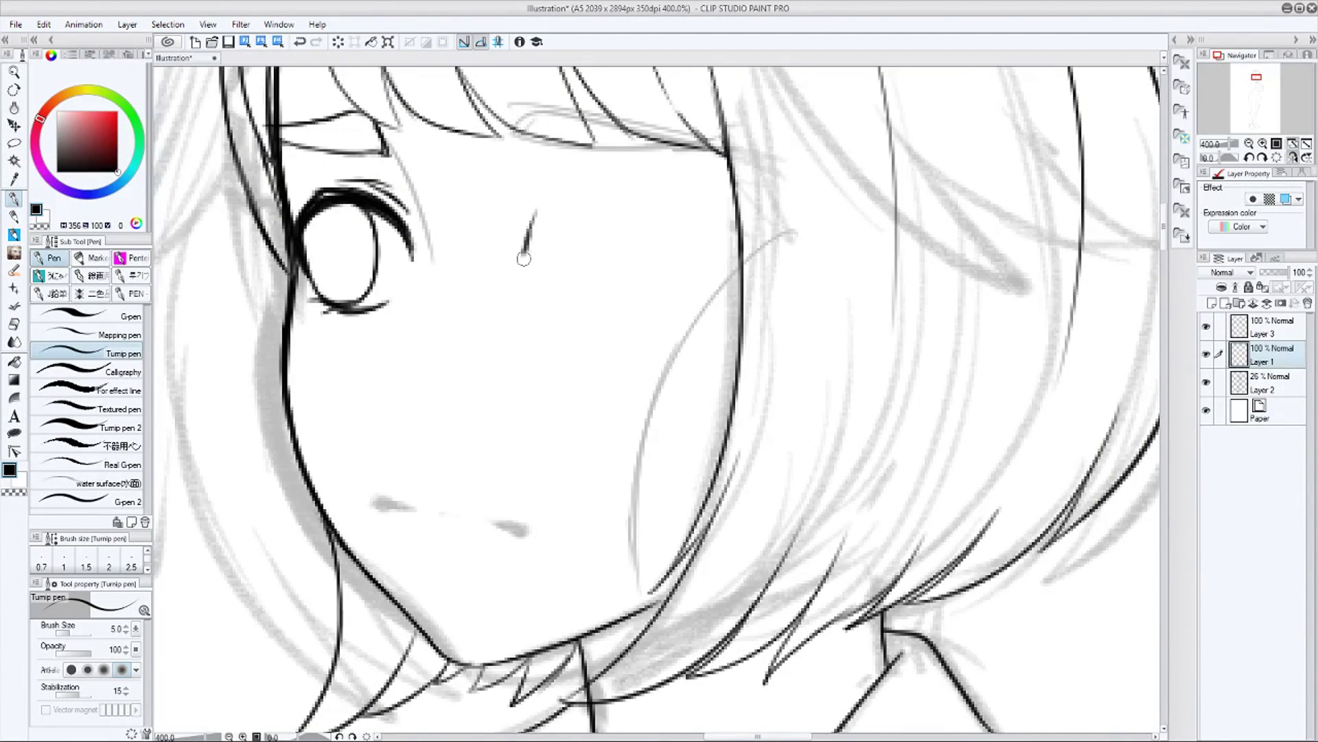
mouse_move(546, 246)
left_mouse_down()
mouse_move(581, 198)
mouse_move(550, 238)
mouse_move(635, 187)
mouse_move(673, 214)
mouse_move(685, 255)
left_mouse_up()
left_click_drag(688, 225, 671, 277)
left_click_drag(594, 195, 685, 229)
left_click_drag(635, 190, 694, 228)
left_click_drag(693, 228, 674, 278)
left_click_drag(619, 188, 664, 201)
mouse_move(534, 212)
left_mouse_down()
mouse_move(577, 182)
mouse_move(623, 176)
left_mouse_up()
left_click_drag(573, 204, 548, 246)
mouse_move(570, 205)
left_mouse_down()
mouse_move(547, 262)
mouse_move(590, 297)
mouse_move(666, 299)
mouse_move(625, 306)
mouse_move(642, 313)
mouse_move(558, 269)
mouse_move(570, 294)
mouse_move(632, 234)
mouse_move(616, 292)
mouse_move(605, 301)
mouse_move(619, 184)
mouse_move(662, 195)
mouse_move(692, 230)
mouse_move(673, 274)
left_mouse_up()
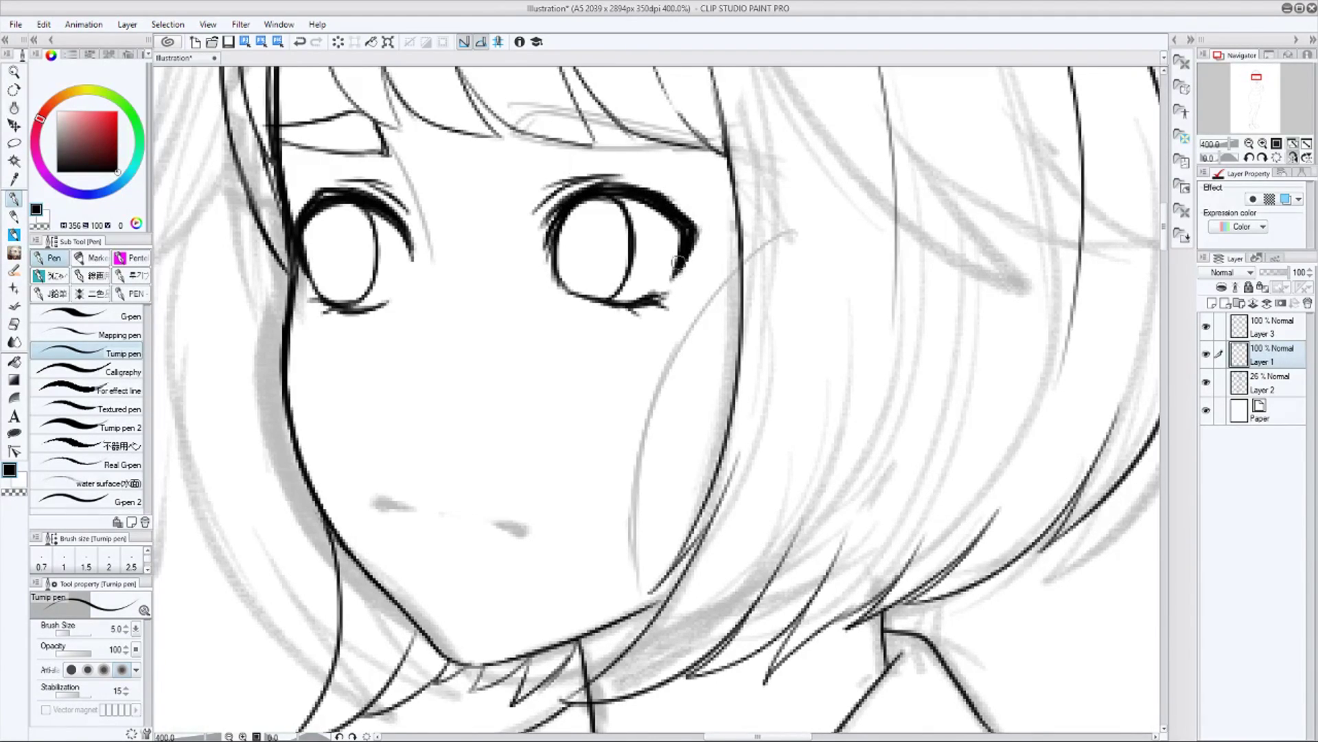
Ink a short curved line for the nose below the eyes
left_click(1291, 159)
left_click_drag(929, 137, 881, 244)
left_click_drag(911, 358, 910, 401)
key("ctrl+minus")
key("ctrl+minus")
key("ctrl+minus")
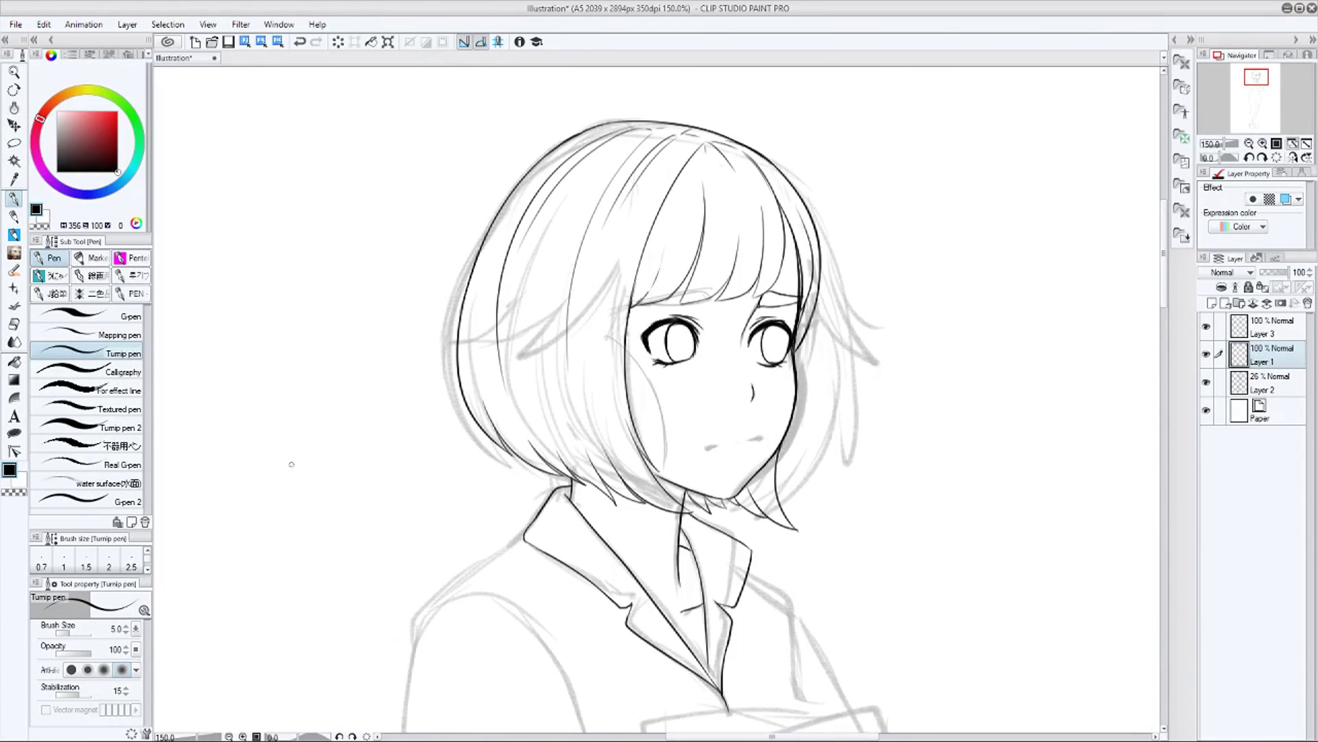
Select the near eye, move it slightly toward the side of the face, and deselect it
left_click(20, 143)
left_click_drag(718, 349, 687, 360)
left_click(16, 125)
key("ctrl+d")
key("p")
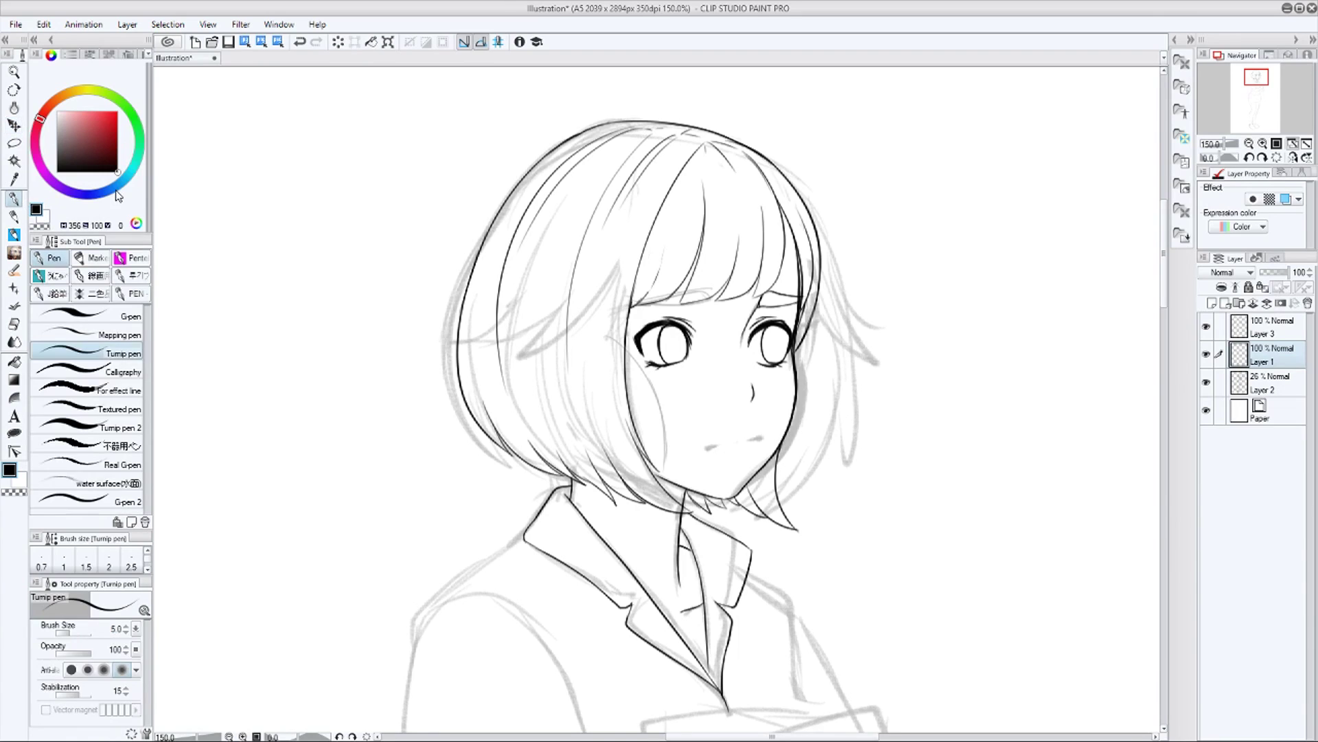
Erase the sketched mouth and cheek guide line from Layer 2, and ink a short slanted mouth line on Layer 1
left_click(1270, 384)
left_click_drag(756, 439, 710, 448)
left_click_drag(635, 364, 664, 467)
left_click(1271, 355)
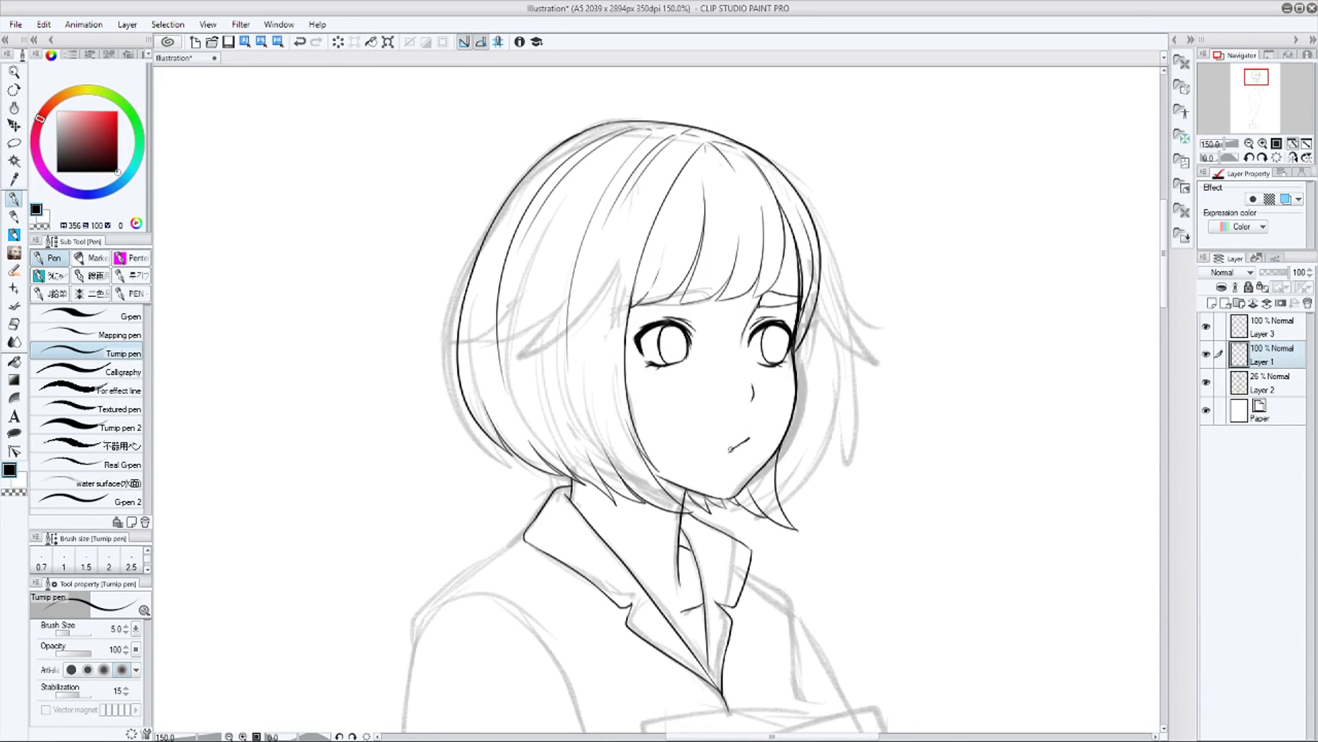
Ink the near eyebrow beneath the bangs, and check the line art with the Layer 2 sketch briefly hidden
left_click(1293, 158)
mouse_move(1257, 71)
left_mouse_down()
mouse_move(1264, 84)
mouse_move(1253, 76)
left_mouse_up()
left_click(1293, 158)
left_click(1262, 144)
left_click_drag(863, 314, 955, 304)
mouse_move(900, 303)
left_mouse_down()
mouse_move(962, 296)
mouse_move(880, 307)
mouse_move(949, 312)
mouse_move(858, 322)
left_mouse_up()
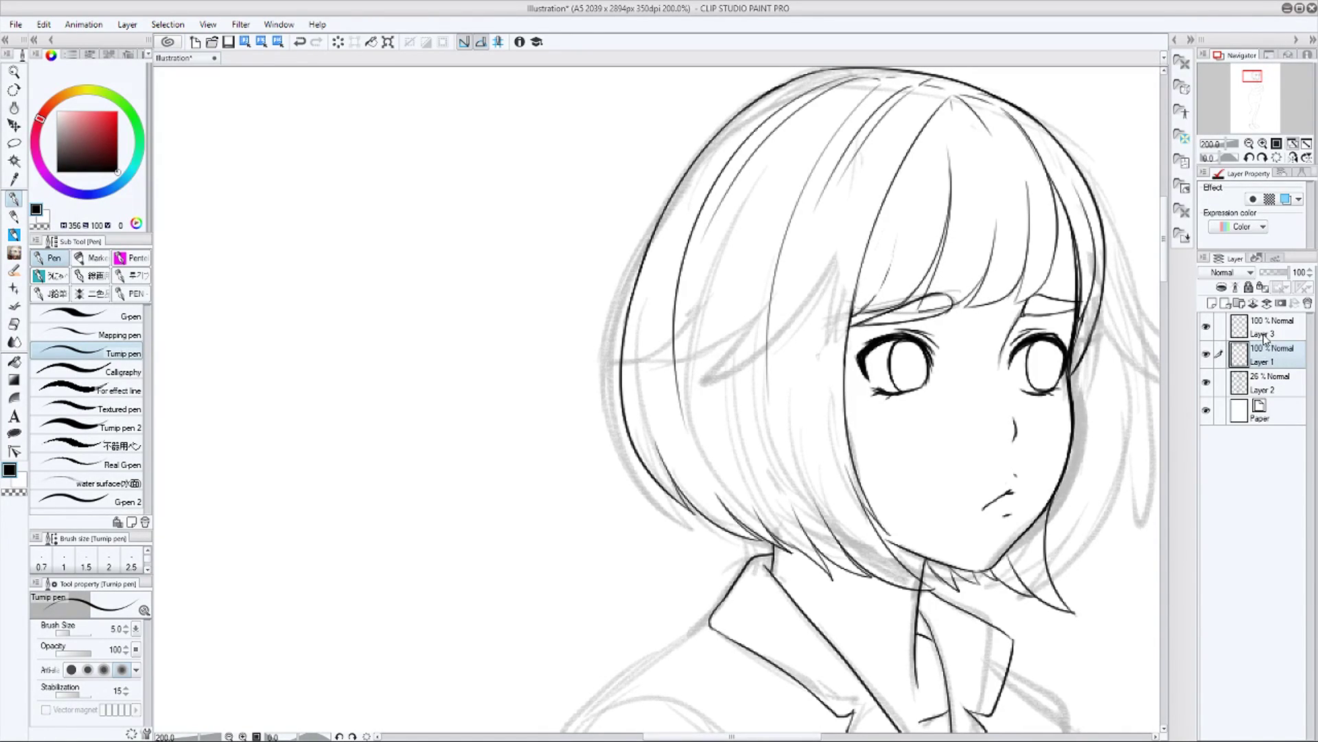
left_click_drag(931, 298, 958, 298)
left_click(1207, 383)
left_click(1207, 382)
Ink the near shoulder from the collar and the outer edge of the jacket sleeve down toward the elbow
mouse_move(1090, 481)
left_mouse_down()
mouse_move(1010, 447)
mouse_move(741, 461)
left_mouse_up()
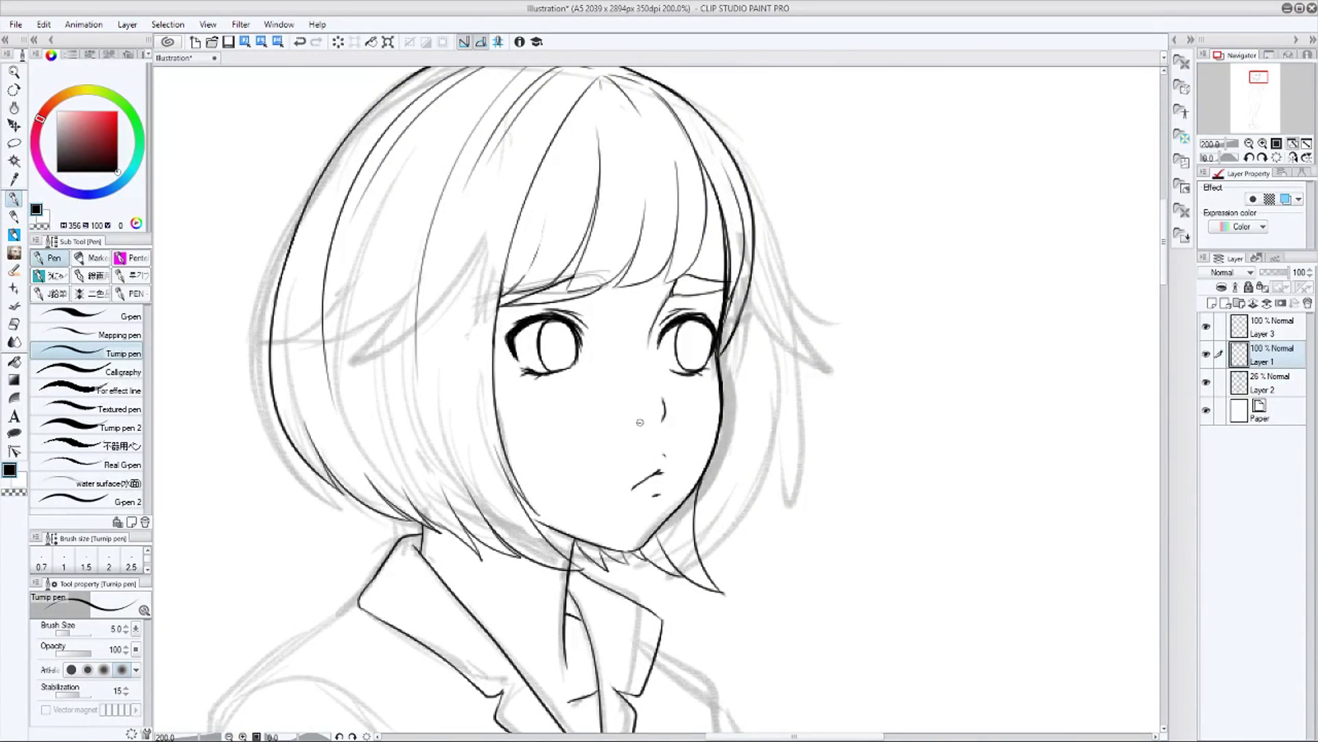
left_click_drag(640, 422, 699, 306)
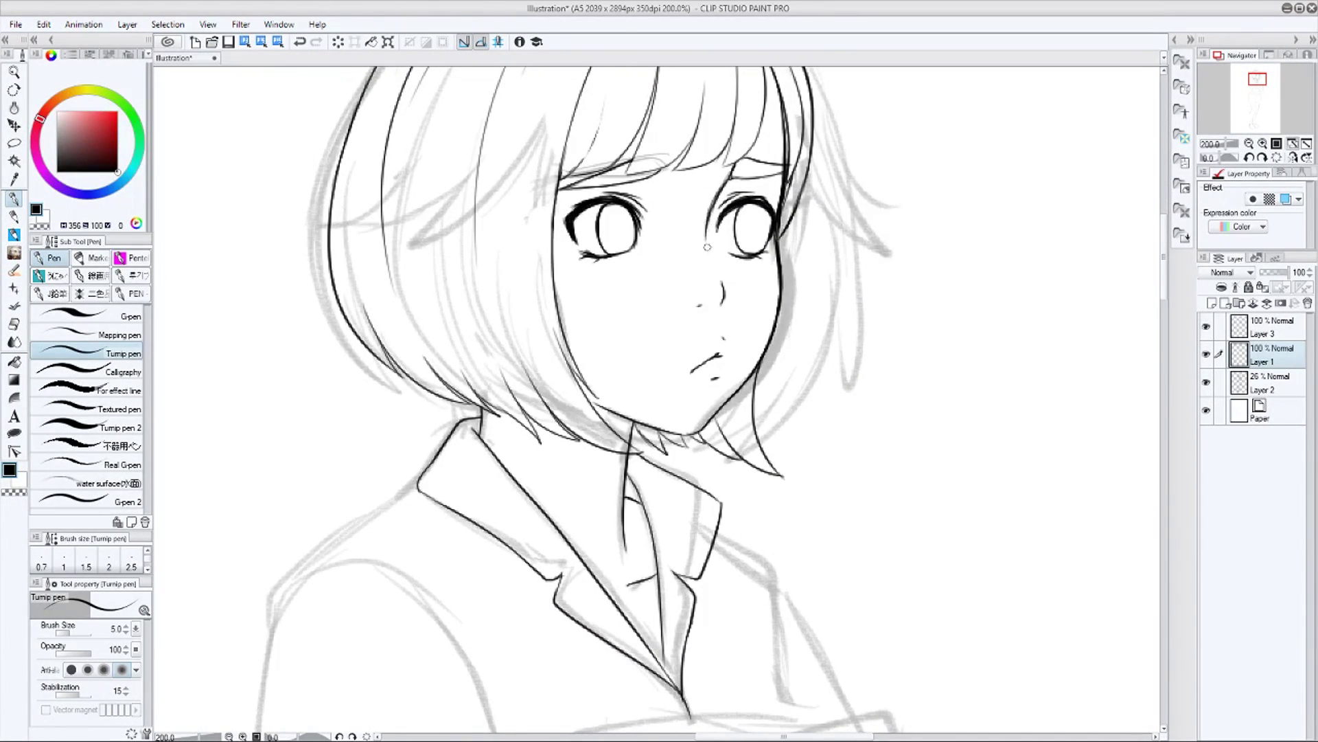
left_click_drag(736, 540, 878, 303)
left_click_drag(546, 261, 414, 395)
left_click_drag(614, 502, 575, 332)
left_click_drag(376, 224, 362, 370)
left_click_drag(412, 418, 353, 315)
mouse_move(304, 272)
left_mouse_down()
mouse_move(519, 594)
mouse_move(569, 640)
left_mouse_up()
Ink the fabric folds at the inner elbow and a short seam line at the shoulder point
left_click_drag(629, 434, 532, 501)
left_click_drag(629, 435, 578, 495)
left_click_drag(653, 448, 684, 585)
left_click_drag(347, 261, 388, 210)
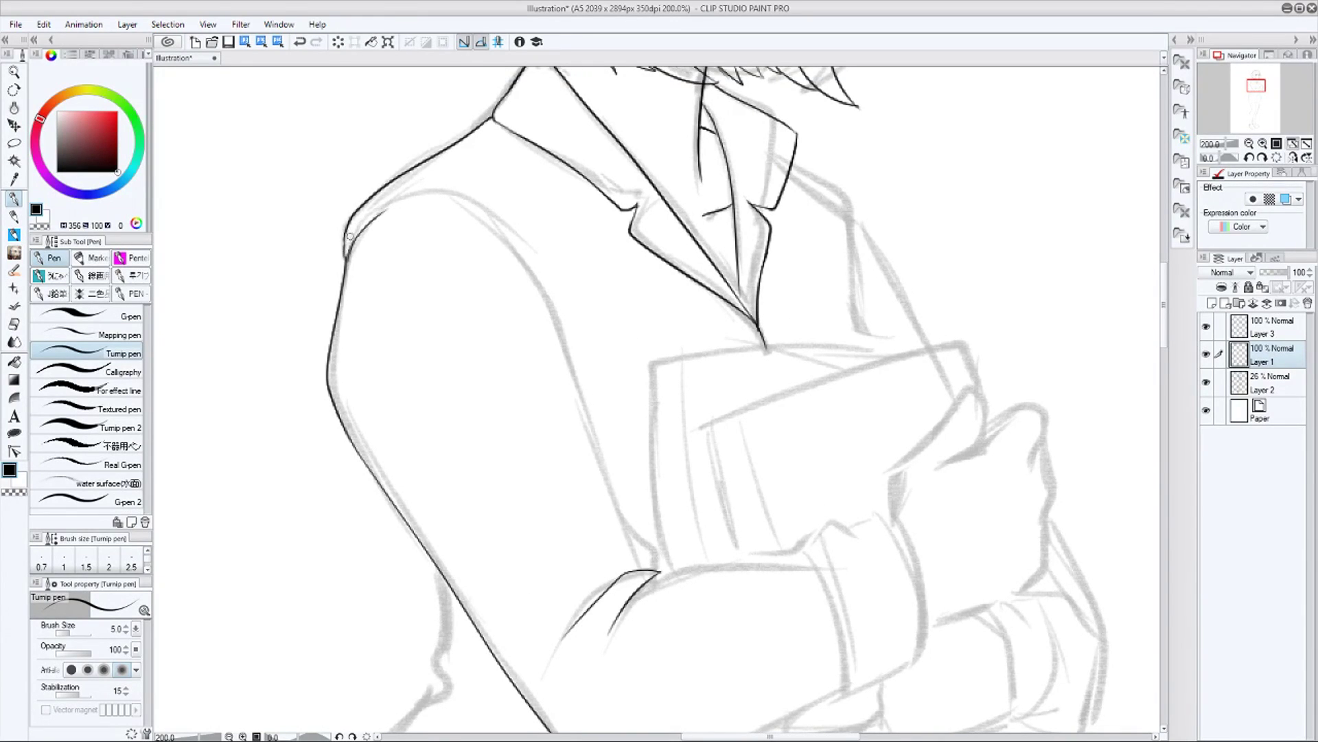
Ink the near sleeve's inner edge and armhole seam, and the jacket's far shoulder edge down toward the book
key("h")
mouse_move(931, 207)
left_mouse_down()
mouse_move(814, 228)
mouse_move(758, 329)
left_mouse_up()
mouse_move(806, 260)
left_mouse_down()
mouse_move(755, 341)
mouse_move(693, 532)
mouse_move(661, 569)
left_mouse_up()
key("e")
left_click_drag(828, 196, 758, 324)
key("p")
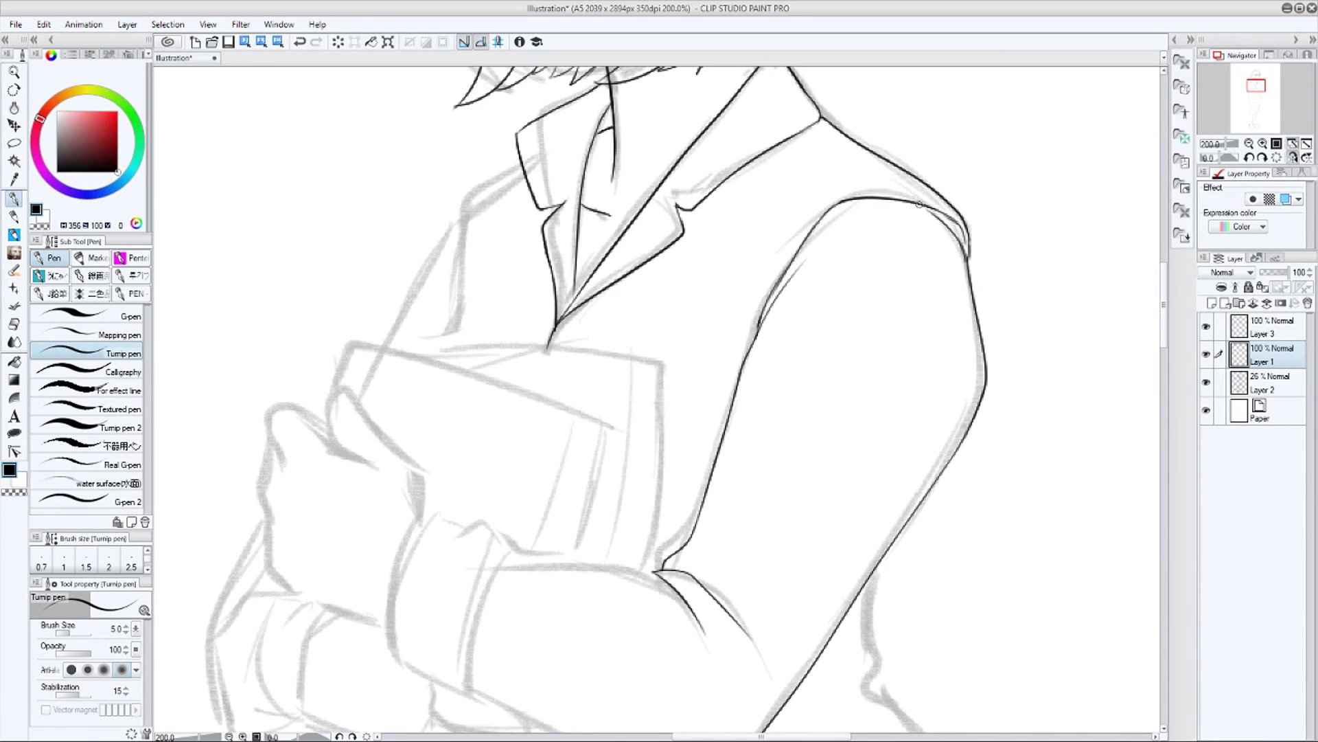
left_click_drag(958, 223, 968, 259)
mouse_move(848, 459)
left_mouse_down()
mouse_move(950, 421)
mouse_move(1020, 508)
left_mouse_up()
mouse_move(697, 209)
left_mouse_down()
mouse_move(634, 287)
mouse_move(623, 387)
left_mouse_up()
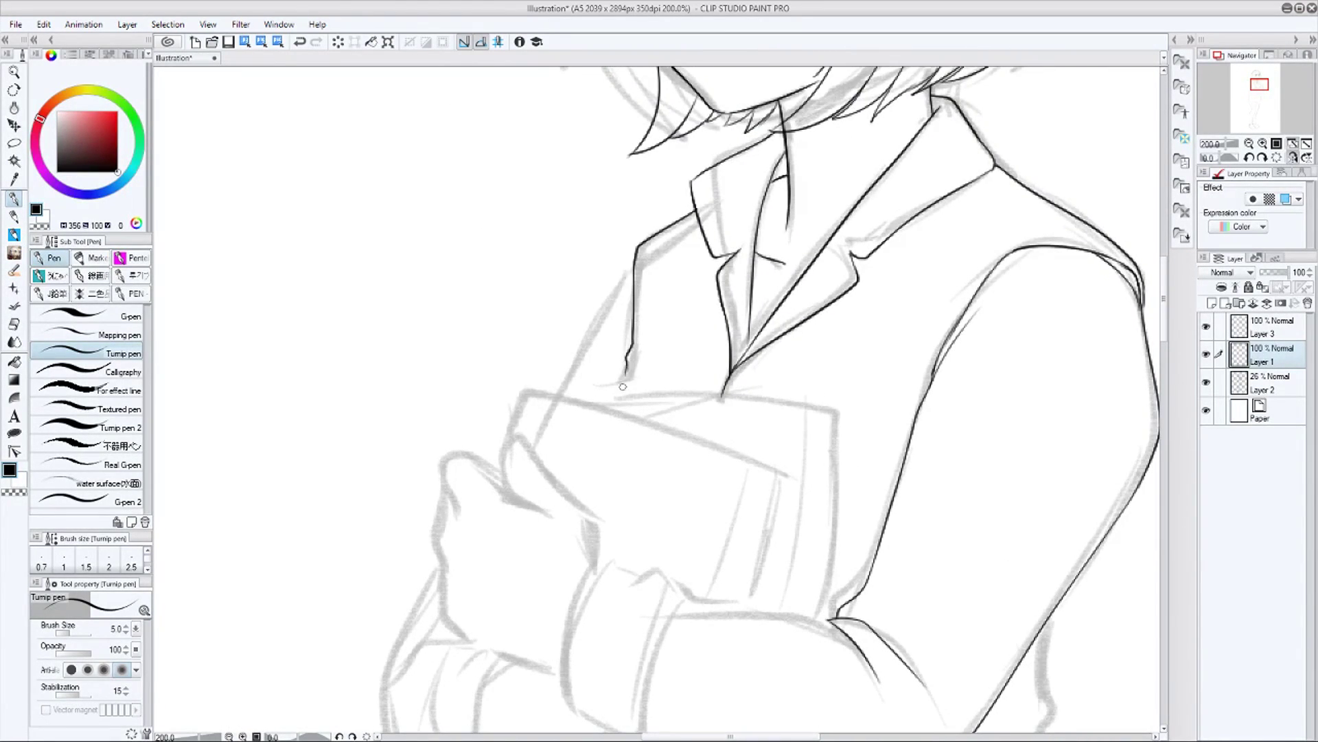
Ink the hand gripping the book with its thumb, knuckles and outer fist outline, plus the book's short upper edge
scroll(732, 508, "down", 2)
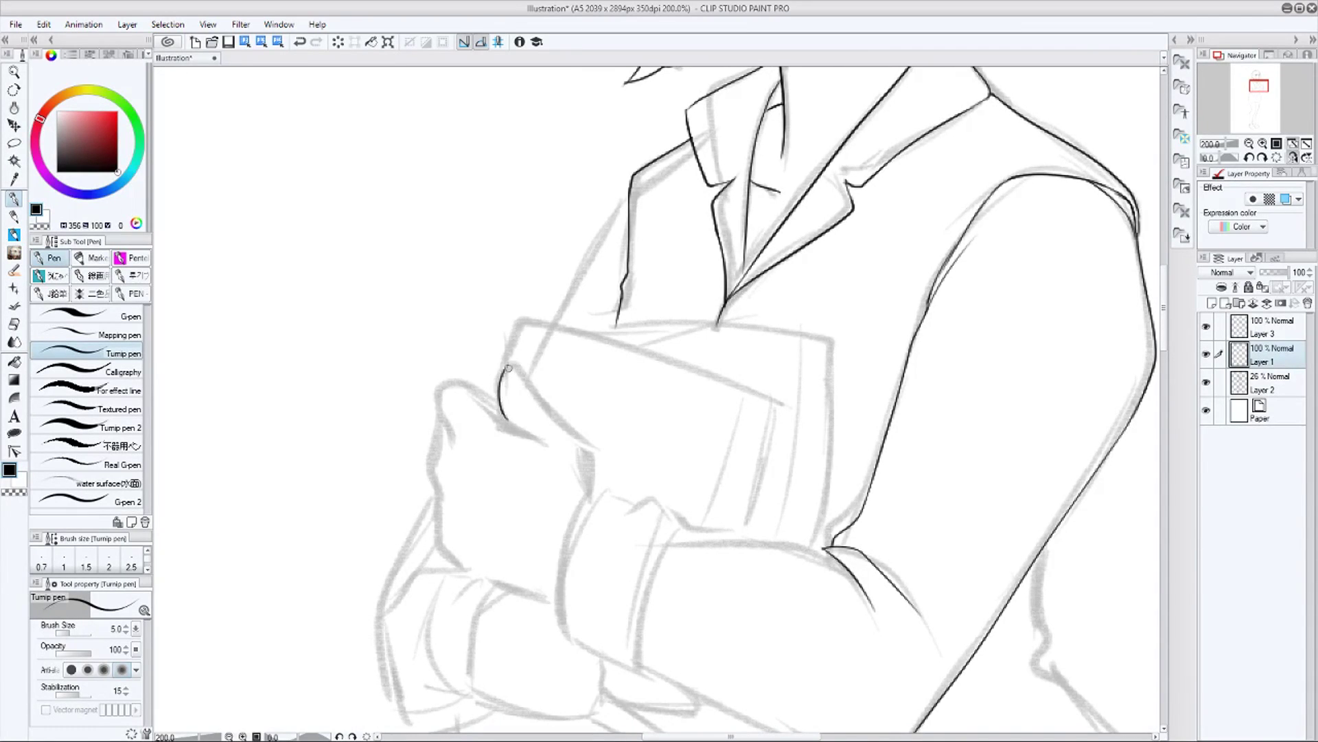
left_click_drag(515, 362, 581, 469)
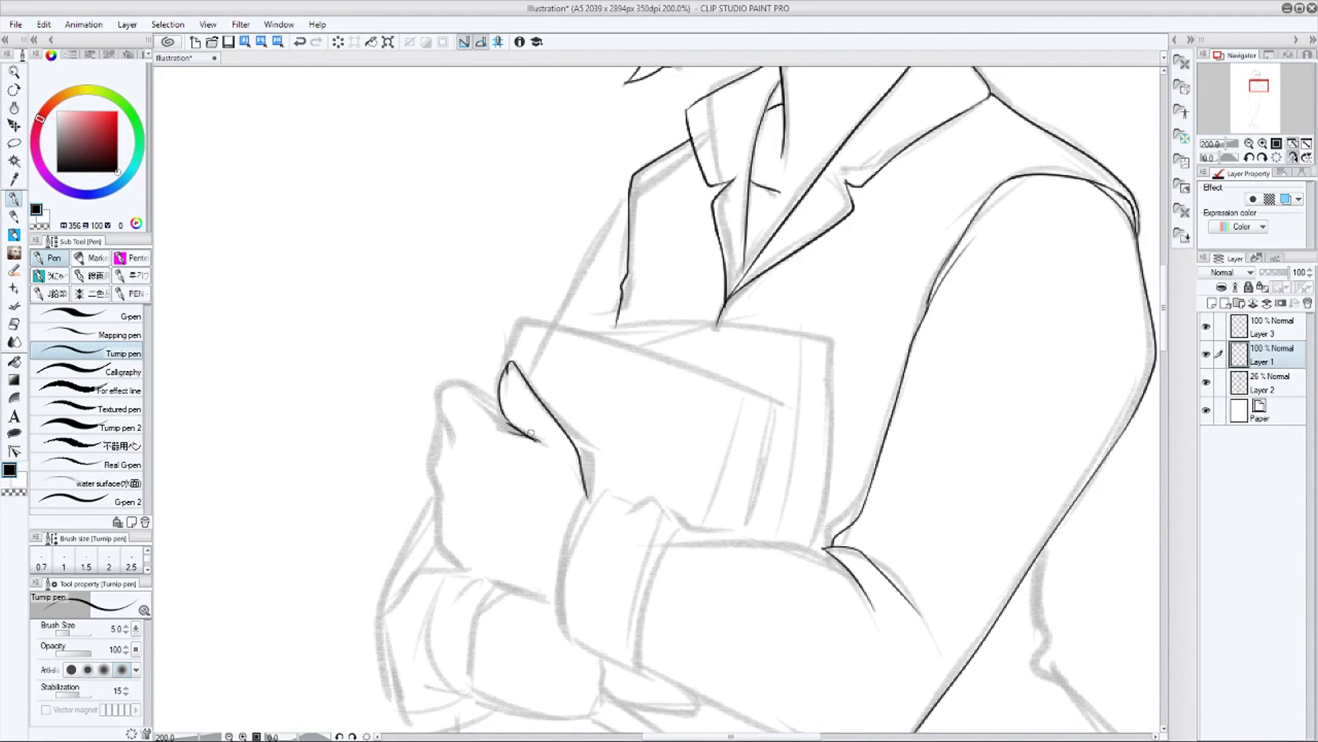
left_click_drag(500, 411, 540, 446)
left_click_drag(504, 378, 527, 431)
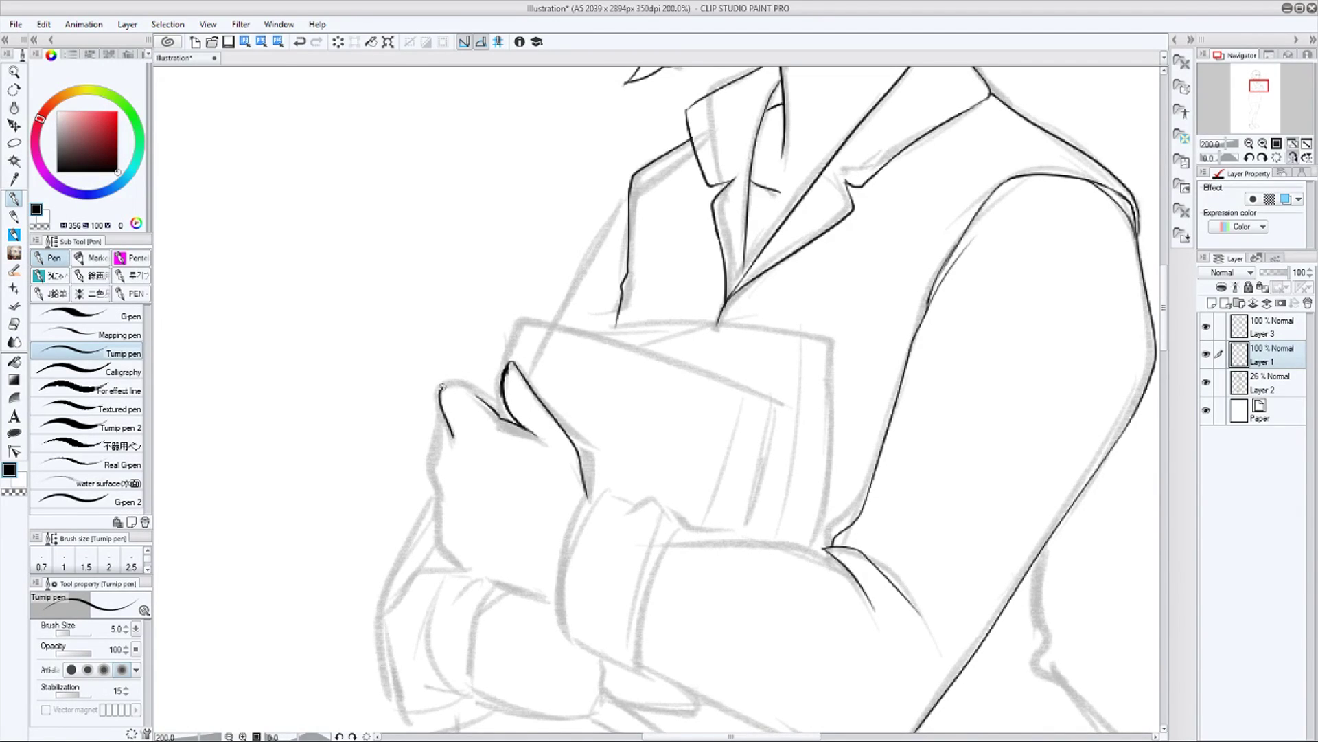
left_click_drag(499, 408, 529, 312)
mouse_move(442, 412)
left_mouse_down()
mouse_move(445, 540)
mouse_move(469, 571)
mouse_move(547, 599)
left_mouse_up()
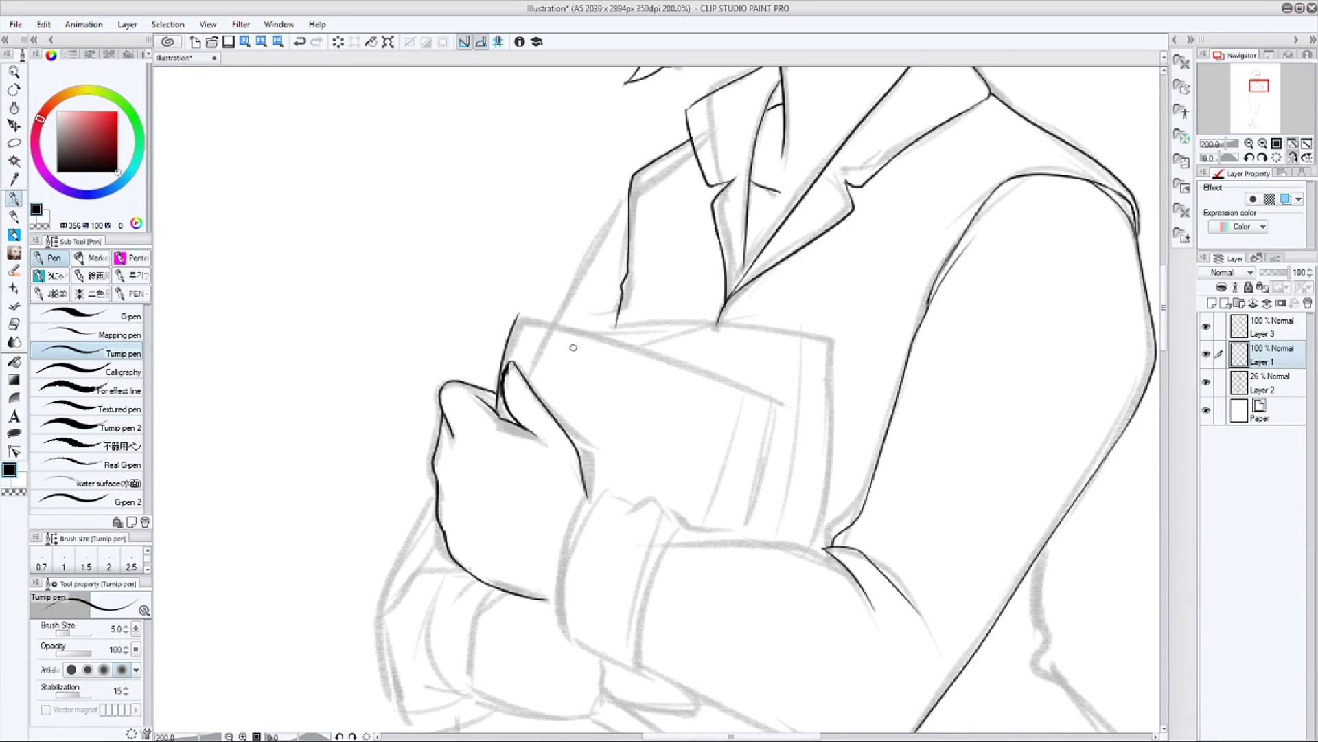
Ink the front book's top and side edges, the crossed forearm's upper edge and the near sleeve's cuff opening
left_click(1294, 158)
left_click_drag(597, 406, 649, 375)
mouse_move(594, 369)
left_mouse_down()
mouse_move(848, 283)
mouse_move(622, 457)
left_mouse_up()
mouse_move(541, 515)
left_mouse_down()
mouse_move(780, 464)
mouse_move(810, 595)
left_mouse_up()
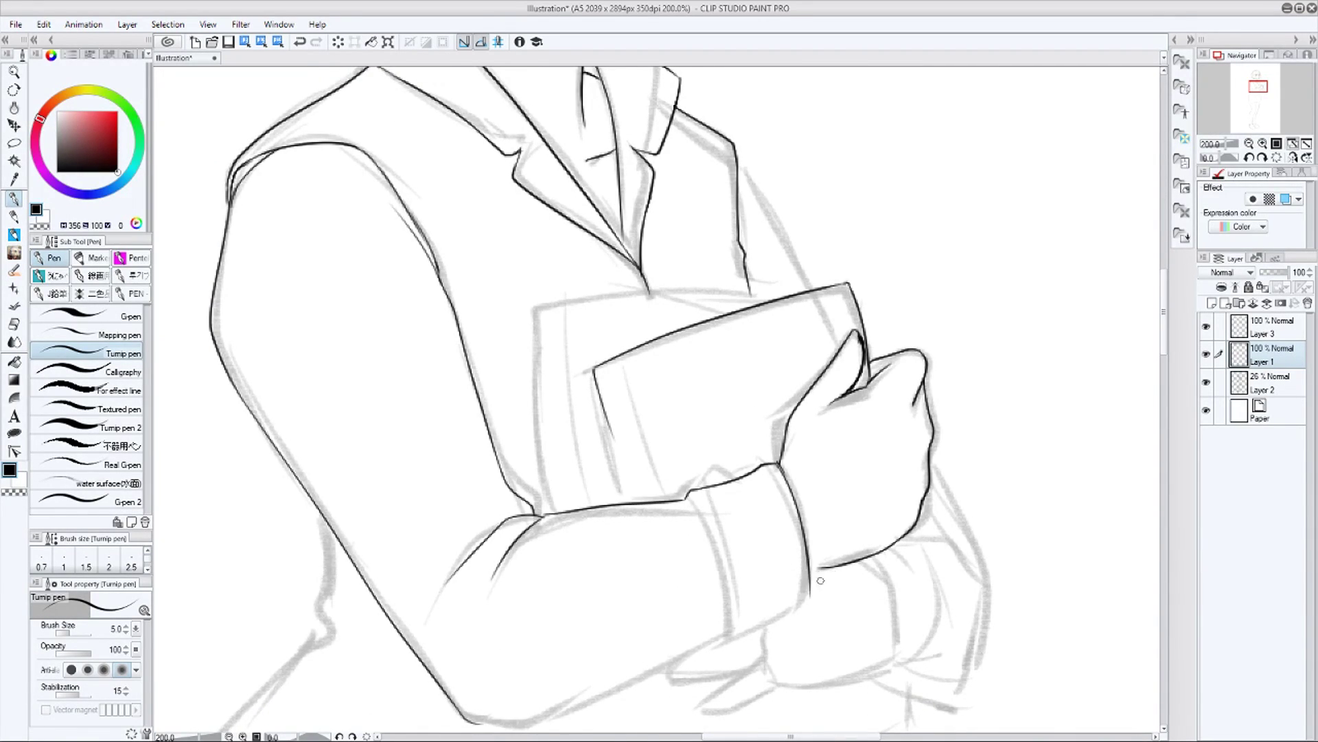
mouse_move(597, 375)
left_mouse_down()
mouse_move(632, 500)
mouse_move(603, 493)
mouse_move(621, 502)
left_mouse_up()
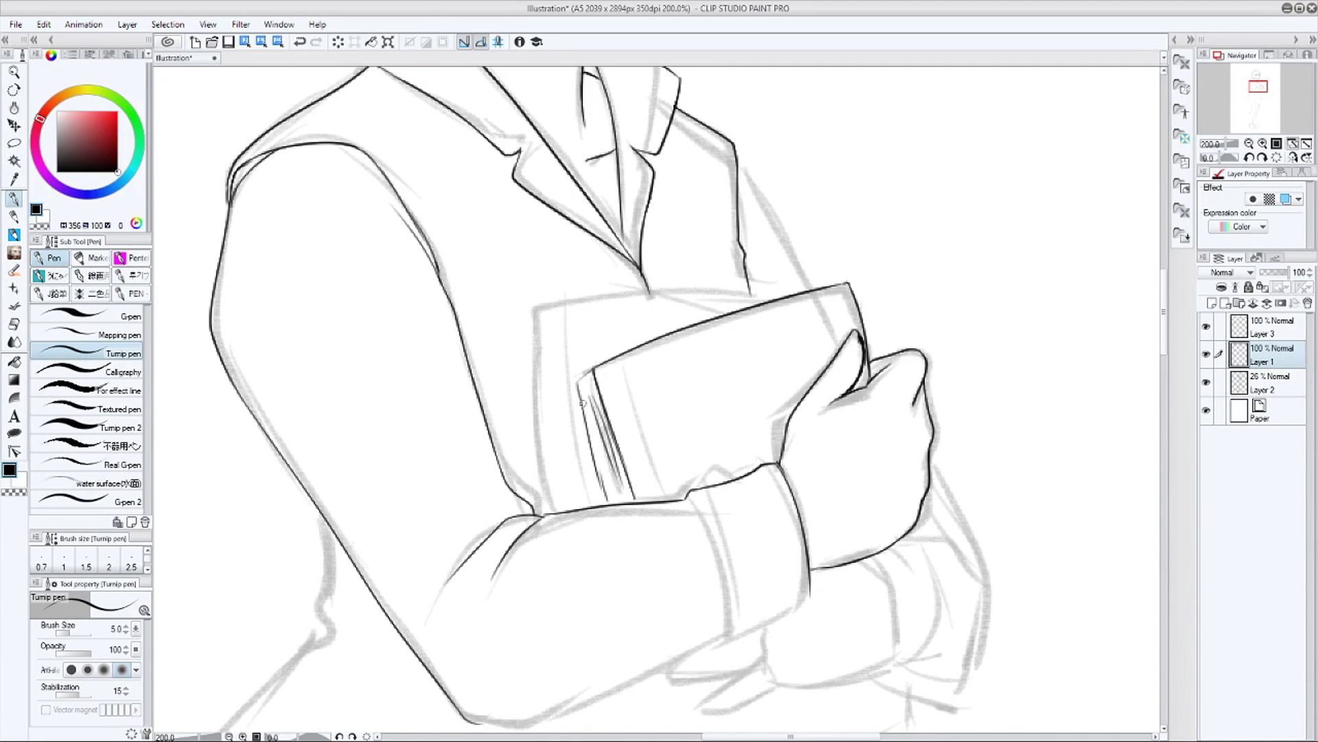
key("ctrl+z")
key("ctrl+z")
key("ctrl+z")
key("ctrl+z")
key("ctrl+z")
Ink the front book's side edges and the thin page lines running down to the forearm
left_click_drag(604, 410, 636, 502)
mouse_move(593, 370)
left_mouse_down()
mouse_move(570, 421)
mouse_move(594, 504)
left_mouse_up()
left_click_drag(583, 439, 605, 503)
left_click_drag(574, 386, 619, 501)
Ink the rear book's top edge, outer side and inner page lines behind the front book
left_click_drag(799, 211, 929, 347)
left_click_drag(669, 441, 919, 424)
mouse_move(670, 441)
left_mouse_down()
mouse_move(679, 647)
mouse_move(696, 515)
mouse_move(703, 626)
left_mouse_up()
left_click_drag(681, 444, 695, 648)
Ink the near cuff's lower edge and the underside of the forearm back to the elbow
mouse_move(788, 645)
left_mouse_down()
mouse_move(659, 324)
mouse_move(728, 464)
left_mouse_up()
left_click(1293, 158)
mouse_move(503, 411)
left_mouse_down()
mouse_move(789, 535)
mouse_move(843, 525)
left_mouse_up()
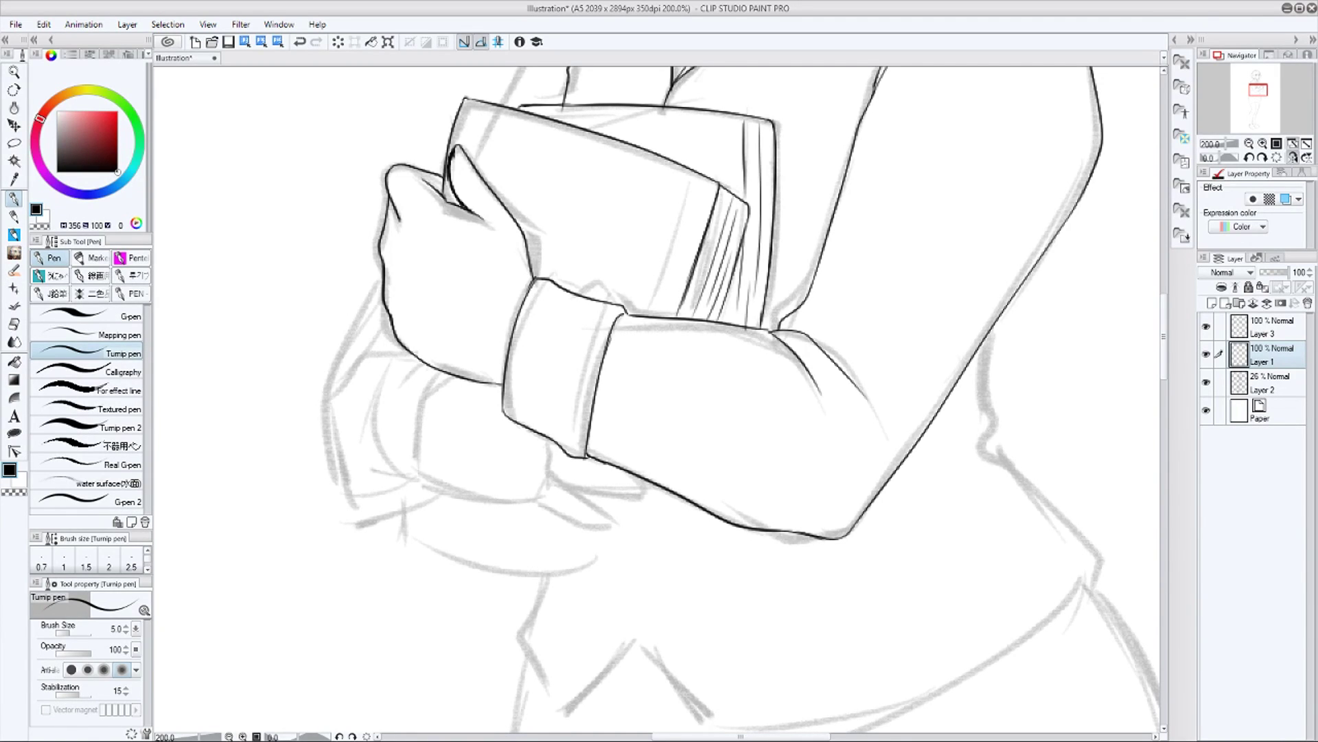
Ink the far sleeve's edge above the book, its outer curve below the fist and a fold at the bend
left_click_drag(672, 369, 703, 637)
left_click_drag(606, 238, 537, 371)
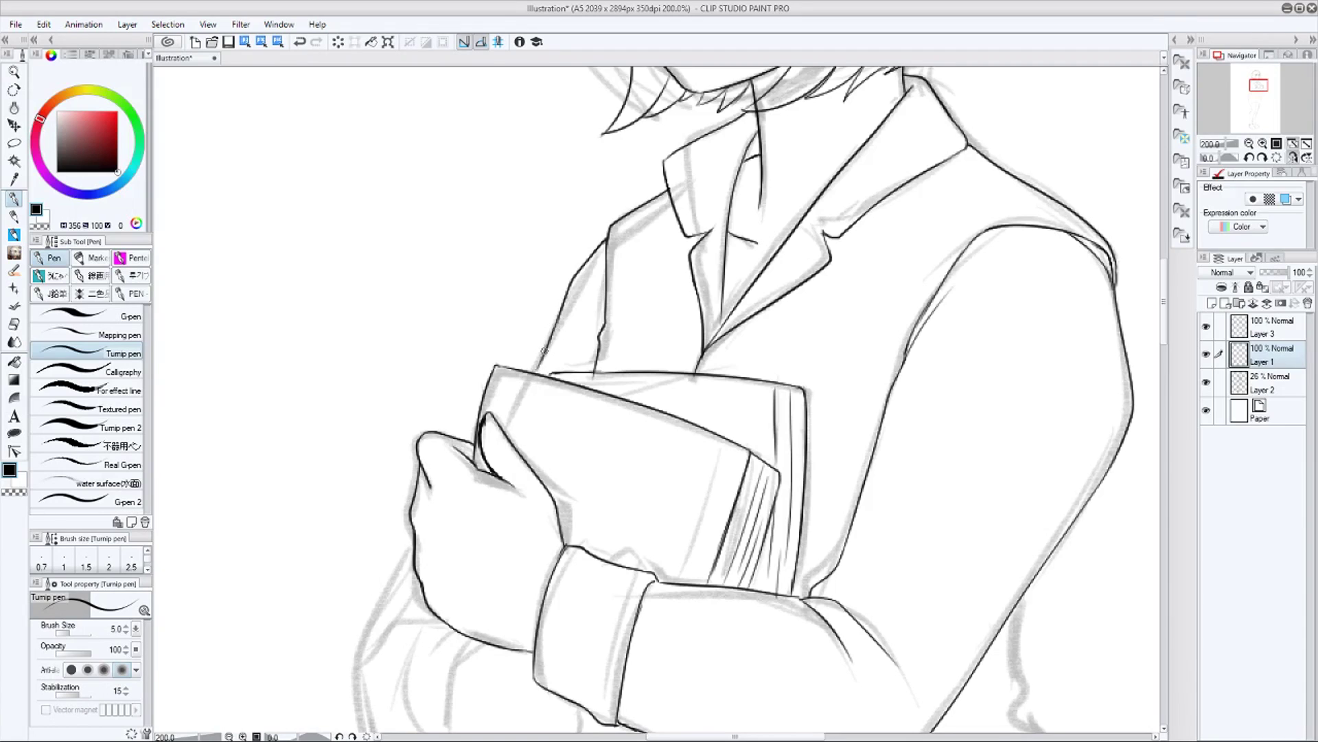
left_click_drag(505, 559, 557, 329)
mouse_move(464, 320)
left_mouse_down()
mouse_move(413, 461)
mouse_move(451, 545)
left_mouse_up()
left_click_drag(416, 437, 474, 375)
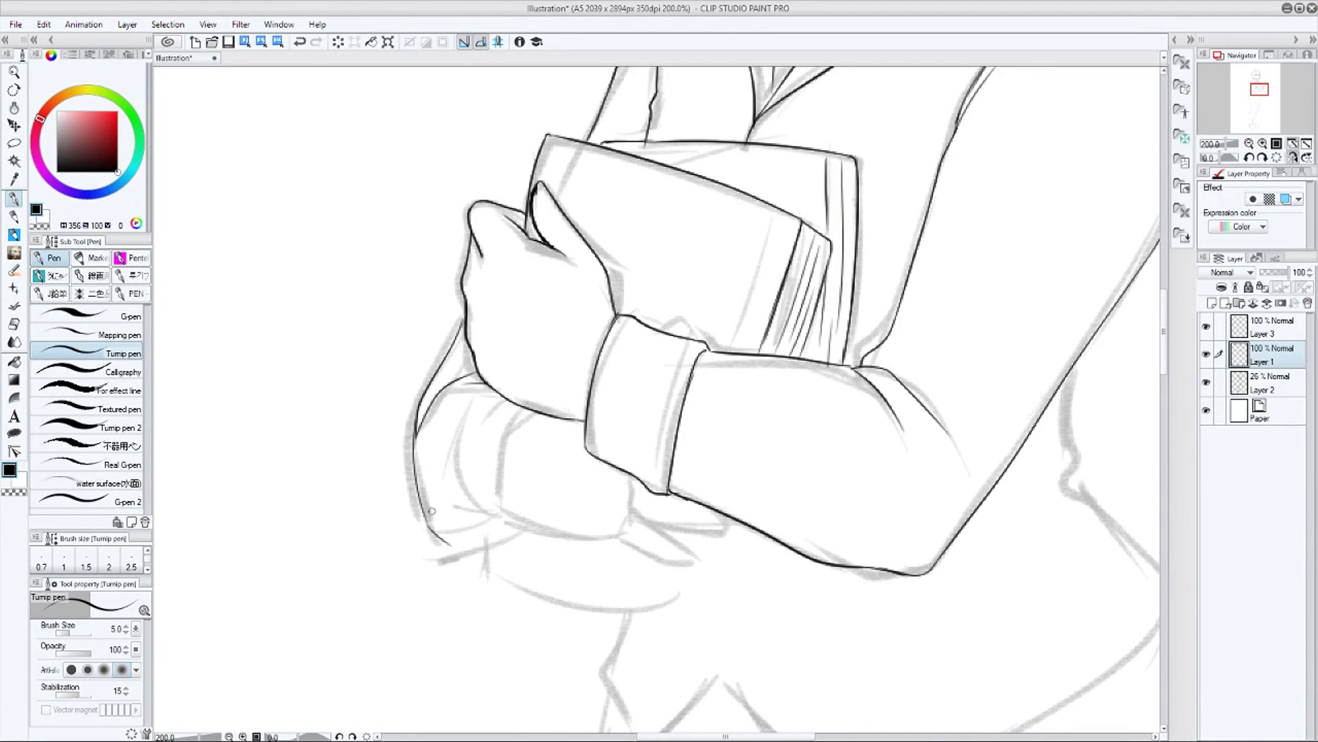
left_click_drag(446, 545, 499, 519)
key("ctrl+z")
Ink the far sleeve's cuff with its curved bands, small corner and an inner fold line
key("h")
left_click_drag(914, 367, 801, 333)
mouse_move(679, 372)
left_mouse_down()
mouse_move(720, 484)
mouse_move(733, 467)
left_mouse_up()
key("ctrl+z")
left_click_drag(719, 350, 744, 461)
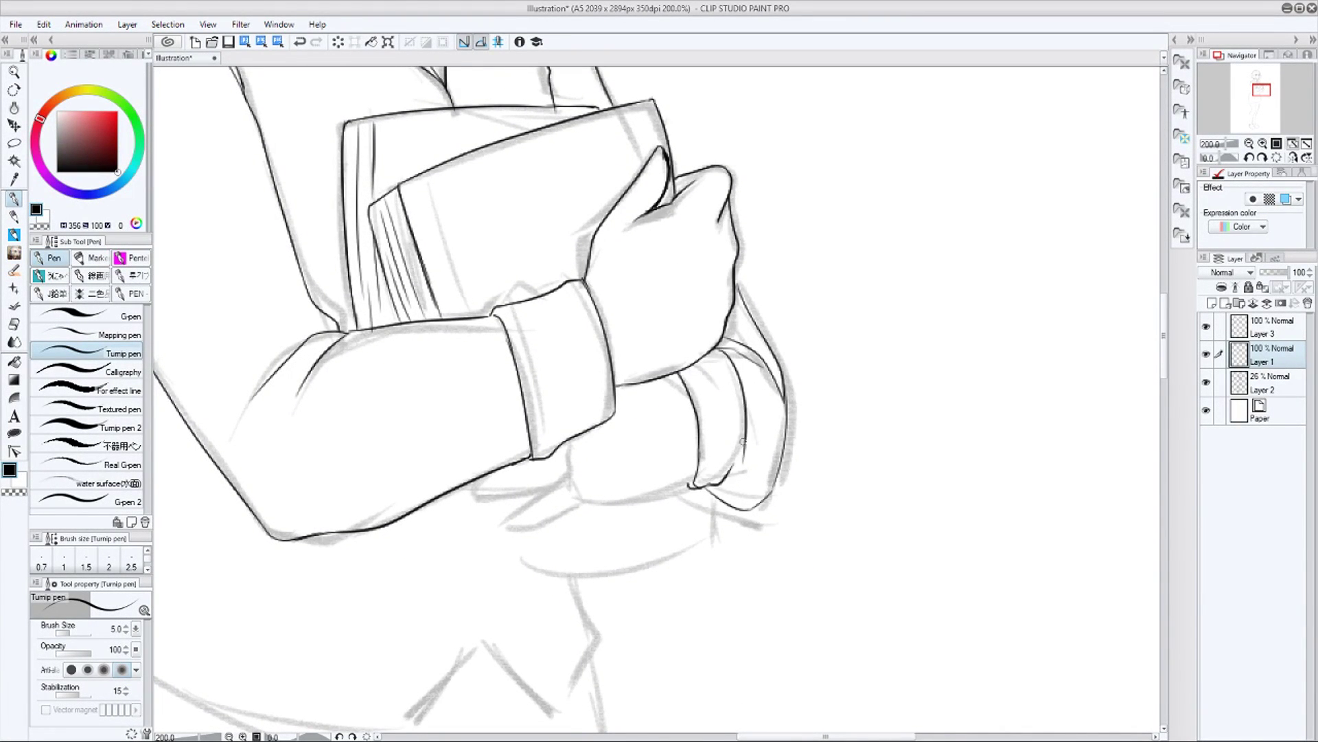
left_click_drag(702, 363, 726, 424)
left_click_drag(688, 485, 695, 480)
Ink the lower hand's outline with its extended lower finger and a short knuckle mark
mouse_move(618, 453)
left_mouse_down()
mouse_move(685, 389)
mouse_move(565, 506)
mouse_move(659, 498)
left_mouse_up()
key("ctrl+plus")
key("ctrl+plus")
key("ctrl+z")
left_click_drag(568, 508, 731, 475)
left_click(1293, 157)
left_click_drag(554, 427, 454, 389)
mouse_move(287, 401)
left_mouse_down()
mouse_move(450, 450)
mouse_move(505, 442)
left_mouse_up()
left_click_drag(545, 403, 549, 386)
left_click_drag(451, 370, 481, 379)
Ink the lower hand's second finger tucked under the near sleeve
left_click(1262, 158)
left_click(1262, 158)
left_click_drag(592, 489, 692, 389)
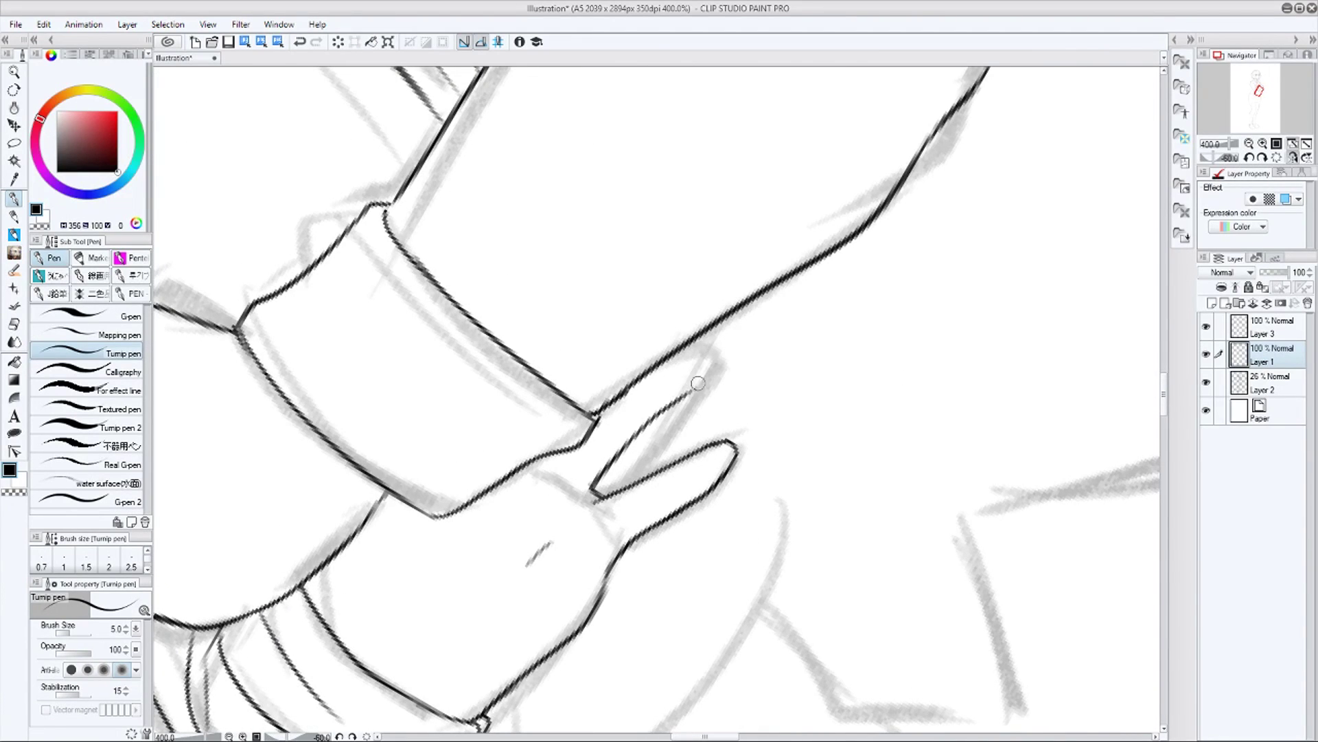
left_click_drag(709, 333, 688, 392)
left_click(1276, 157)
mouse_move(667, 482)
left_mouse_down()
mouse_move(838, 580)
mouse_move(681, 525)
mouse_move(692, 488)
left_mouse_up()
scroll(838, 580, "down", 2)
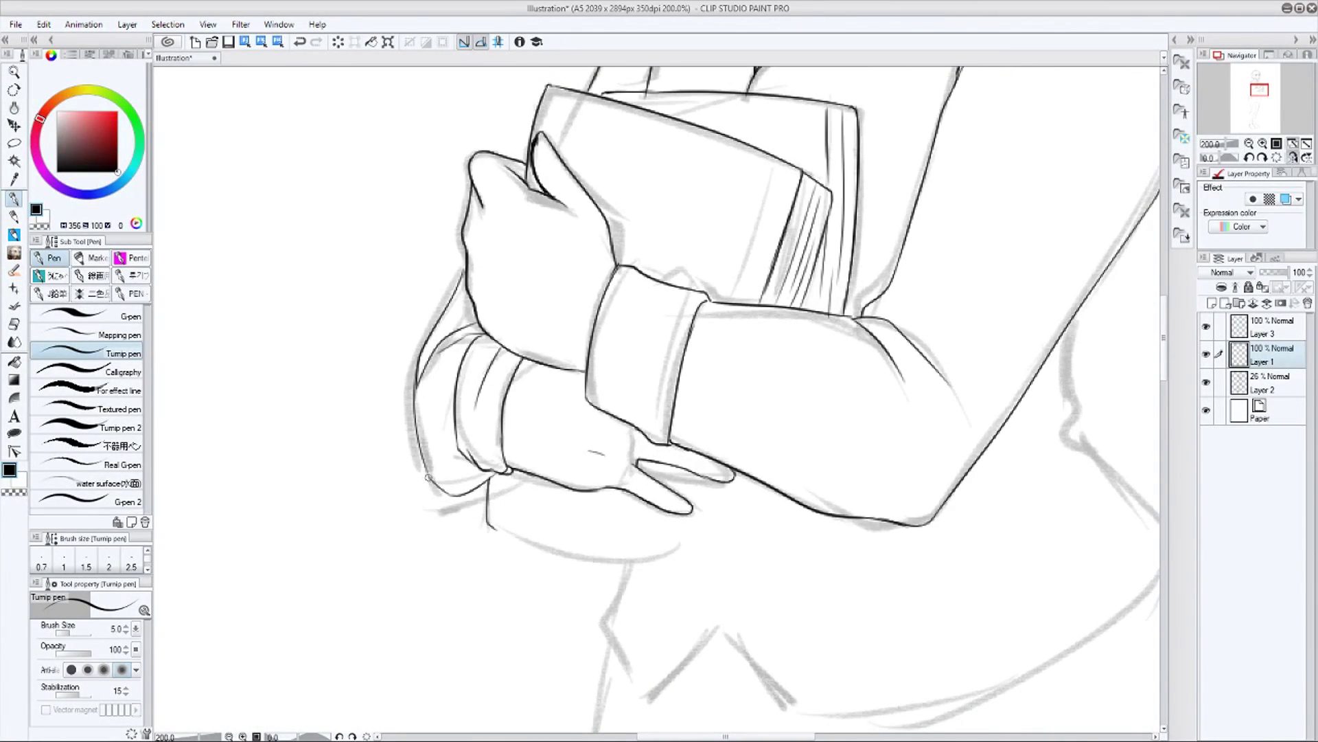
Ink the books' bottom ends below the lower hand, including the curved bottom edge, side and page lines
left_click_drag(500, 531, 694, 563)
mouse_move(716, 481)
left_mouse_down()
mouse_move(697, 562)
mouse_move(742, 551)
left_mouse_up()
left_click_drag(721, 481, 715, 561)
mouse_move(723, 483)
left_mouse_down()
mouse_move(723, 558)
mouse_move(746, 527)
mouse_move(813, 523)
left_mouse_up()
key("ctrl+z")
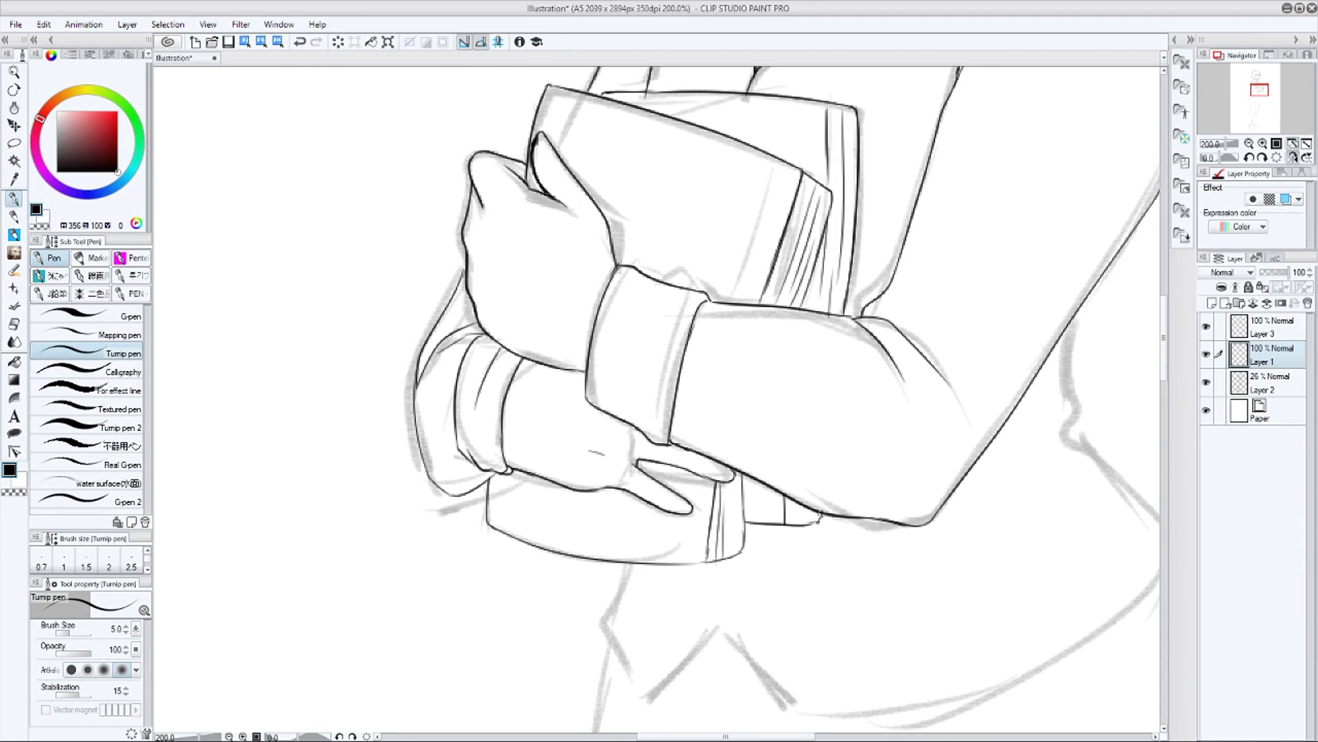
Ink the jacket's front edge below the books, down to its pointed hem and up toward the notch
left_click_drag(811, 635, 824, 389)
mouse_move(641, 317)
left_mouse_down()
mouse_move(618, 388)
mouse_move(663, 456)
mouse_move(728, 390)
left_mouse_up()
mouse_move(773, 264)
left_mouse_down()
mouse_move(703, 498)
mouse_move(680, 645)
left_mouse_up()
Ink small page-marker tabs sticking out above the front book's top edge
left_click_drag(651, 266, 687, 279)
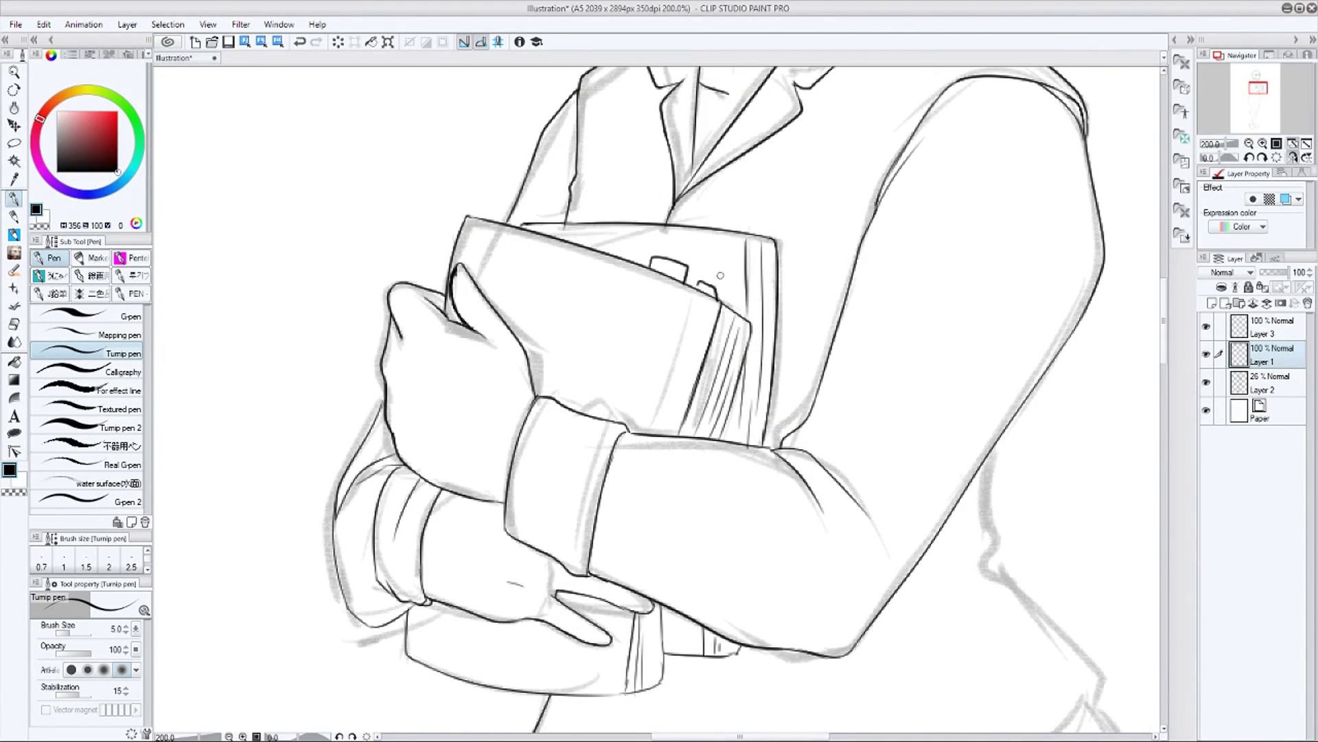
key("ctrl+z")
key("ctrl+z")
left_click(317, 42)
left_click_drag(705, 227, 737, 230)
Ink the remaining side of the jacket's front hem notch, the back waist contour and the waist seam
scroll(626, 462, "down", 5)
left_click_drag(625, 462, 676, 532)
key("h")
left_click_drag(759, 350, 961, 450)
left_click_drag(538, 247, 539, 354)
left_click_drag(544, 348, 597, 355)
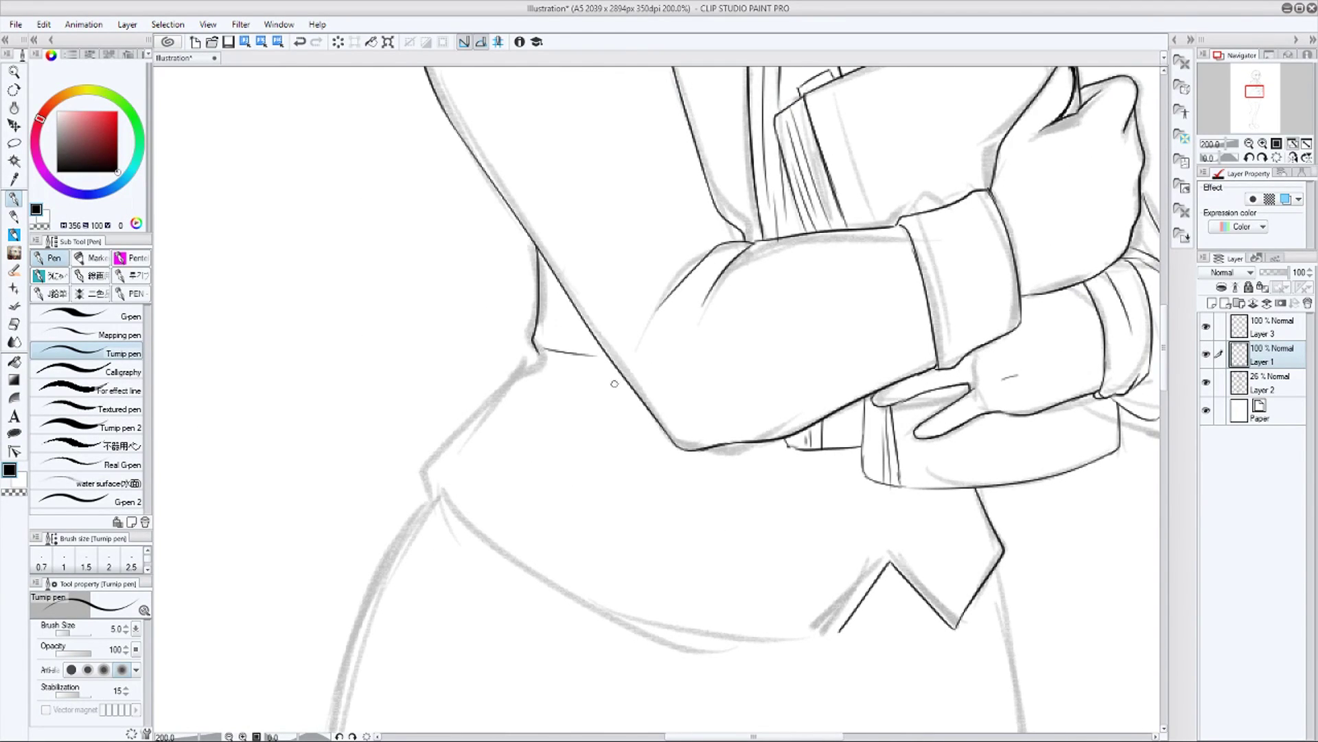
Ink the jacket's flared back edge and long curved hem, plus a short vertical line above the front notch
left_click_drag(499, 388, 424, 486)
key("ctrl+z")
mouse_move(515, 371)
left_mouse_down()
mouse_move(418, 493)
mouse_move(427, 504)
left_mouse_up()
mouse_move(422, 482)
left_mouse_down()
mouse_move(581, 584)
mouse_move(850, 629)
mouse_move(828, 613)
left_mouse_up()
key("ctrl+z")
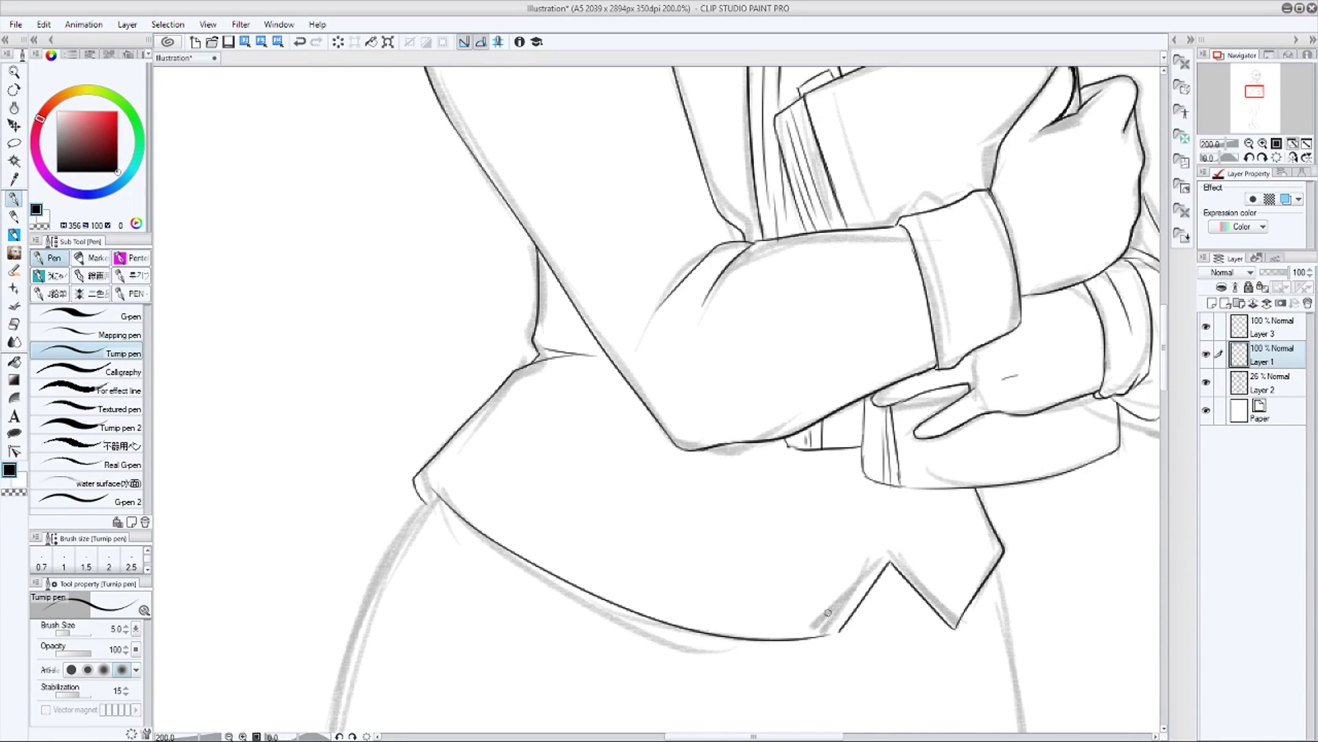
left_click_drag(892, 554, 891, 481)
left_click_drag(873, 543, 871, 542)
Ink the skirt's rounded back side down from the jacket and its curved bottom hem
left_click_drag(940, 306, 904, 577)
left_click_drag(802, 292, 823, 279)
left_click_drag(1005, 604, 966, 259)
mouse_move(421, 587)
left_mouse_down()
mouse_move(526, 259)
mouse_move(536, 265)
left_mouse_up()
left_click_drag(476, 96, 369, 474)
left_click_drag(501, 572, 465, 415)
mouse_move(334, 333)
left_mouse_down()
mouse_move(407, 566)
mouse_move(839, 482)
left_mouse_up()
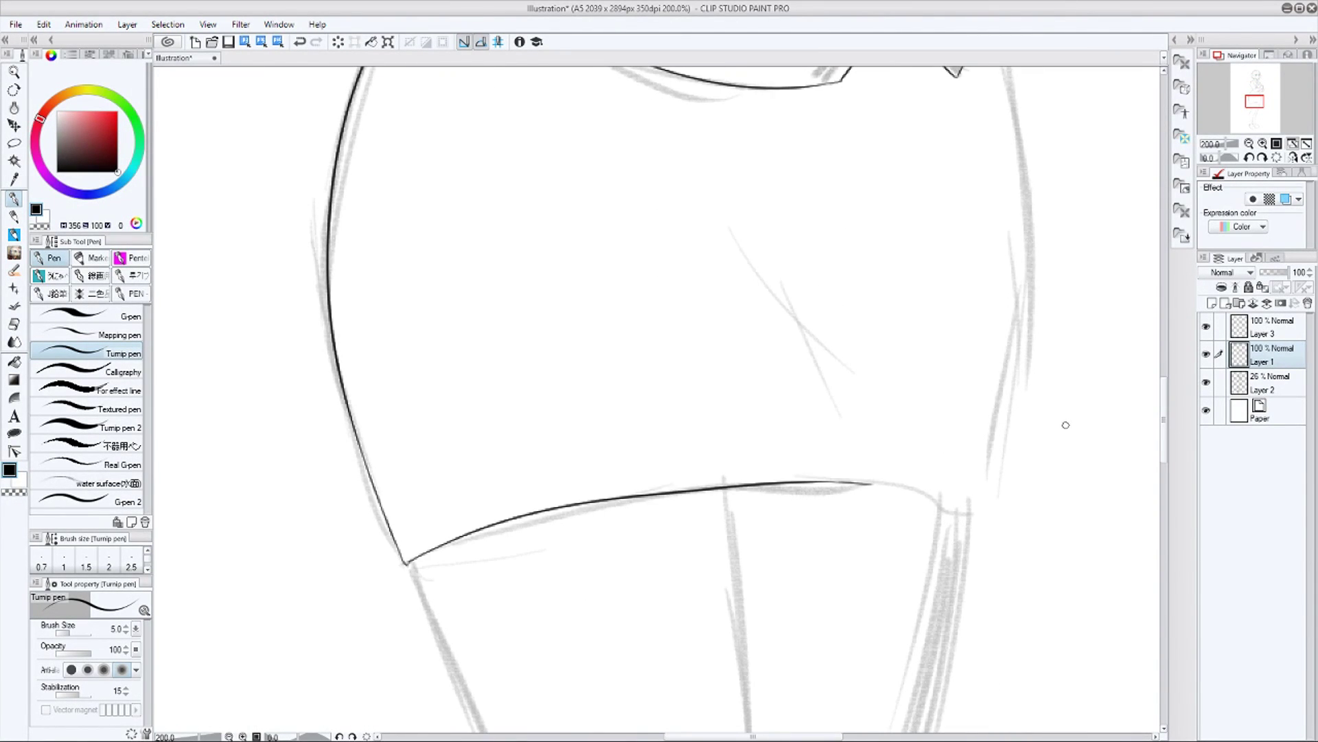
key("ctrl+z")
mouse_move(407, 563)
left_mouse_down()
mouse_move(752, 490)
mouse_move(949, 536)
left_mouse_up()
Ink the skirt's front side from the jacket down to the hem
left_click(1293, 158)
left_click_drag(571, 393, 652, 523)
mouse_move(394, 146)
left_mouse_down()
mouse_move(397, 559)
mouse_move(469, 682)
left_mouse_up()
left_click_drag(712, 289, 553, 540)
left_click_drag(672, 355, 526, 500)
left_click_drag(434, 225, 491, 293)
Ink the back of the near thigh from the skirt hem to the knee pit
mouse_move(823, 526)
left_mouse_down()
mouse_move(795, 236)
mouse_move(800, 105)
left_mouse_up()
mouse_move(967, 276)
left_mouse_down()
mouse_move(777, 178)
mouse_move(690, 368)
mouse_move(644, 522)
left_mouse_up()
key("ctrl+z")
left_click_drag(775, 176, 648, 520)
Ink the back of the near calf down to the heel
mouse_move(706, 545)
left_mouse_down()
mouse_move(533, 233)
mouse_move(592, 133)
mouse_move(536, 179)
left_mouse_up()
key("ctrl+minus")
mouse_move(529, 187)
left_mouse_down()
mouse_move(524, 208)
mouse_move(630, 418)
left_mouse_up()
key("h")
left_click_drag(838, 456, 717, 473)
left_click_drag(570, 392, 566, 522)
mouse_move(568, 540)
left_mouse_down()
mouse_move(561, 391)
mouse_move(559, 636)
left_mouse_up()
Ink the near leg's front contour from the thigh over the knee and shin to the ankle
mouse_move(727, 408)
left_mouse_down()
mouse_move(614, 557)
mouse_move(536, 731)
left_mouse_up()
key("h")
mouse_move(694, 199)
left_mouse_down()
mouse_move(515, 180)
mouse_move(495, 432)
mouse_move(509, 511)
mouse_move(563, 590)
left_mouse_up()
left_click_drag(734, 617, 642, 336)
left_click_drag(498, 331, 477, 188)
mouse_move(412, 120)
left_mouse_down()
mouse_move(544, 473)
mouse_move(534, 610)
left_mouse_up()
left_click_drag(518, 636, 547, 504)
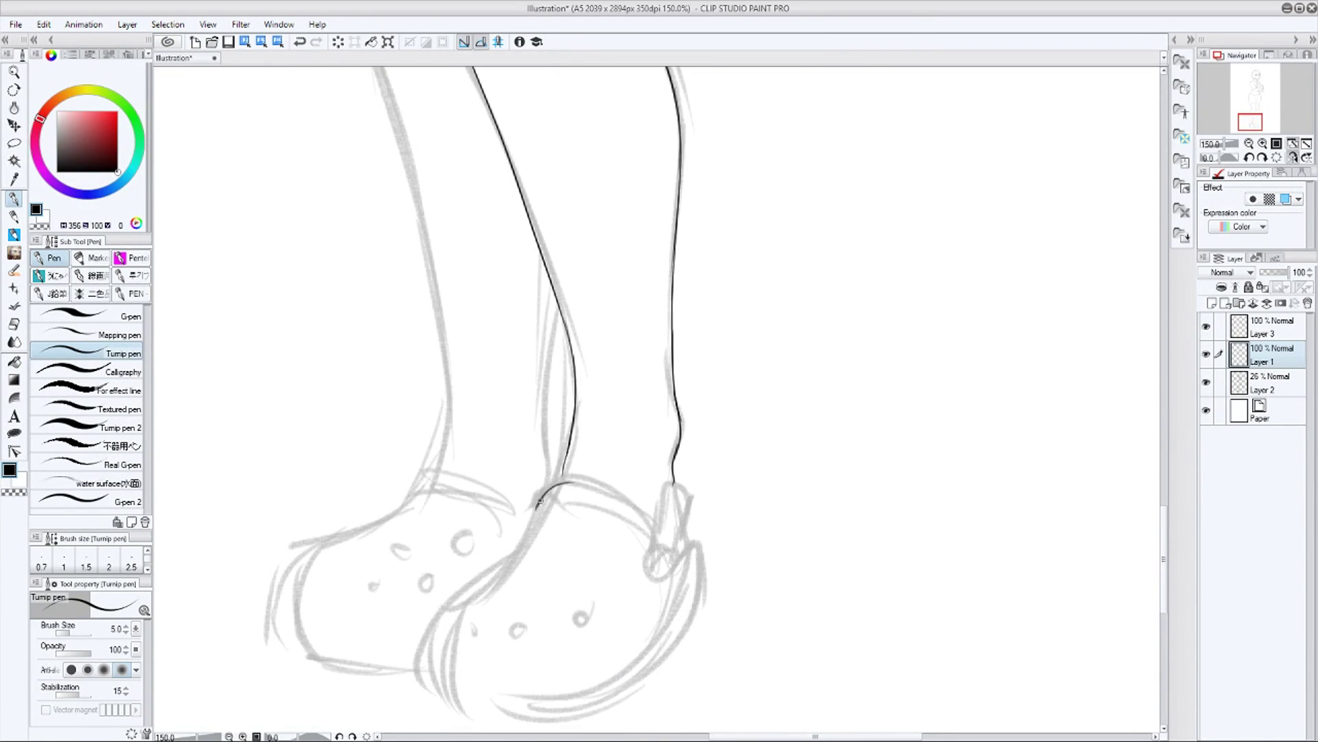
Ink the near clog's front curve, heel strap with its round rivet, and double opening rim
left_click_drag(512, 559, 452, 634)
left_click(1292, 157)
mouse_move(811, 510)
left_mouse_down()
mouse_move(673, 403)
mouse_move(562, 374)
left_mouse_up()
left_click_drag(392, 349, 413, 416)
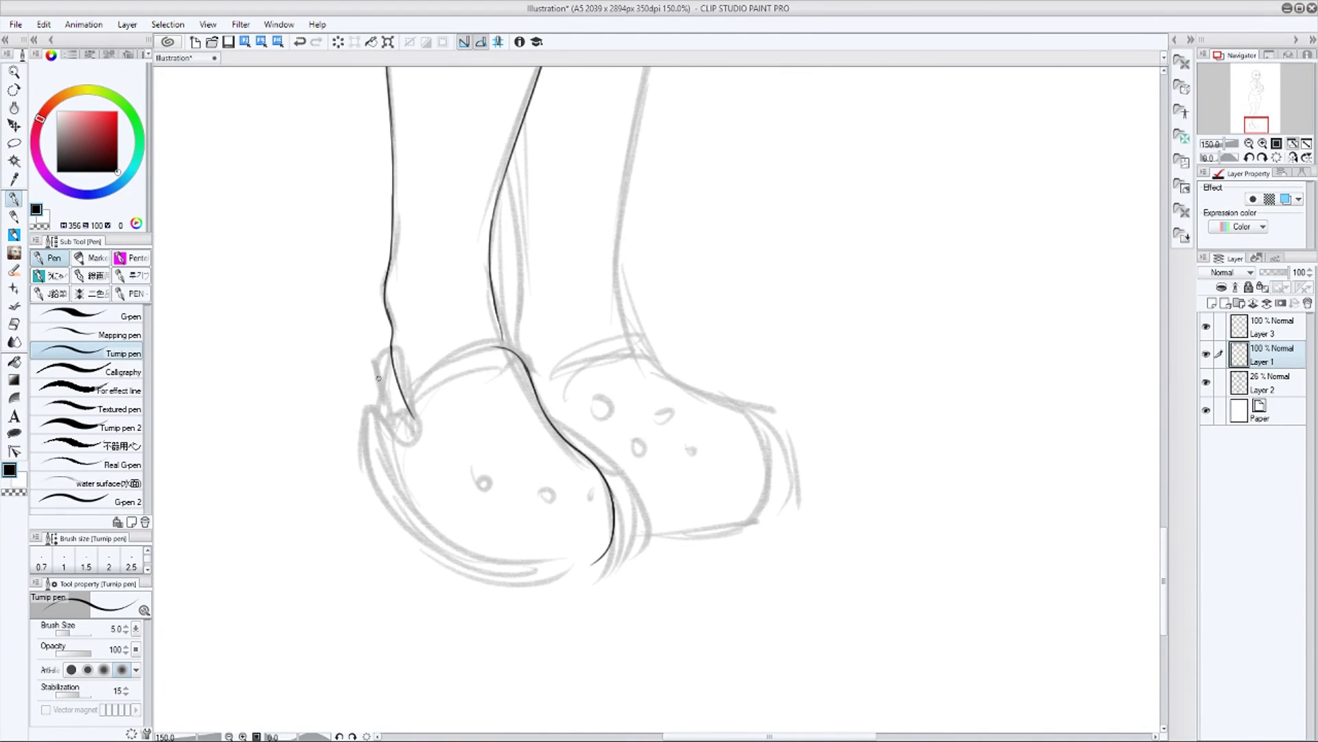
left_click_drag(378, 375, 401, 456)
left_click_drag(403, 398, 480, 345)
left_click_drag(423, 398, 508, 368)
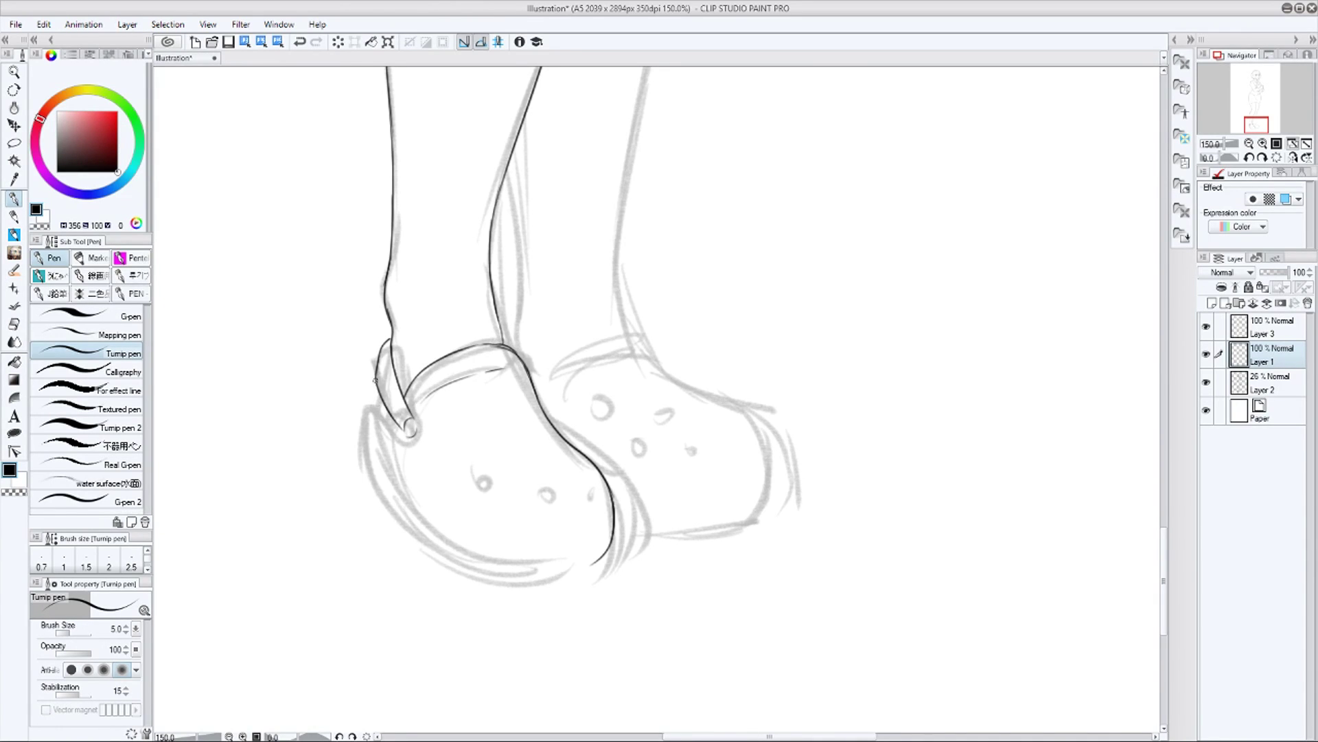
Ink the near clog's sole edge and the small round vent holes on its top
mouse_move(378, 436)
left_mouse_down()
mouse_move(404, 510)
mouse_move(528, 586)
left_mouse_up()
key("h")
left_click_drag(723, 559, 342, 444)
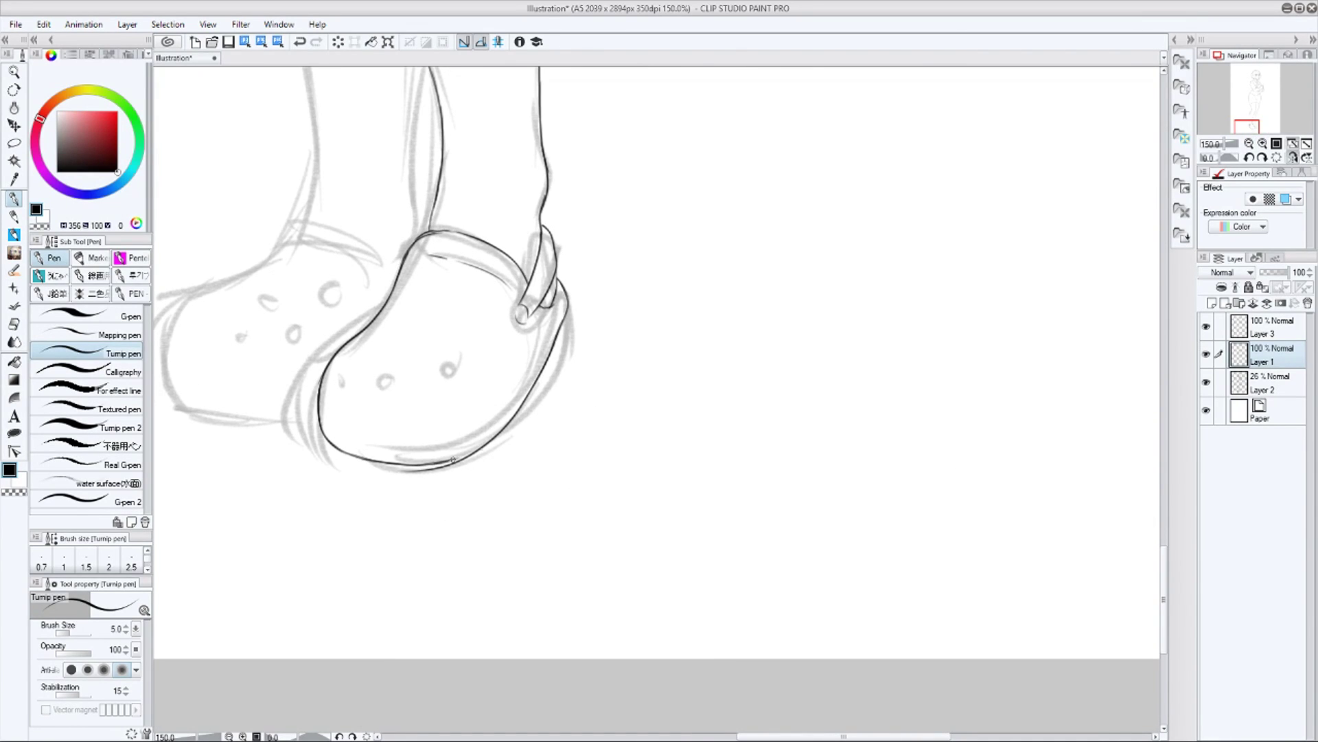
left_click_drag(591, 368, 757, 498)
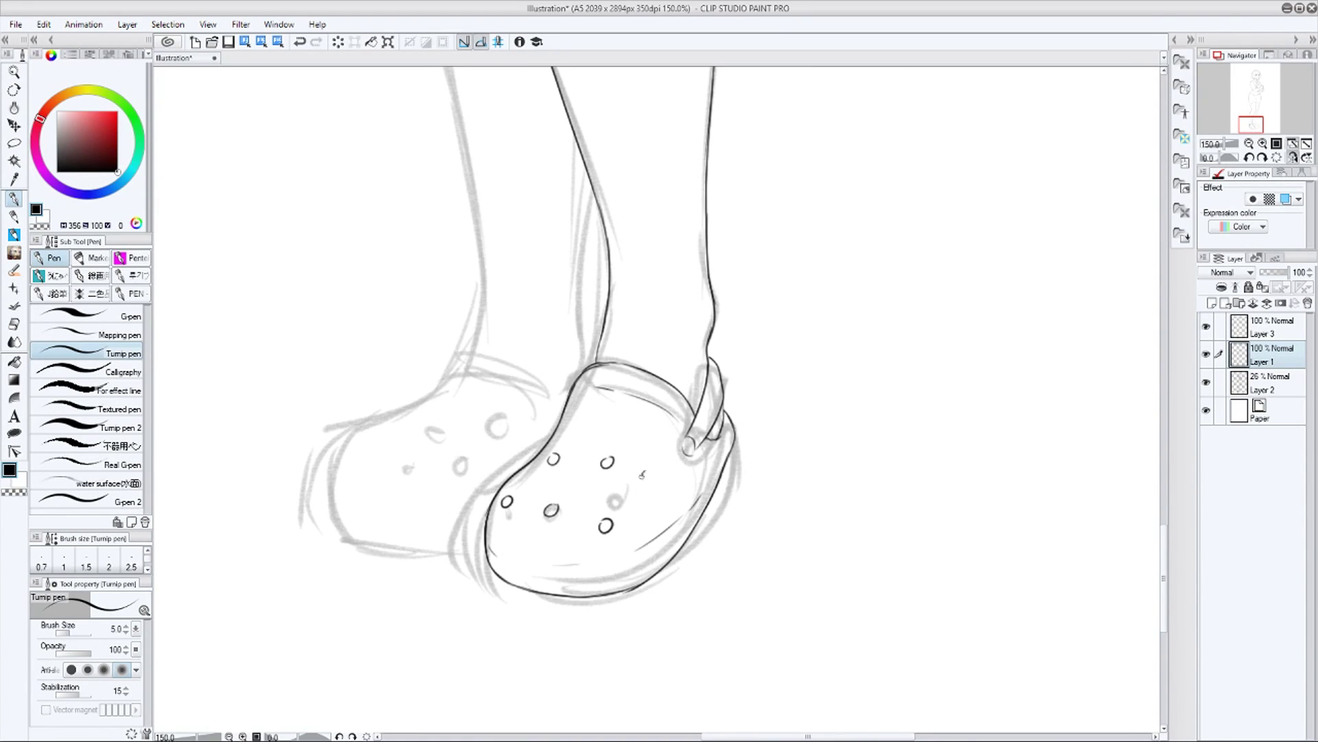
left_click_drag(642, 474, 646, 471)
Ink the far leg's front contour from the skirt hem past the knee and down the shin
left_click_drag(651, 474, 740, 557)
left_click_drag(817, 151, 823, 713)
left_click_drag(389, 157, 394, 156)
mouse_move(380, 187)
left_mouse_down()
mouse_move(353, 125)
mouse_move(449, 453)
left_mouse_up()
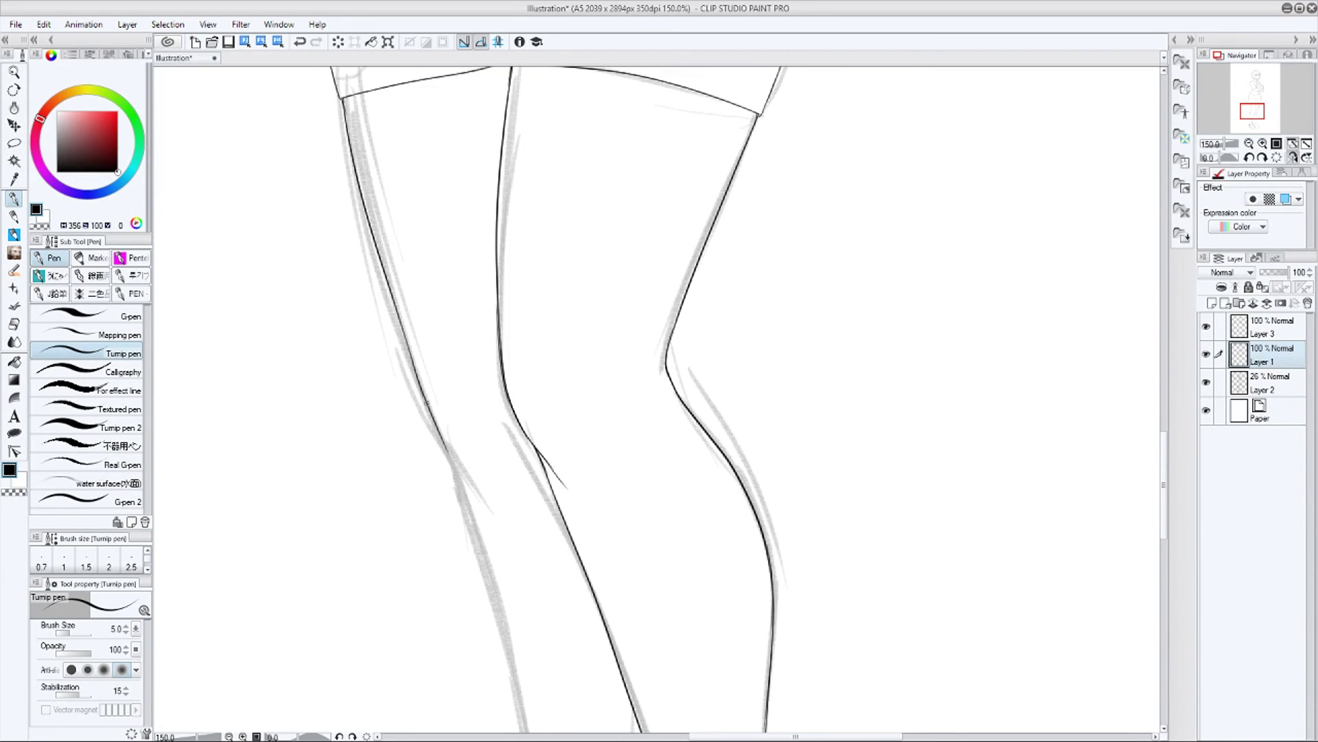
scroll(449, 454, "down", 10)
left_click_drag(457, 83, 539, 433)
Rework the far leg's lower front contour down to the ankle
left_click_drag(859, 263, 581, 390)
key("ctrl+z")
mouse_move(577, 208)
left_mouse_down()
mouse_move(515, 461)
mouse_move(500, 465)
mouse_move(481, 646)
left_mouse_up()
key("ctrl+z")
left_click_drag(579, 611, 543, 512)
key("ctrl+z")
mouse_move(542, 112)
left_mouse_down()
mouse_move(451, 573)
mouse_move(491, 450)
left_mouse_up()
key("ctrl+z")
Ink the back of the far leg's lower calf, visible beside the near ankle
left_click_drag(405, 271, 399, 460)
key("ctrl+z")
left_click_drag(404, 278, 399, 460)
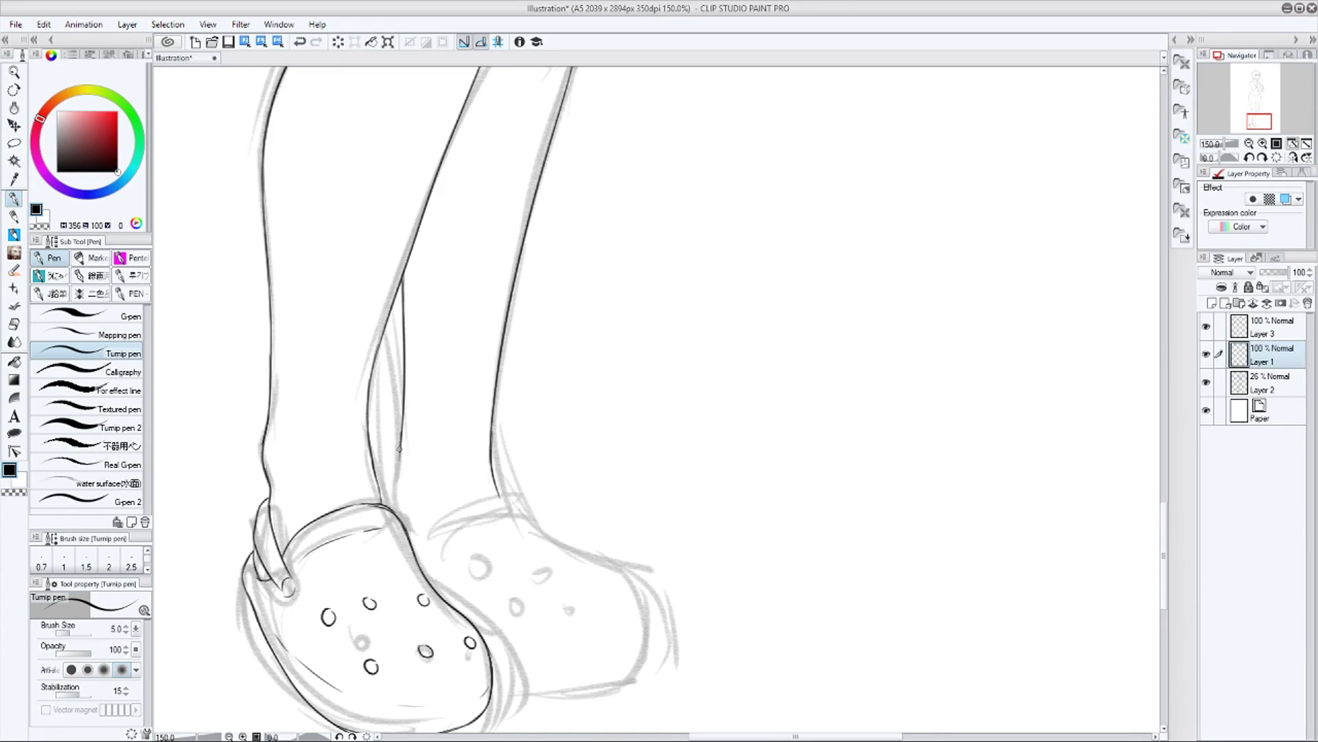
Ink the far clog's opening rim and its top contour around to the toe
mouse_move(416, 542)
left_mouse_down()
mouse_move(520, 500)
mouse_move(493, 480)
left_mouse_up()
left_click(1293, 158)
left_click_drag(803, 401, 635, 322)
mouse_move(638, 416)
left_mouse_down()
mouse_move(509, 513)
mouse_move(495, 611)
left_mouse_up()
key("ctrl+z")
left_click_drag(496, 527, 491, 601)
Ink the far clog's toe and sole contour and add the ventilation holes on its top
left_click(1293, 158)
left_click_drag(376, 541, 474, 552)
mouse_move(451, 552)
left_mouse_down()
mouse_move(527, 545)
mouse_move(713, 471)
left_mouse_up()
key("ctrl+z")
left_click_drag(514, 367, 594, 327)
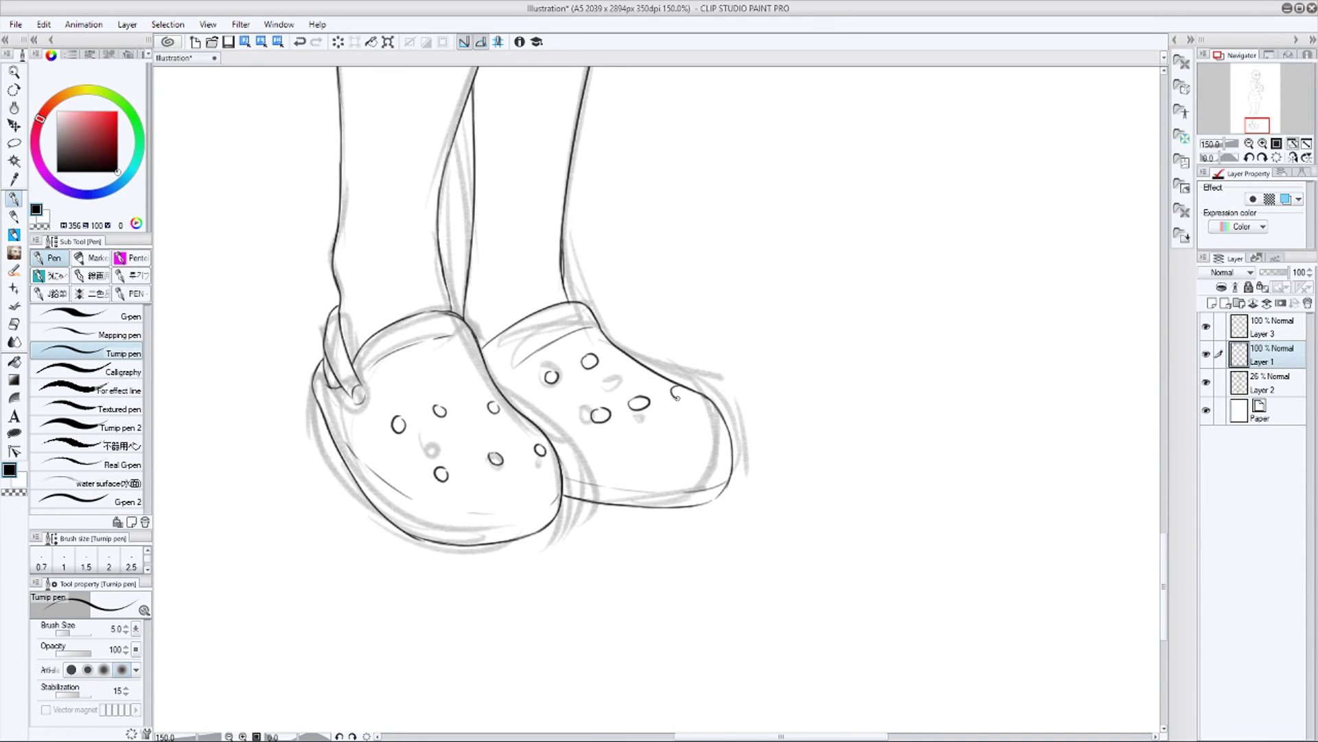
Examine the inked figure from the clogs up to the head
left_click_drag(735, 381, 777, 604)
left_click_drag(744, 375, 707, 588)
left_click_drag(762, 275, 707, 649)
left_click_drag(769, 323, 738, 519)
left_click(1249, 143)
left_click_drag(905, 303, 891, 482)
left_click(1262, 144)
left_click(1262, 144)
left_click_drag(803, 144, 851, 425)
left_click_drag(804, 213, 886, 432)
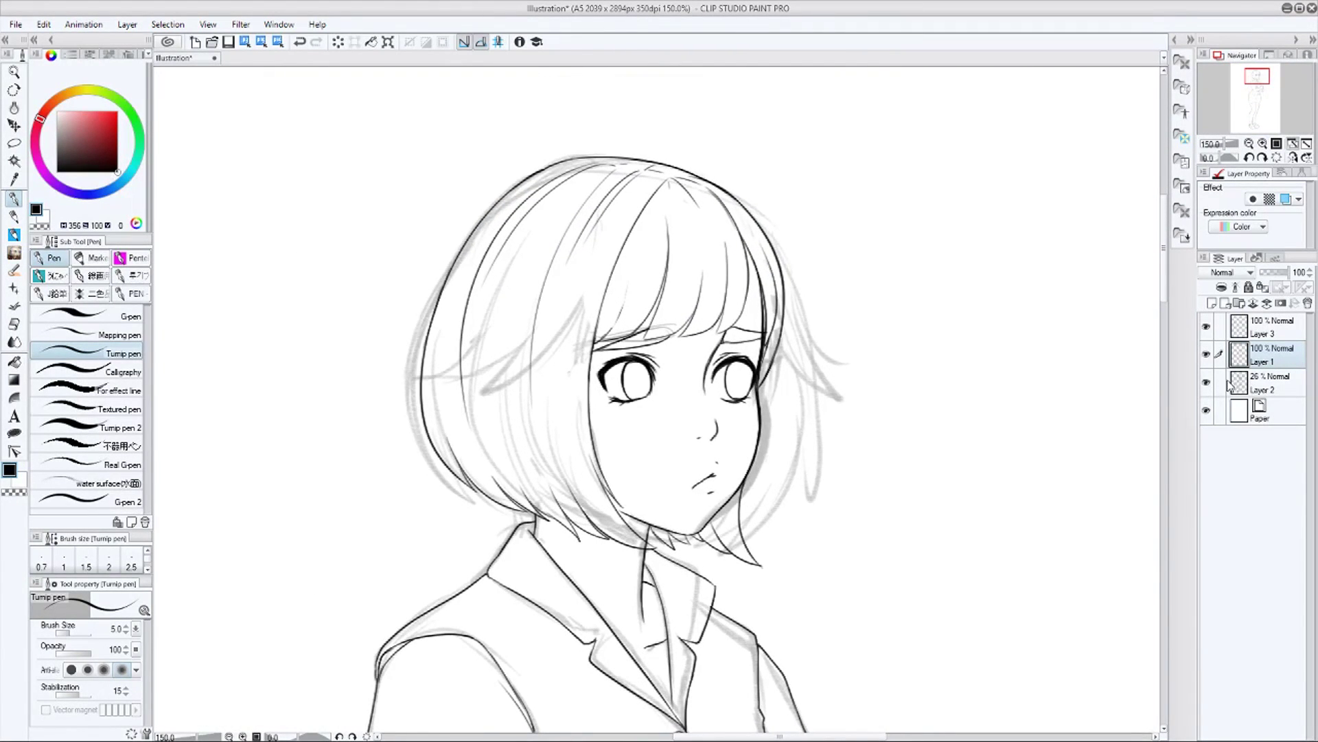
Delete the rough sketch layer and merge the upper line art layer down into Layer 1
left_click(1255, 383)
left_click(1308, 303)
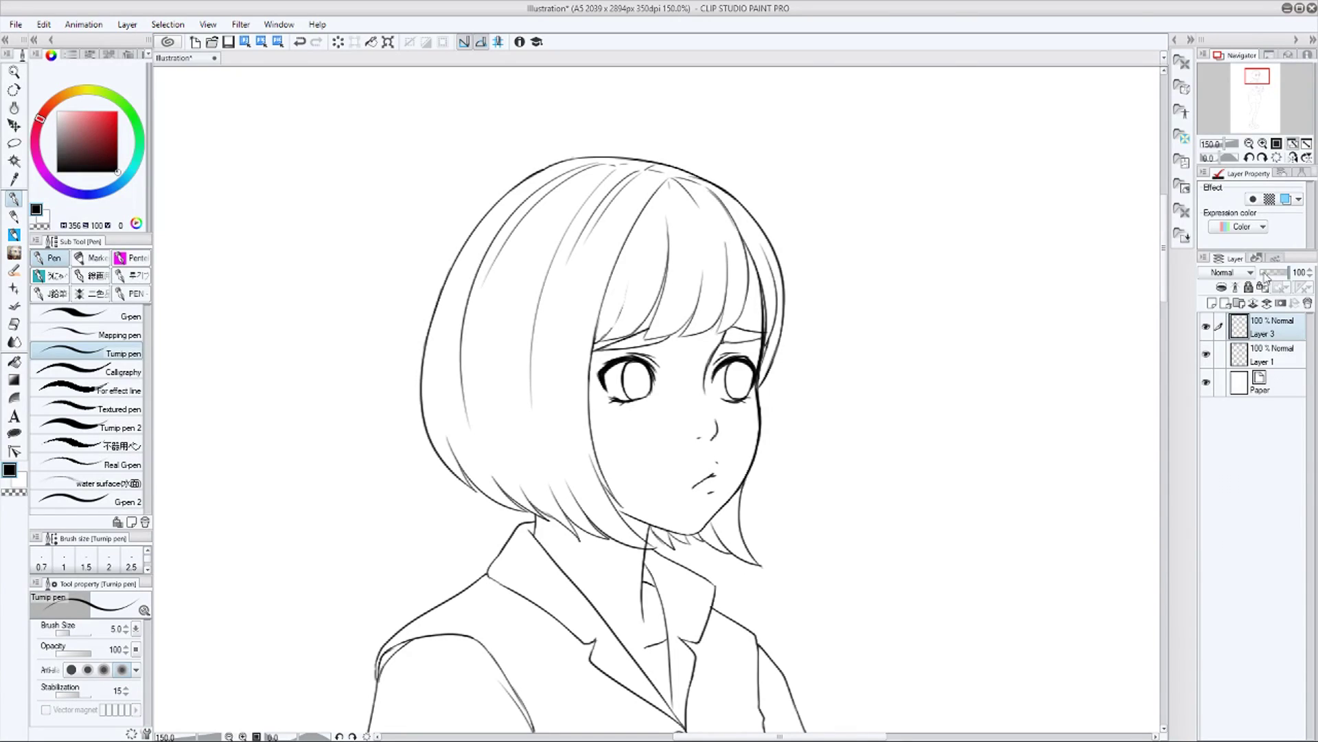
left_click(1267, 303)
Erase stray line overlaps where the far-side hair meets the face, using the Hard eraser at size 6
mouse_move(892, 350)
left_mouse_down()
mouse_move(882, 403)
mouse_move(777, 390)
left_mouse_up()
key("ctrl+plus")
key("e")
key("bracketleft")
key("bracketleft")
key("bracketleft")
key("bracketleft")
key("bracketleft")
key("bracketleft")
key("bracketleft")
key("bracketleft")
key("bracketleft")
key("bracketleft")
key("bracketleft")
left_click_drag(684, 359, 678, 392)
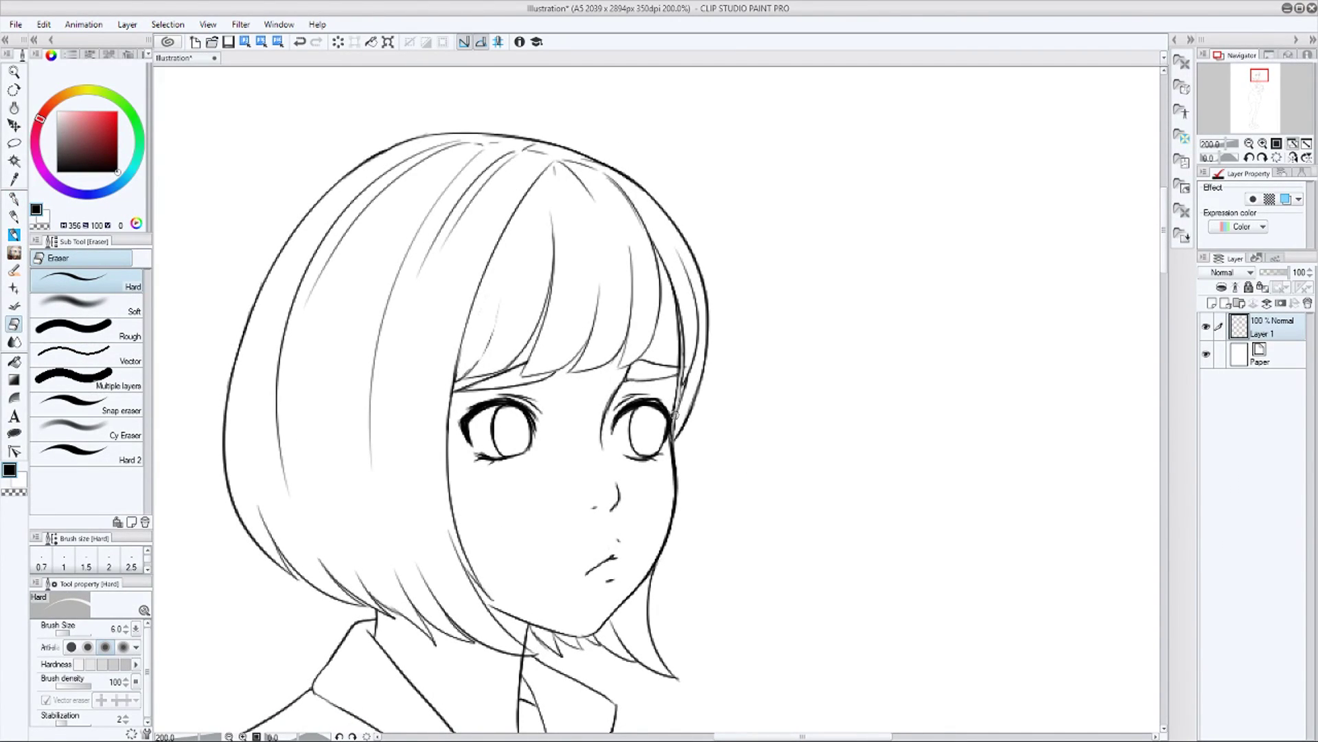
Ink the nose bridge from the inner brow to the nose tip, thin the line, and refine the nose and nostril marks
key("p")
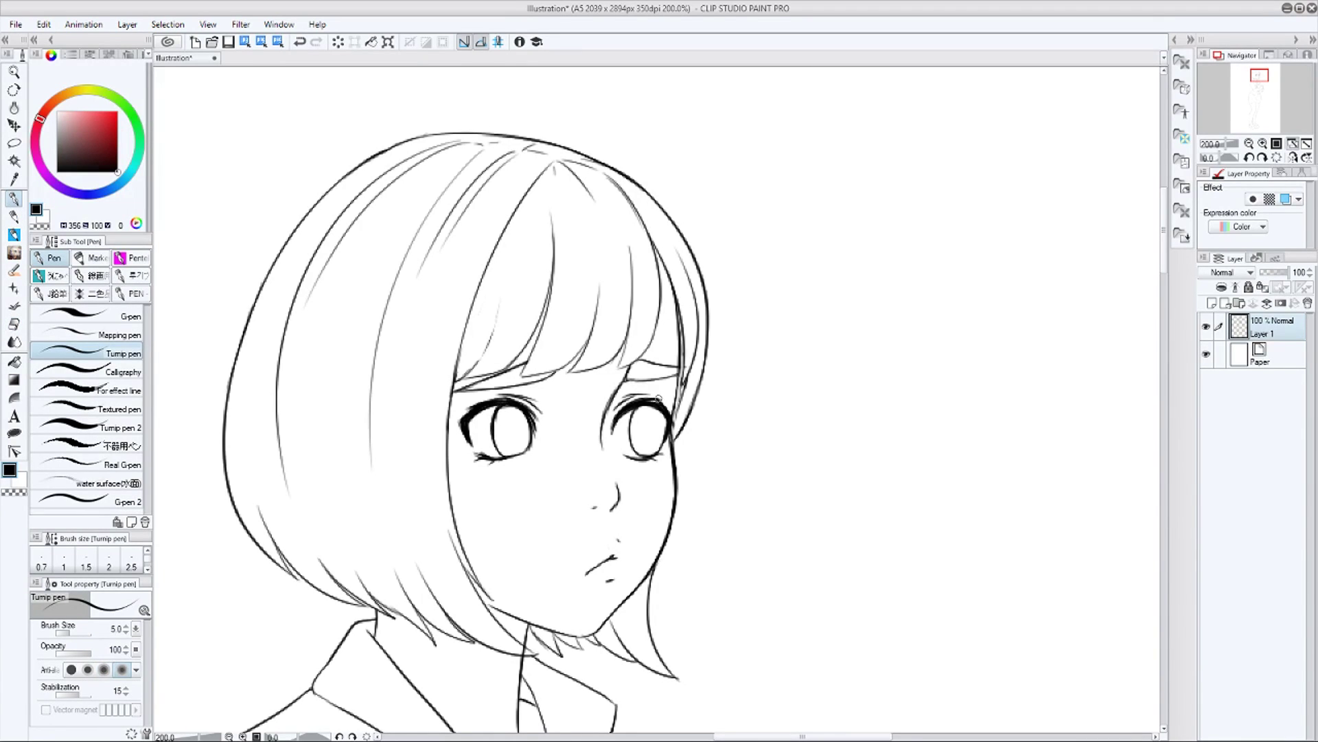
left_click(1250, 143)
left_click(1263, 143)
left_click(1263, 144)
left_click(1263, 143)
mouse_move(628, 556)
left_mouse_down()
mouse_move(627, 429)
mouse_move(565, 493)
left_mouse_up()
mouse_move(589, 234)
left_mouse_down()
mouse_move(538, 348)
mouse_move(549, 406)
mouse_move(591, 445)
mouse_move(568, 496)
left_mouse_up()
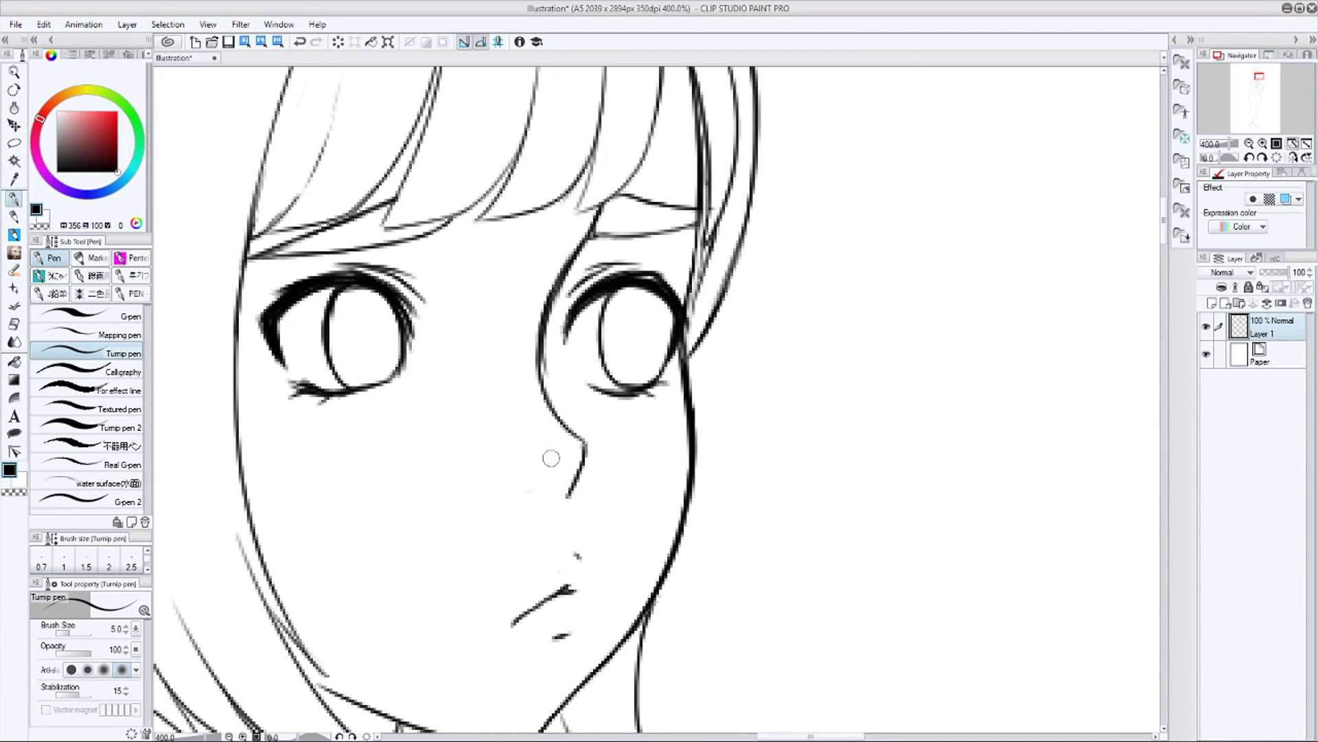
mouse_move(544, 374)
left_mouse_down()
mouse_move(581, 253)
mouse_move(548, 406)
left_mouse_up()
mouse_move(589, 237)
left_mouse_down()
mouse_move(542, 335)
mouse_move(548, 296)
mouse_move(561, 428)
left_mouse_up()
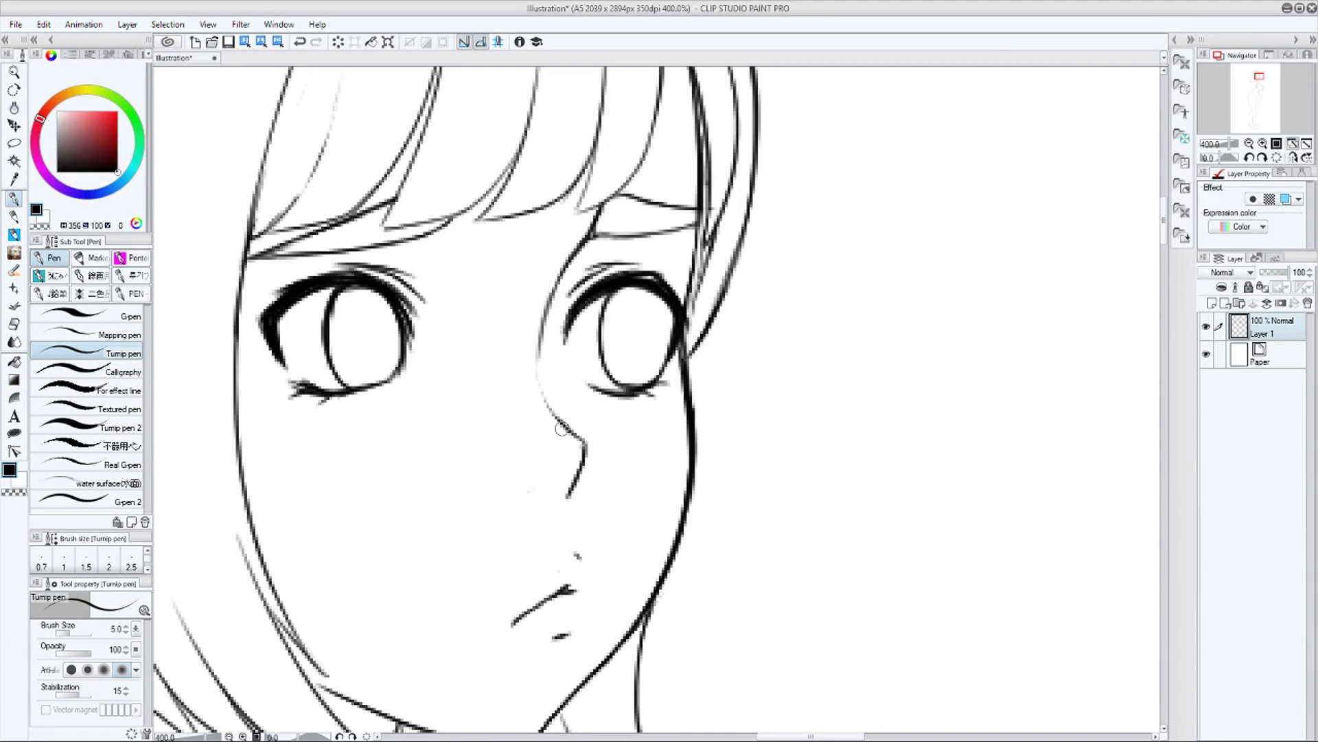
mouse_move(546, 485)
left_mouse_down()
mouse_move(531, 485)
mouse_move(589, 474)
mouse_move(600, 453)
left_mouse_up()
Check the proportions of the face and full figure with the canvas view mirrored and moved along the body
left_click(1294, 157)
scroll(606, 395, "down", 4)
left_click(1294, 157)
left_click_drag(954, 604, 971, 175)
left_click_drag(882, 525, 918, 211)
left_click_drag(877, 455, 862, 680)
left_click_drag(893, 206, 850, 547)
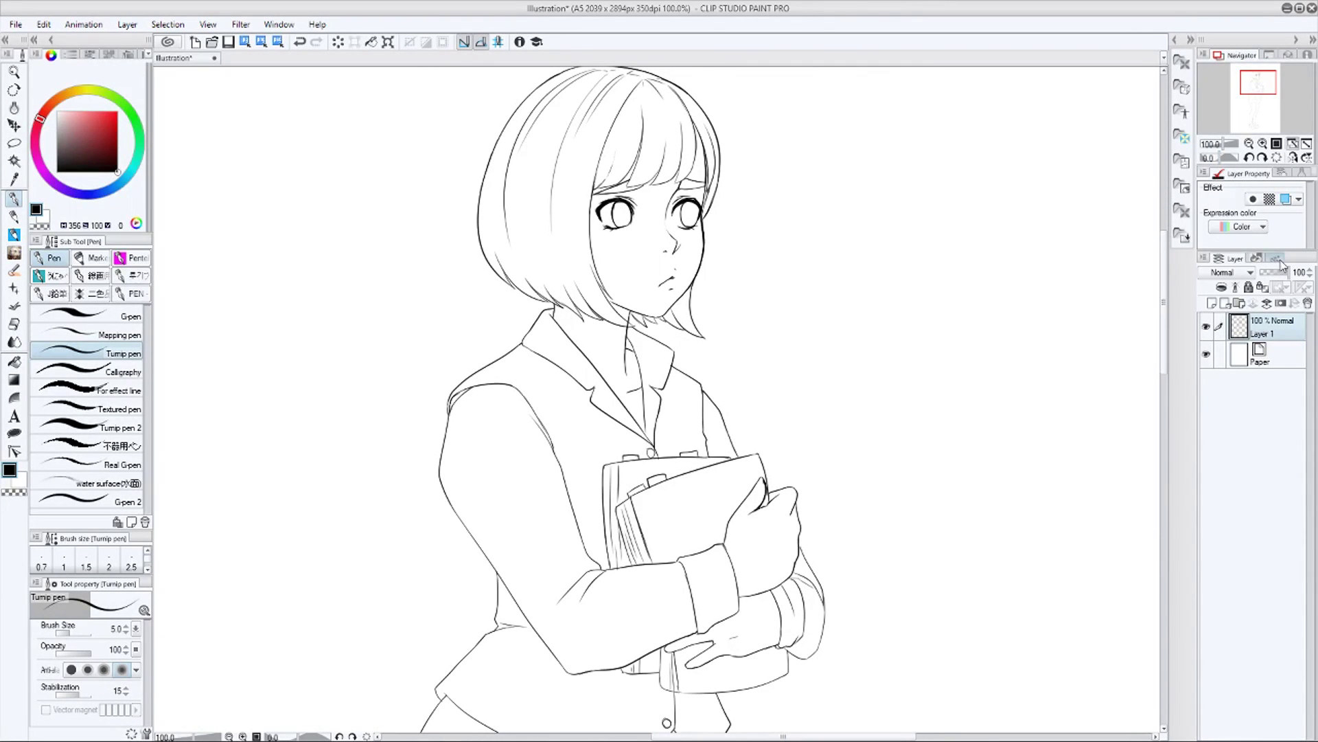
Select both eyes together with freehand lasso outlines
scroll(650, 190, "up", 6)
key("m")
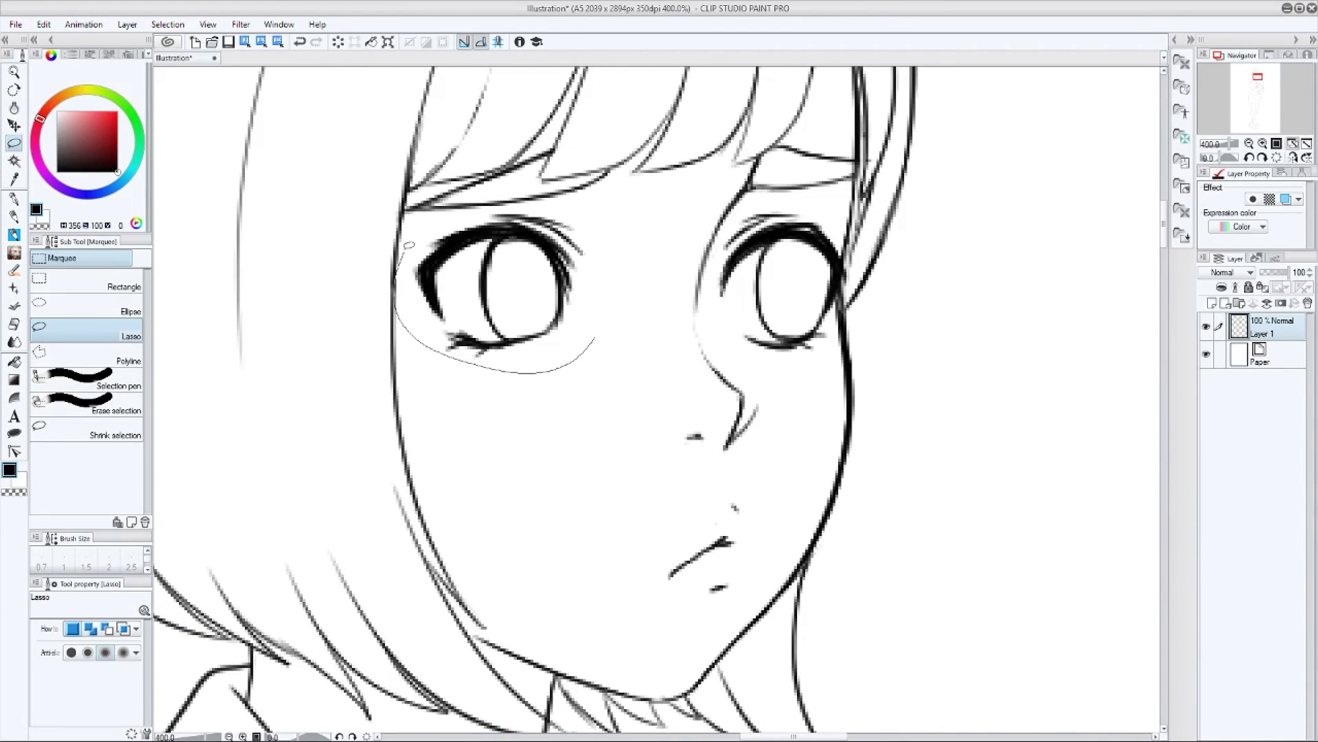
left_click_drag(410, 246, 589, 216)
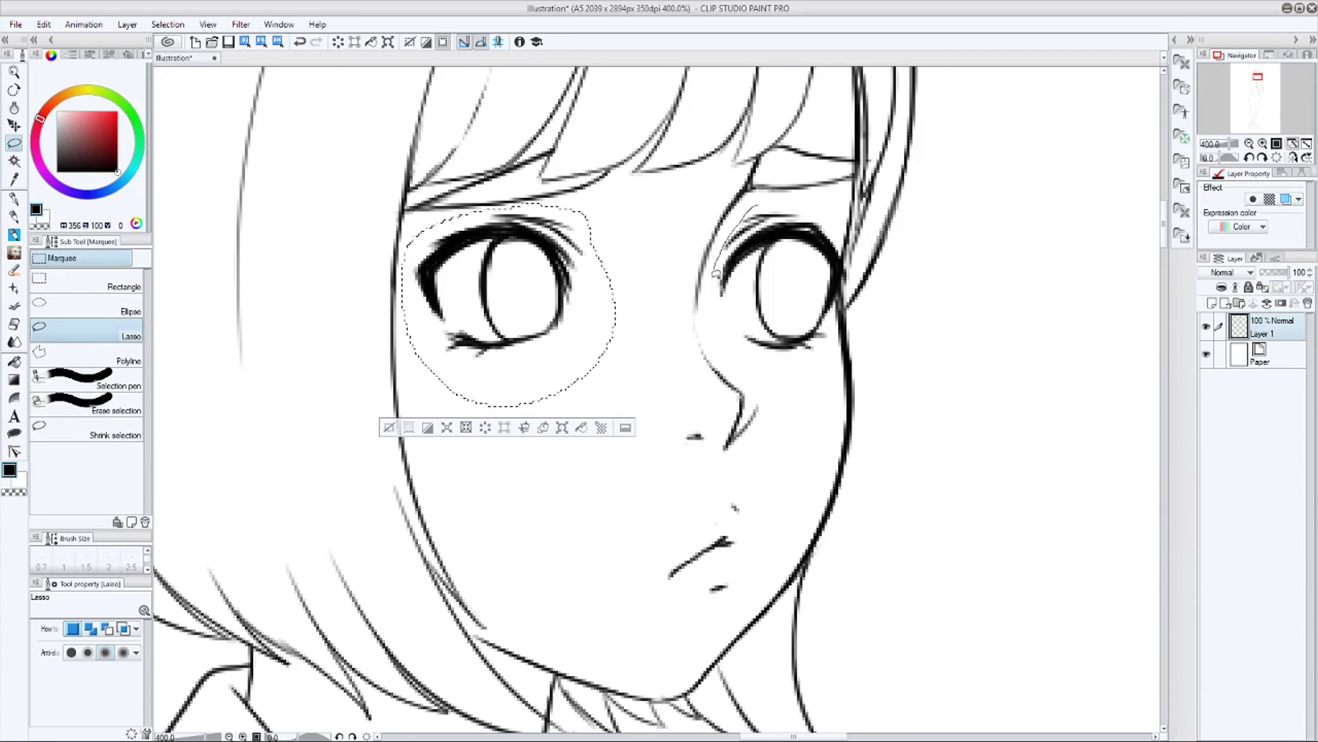
left_click_drag(852, 263, 846, 249)
key("ctrl+t")
scroll(103, 680, "down", 2)
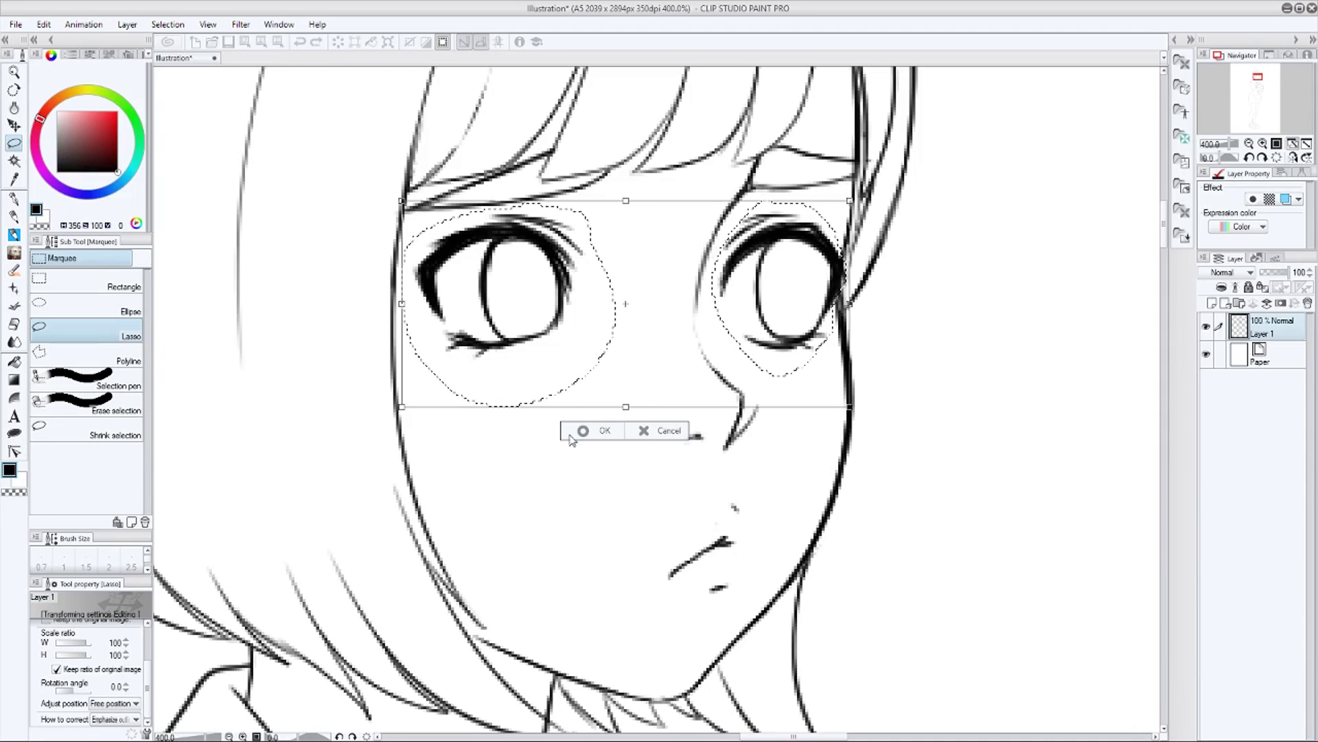
left_click_drag(628, 405, 626, 433)
key("ctrl+z")
left_click(135, 720)
left_click(133, 727)
left_click(640, 456)
left_click(679, 430)
Try enlarging both selected eyes with a free transform to 104% width and 113% height
scroll(103, 680, "down", 2)
left_click_drag(626, 407, 627, 417)
left_click_drag(849, 200, 856, 198)
left_click_drag(402, 417, 391, 429)
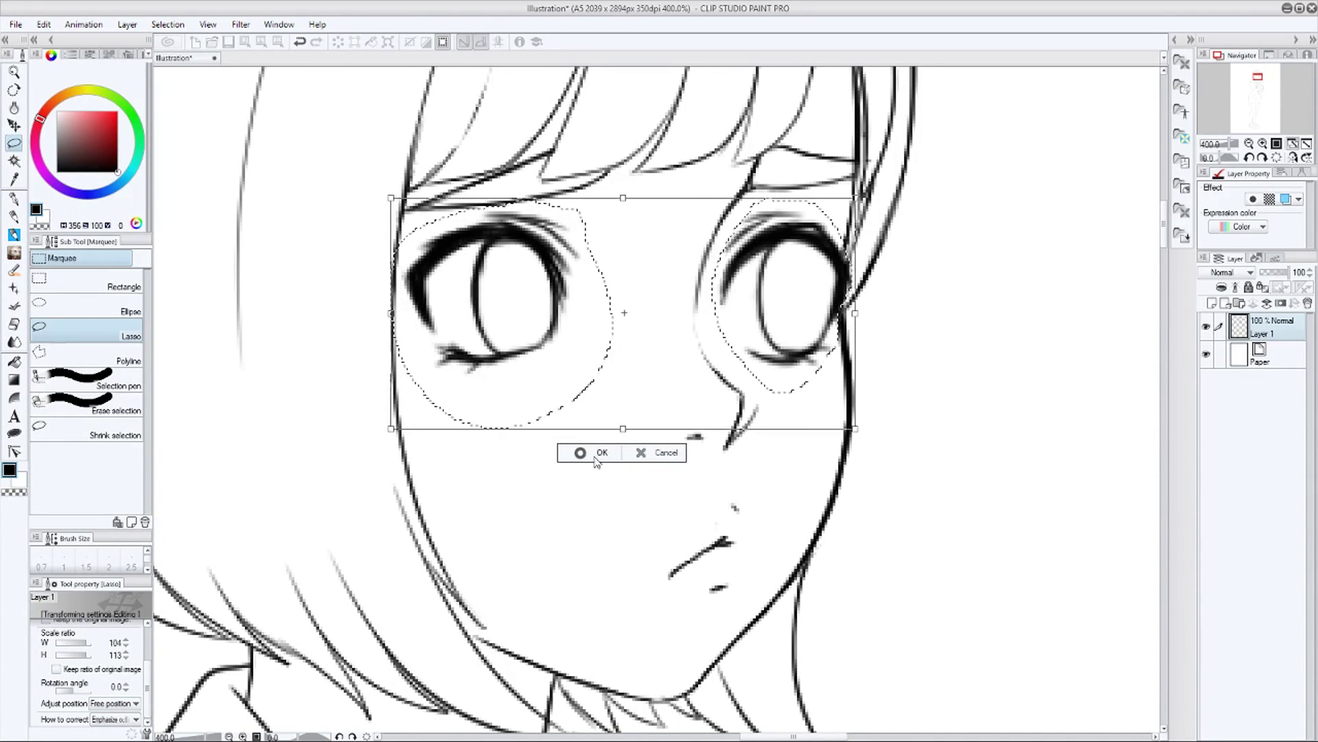
left_click(596, 453)
left_click(668, 428)
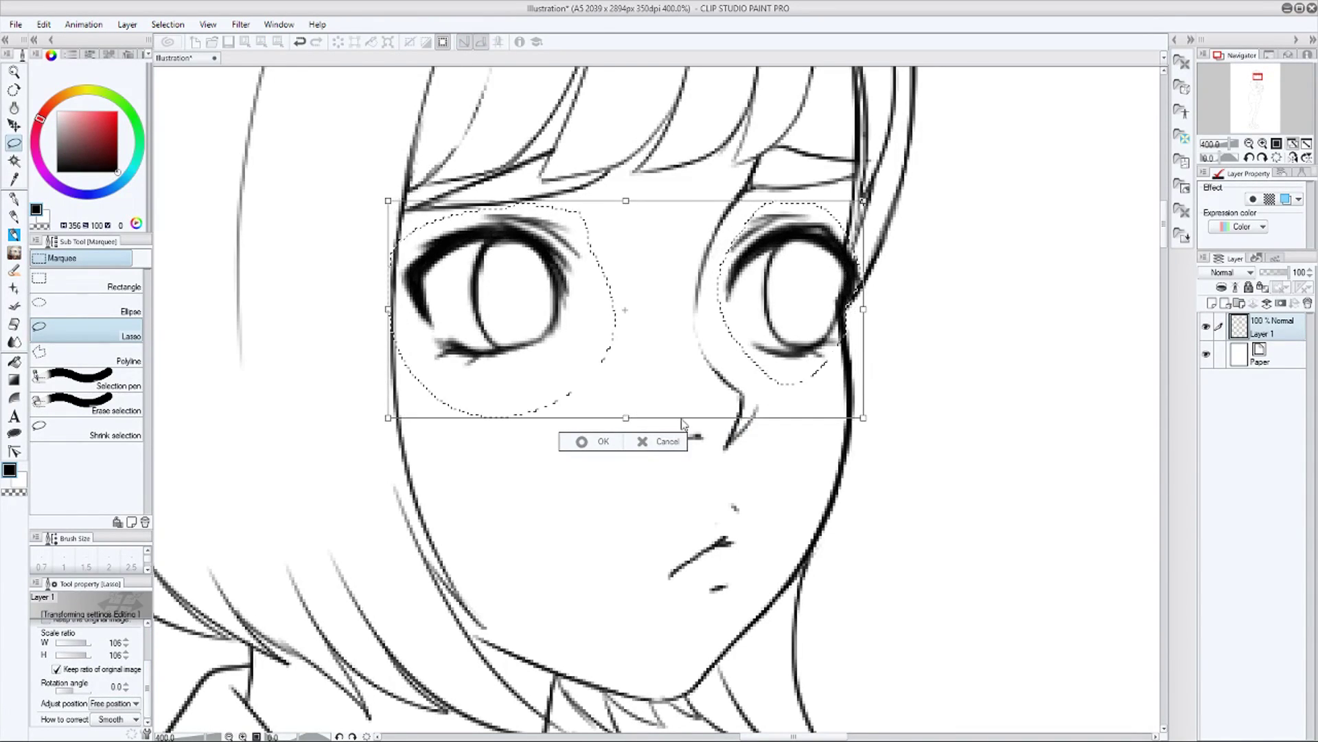
key("Return")
left_click(678, 427)
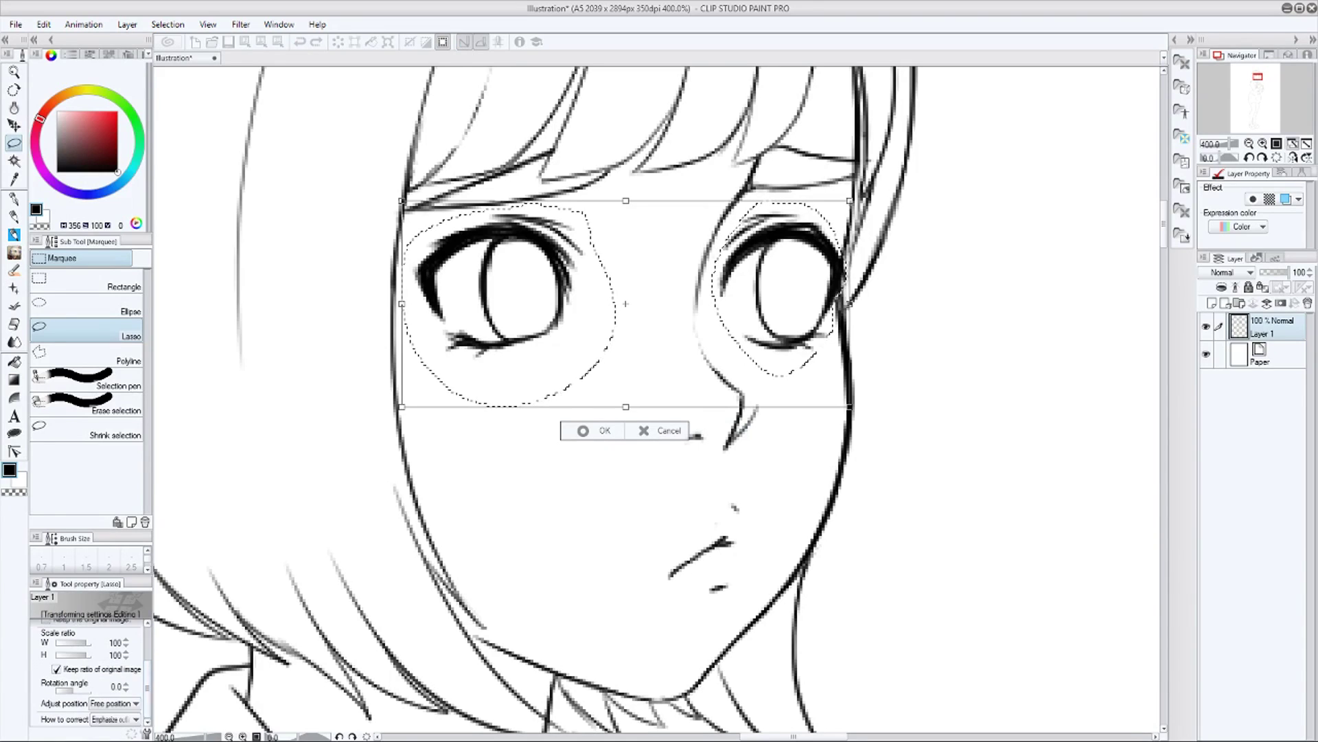
Try stretching both eyes to 122% height at 100% width, using the Hard outline correction
left_click(118, 696)
left_click_drag(626, 406, 626, 435)
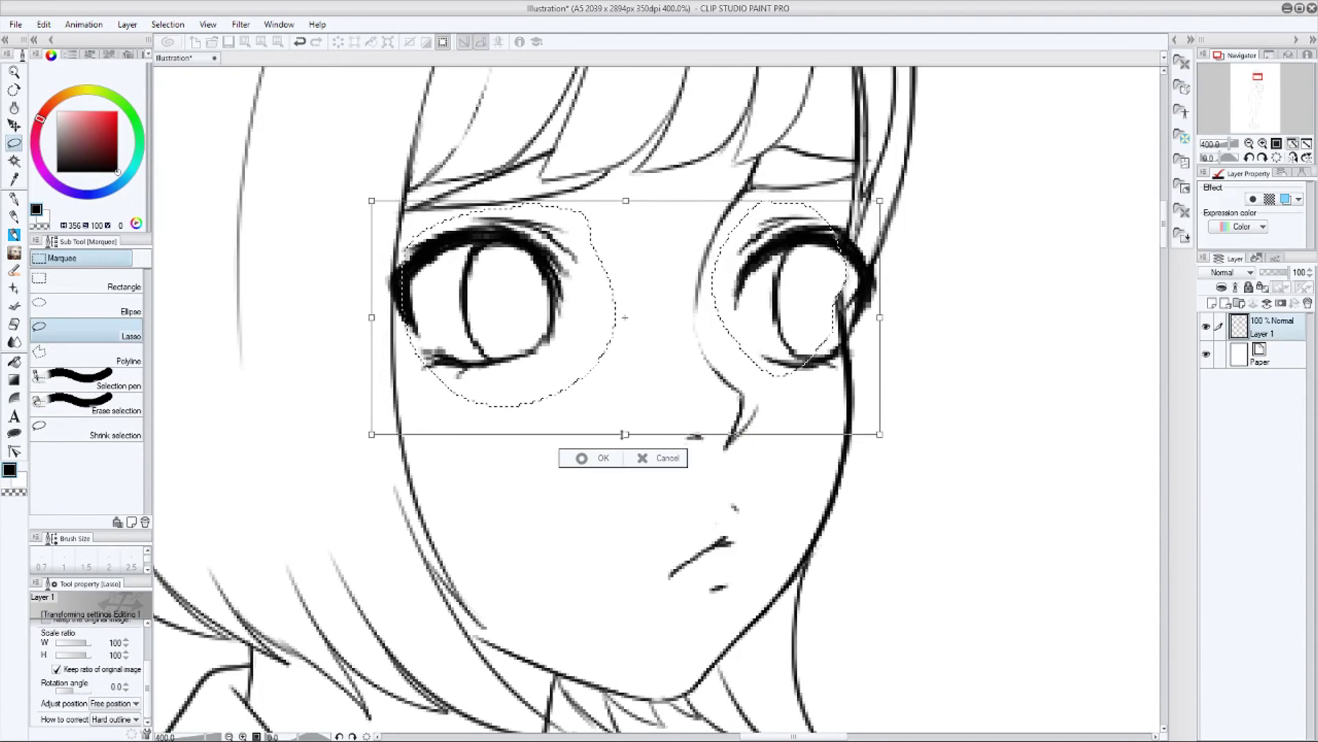
left_click_drag(780, 399, 765, 393)
key("ctrl+z")
left_click_drag(630, 406, 628, 443)
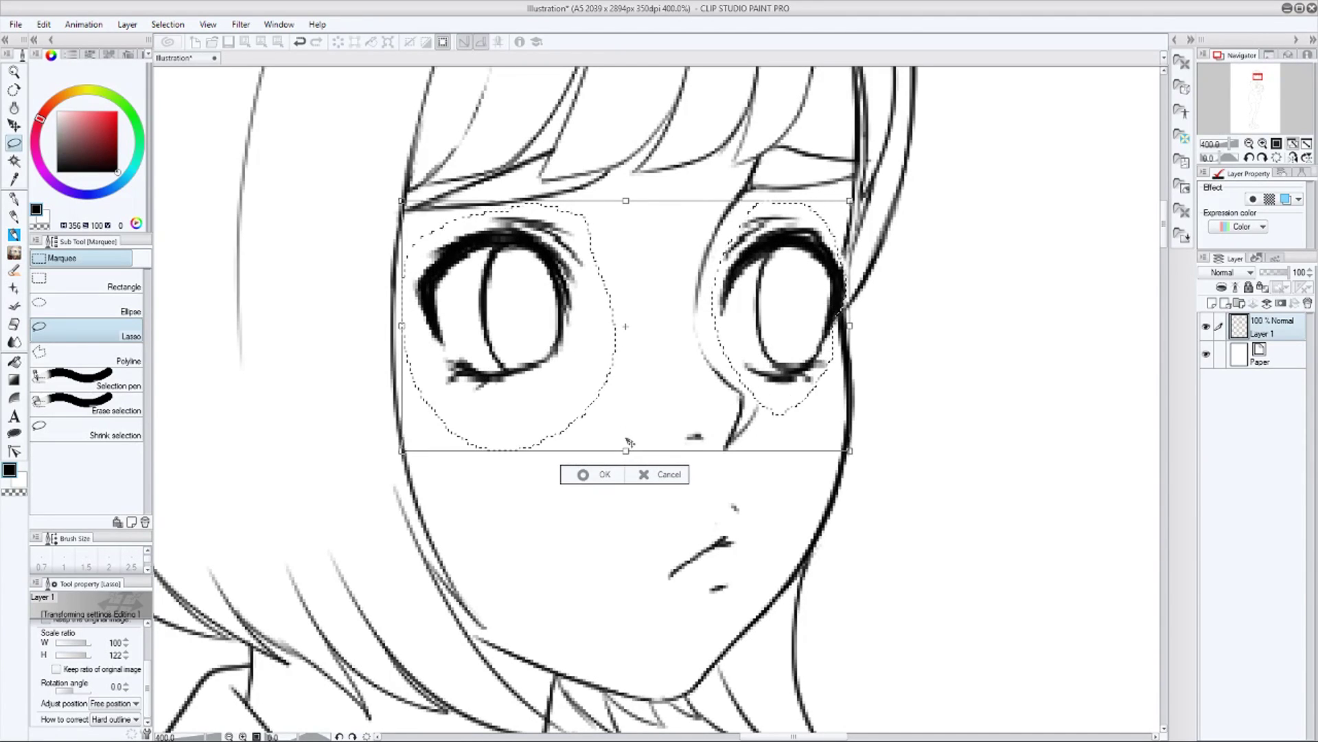
left_click(587, 475)
key("ctrl+d")
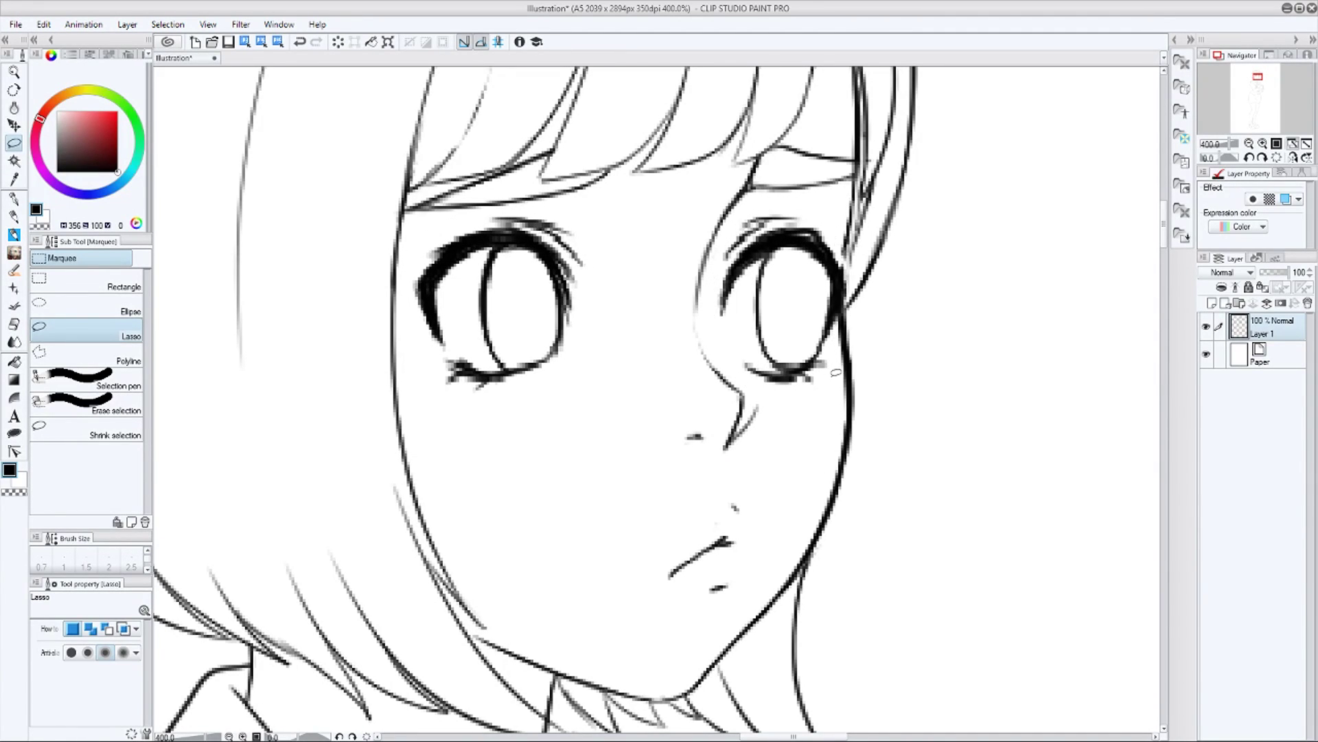
Stretch both eyes slightly taller with a free transform, apply it and clear the selection
left_click(1275, 144)
left_click_drag(636, 355, 638, 357)
left_click_drag(687, 352, 690, 352)
left_click(701, 422)
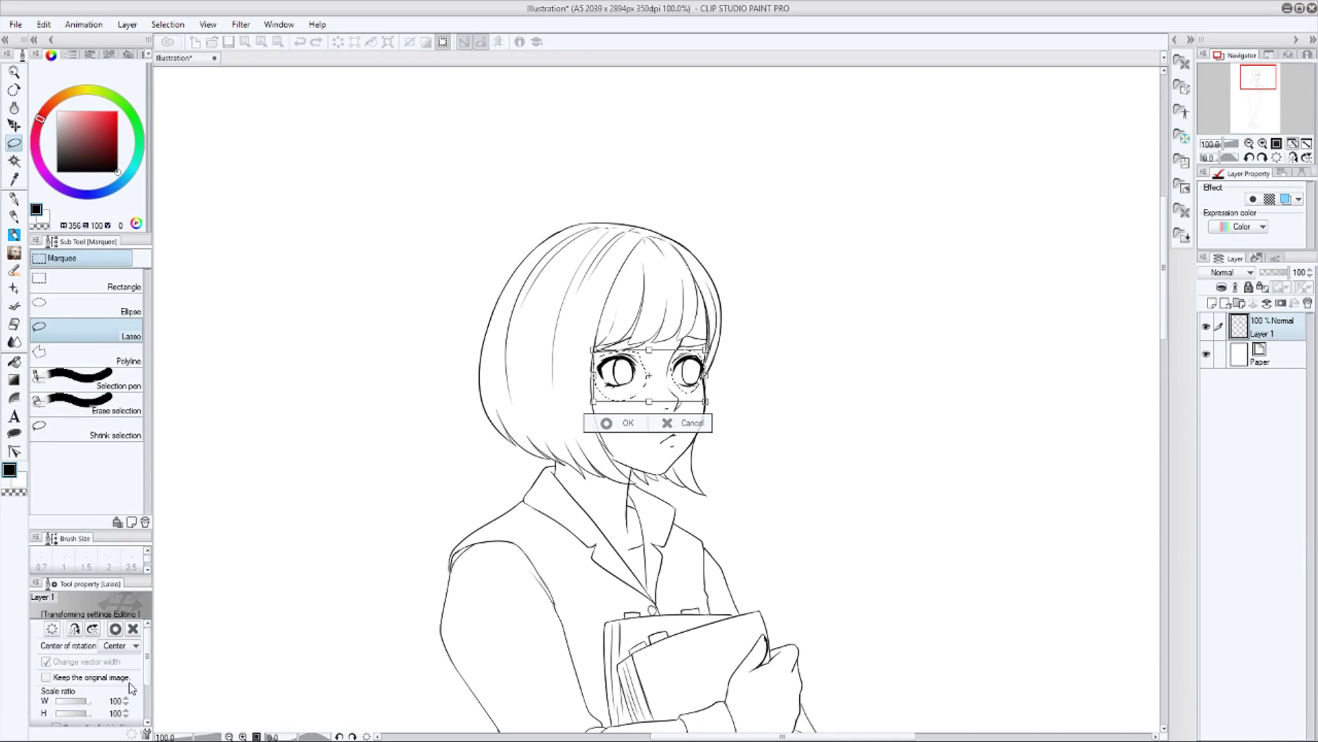
left_click_drag(149, 666, 150, 710)
left_click(625, 423)
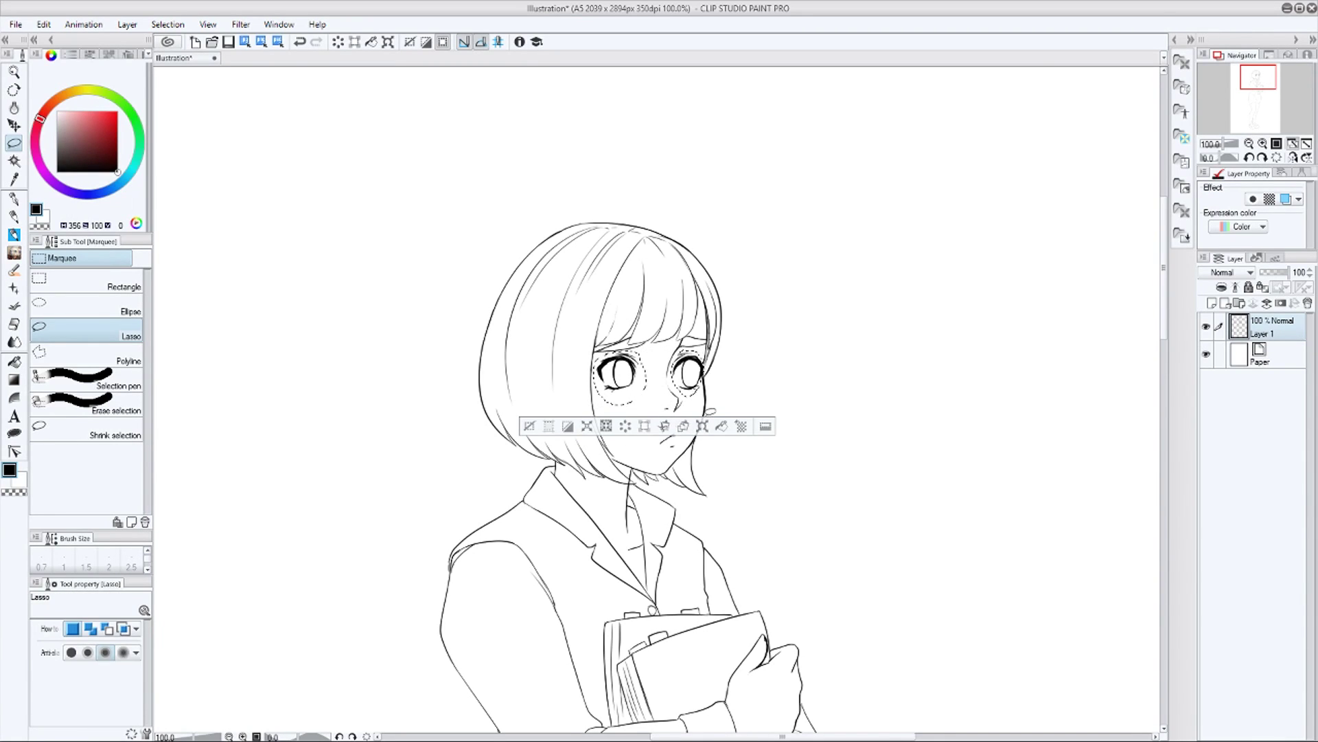
key("ctrl+d")
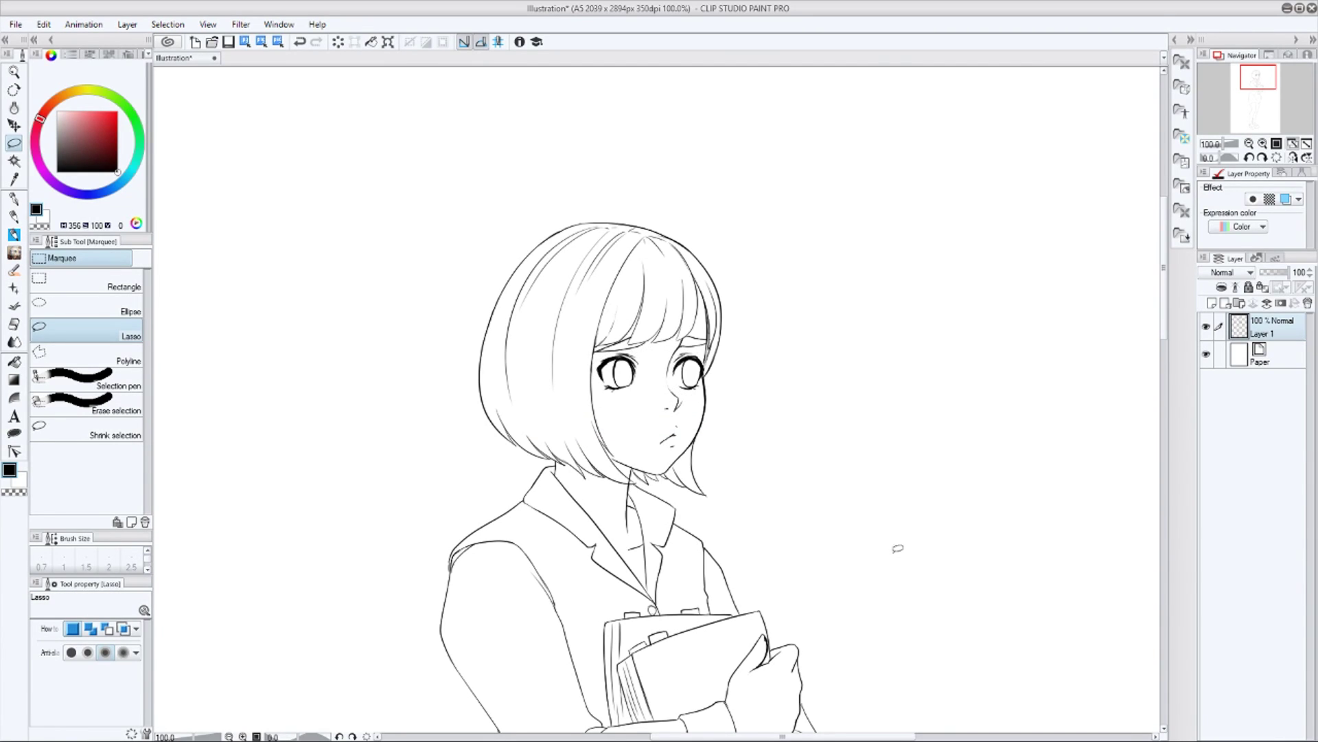
Add eight empty raster layers between the paper and the line art layer
left_click(1260, 352)
double_click(1212, 304)
triple_click(1213, 304)
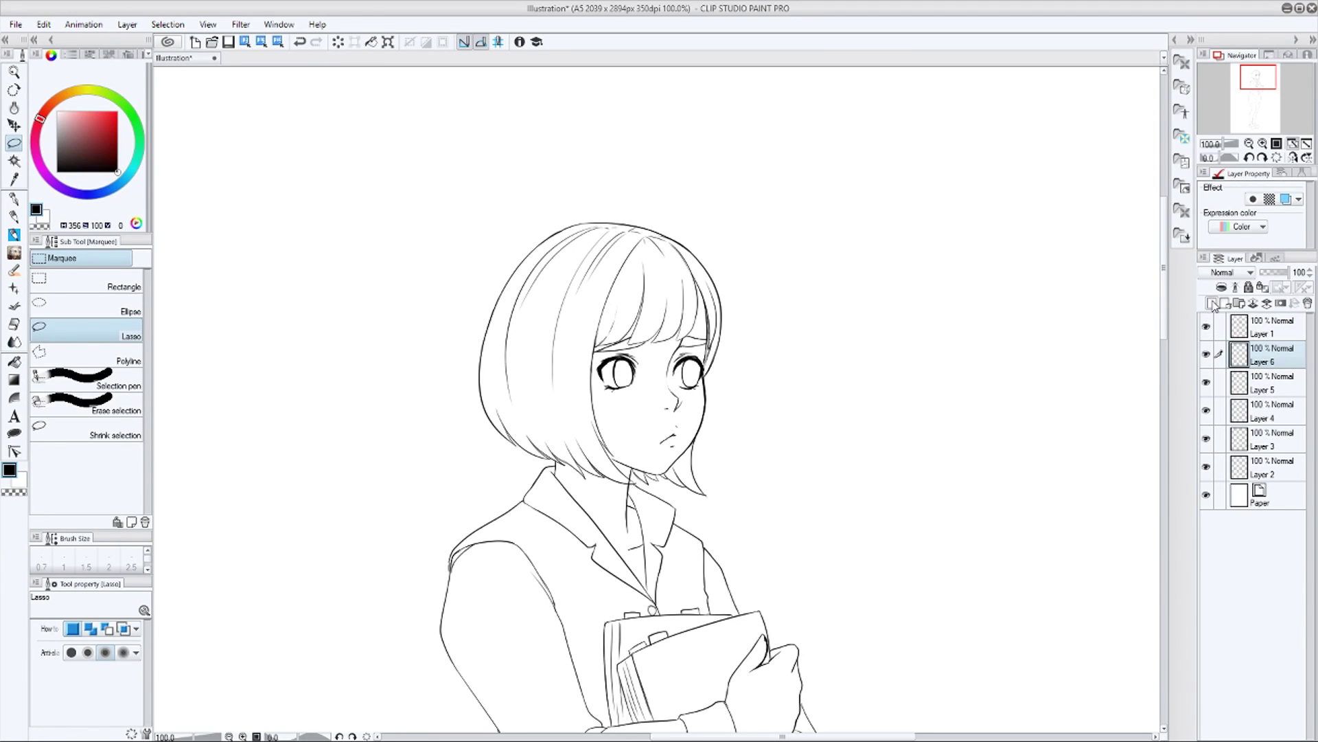
triple_click(1213, 303)
Fill the lowest new layer with a medium blue background colour (hue 221, saturation 54, value 70)
left_click(1267, 547)
left_click_drag(129, 162, 94, 200)
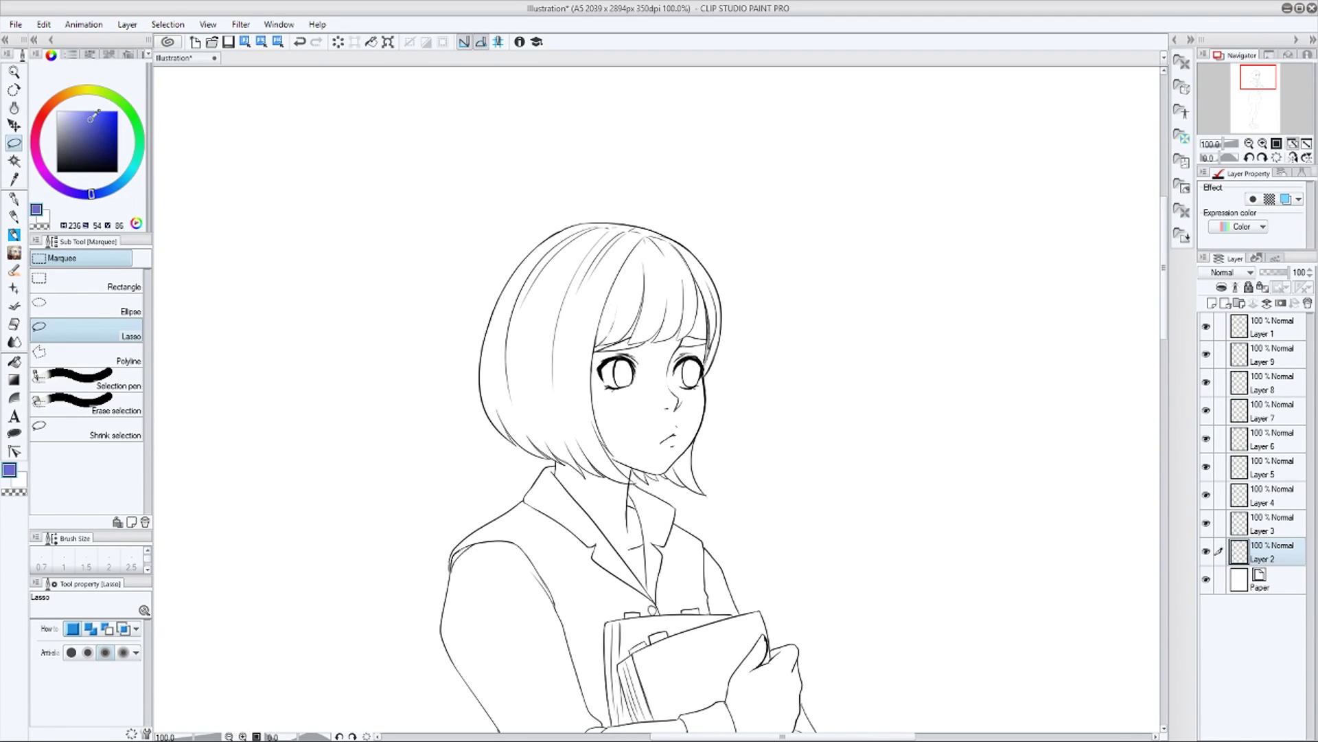
left_click(83, 117)
left_click(15, 361)
left_click(313, 208)
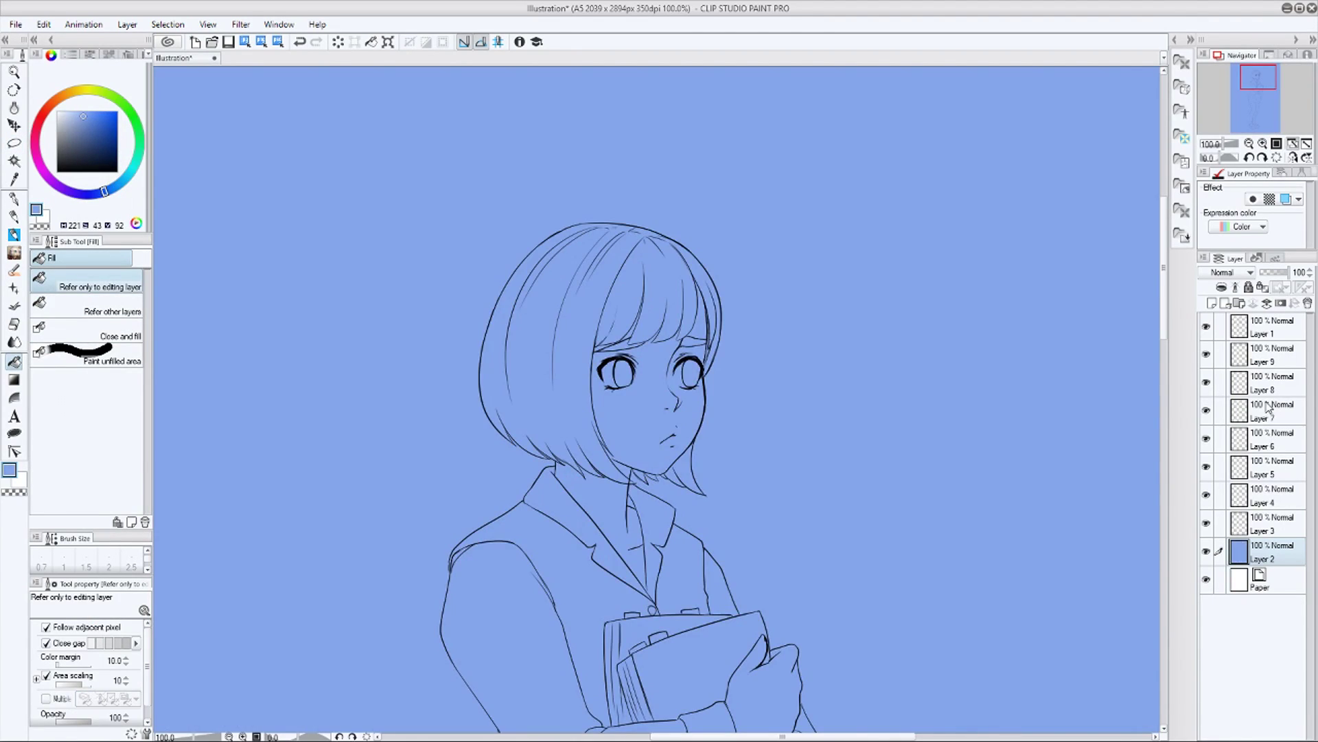
left_click(90, 129)
left_click(302, 199)
Paste the red panda character reference, place it beside the girl's head and sample its yellow-orange fur colour
left_click(1272, 359)
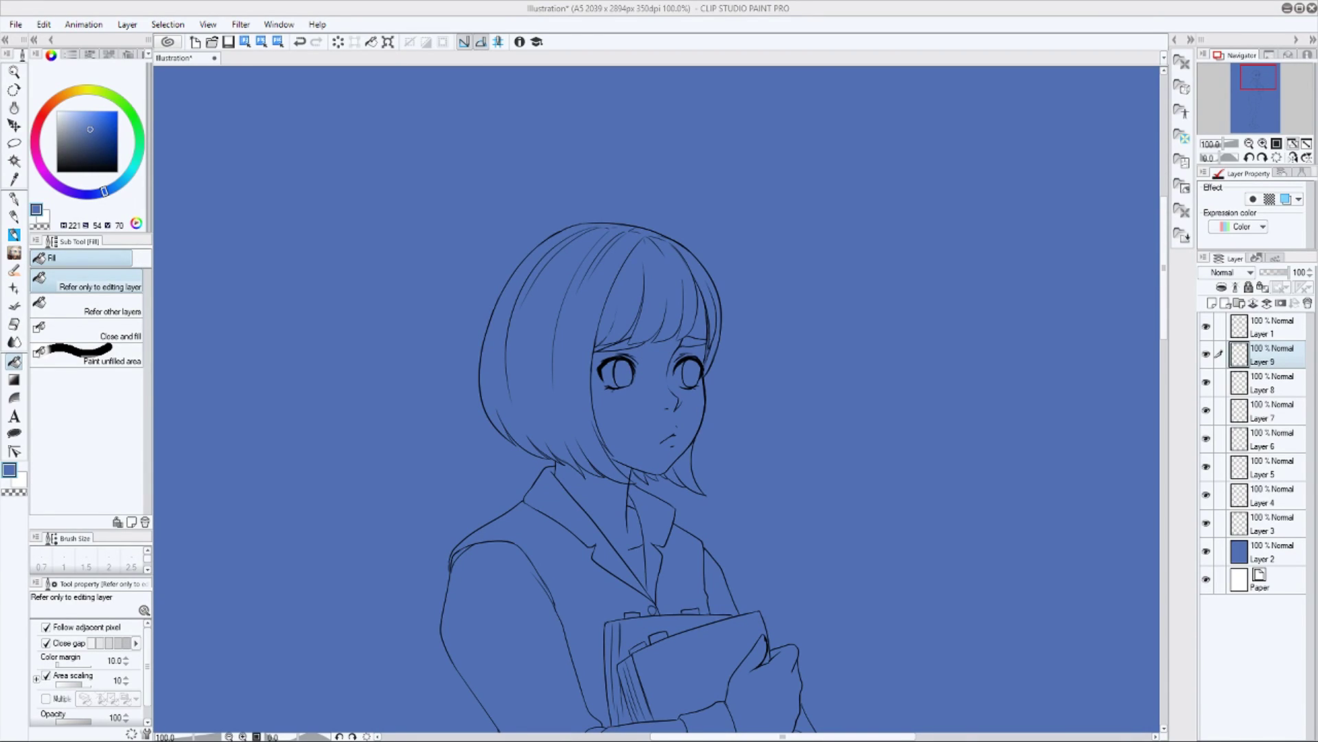
key("ctrl+v")
left_click(14, 125)
left_click_drag(225, 139, 444, 321)
right_click(296, 347)
Fill the bob hair, bangs and neck-side strands with the sampled yellow-orange on Layer 9, referring to other layers
left_click(14, 362)
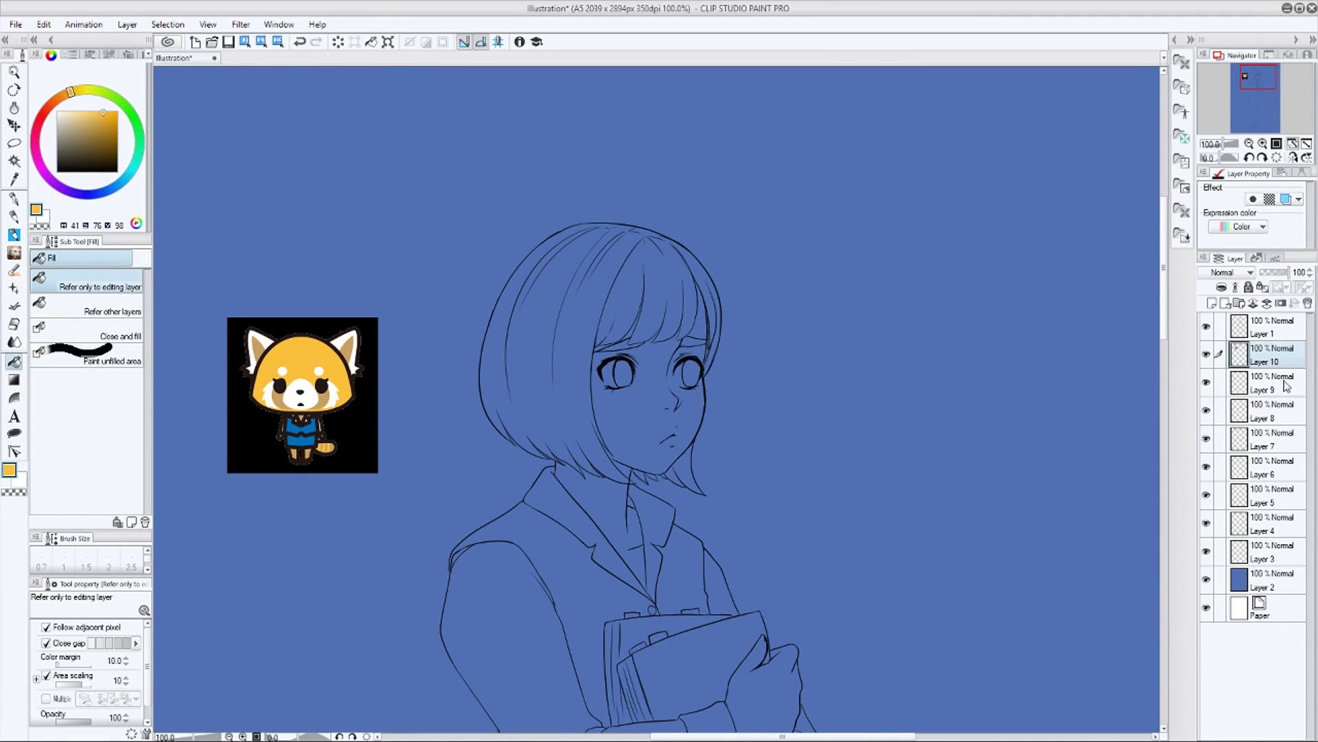
left_click(1287, 383)
left_click(119, 312)
left_click(567, 311)
left_click(657, 318)
left_click(706, 278)
left_click(627, 226)
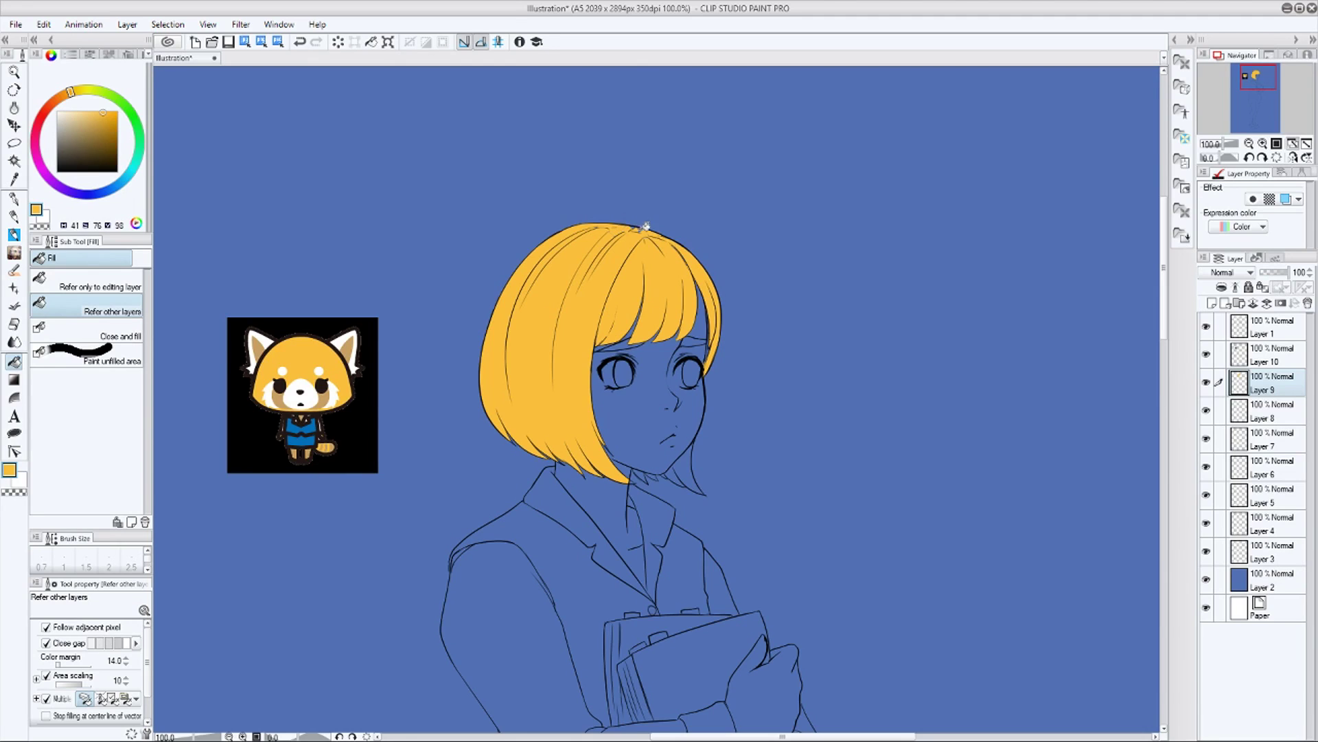
left_click(684, 470)
left_click(653, 476)
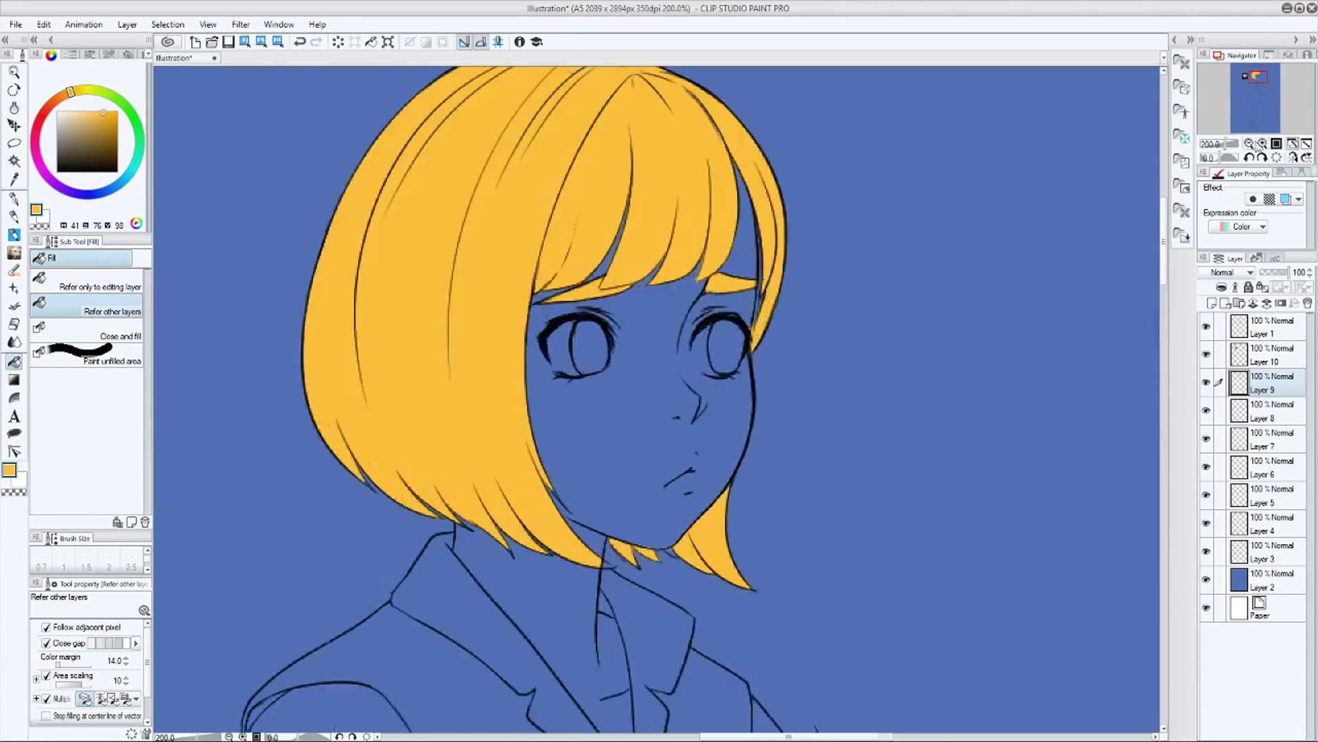
Fill the small unfilled hair tip above the collar with yellow-orange on Layer 9
scroll(624, 452, "up", 2)
key("p")
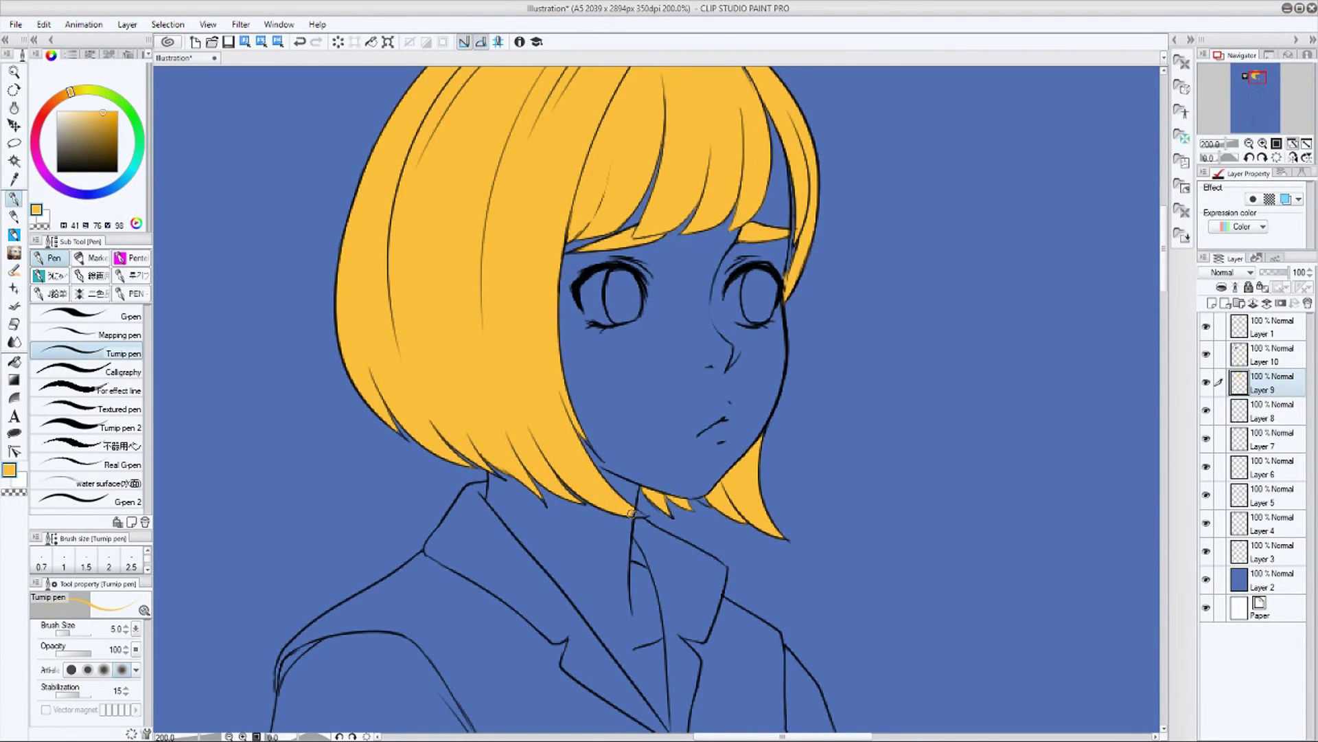
left_click(1290, 331)
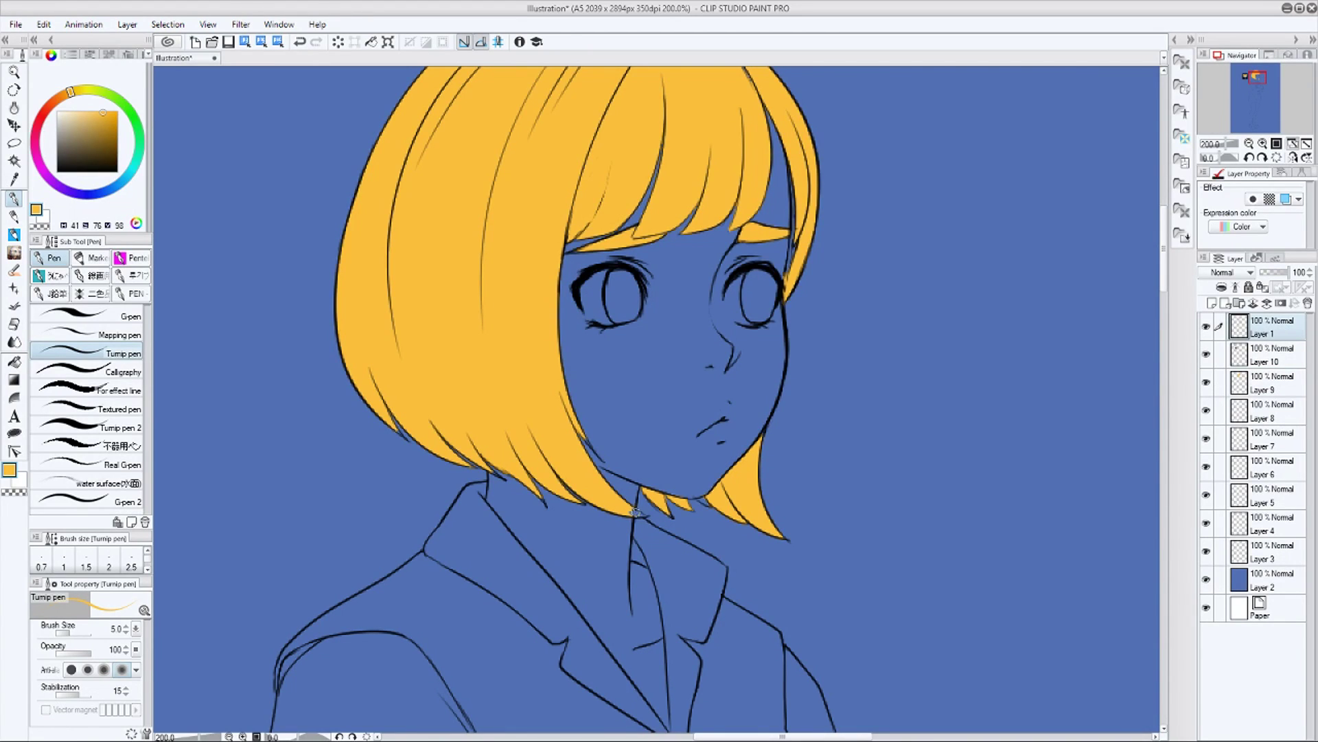
left_click(1281, 390)
left_click(14, 361)
left_click(639, 512)
Paint yellow-orange over the missed hair tips, bang gaps and far-side strands with the Turnip pen at size 12
left_click(14, 199)
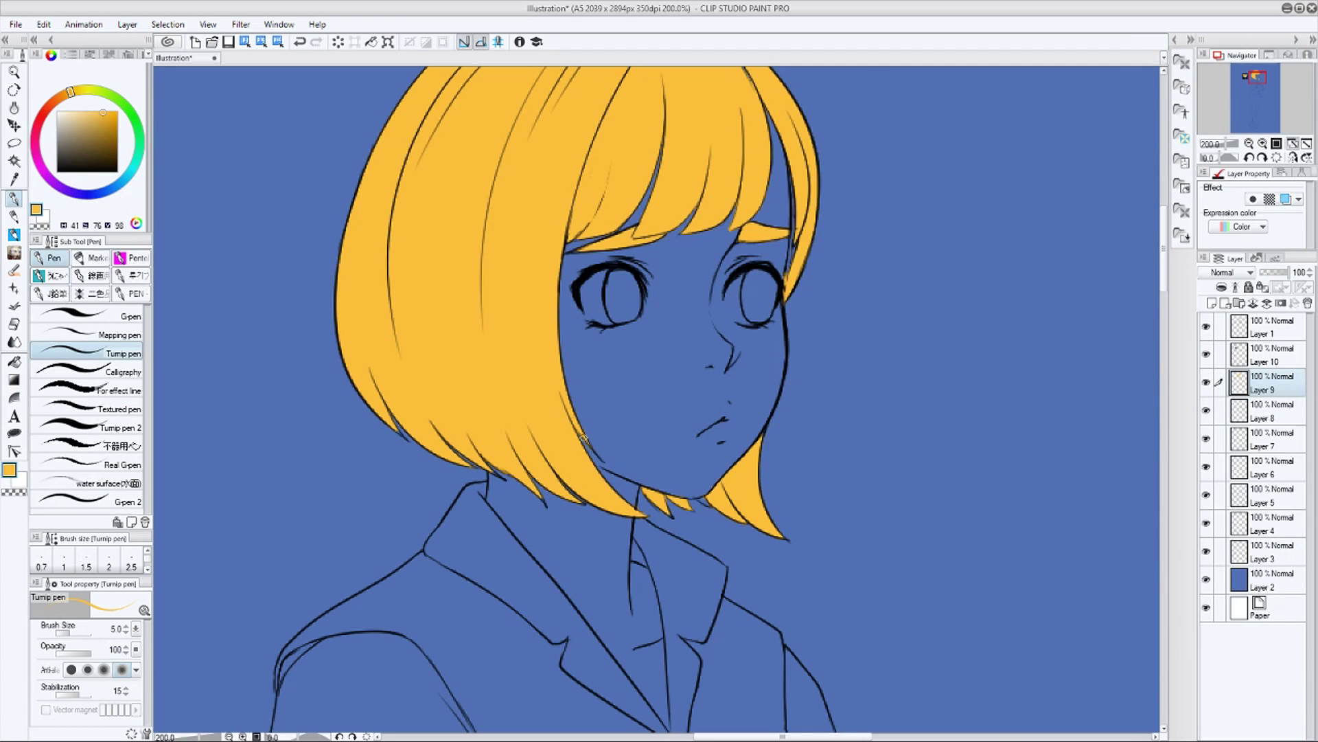
left_click_drag(792, 247, 737, 424)
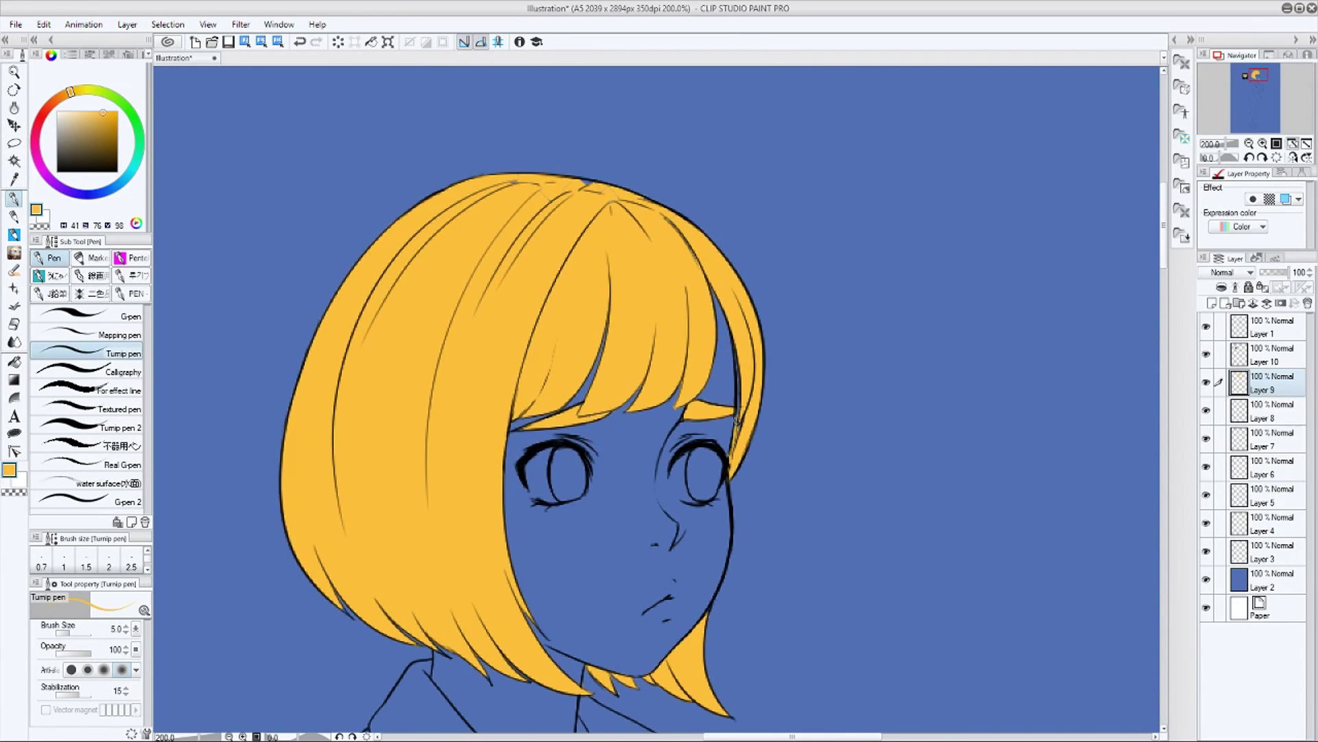
key("bracketright")
key("bracketright")
key("bracketright")
key("bracketright")
key("bracketright")
left_click_drag(575, 236, 546, 138)
mouse_move(502, 577)
left_mouse_down()
mouse_move(570, 596)
mouse_move(458, 567)
mouse_move(292, 489)
left_mouse_up()
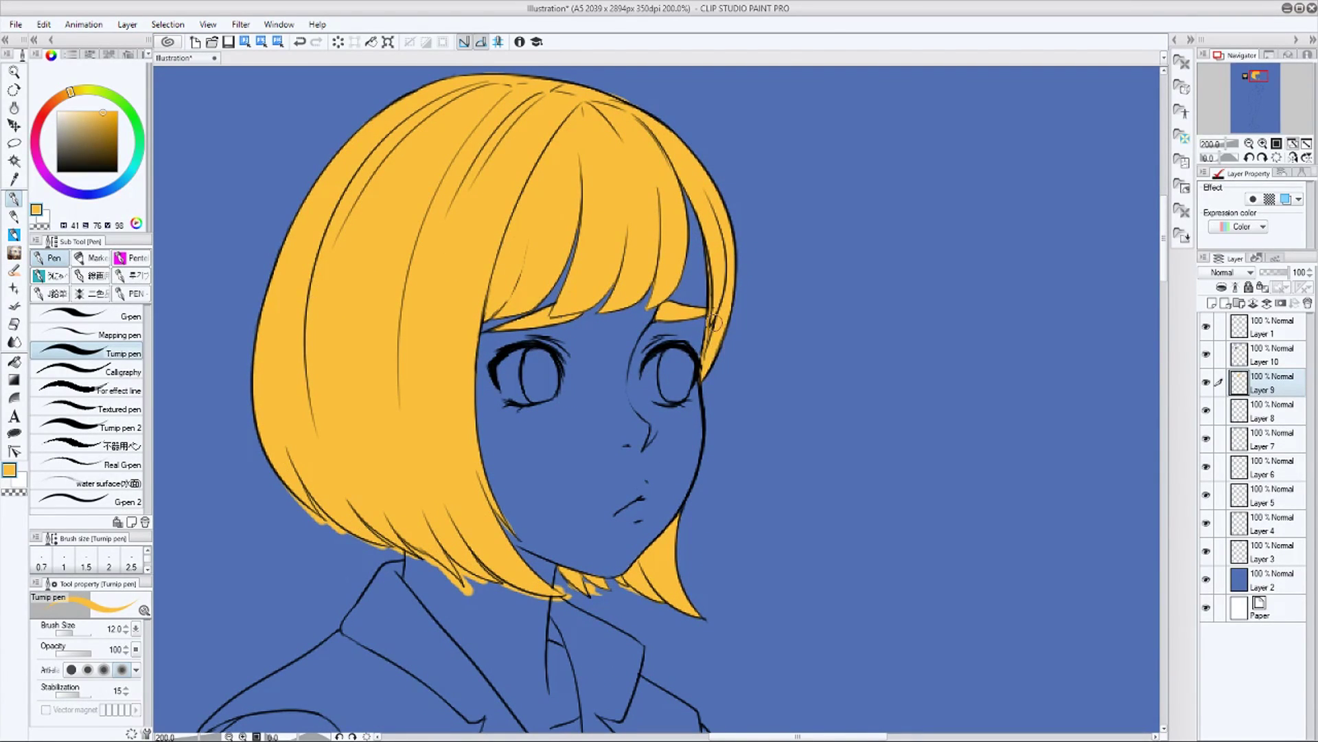
mouse_move(581, 203)
left_mouse_down()
mouse_move(555, 279)
mouse_move(489, 326)
mouse_move(661, 276)
mouse_move(673, 253)
mouse_move(678, 278)
mouse_move(708, 266)
mouse_move(704, 295)
left_mouse_up()
left_click_drag(695, 499, 680, 523)
left_click_drag(631, 583, 585, 590)
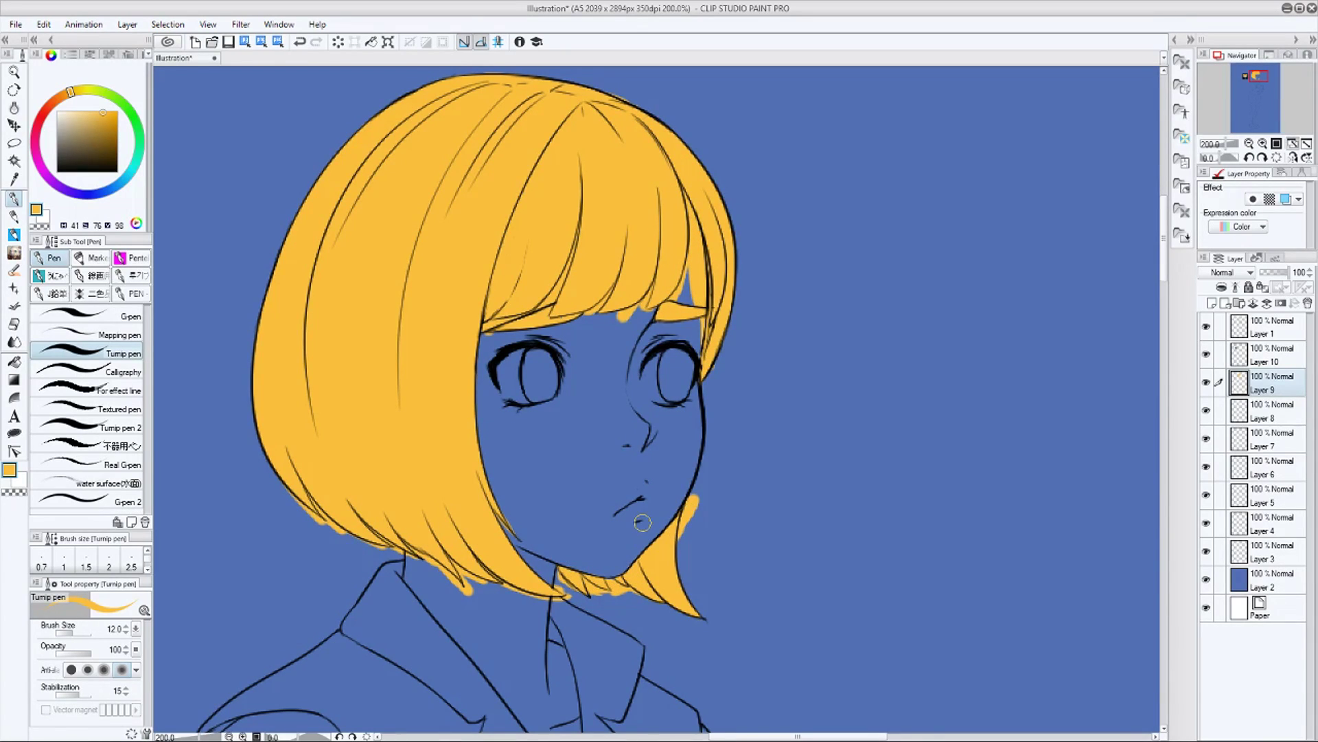
Auto-select the area outside the line art on Layer 1 and delete the spilled yellow-orange there from Layer 9
left_click(1270, 327)
left_click(14, 160)
left_click(867, 331)
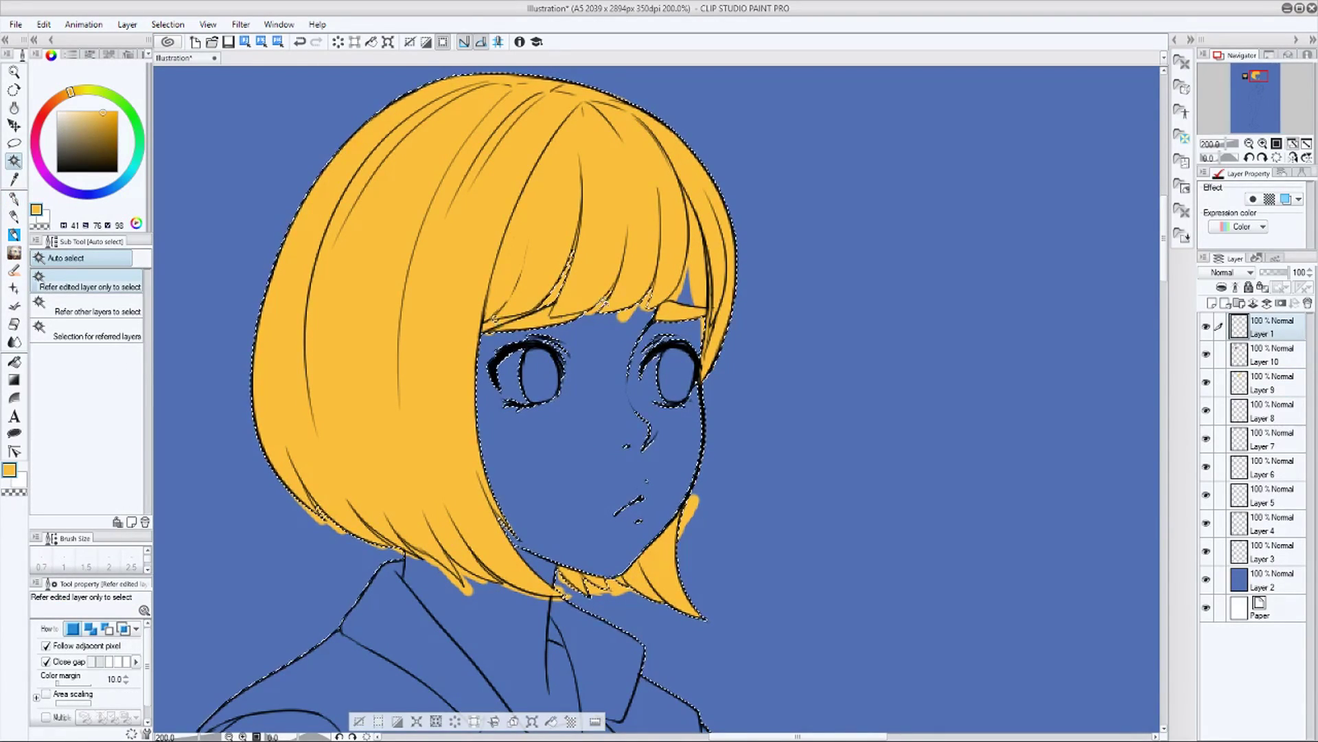
left_click(1264, 412)
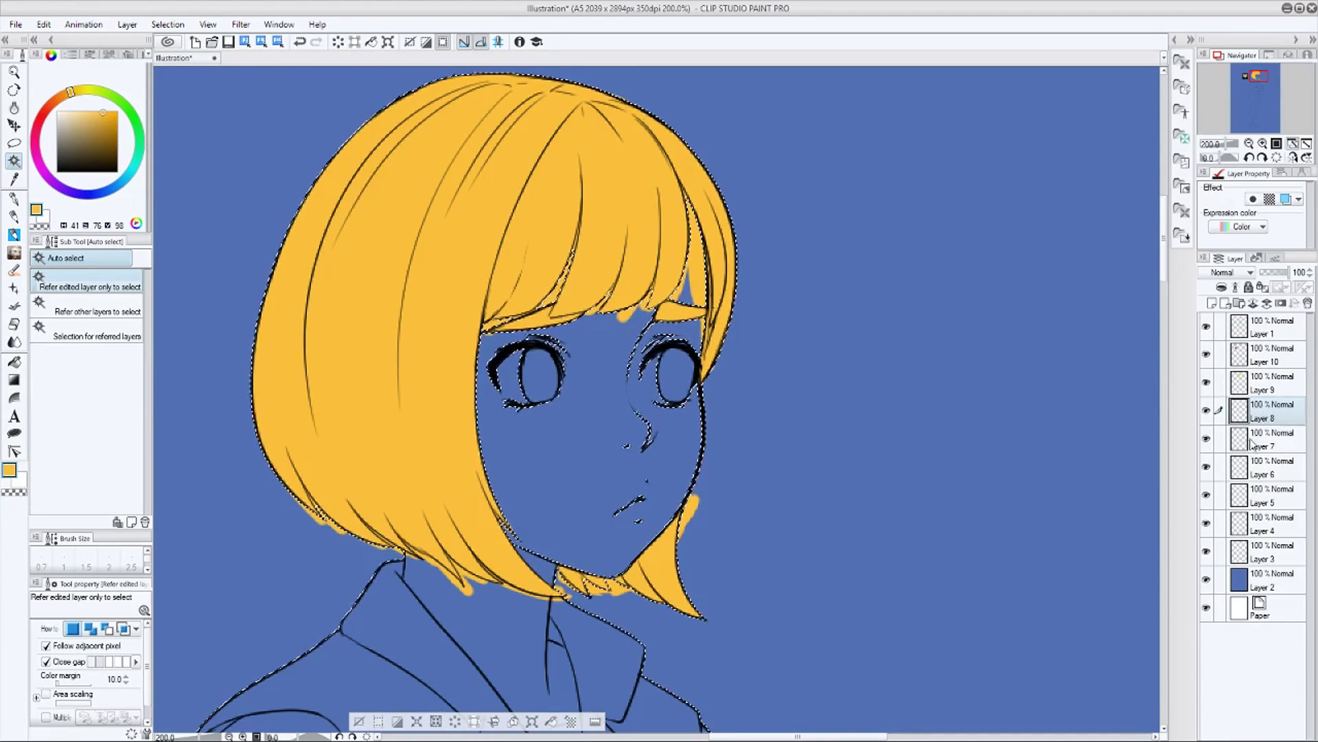
left_click(1268, 386)
key("Delete")
Add the collar area to the selection, clear the hair colour spilling there on Layer 9 and deselect
left_click(1267, 330)
left_click(526, 651, "shift")
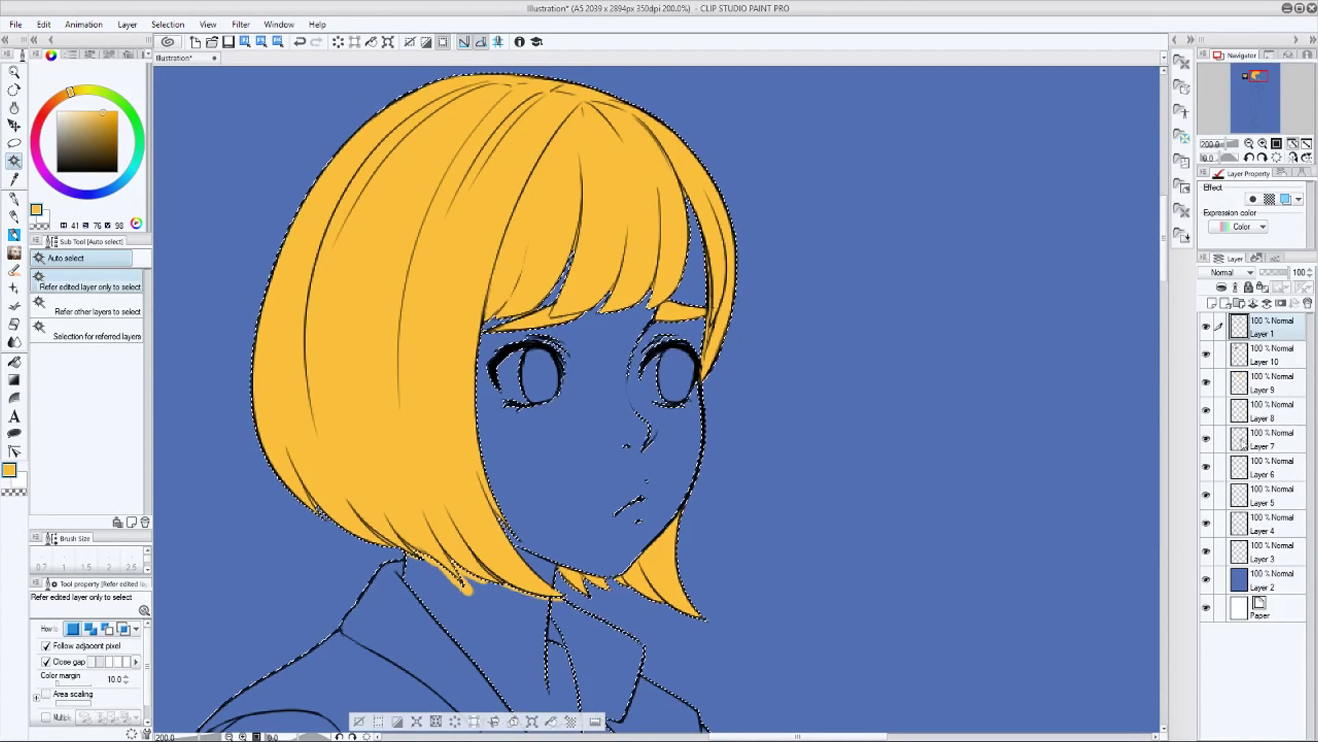
left_click(1263, 383)
key("ctrl+d")
Touch up small unfilled gaps along the bangs and side strands with yellow-orange on Layer 9 using the Turnip pen
left_click(13, 199)
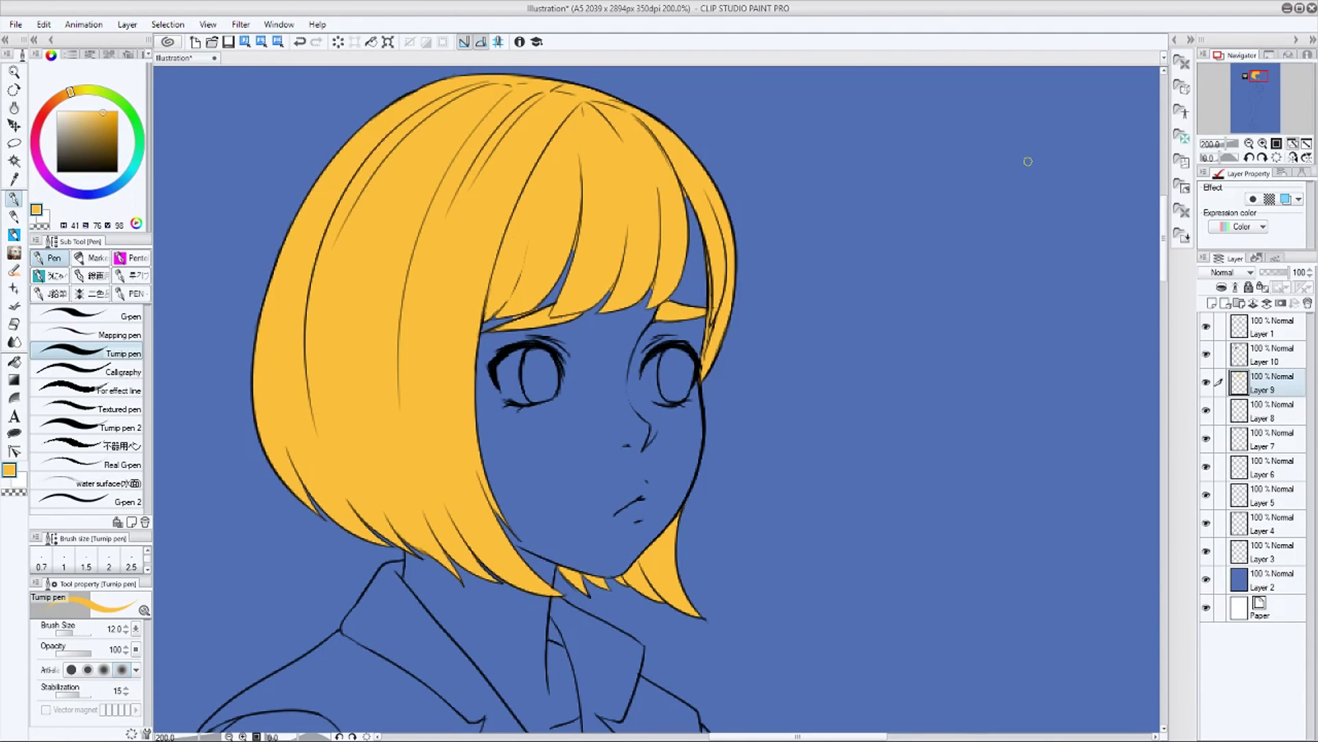
key("ctrl+plus")
key("ctrl+plus")
left_click_drag(679, 118, 942, 486)
left_click_drag(879, 344, 886, 278)
left_click_drag(707, 350, 731, 299)
left_click_drag(441, 389, 602, 409)
left_click_drag(495, 456, 603, 409)
left_click_drag(659, 267, 616, 453)
mouse_move(669, 392)
left_mouse_down()
mouse_move(695, 323)
mouse_move(690, 353)
left_mouse_up()
left_click_drag(594, 513, 795, 258)
left_click_drag(516, 448, 529, 477)
left_click_drag(1016, 178, 536, 350)
left_click_drag(1038, 275, 766, 408)
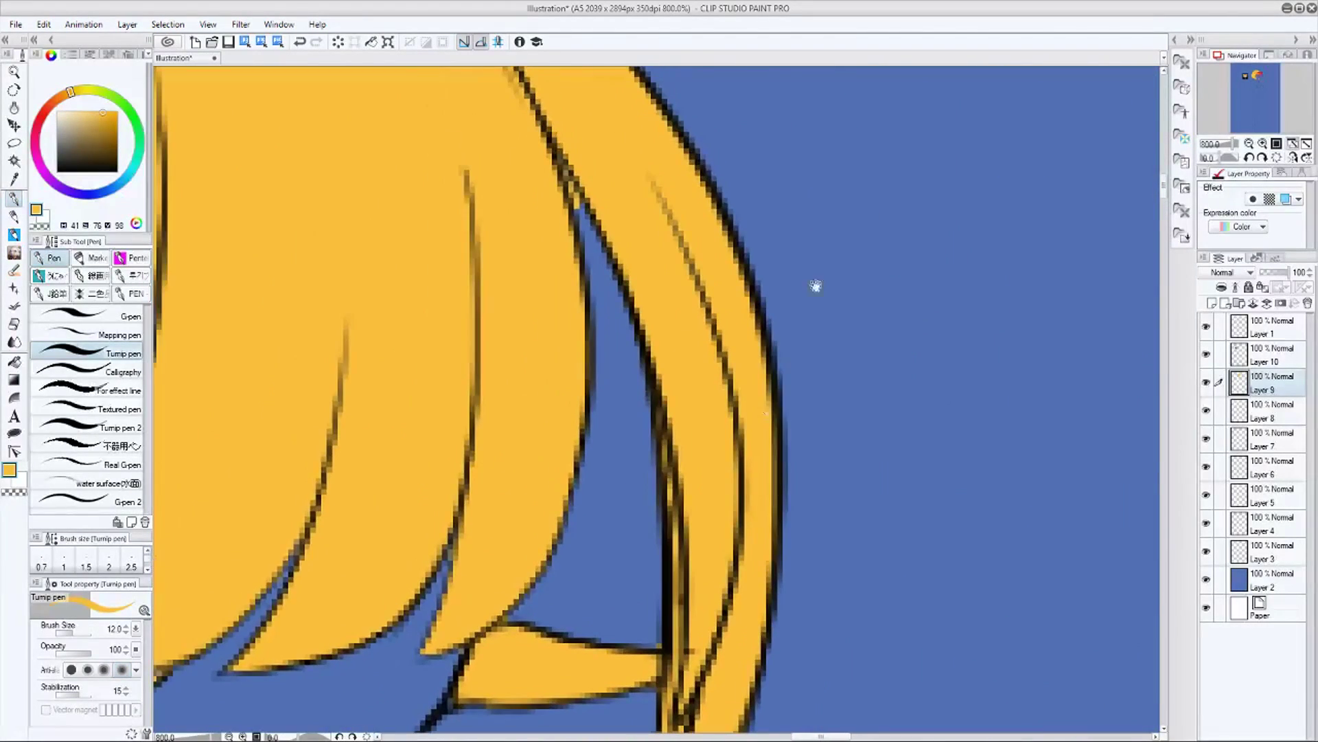
Lock Layer 1's transparent pixels and recolour the whole figure's line art dark brown with a greatly enlarged Turnip pen
scroll(728, 382, "down", 3)
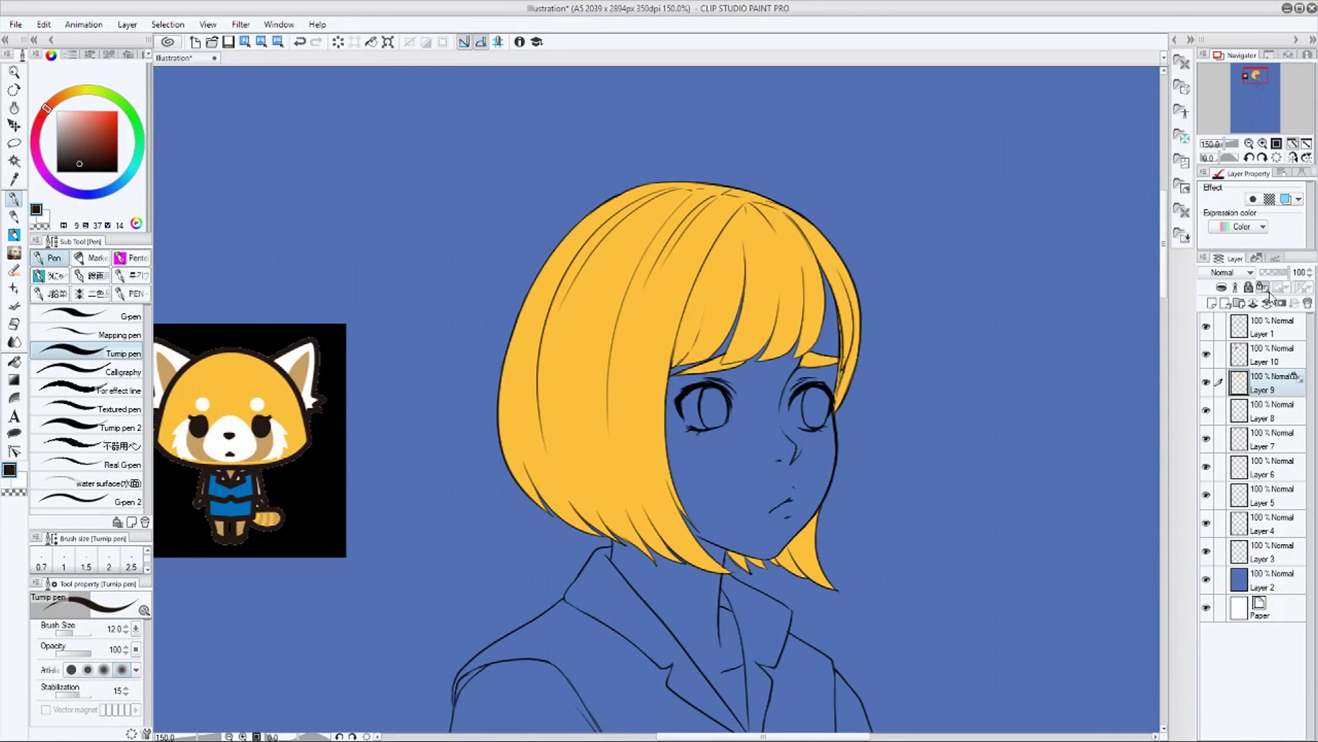
left_click(1279, 332)
left_click(1262, 287)
key("bracketright")
key("bracketright")
key("bracketright")
key("bracketright")
key("bracketright")
key("bracketright")
key("bracketright")
key("bracketright")
key("bracketright")
key("bracketright")
key("bracketright")
key("bracketright")
key("bracketright")
key("bracketright")
key("bracketright")
key("bracketright")
key("bracketright")
key("bracketright")
key("bracketright")
key("bracketright")
left_click(817, 506)
key("ctrl+minus")
key("ctrl+minus")
key("ctrl+minus")
mouse_move(870, 584)
left_mouse_down()
mouse_move(847, 359)
mouse_move(911, 213)
left_mouse_up()
left_click(696, 657)
left_click_drag(746, 76, 727, 446)
Reduce the Turnip pen's brush size to 40
key("bracketleft")
key("bracketleft")
key("bracketleft")
key("bracketleft")
key("bracketleft")
key("bracketleft")
key("bracketleft")
key("bracketleft")
key("bracketleft")
key("bracketleft")
key("bracketleft")
key("bracketleft")
key("bracketleft")
key("bracketleft")
key("bracketleft")
key("bracketleft")
key("bracketleft")
key("bracketleft")
key("bracketleft")
key("bracketleft")
left_click(1262, 144)
left_click(1263, 144)
left_click(1263, 145)
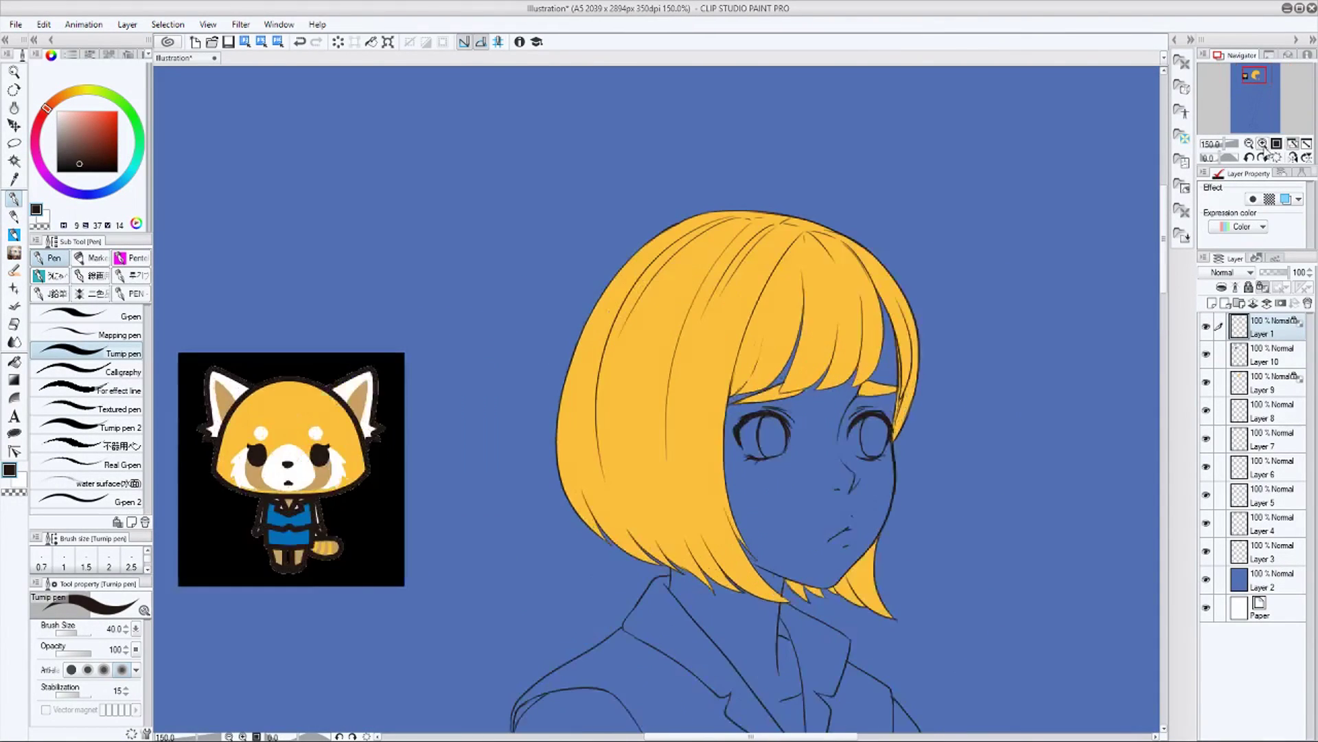
Make Layer 8 active and mix a pale peach skin colour with hue 36, saturation 15 and brightness 100
left_click(1290, 415)
left_click(58, 110)
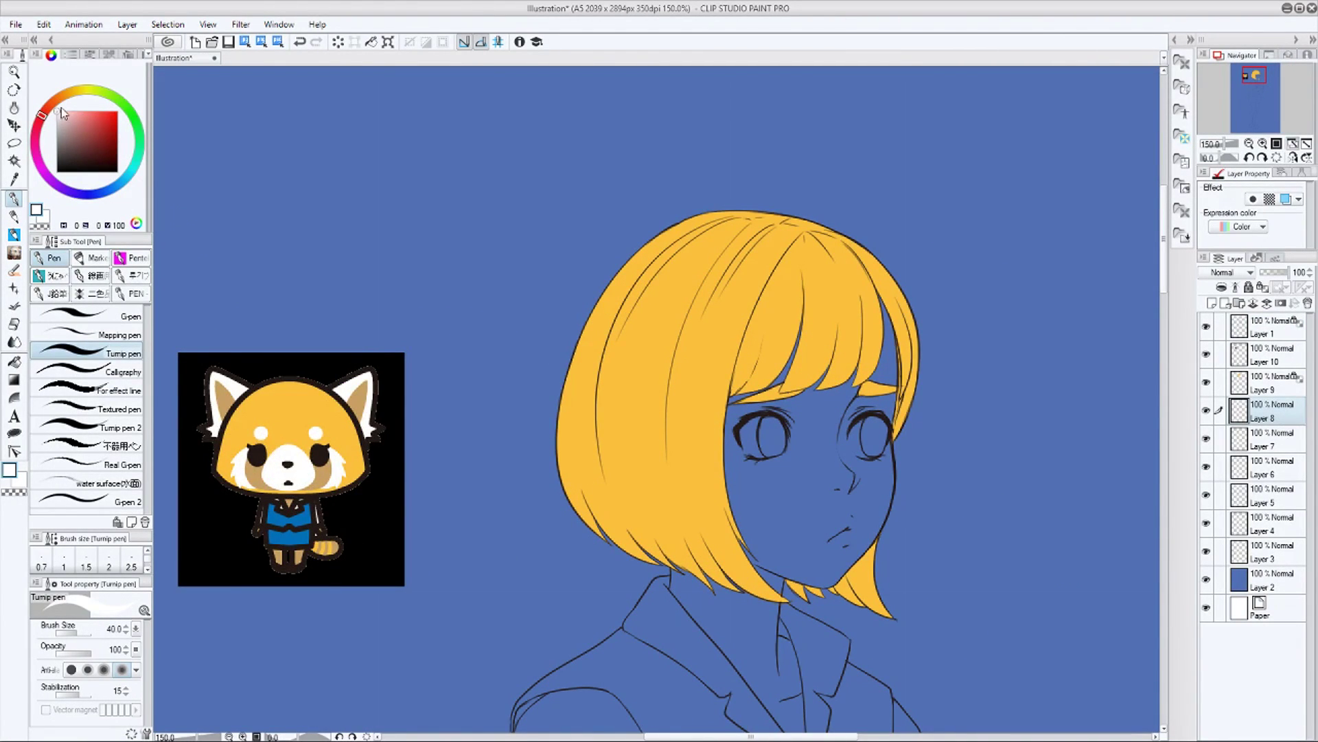
left_click(66, 96)
left_click(66, 110)
left_click(67, 110)
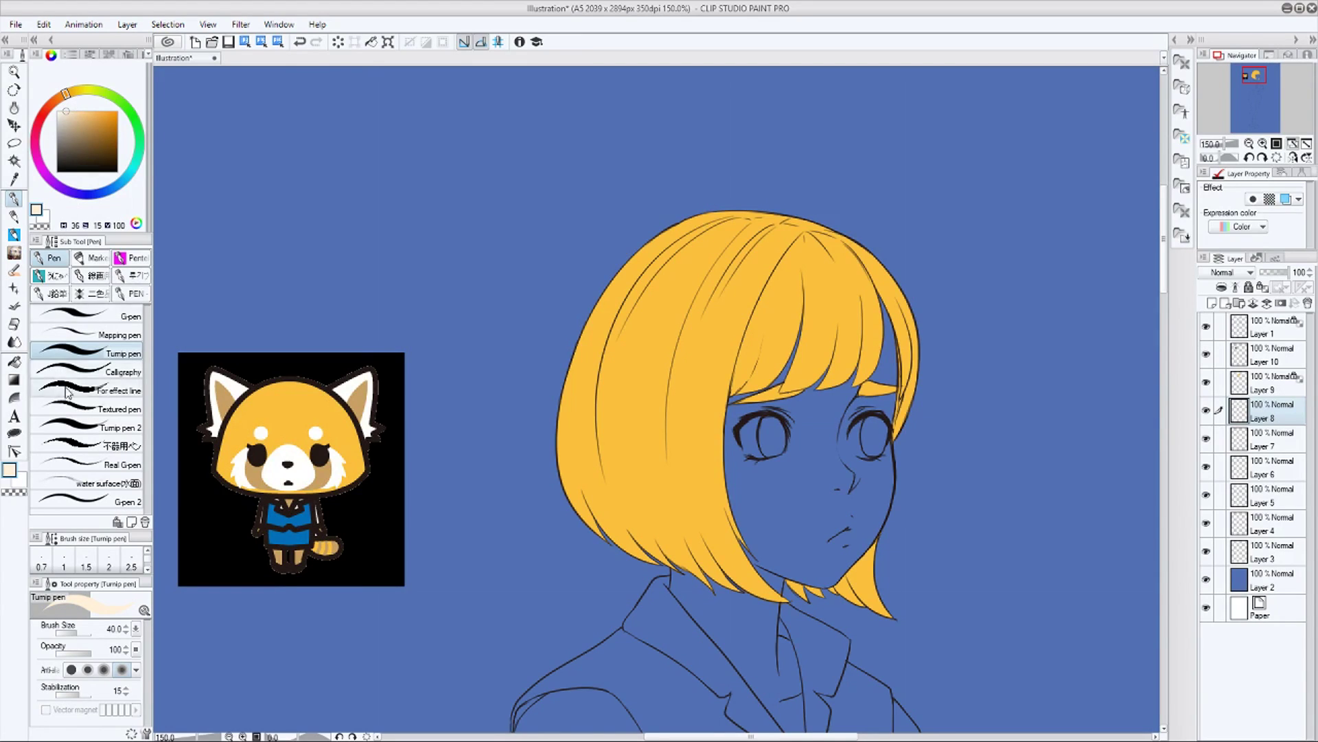
Fill the face, the skin gaps between the bangs and the neck with pale peach, referring to other layers
left_click(13, 361)
left_click(844, 505)
left_click(894, 401)
left_click(891, 359)
left_click(790, 369)
left_click(743, 412)
left_click(750, 399)
left_click(772, 642)
Fill both hands holding the folders with pale peach on Layer 8
left_click_drag(811, 639, 706, 203)
left_click(899, 489)
left_click(848, 622)
Sample the tan from the red panda's ear and fill the legs with it on Layer 8
left_click_drag(821, 714, 797, 481)
left_click_drag(690, 213, 833, 565)
left_click(315, 246, "alt")
left_click_drag(721, 653, 604, 275)
left_click_drag(741, 673, 619, 309)
left_click(625, 442)
scroll(853, 215, "down", 5)
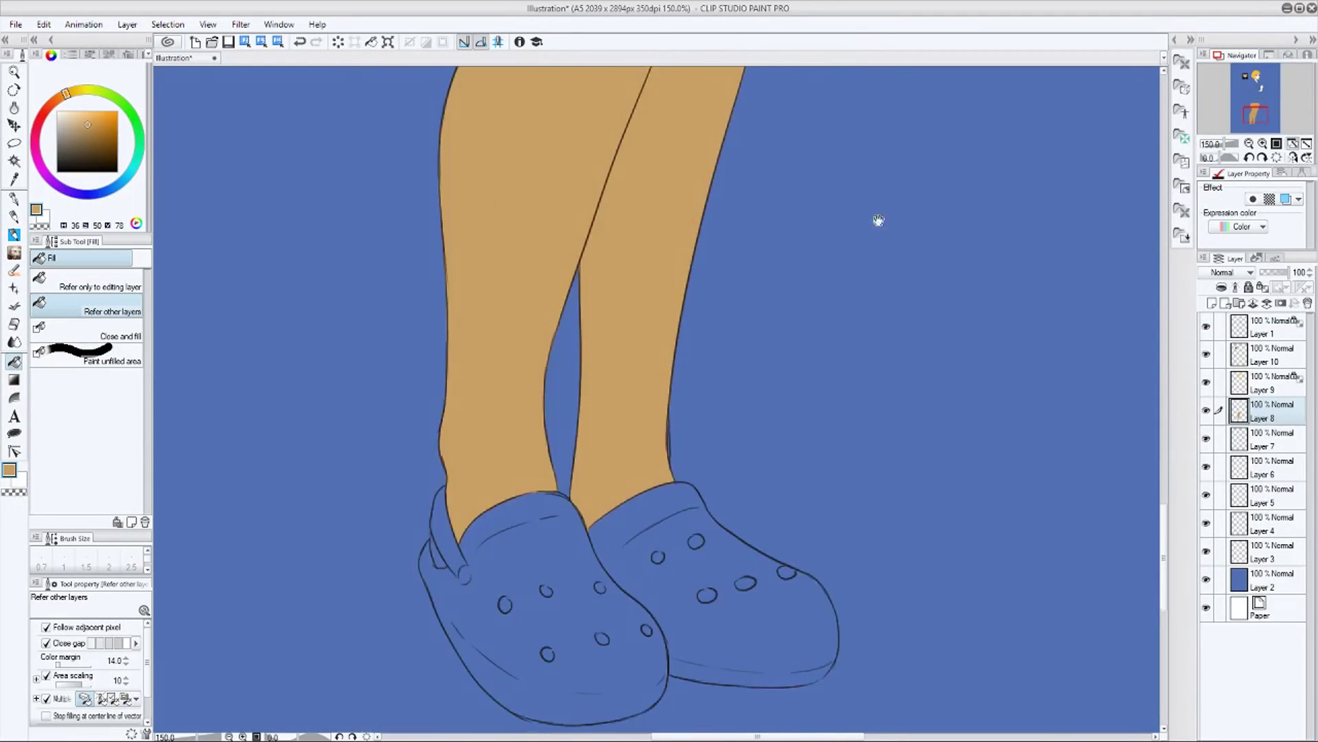
scroll(653, 682, "up", 2)
scroll(686, 618, "down", 2)
Undo the stray fill on the clogs and dab tan over the round holes of both clogs with the Turnip pen
left_click(770, 640)
key("ctrl+z")
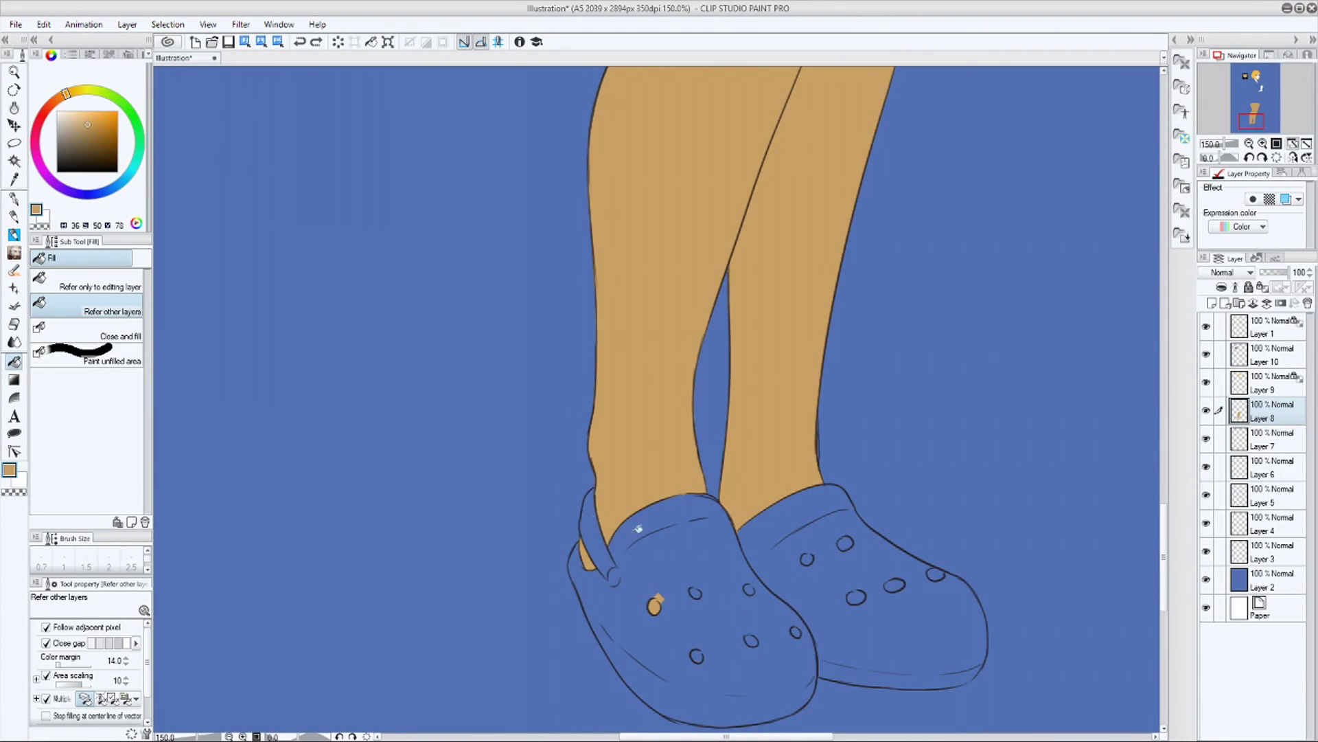
key("p")
left_click(695, 592)
left_click(654, 604)
left_click(697, 655)
left_click(751, 640)
left_click(749, 588)
left_click(796, 632)
left_click(808, 558)
left_click(845, 543)
left_click(856, 597)
left_click(894, 586)
left_click(936, 574)
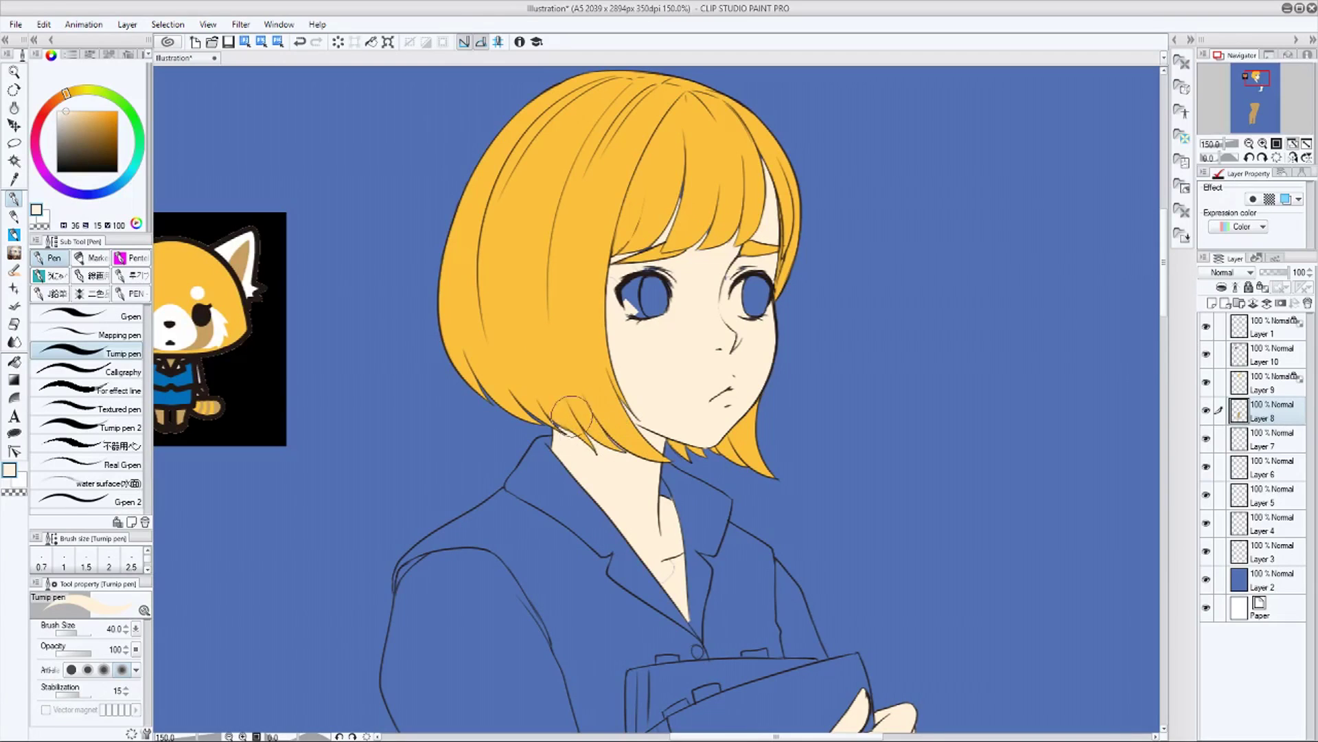
Paint pale peach over the small unfilled spot by the collarbone with a smaller Turnip pen on Layer 8
key("bracketleft")
key("bracketleft")
key("bracketleft")
key("bracketleft")
key("bracketleft")
key("bracketleft")
left_click_drag(673, 563, 670, 569)
scroll(671, 495, "up", 3)
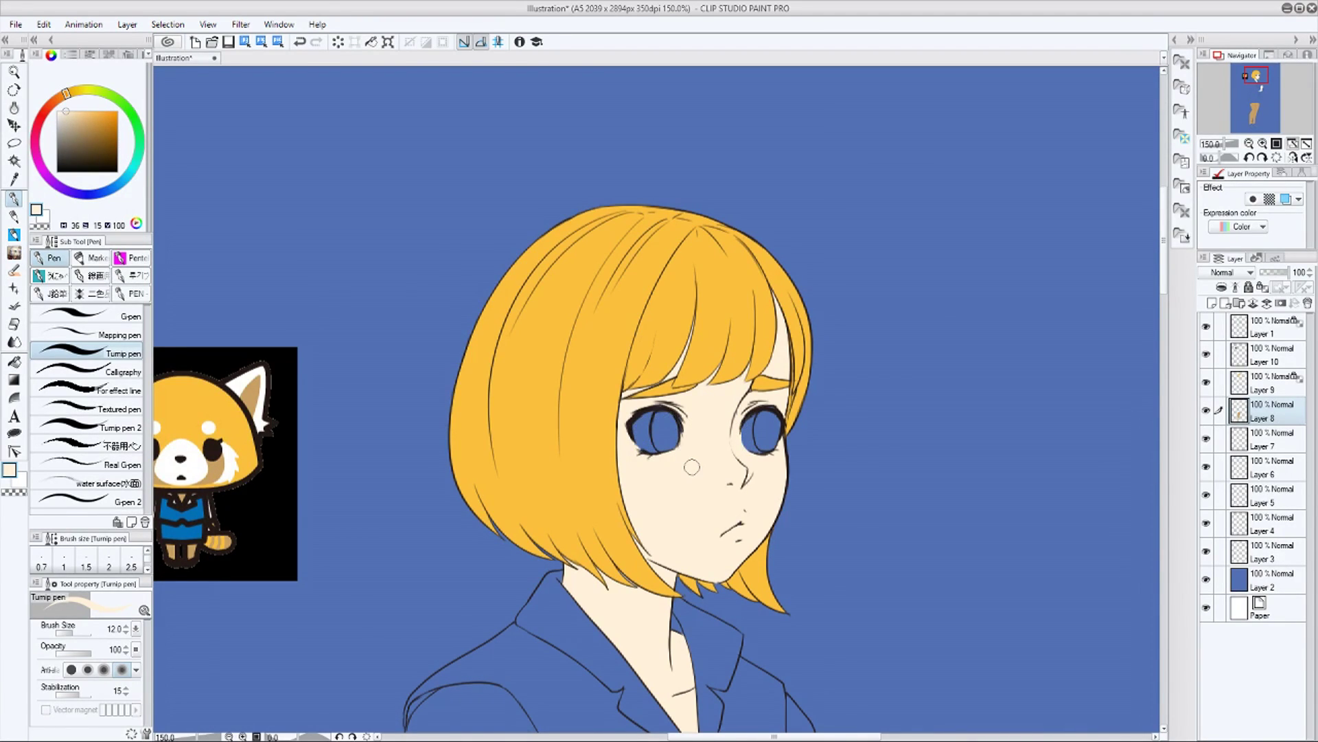
Fill the vest and skirt with blue at hue 203, saturation 99 and brightness 72 on Layer 7
scroll(735, 516, "down", 10)
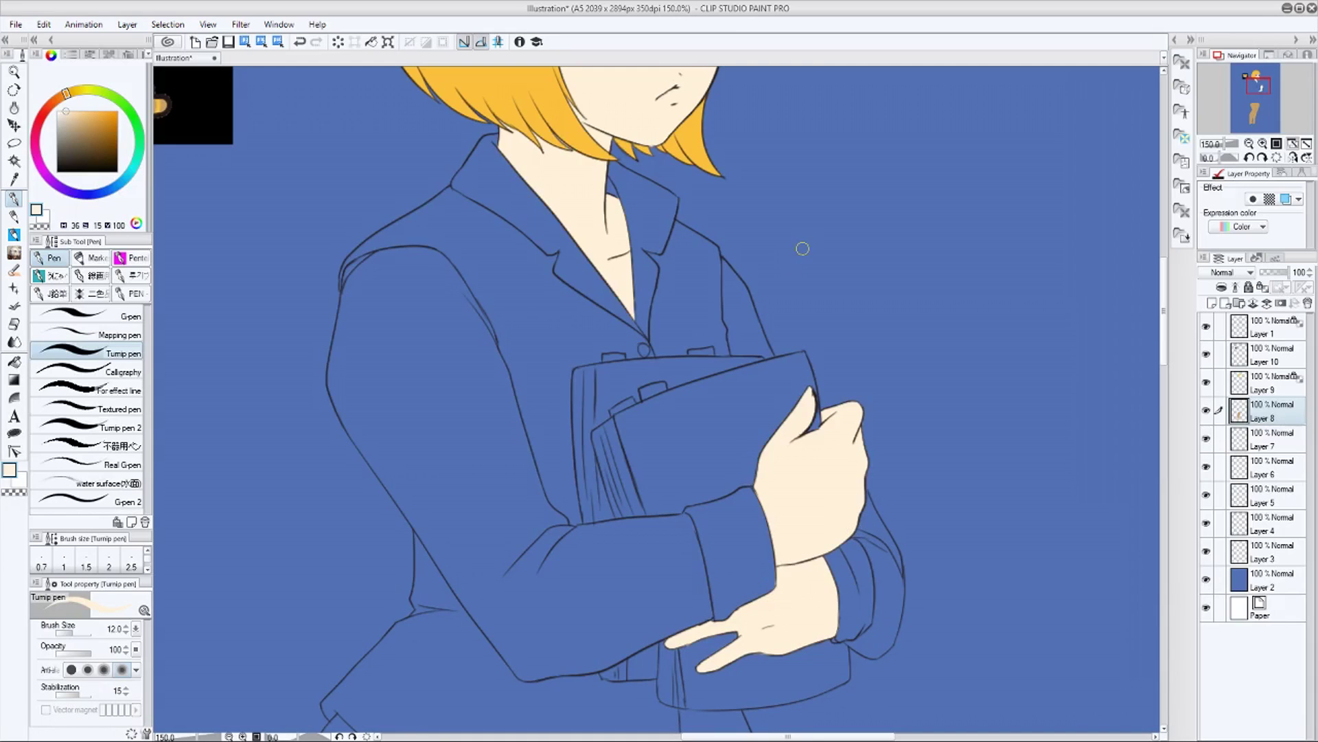
left_click(783, 364, "ctrl+shift")
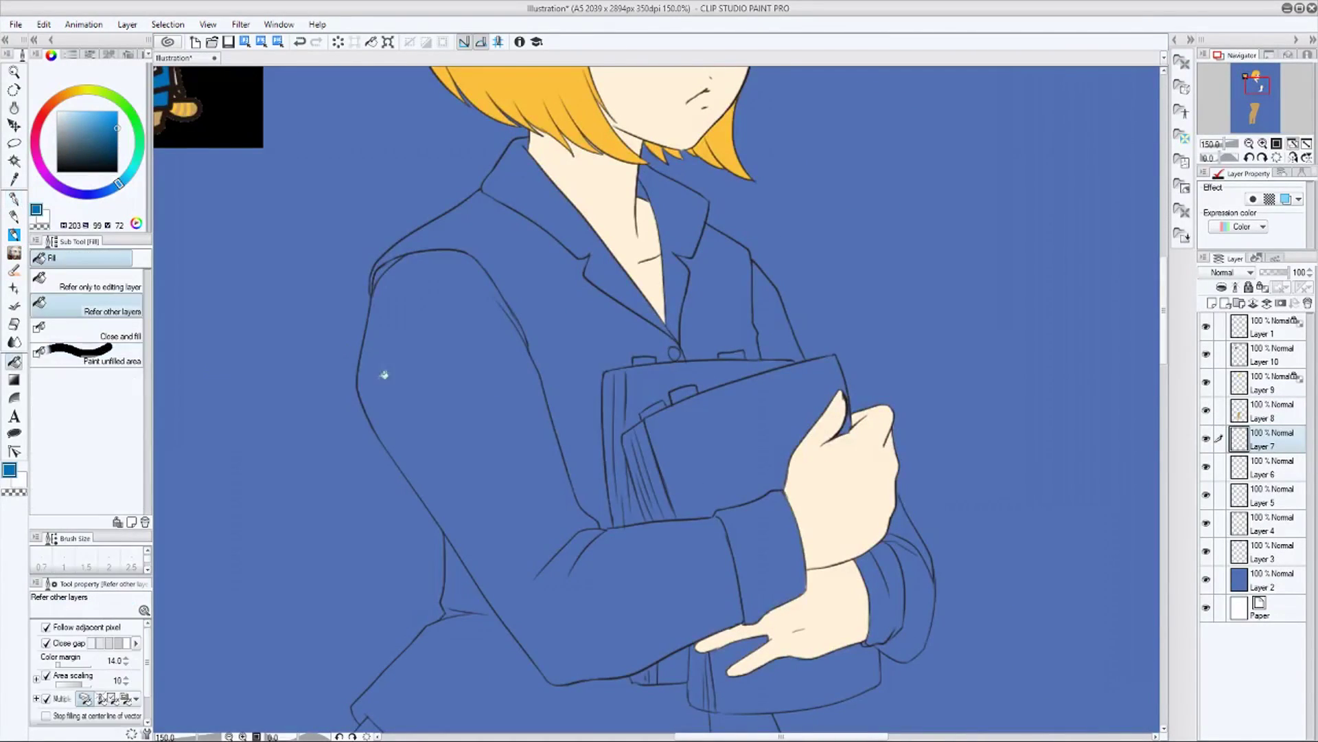
left_click(598, 469)
left_click(465, 576)
left_click_drag(549, 597, 809, 282)
left_click(714, 516)
left_click(748, 398)
left_click(797, 309)
left_click(701, 391)
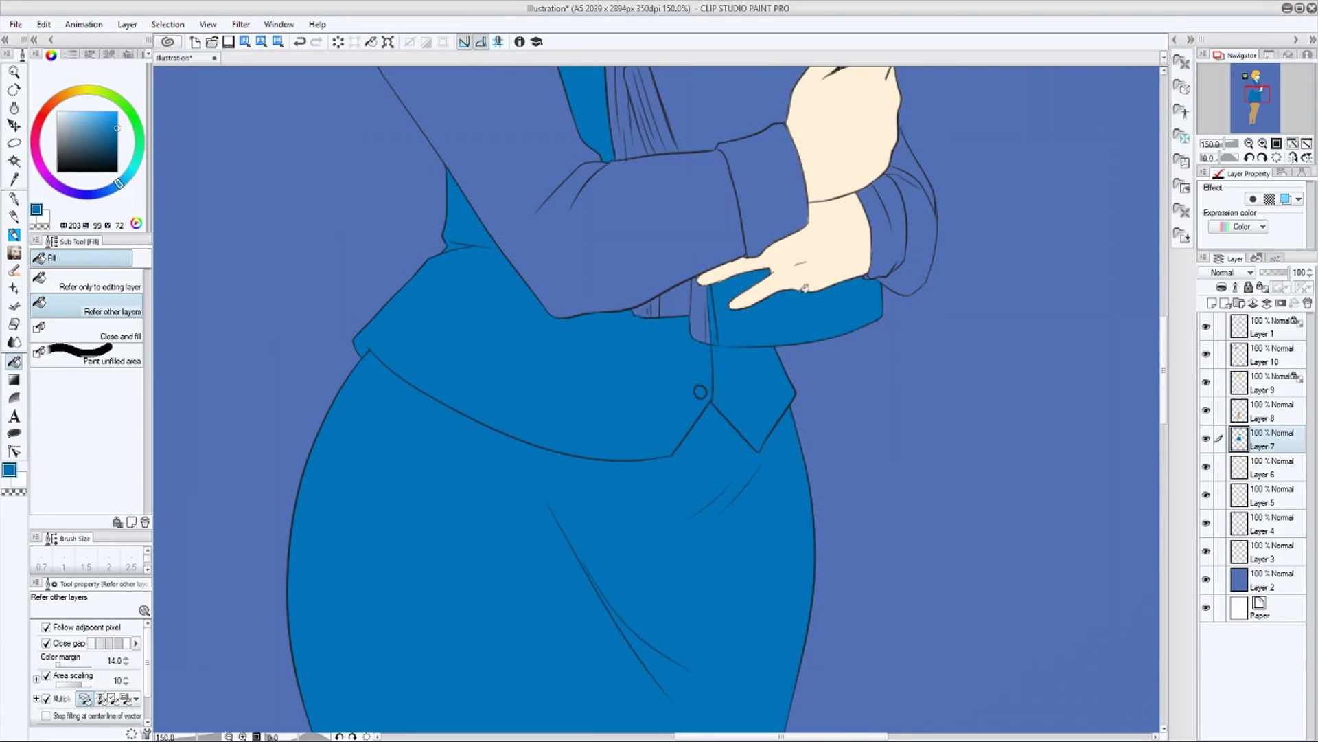
Erase the blue that spilled onto the folder below the lower hand on Layer 7 with the Turnip pen
left_click(14, 199)
left_click_drag(717, 292, 824, 276)
key("[")
key("[")
key("[")
key("[")
key("[")
key("[")
key("[")
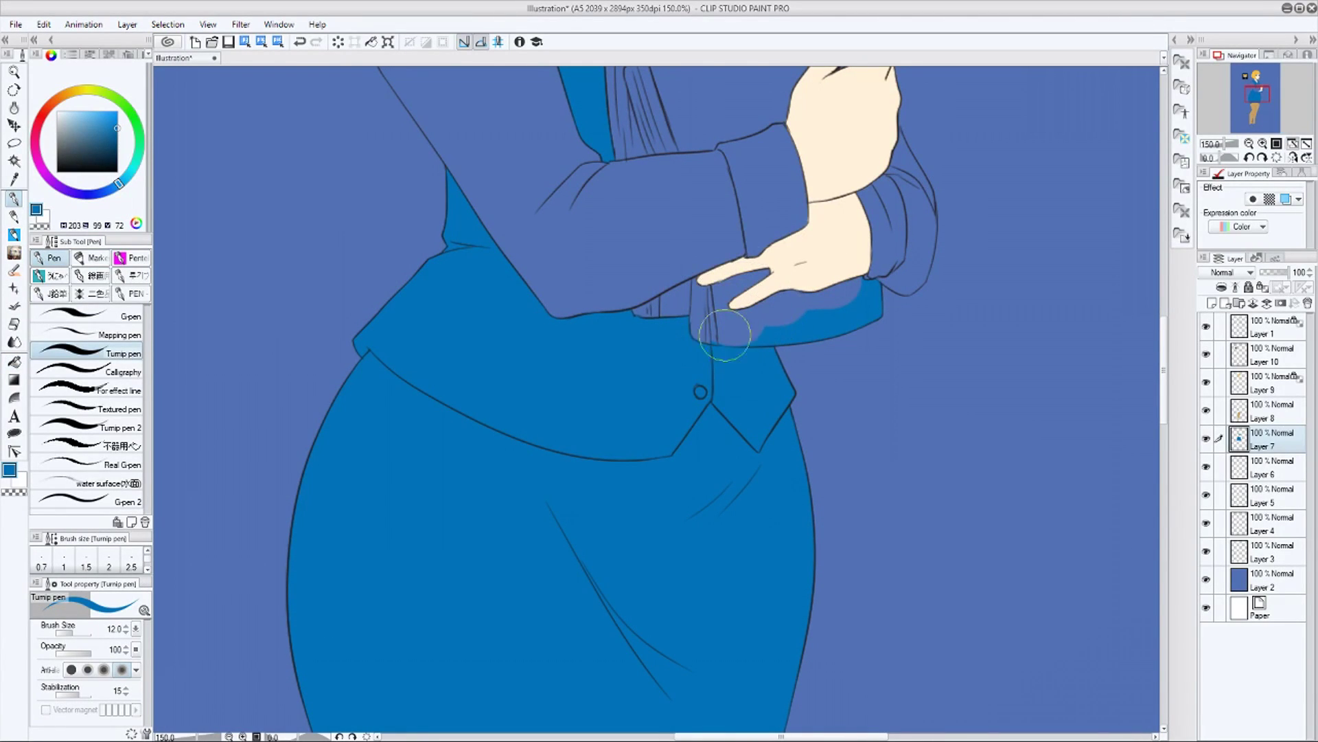
mouse_move(734, 336)
left_mouse_down()
mouse_move(793, 339)
mouse_move(886, 278)
left_mouse_up()
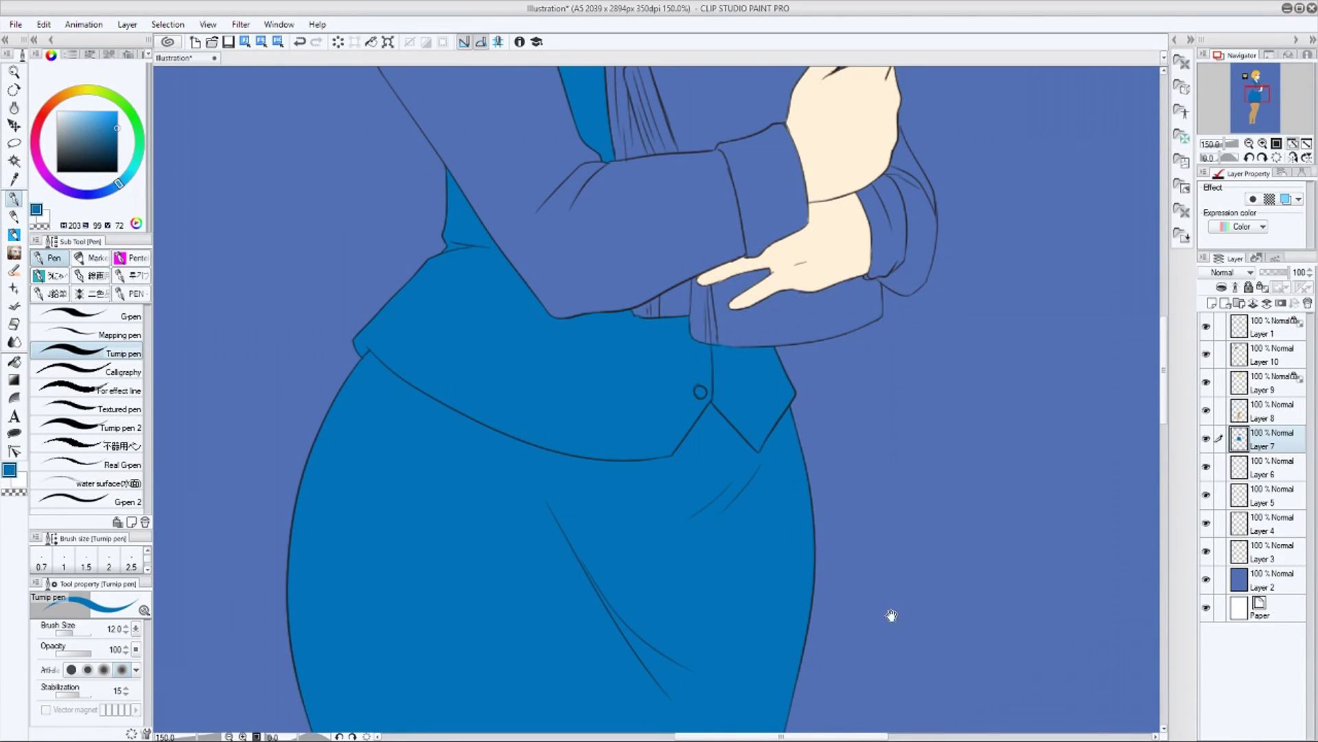
Fill the shirt's sleeves, cuffs and collar with white on Layer 6, referring to other layers
left_click_drag(892, 615, 883, 430)
left_click_drag(867, 123, 879, 388)
scroll(879, 388, "up", 5)
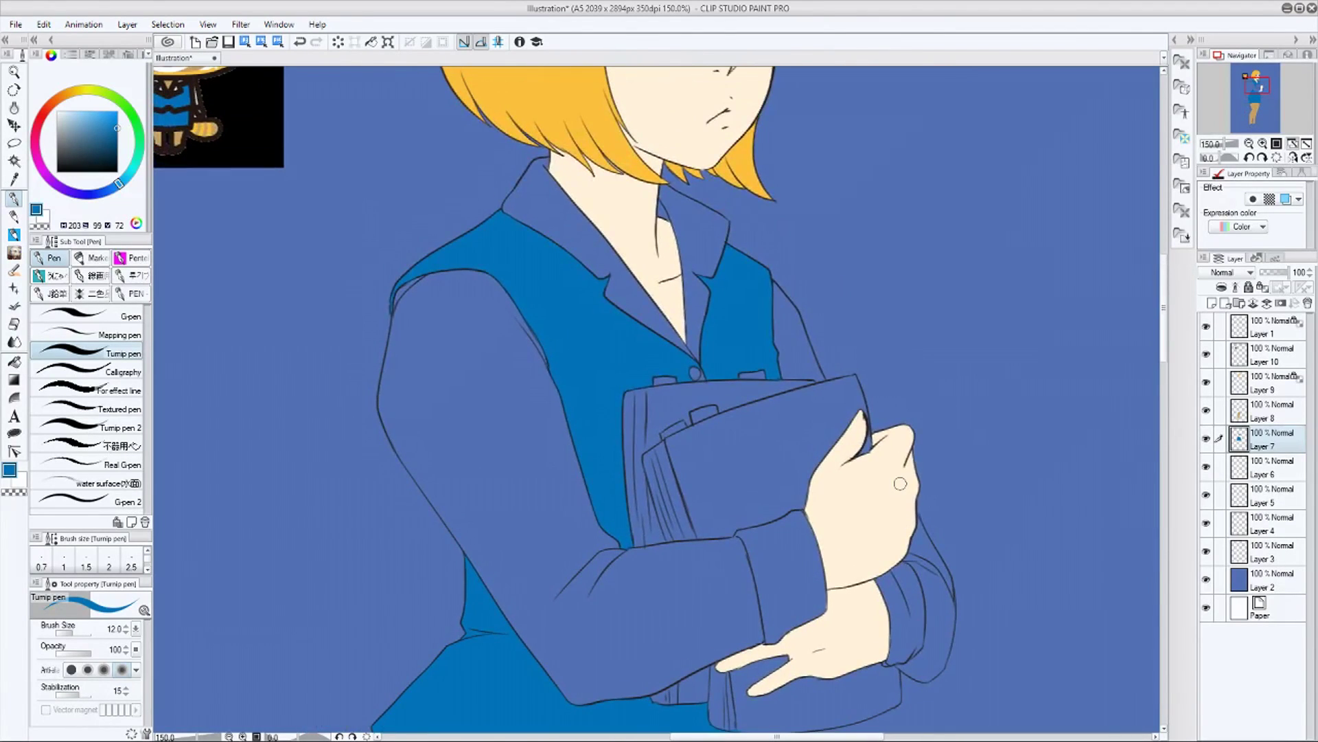
left_click(1265, 472)
key("x")
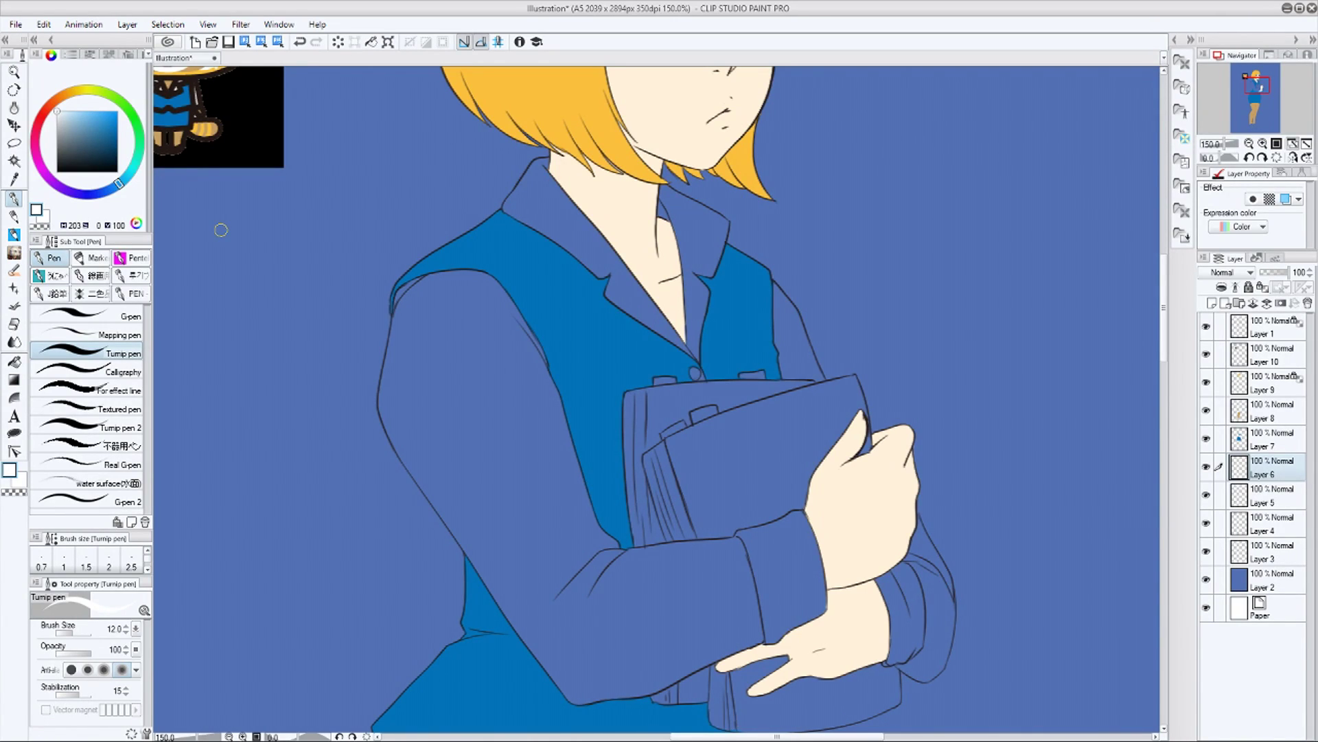
key("g")
left_click(559, 496)
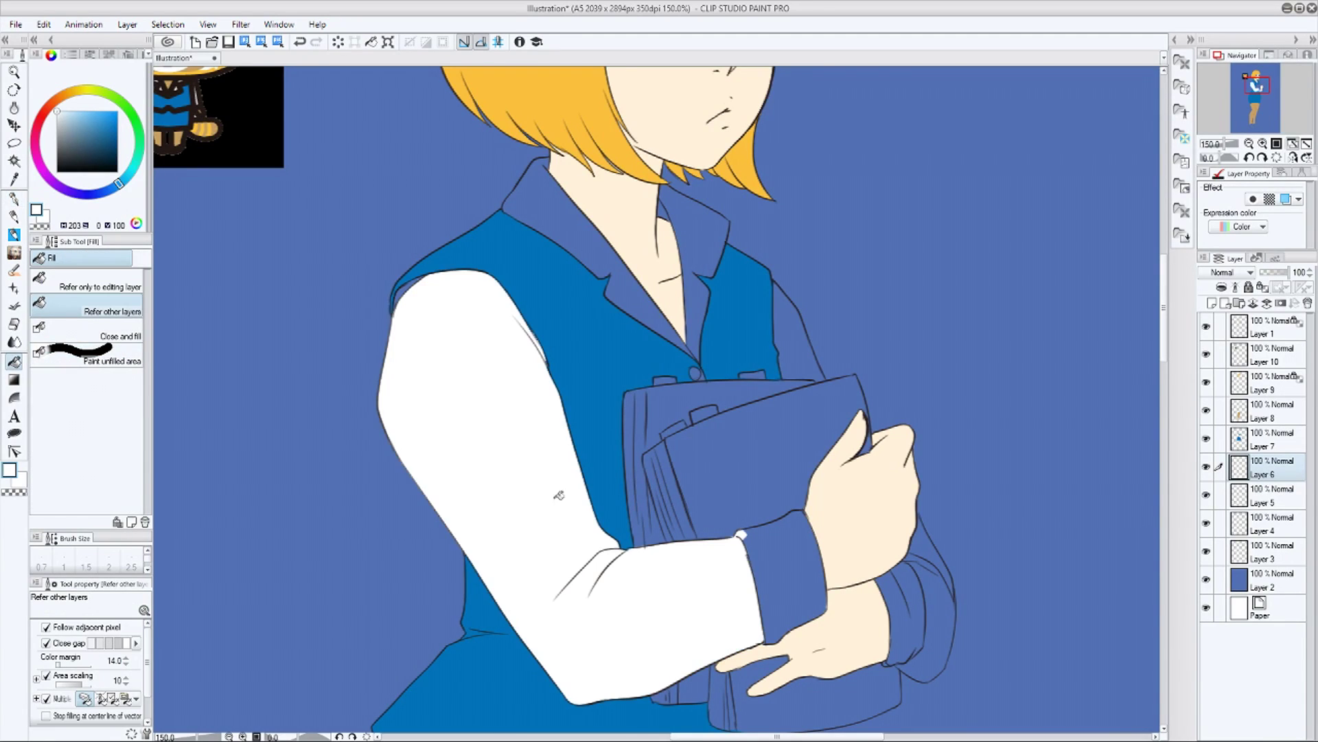
left_click(554, 204)
left_click(698, 295)
left_click(665, 207)
left_click(812, 357)
left_click(789, 577)
left_click(939, 607)
Touch up the vest's shoulder edge on Layer 7 with the sampled vest blue and the Turnip pen
key("p")
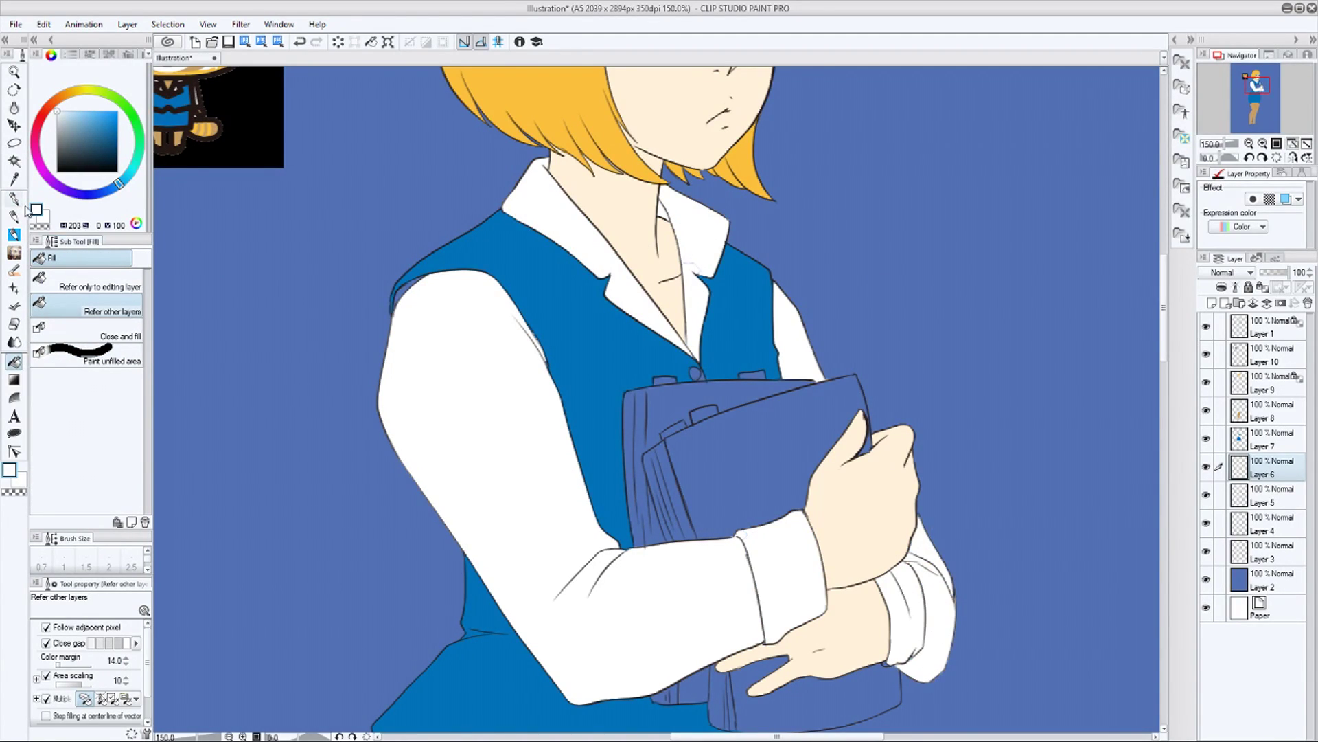
scroll(932, 635, "up", 2)
left_click(749, 395, "alt")
left_click(1273, 441)
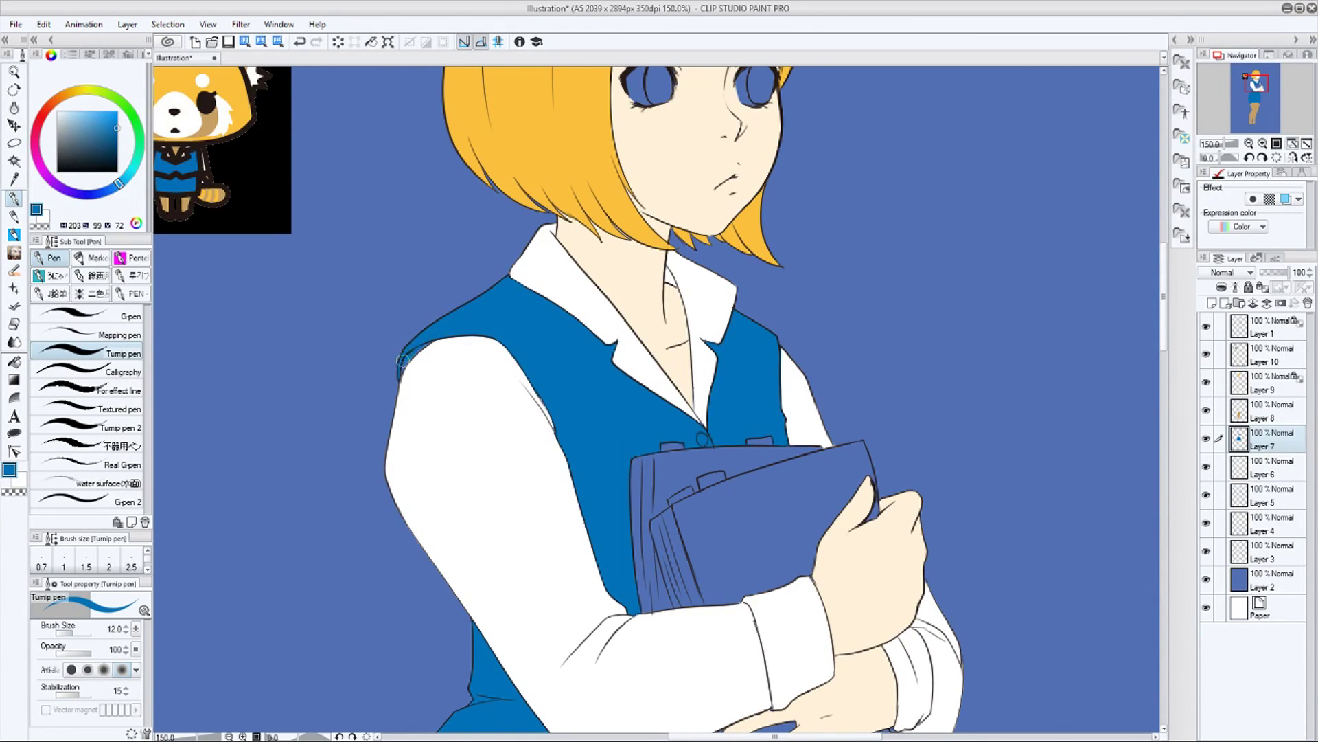
left_click_drag(864, 572, 795, 542)
Fill both clogs with pink at hue 352, saturation 26 and brightness 99 on Layer 5, referring to other layers
left_click(1275, 492)
left_click_drag(845, 271, 891, 439)
left_click_drag(45, 120, 35, 132)
left_click(72, 111)
left_click(41, 119)
left_click(73, 112)
left_click(38, 122)
left_click(19, 365)
key("ctrl+minus")
key("ctrl+minus")
key("ctrl+minus")
left_click_drag(939, 509, 928, 82)
left_click(578, 576)
left_click(621, 582)
left_click(536, 546)
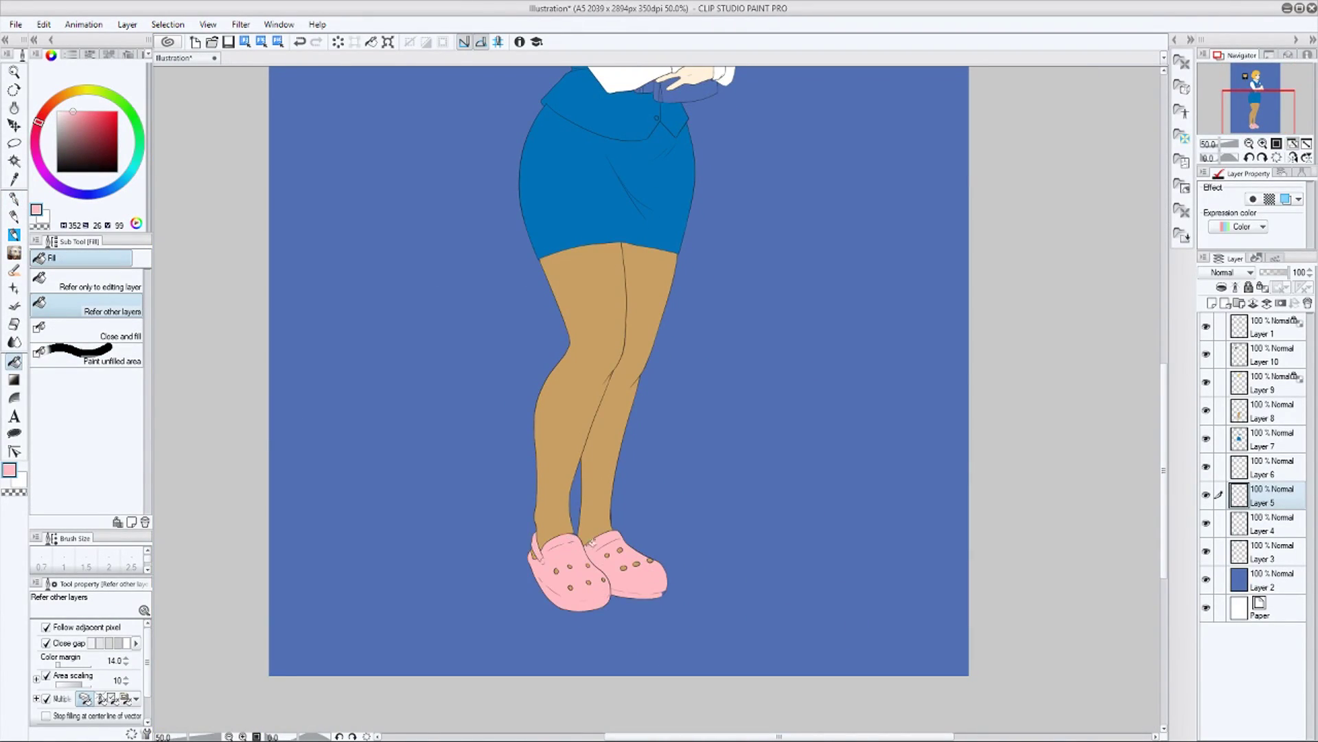
key("p")
scroll(659, 597, "up", 4)
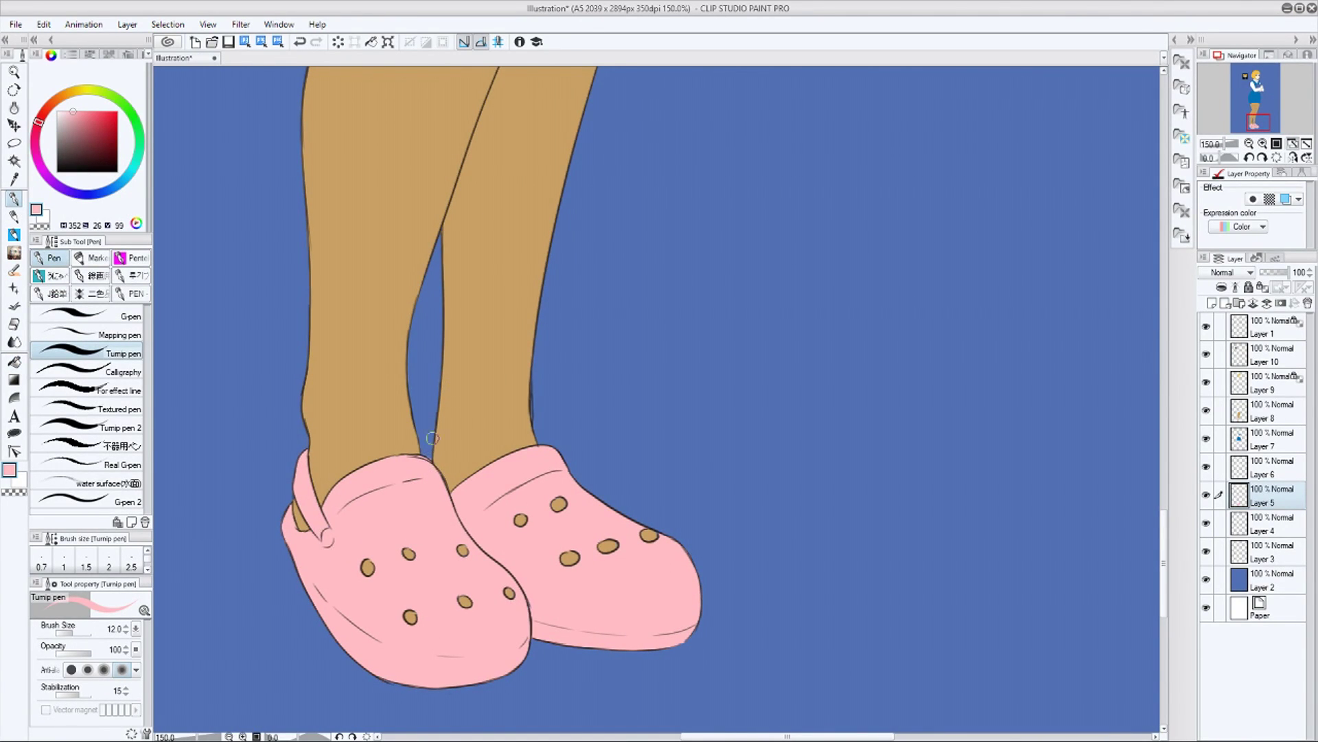
Fill the folders and papers in her arms with white on Layer 5
scroll(715, 318, "up", 15)
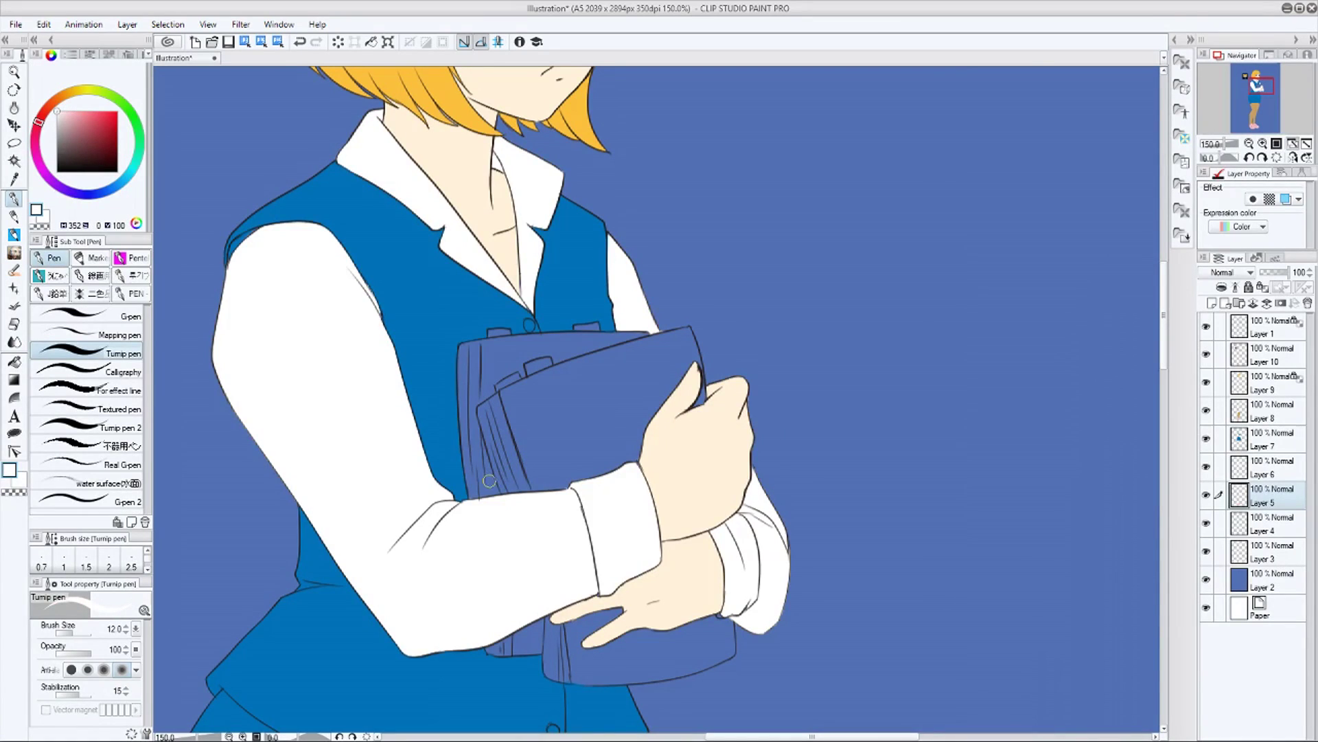
key("g")
mouse_move(541, 414)
left_mouse_down()
mouse_move(506, 424)
mouse_move(467, 373)
mouse_move(508, 476)
mouse_move(532, 636)
mouse_move(495, 647)
mouse_move(602, 665)
left_mouse_up()
key("p")
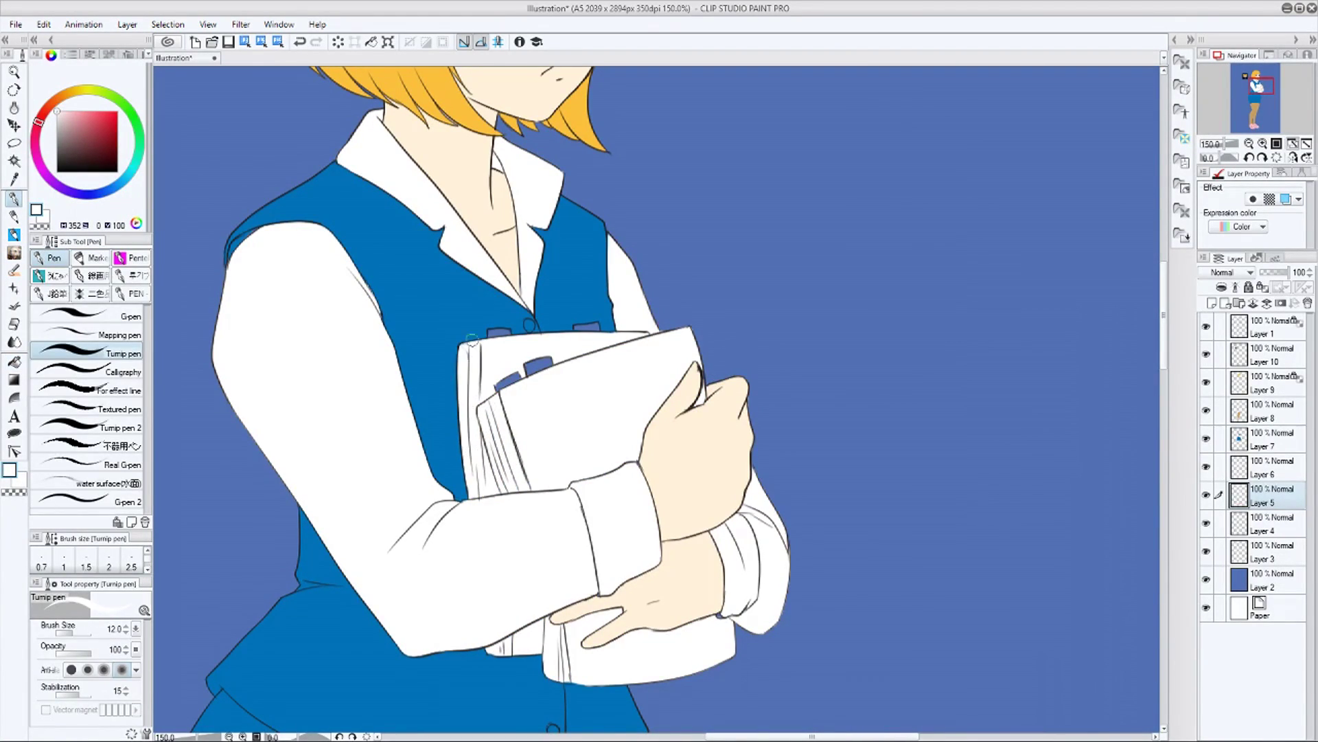
left_click(1273, 474)
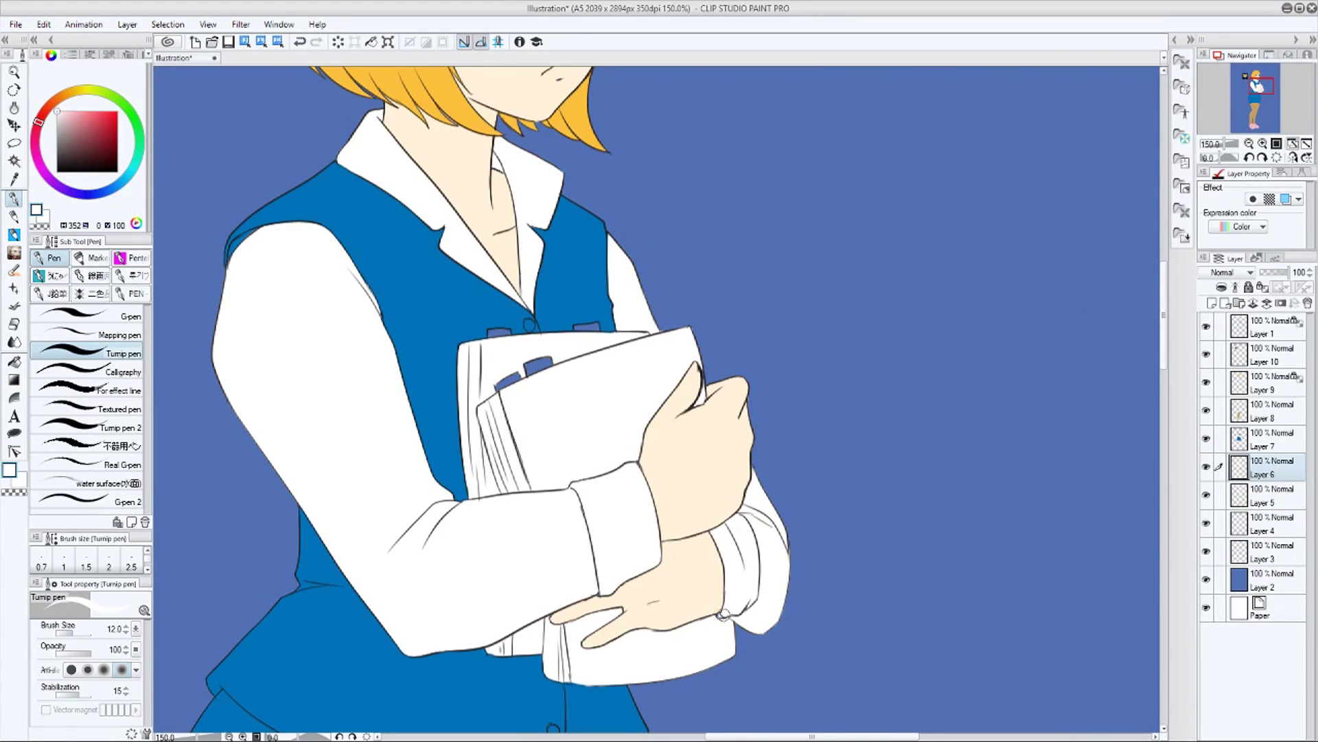
left_click(1265, 497)
left_click_drag(605, 343, 648, 481)
left_click(118, 133)
mouse_move(545, 524)
left_mouse_down()
mouse_move(574, 506)
mouse_move(533, 472)
mouse_move(549, 469)
left_mouse_up()
key("ctrl+z")
Paint the folder tabs red, green, blue and yellow on Layer 4 with the Turnip pen
left_click(1267, 525)
left_click(138, 126)
left_click(106, 191)
left_click(80, 90)
left_click_drag(640, 464, 620, 466)
left_click(118, 111)
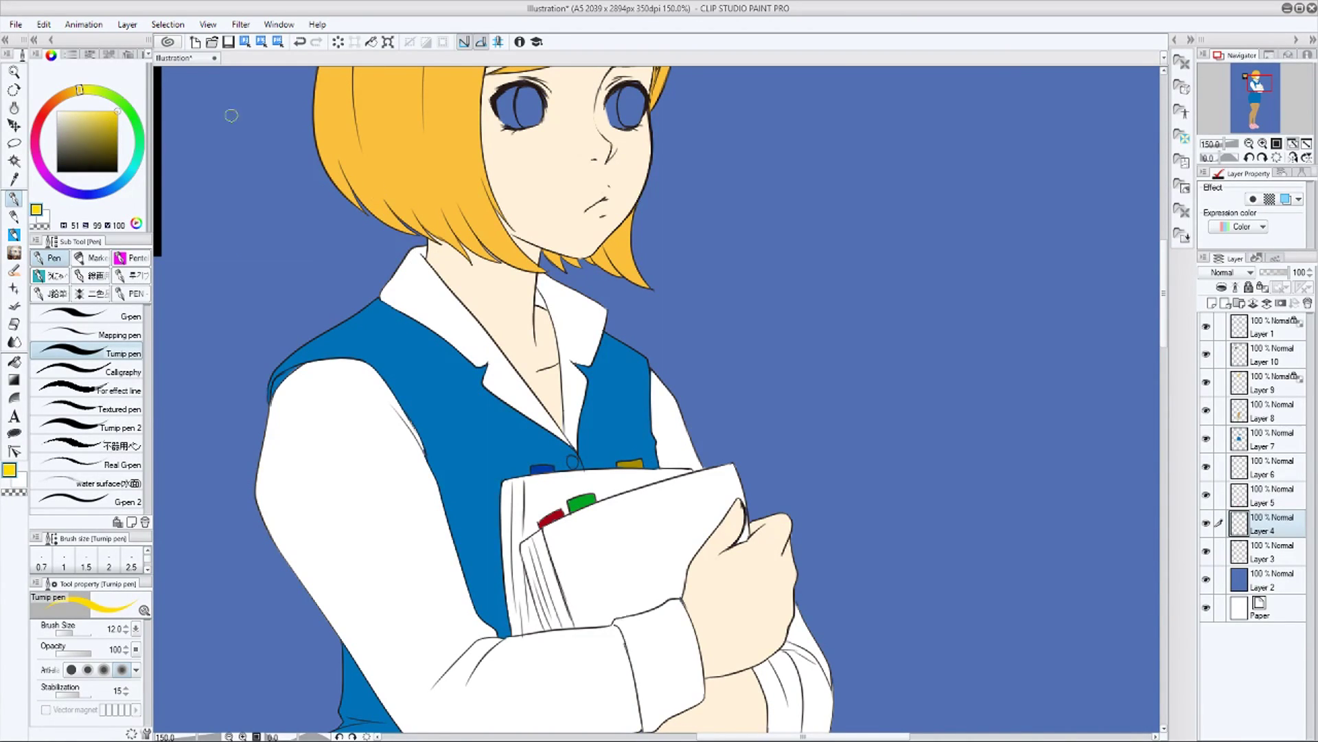
Fill both irises on Layer 4 with the near-black sampled from the eye outline
left_click_drag(677, 412, 855, 612)
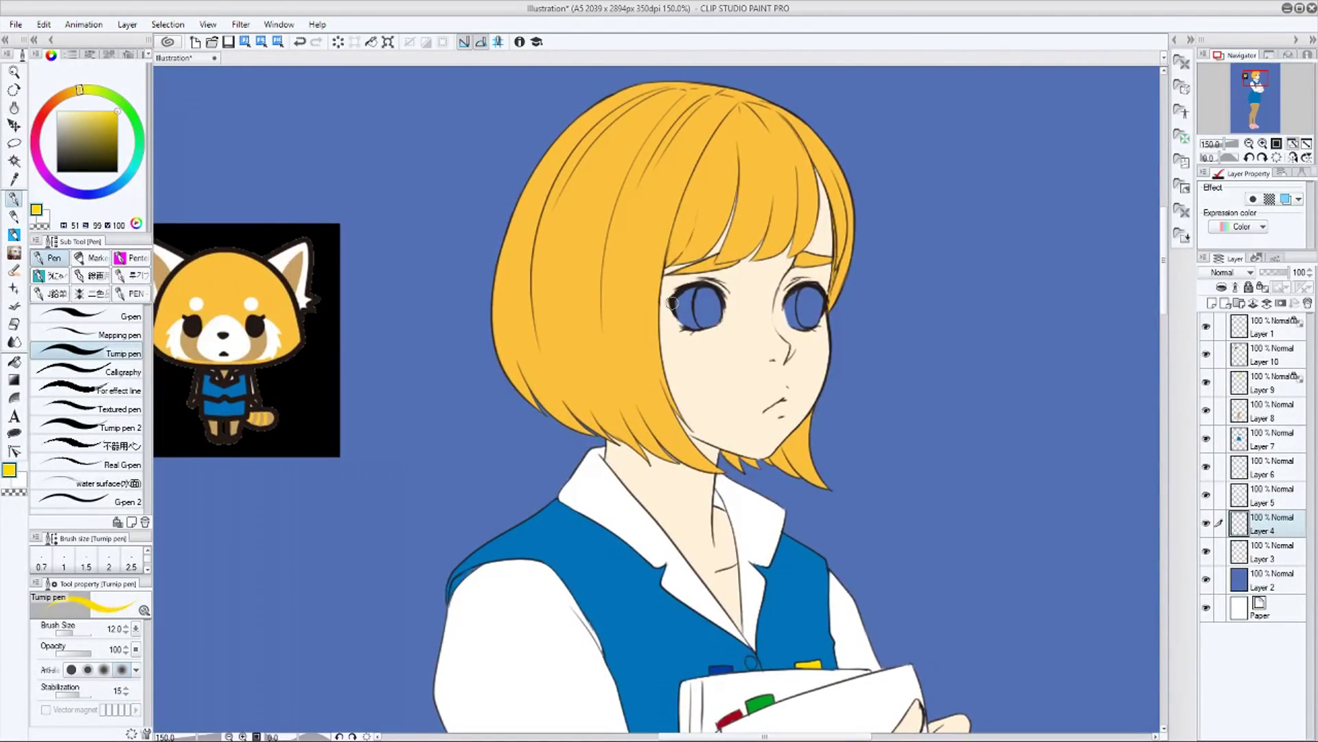
left_click(672, 303, "alt")
left_click(14, 362)
left_click(717, 306)
left_click(814, 307)
key("p")
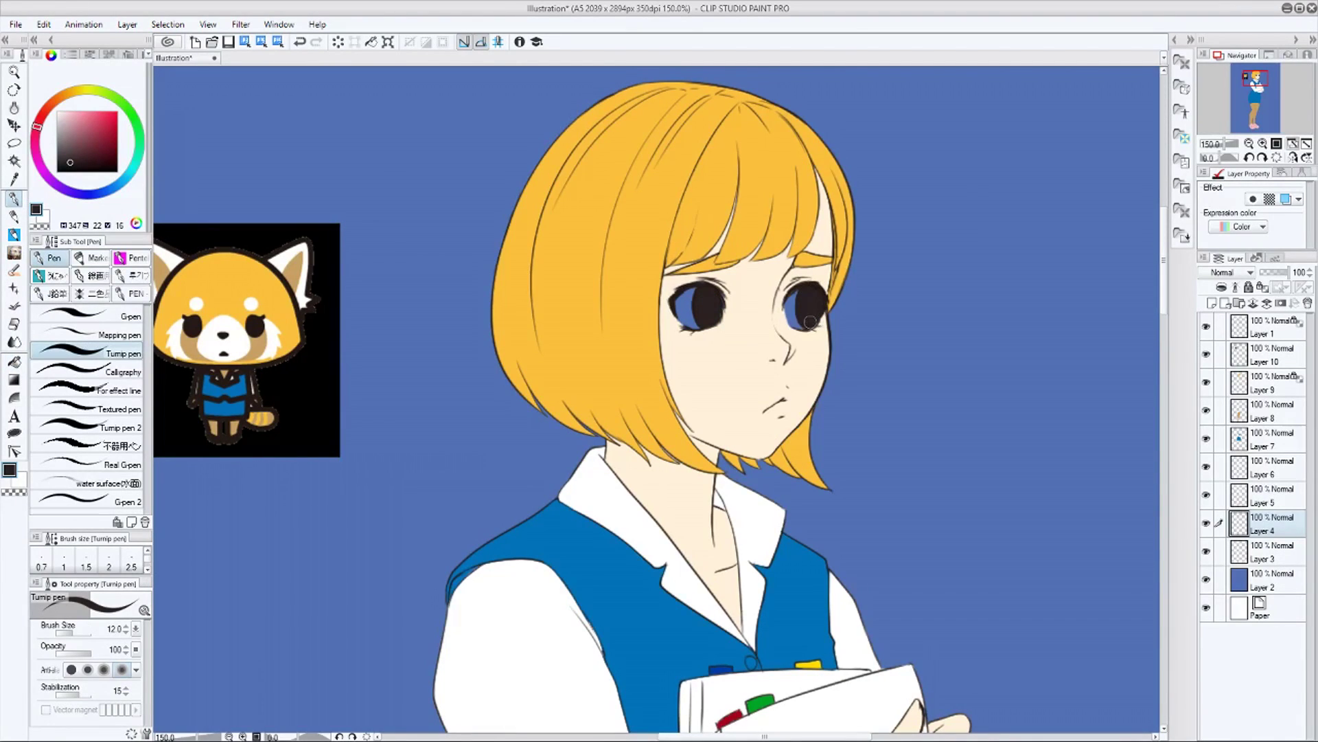
Refill both irises with a lighter greyish brown at hue 347, saturation 21 and brightness 37
left_click(70, 150)
key("g")
left_click(707, 306)
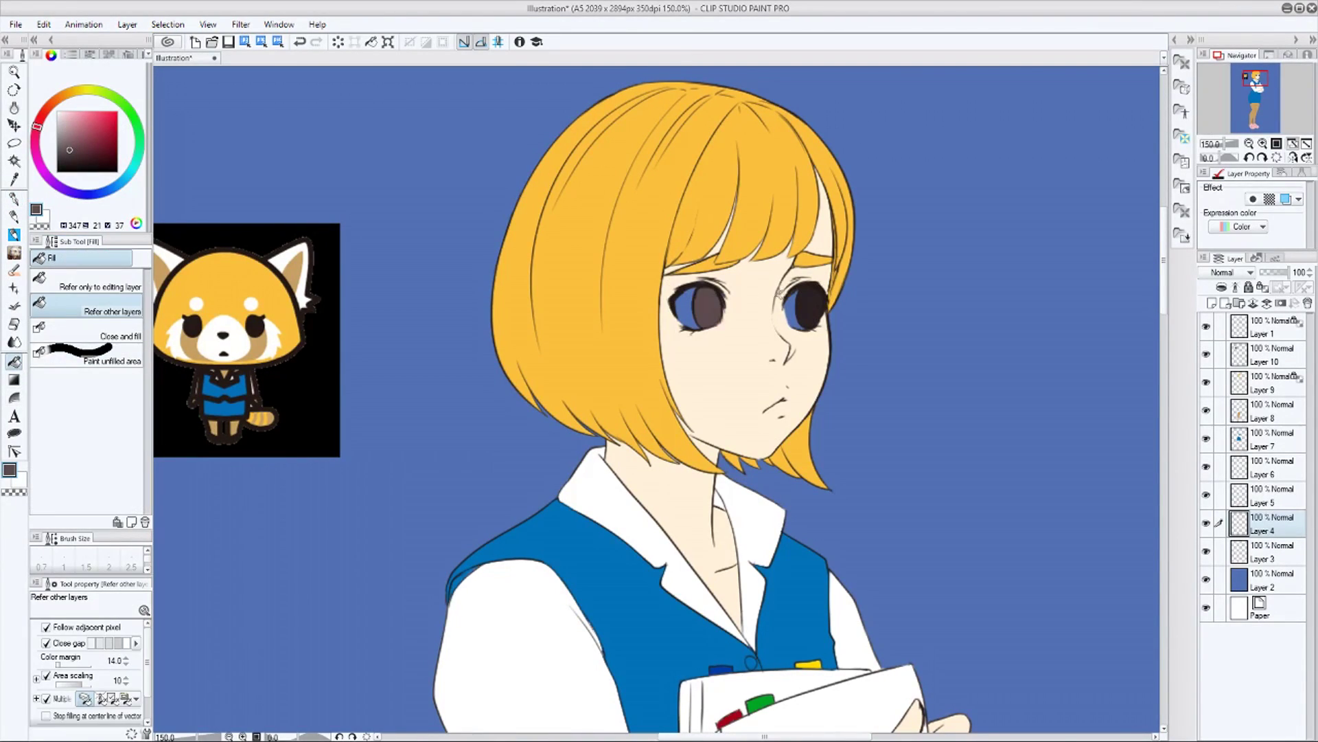
left_click(809, 306)
key("p")
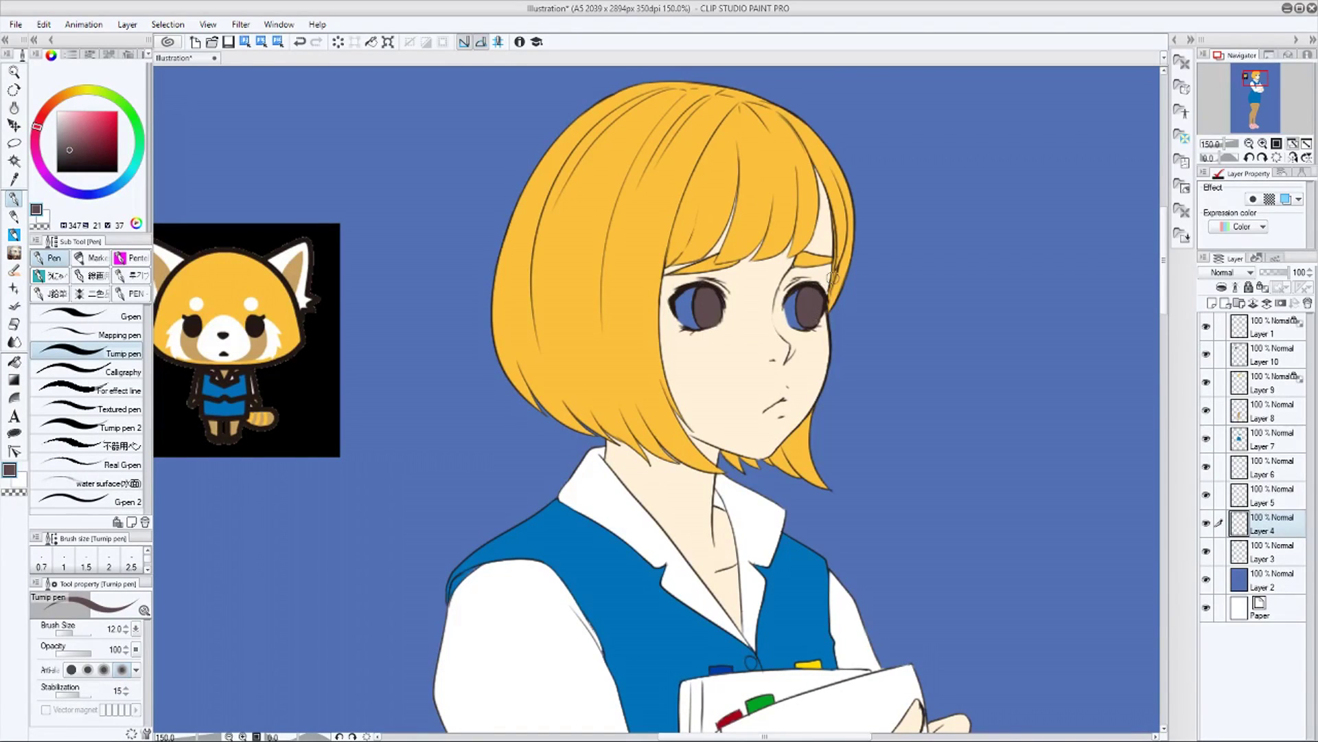
Paint the whites of both eyes with pure white on Layer 3 using the Turnip pen
left_click(1262, 555)
left_click(57, 111)
mouse_move(695, 289)
left_mouse_down()
mouse_move(703, 331)
mouse_move(695, 304)
left_mouse_up()
left_click_drag(788, 328, 797, 292)
Hide Layer 10 with the red panda reference image and return to a close view of the face
key("ctrl+minus")
key("ctrl+minus")
key("ctrl+minus")
key("ctrl+minus")
key("ctrl+minus")
mouse_move(993, 505)
left_mouse_down()
mouse_move(968, 341)
mouse_move(999, 491)
left_mouse_up()
left_click(1207, 355)
key("ctrl+plus")
key("ctrl+plus")
key("ctrl+plus")
key("ctrl+plus")
key("ctrl+plus")
left_click_drag(1092, 142, 1041, 261)
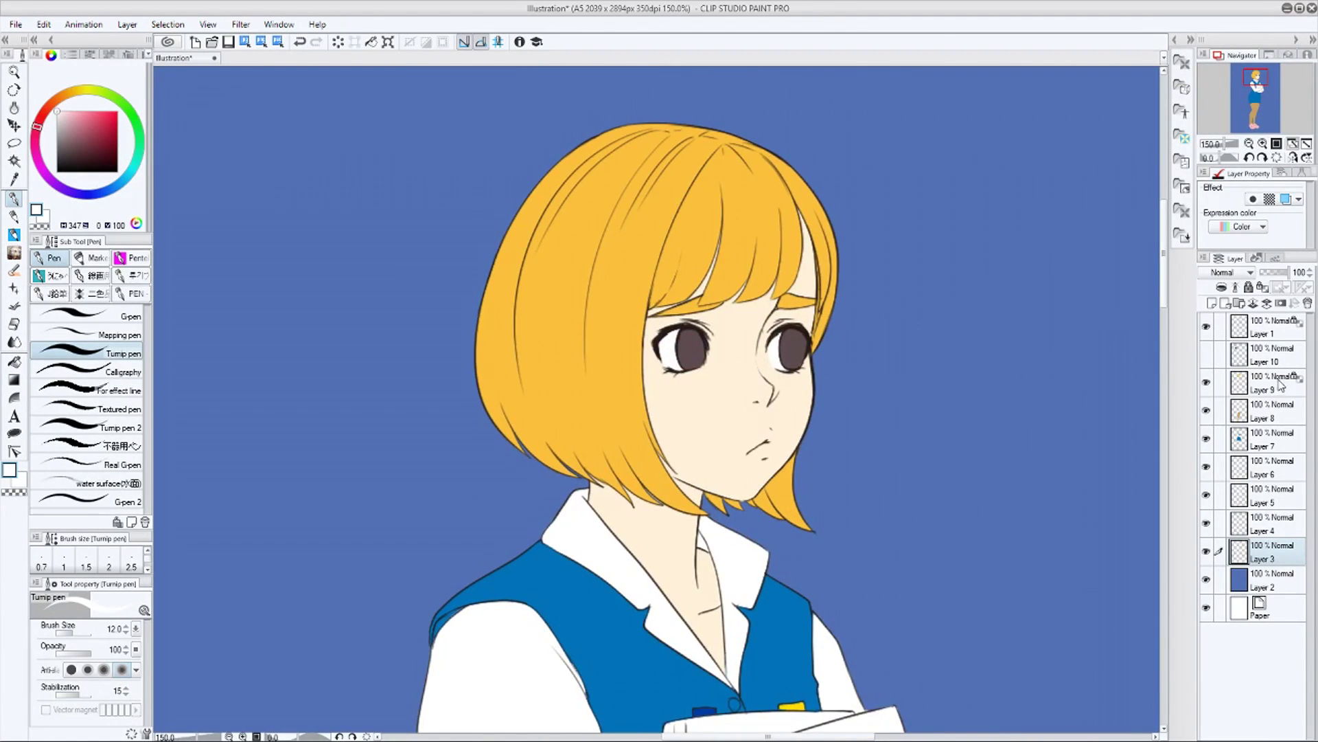
Duplicate the line art on Layer 1 and apply a blur filter to the copy
left_click(1279, 385)
left_click(1264, 332)
left_click(1213, 415)
left_click(1206, 327)
left_click(241, 24)
left_click(1206, 327)
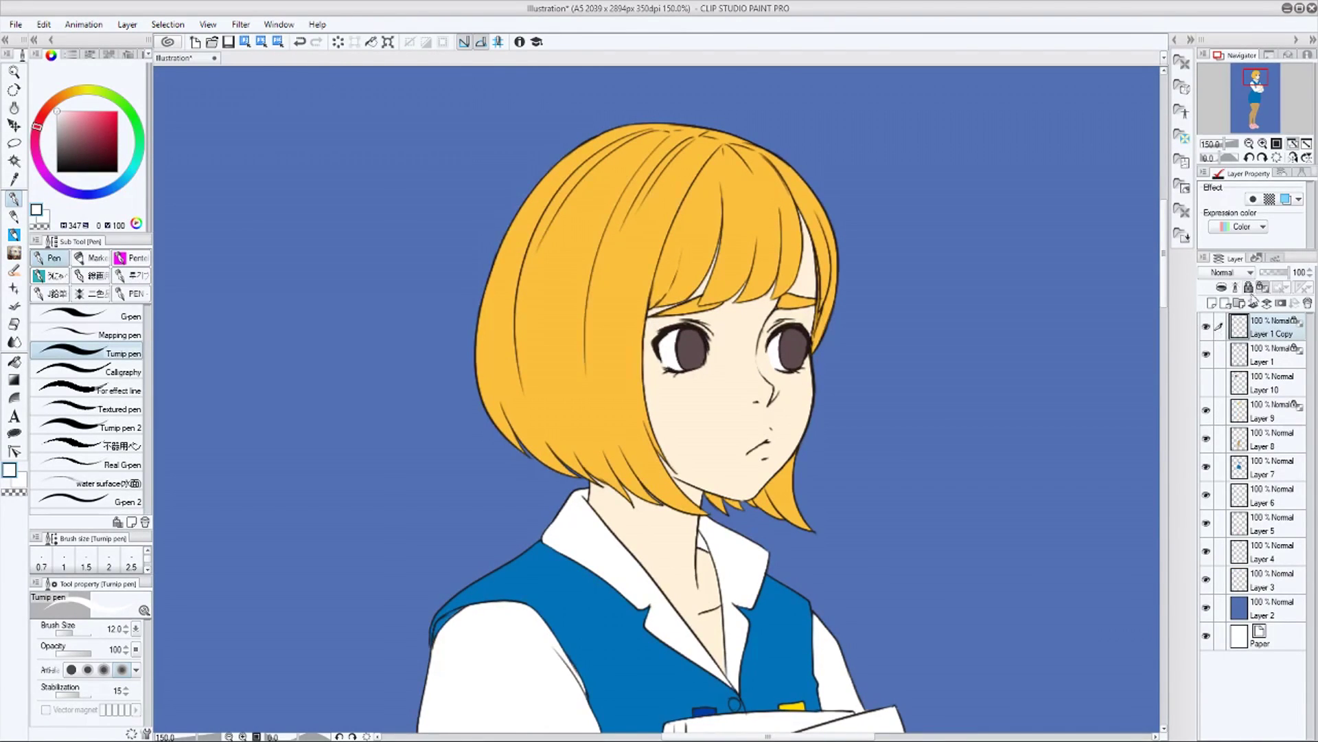
left_click(434, 68)
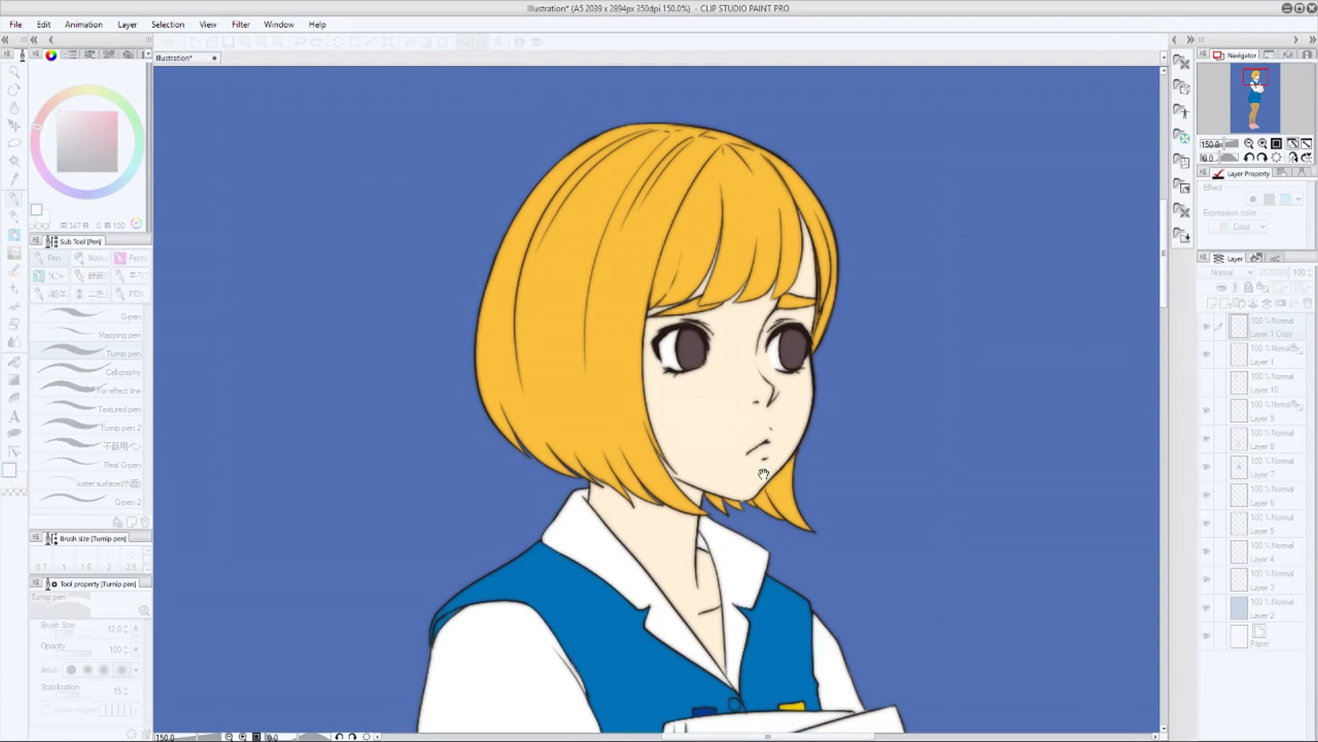
left_click(899, 403)
Set Layer 1 Copy to Multiply at 62% opacity and lock its transparent pixels
left_click(1232, 273)
left_click(1225, 315)
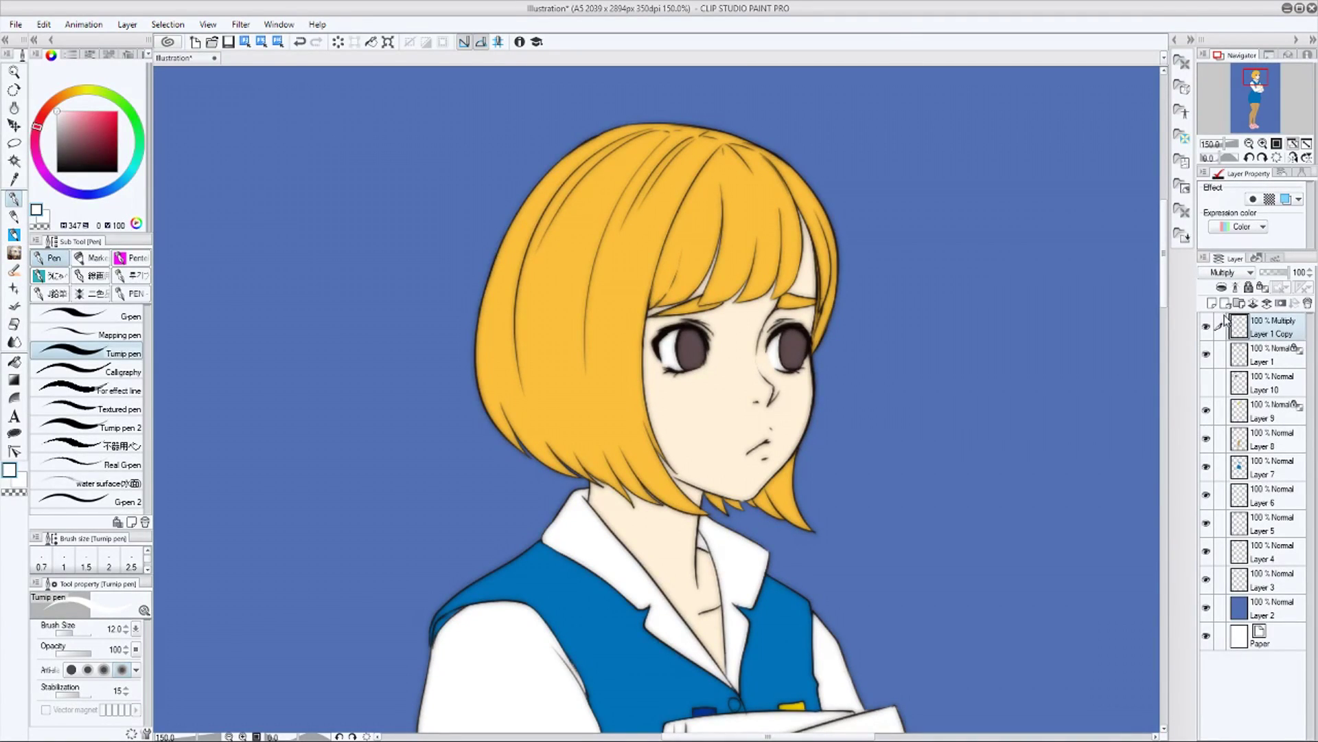
left_click(1227, 287)
left_click(1245, 270)
left_click(1224, 314)
left_click(1266, 289)
left_click_drag(1008, 523, 998, 483)
left_click(1278, 271)
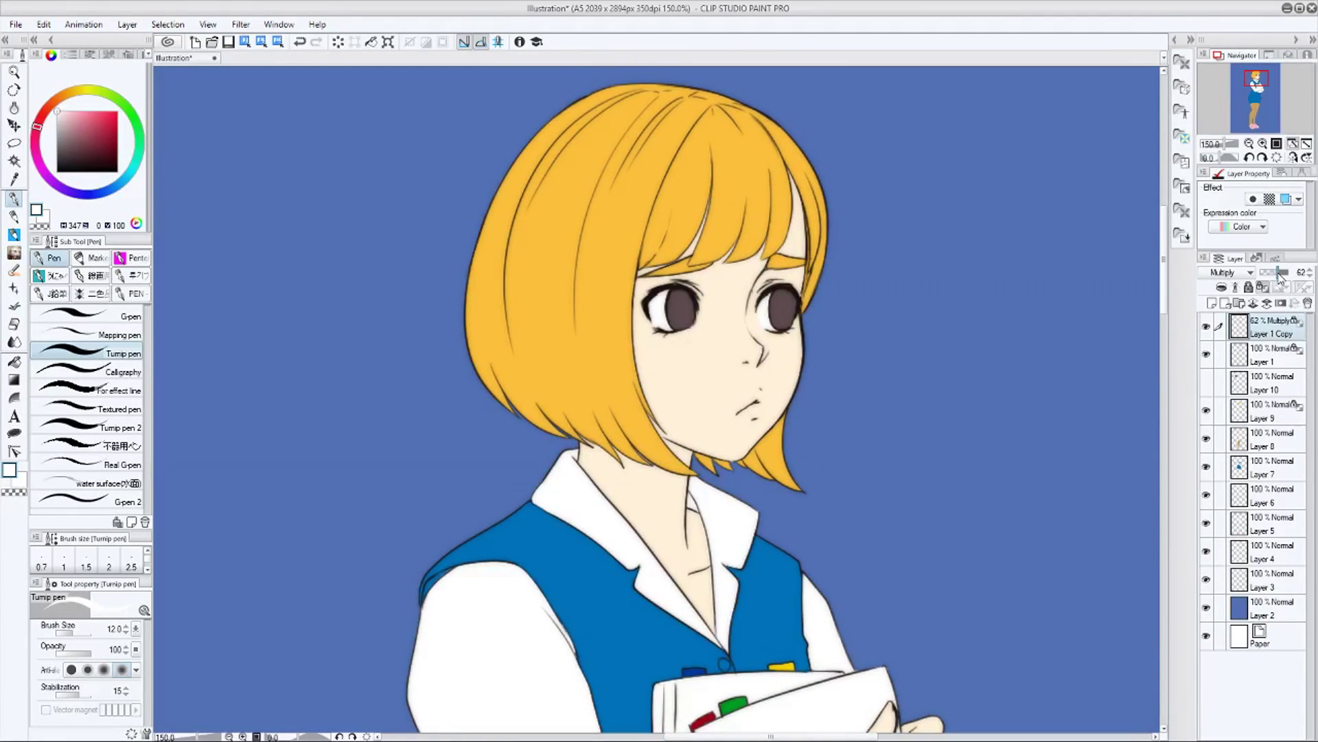
Paint a band of pale highlights across the upper hair on Layer 9 with the Oil paint brush
left_click(1271, 405)
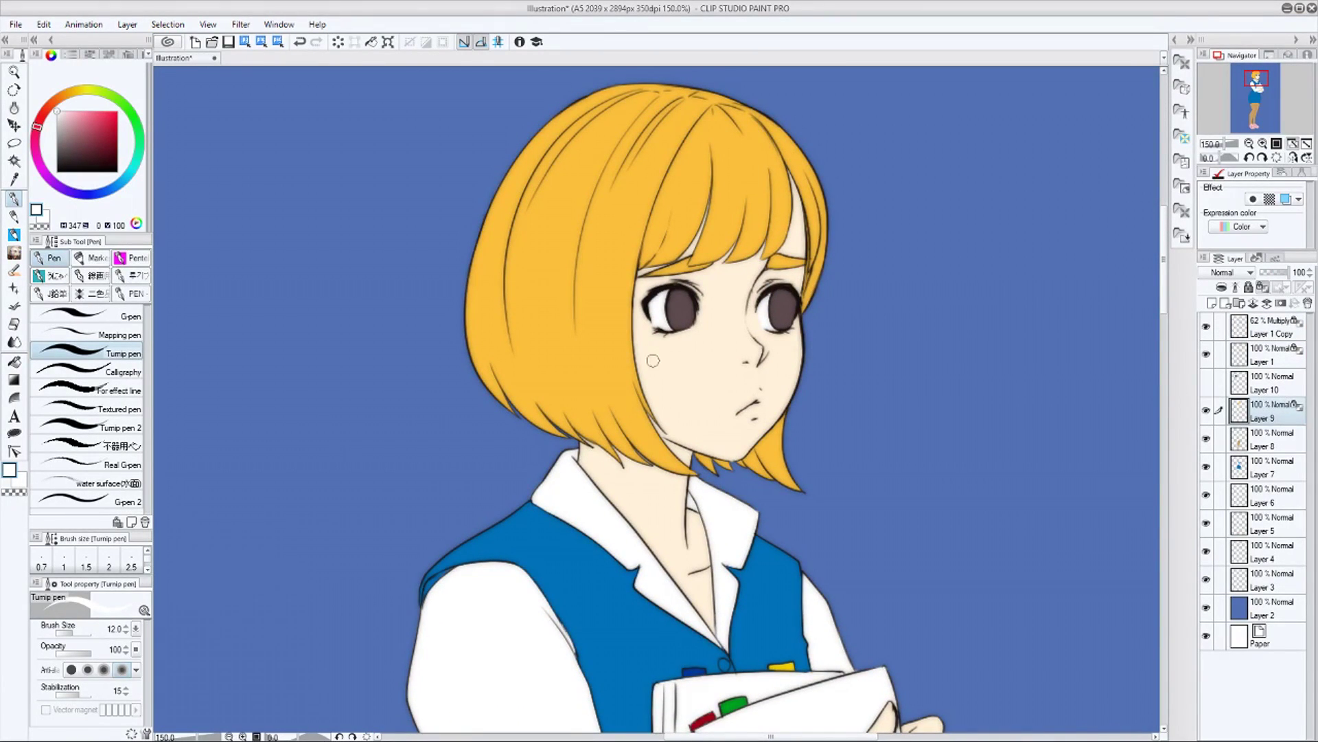
left_click(584, 329, "alt")
left_click_drag(72, 115, 54, 110)
left_click(14, 271)
mouse_move(548, 139)
left_mouse_down()
mouse_move(585, 142)
mouse_move(555, 220)
mouse_move(603, 147)
mouse_move(570, 262)
mouse_move(625, 143)
mouse_move(608, 228)
mouse_move(622, 243)
mouse_move(673, 146)
mouse_move(675, 193)
mouse_move(696, 150)
mouse_move(706, 243)
mouse_move(735, 160)
mouse_move(755, 226)
mouse_move(782, 185)
mouse_move(813, 224)
mouse_move(780, 202)
left_mouse_up()
Paint brown shadows at hue 24 and saturation 51 along the side and lower strands of the bob on Layer 9
left_click(57, 98)
left_click(88, 129)
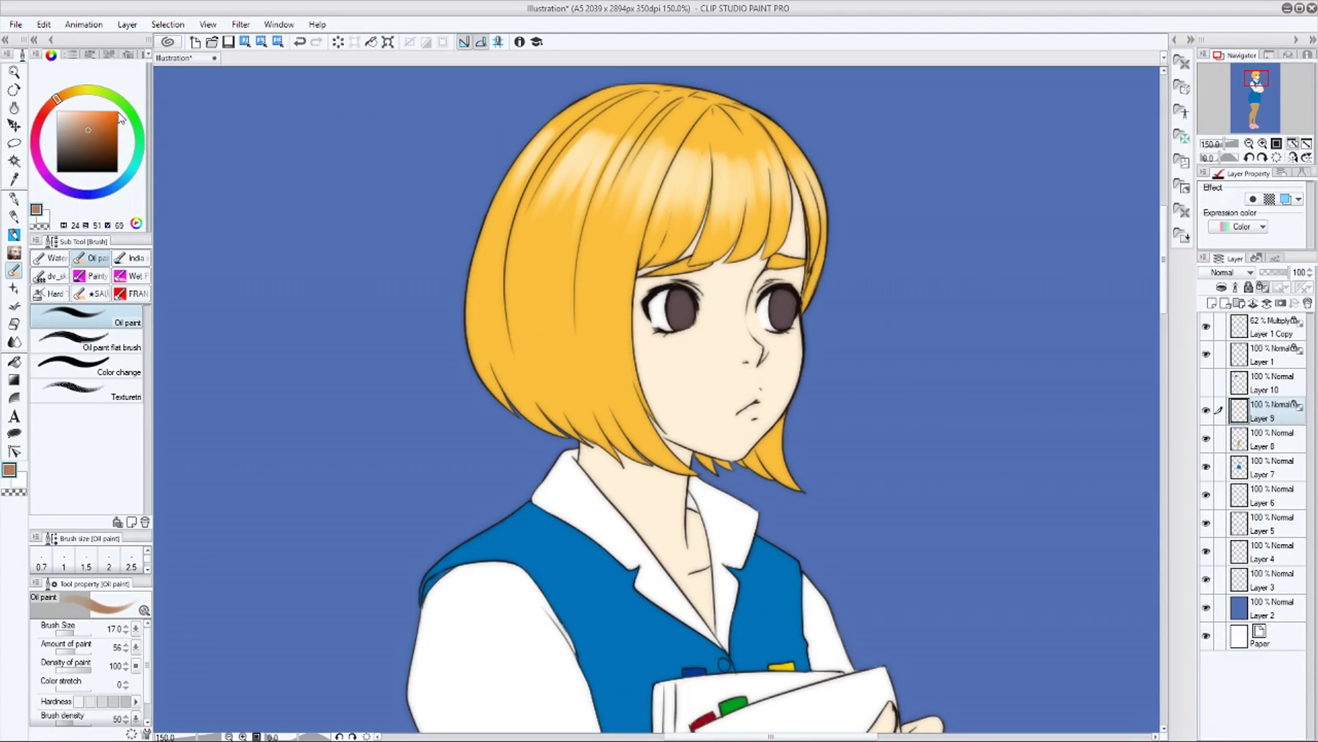
mouse_move(705, 446)
left_mouse_down()
mouse_move(680, 299)
mouse_move(694, 486)
mouse_move(640, 382)
left_mouse_up()
mouse_move(582, 240)
left_mouse_down()
mouse_move(646, 460)
mouse_move(619, 296)
mouse_move(610, 441)
mouse_move(582, 424)
mouse_move(531, 338)
mouse_move(523, 250)
mouse_move(505, 373)
mouse_move(555, 436)
left_mouse_up()
mouse_move(541, 427)
left_mouse_down()
mouse_move(513, 345)
mouse_move(489, 343)
left_mouse_up()
left_click_drag(474, 309, 496, 394)
left_click_drag(635, 333, 652, 436)
Shade the eyebrows, fringe, crown and the hair behind the jaw with the same brown on Layer 9
mouse_move(813, 248)
left_mouse_down()
mouse_move(800, 285)
mouse_move(771, 261)
mouse_move(652, 278)
left_mouse_up()
mouse_move(776, 273)
left_mouse_down()
mouse_move(821, 234)
mouse_move(817, 309)
left_mouse_up()
mouse_move(755, 440)
left_mouse_down()
mouse_move(790, 485)
mouse_move(778, 443)
left_mouse_up()
mouse_move(653, 263)
left_mouse_down()
mouse_move(690, 239)
mouse_move(660, 218)
mouse_move(656, 266)
left_mouse_up()
left_click_drag(703, 206, 695, 267)
left_click_drag(747, 200, 742, 266)
left_click_drag(781, 225, 774, 252)
left_click_drag(789, 233, 786, 180)
left_click_drag(730, 108, 756, 178)
left_click_drag(760, 175, 671, 161)
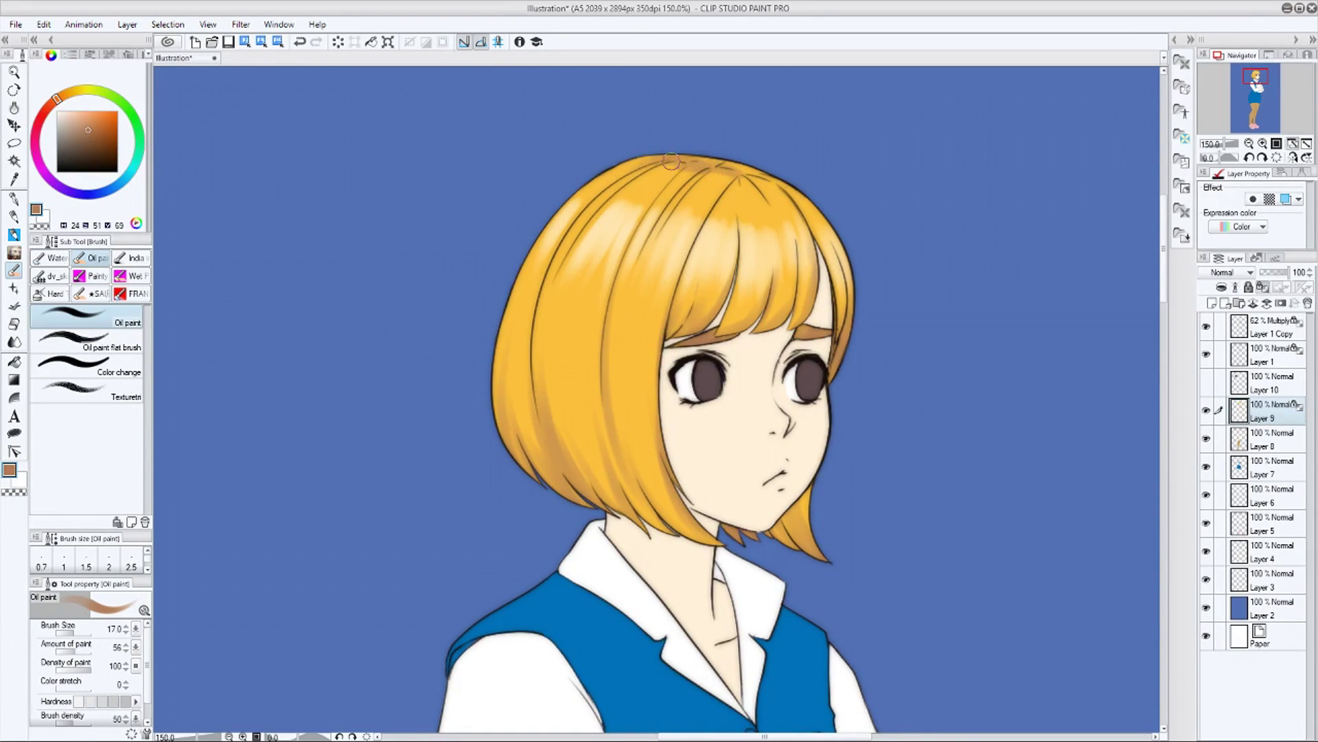
Lock Layer 8's transparent pixels and paint skin shadow at hue 24, saturation 56 and brightness 81 along the jaw and cheek
left_click(1270, 439)
left_click(77, 125)
left_click(56, 99)
left_click(85, 129)
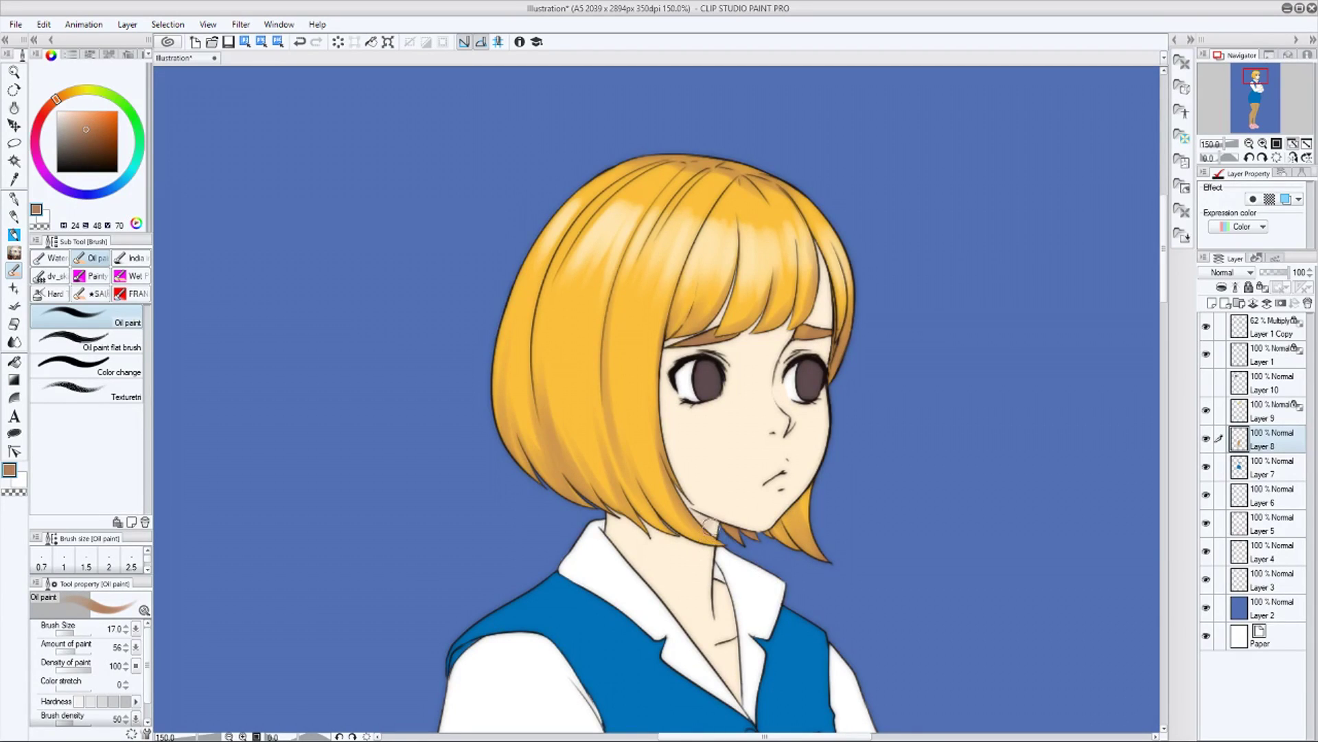
key("ctrl+z")
mouse_move(711, 527)
left_mouse_down()
mouse_move(715, 498)
mouse_move(704, 525)
mouse_move(666, 485)
mouse_move(719, 527)
mouse_move(675, 474)
mouse_move(775, 536)
mouse_move(720, 539)
mouse_move(784, 508)
left_mouse_up()
left_click(1263, 287)
left_click(90, 123)
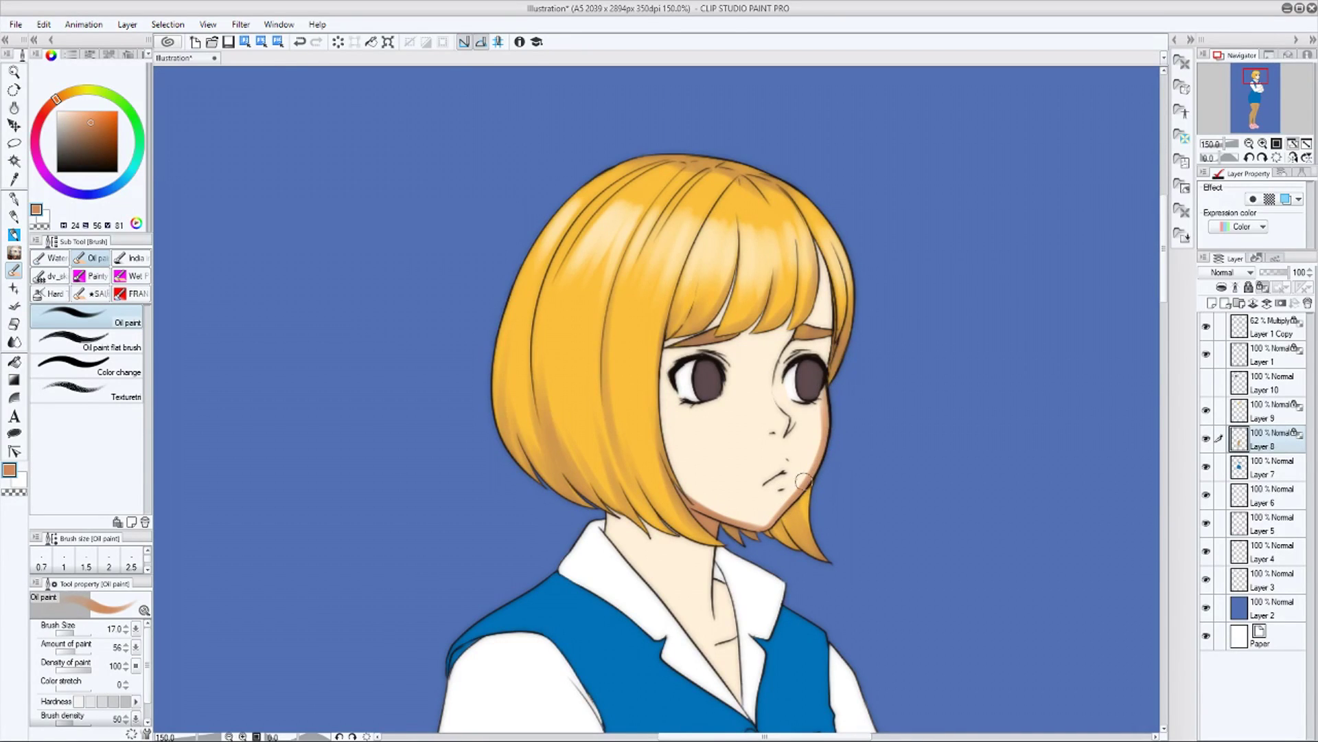
Soften the jaw and cheek shadow on Layer 8 with the Blur tool at size 20
key("g")
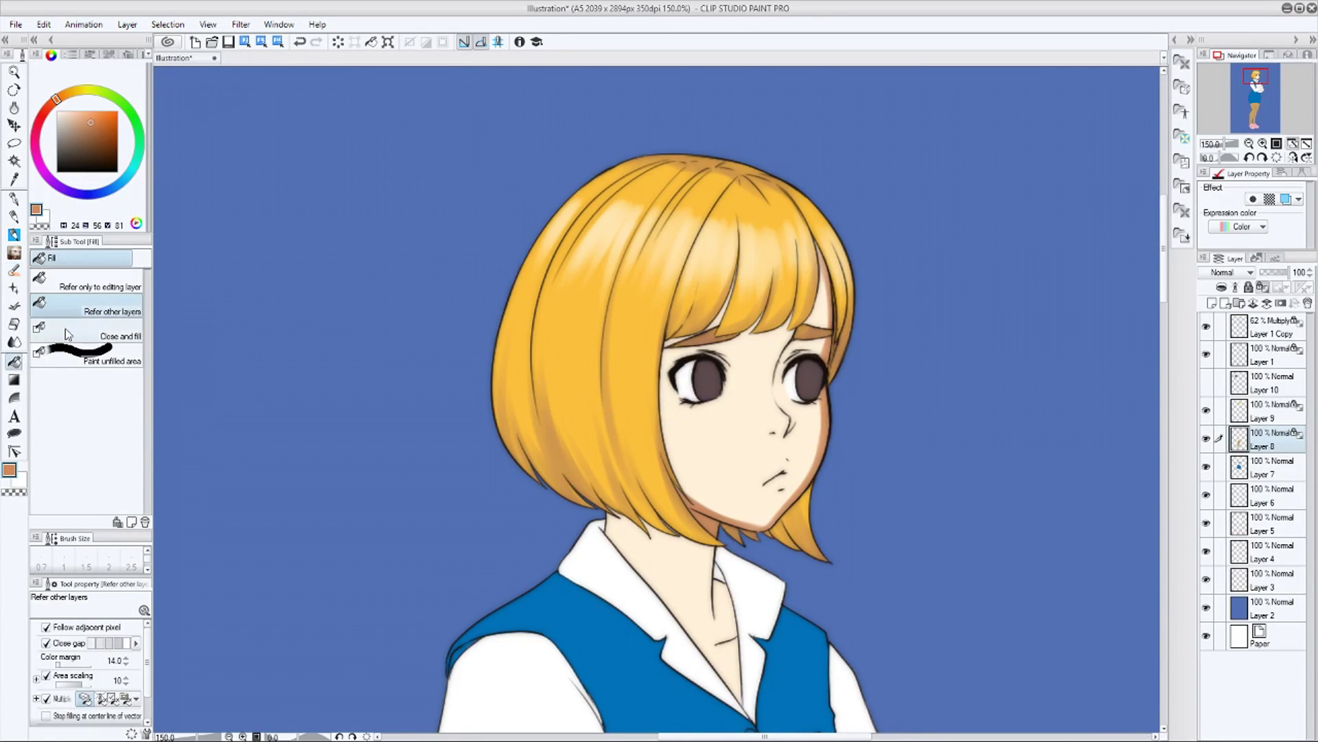
left_click(14, 342)
mouse_move(772, 516)
left_mouse_down()
mouse_move(821, 439)
mouse_move(812, 463)
mouse_move(816, 270)
mouse_move(825, 420)
mouse_move(811, 421)
mouse_move(787, 511)
left_mouse_up()
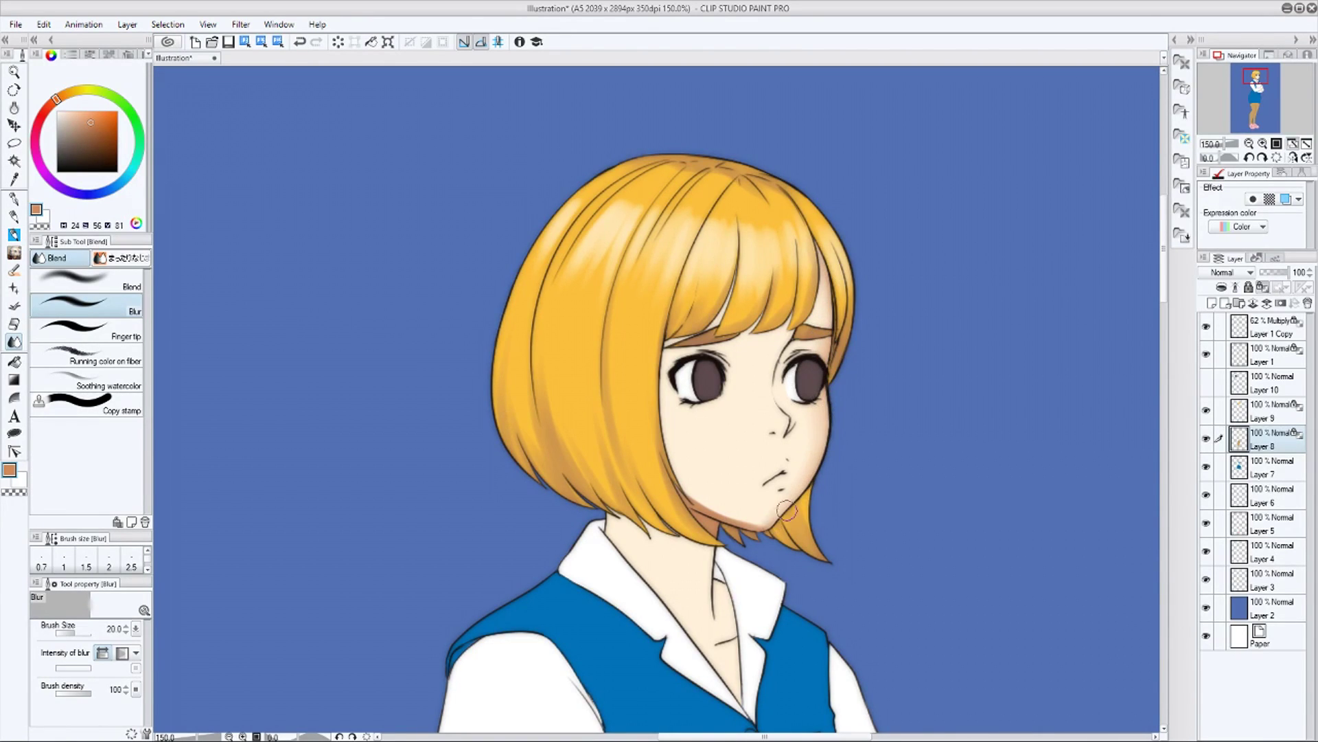
Shade beside the nose bridge and around the mouth with a size 10 Oil paint brush, and blur the shading
key("b")
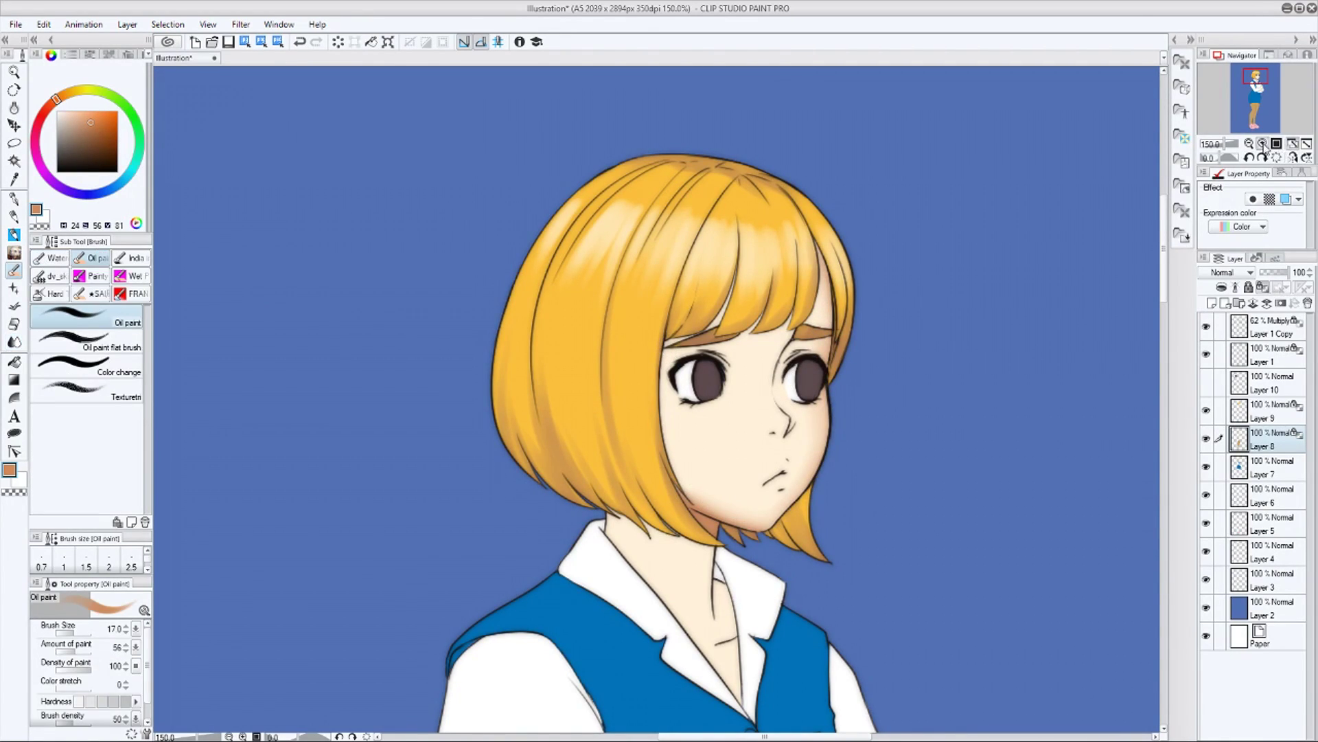
left_click(1262, 143)
key("bracketleft")
mouse_move(626, 491)
left_mouse_down()
mouse_move(609, 426)
mouse_move(625, 473)
mouse_move(623, 425)
left_mouse_up()
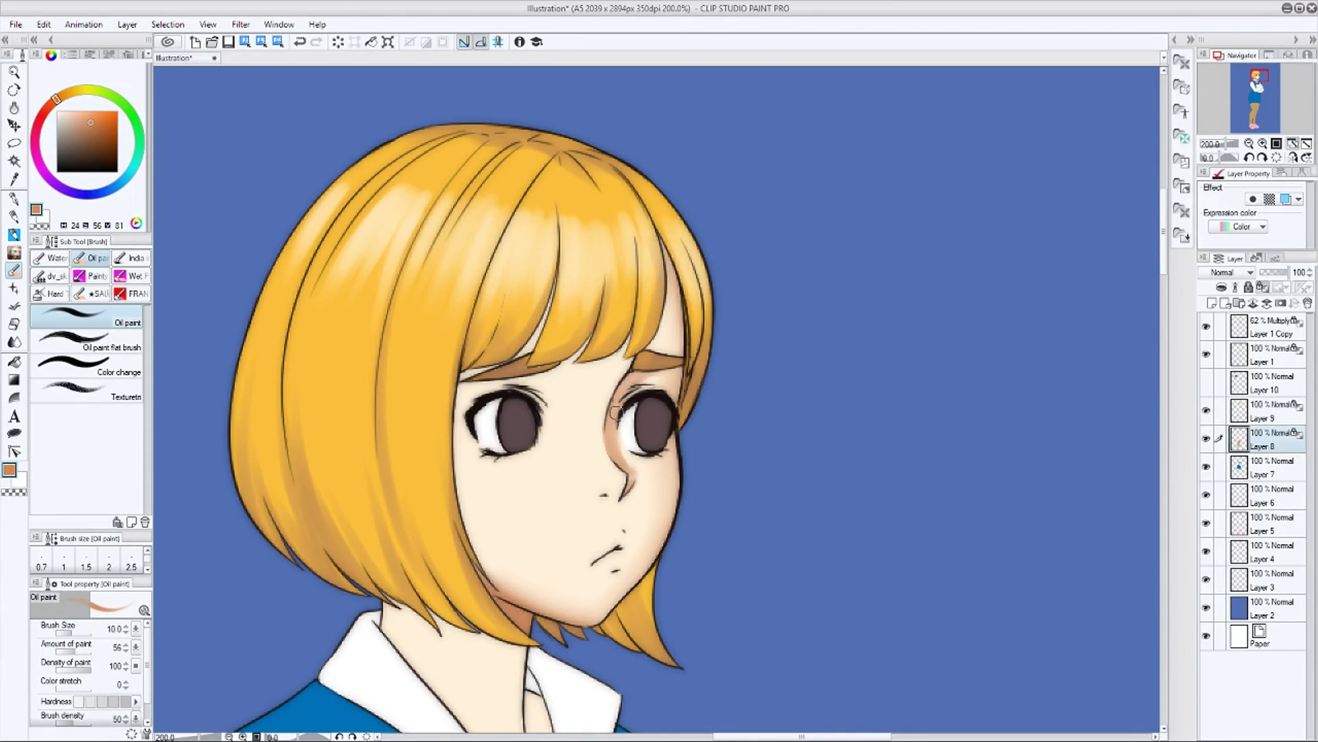
mouse_move(622, 534)
left_mouse_down()
mouse_move(594, 559)
mouse_move(622, 537)
mouse_move(615, 573)
mouse_move(629, 553)
mouse_move(473, 494)
mouse_move(644, 484)
mouse_move(636, 474)
mouse_move(633, 580)
left_mouse_up()
left_click(14, 341)
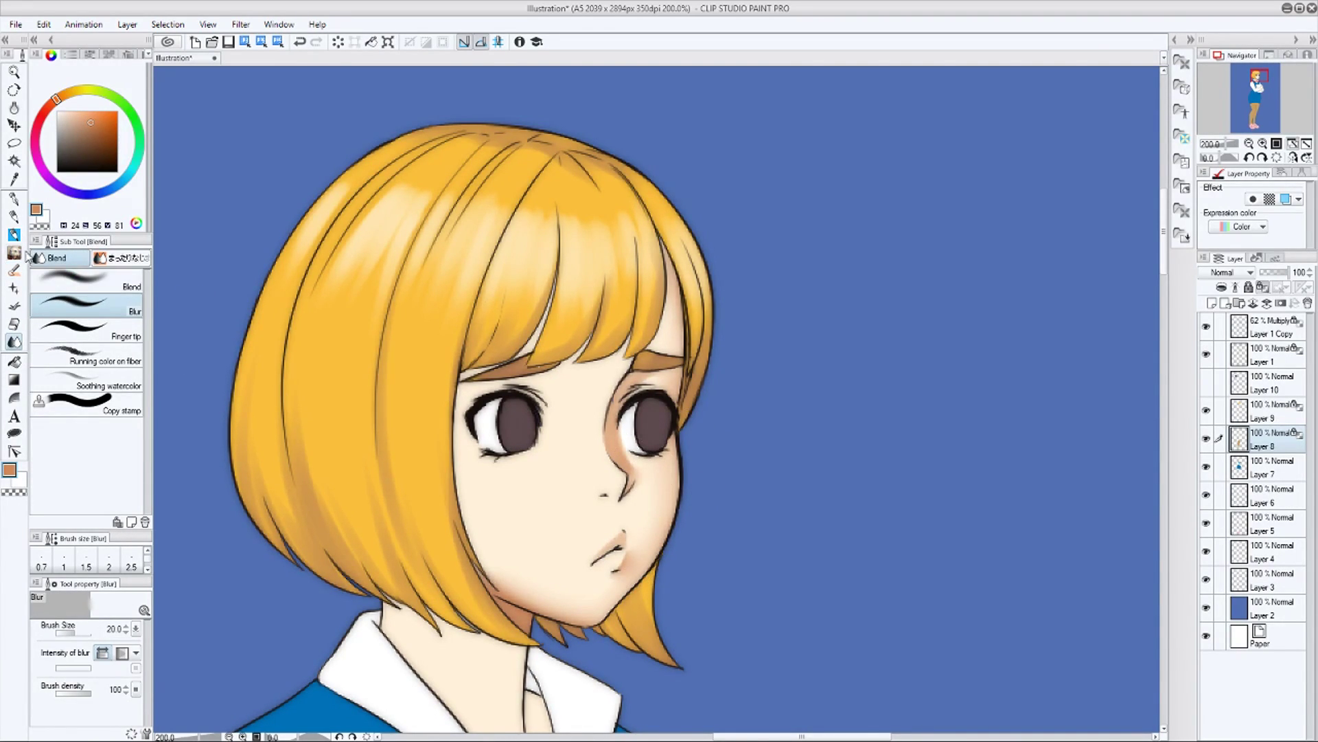
Paint skin shadow under the fringe and down the face edge beside the hair on Layer 8
left_click(14, 270)
mouse_move(554, 296)
left_mouse_down()
mouse_move(547, 322)
mouse_move(481, 356)
mouse_move(457, 488)
mouse_move(490, 596)
left_mouse_up()
left_click_drag(462, 474, 489, 579)
left_click_drag(460, 393, 473, 549)
left_click_drag(460, 483, 492, 580)
Shade the skin around both eyes with a size 17 Oil paint brush and soften it with Blur
key("bracketright")
key("bracketright")
key("bracketright")
mouse_move(550, 397)
left_mouse_down()
mouse_move(512, 382)
mouse_move(555, 402)
mouse_move(484, 392)
mouse_move(492, 453)
left_mouse_up()
left_click_drag(658, 449, 669, 441)
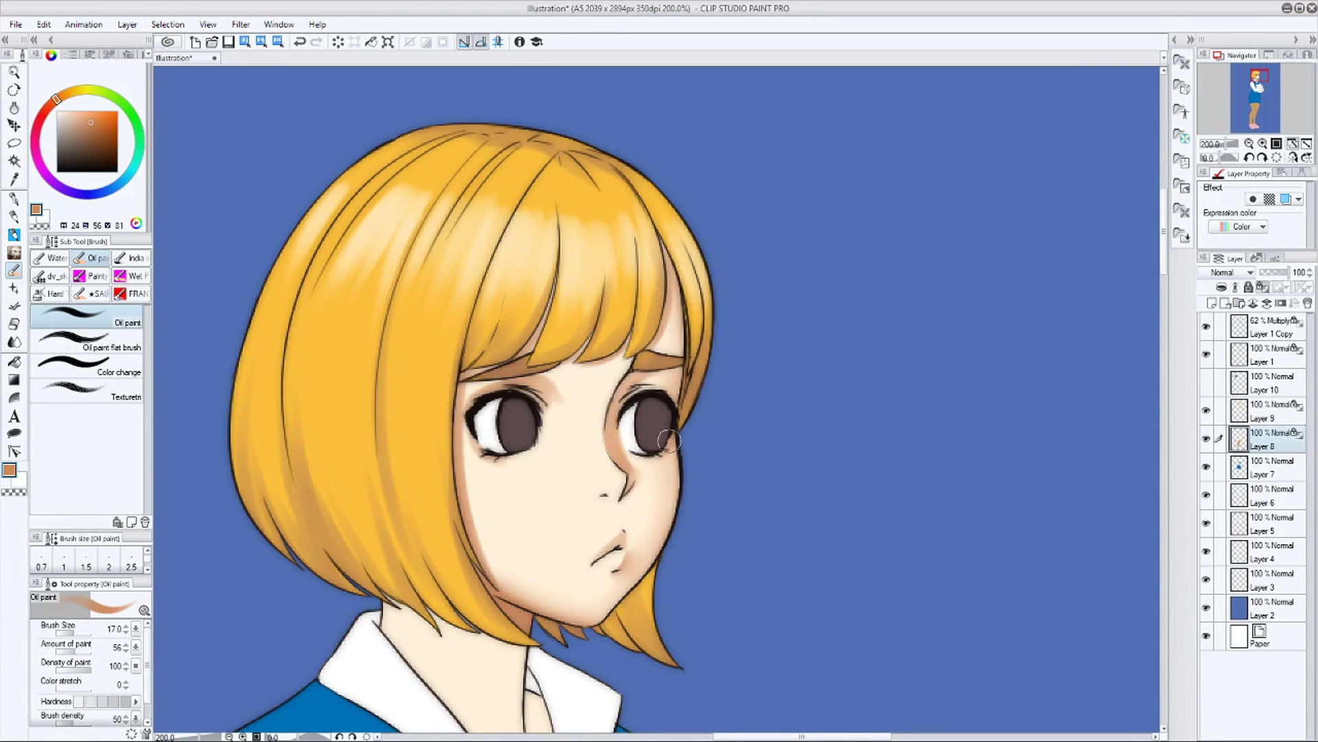
key("j")
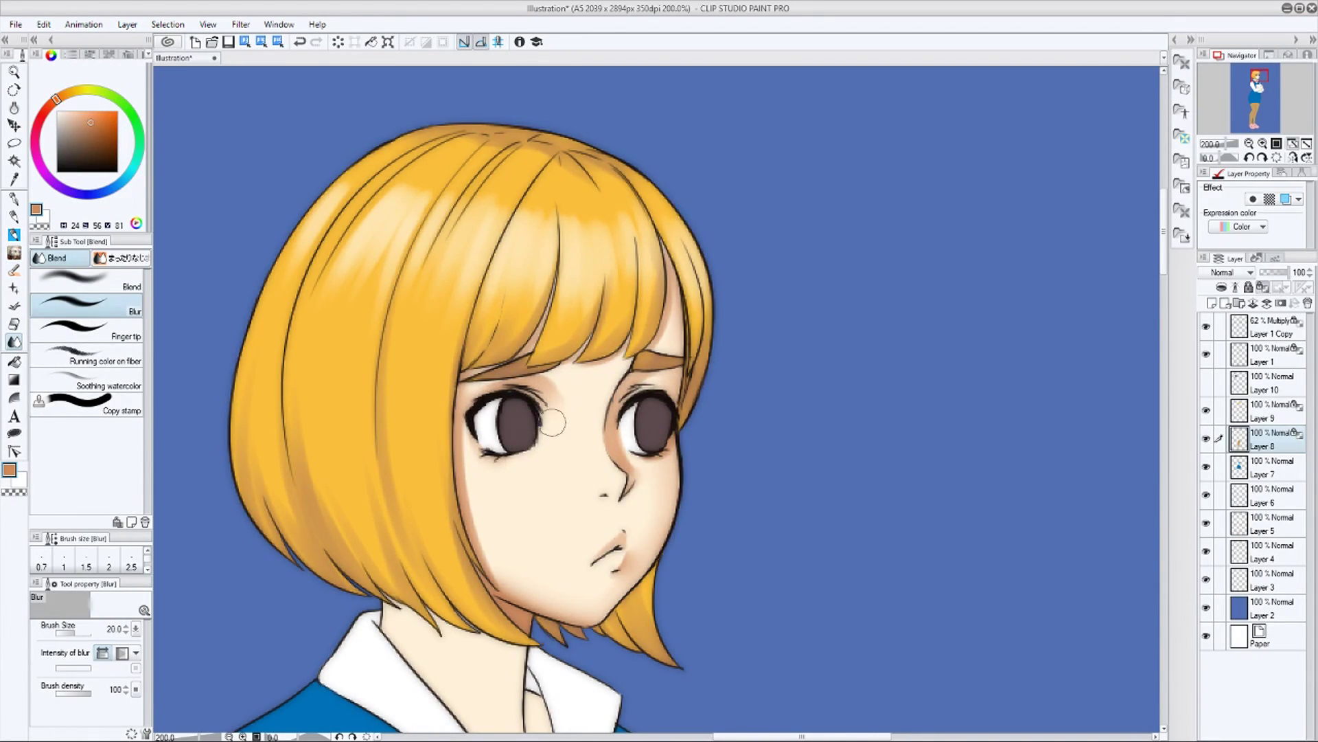
Paint the shadow down the front of the neck with a size 25 Oil paint brush and blur its edge
key("b")
scroll(707, 377, "down", 3)
mouse_move(538, 469)
left_mouse_down()
mouse_move(544, 585)
mouse_move(570, 590)
mouse_move(526, 500)
mouse_move(527, 578)
mouse_move(543, 590)
left_mouse_up()
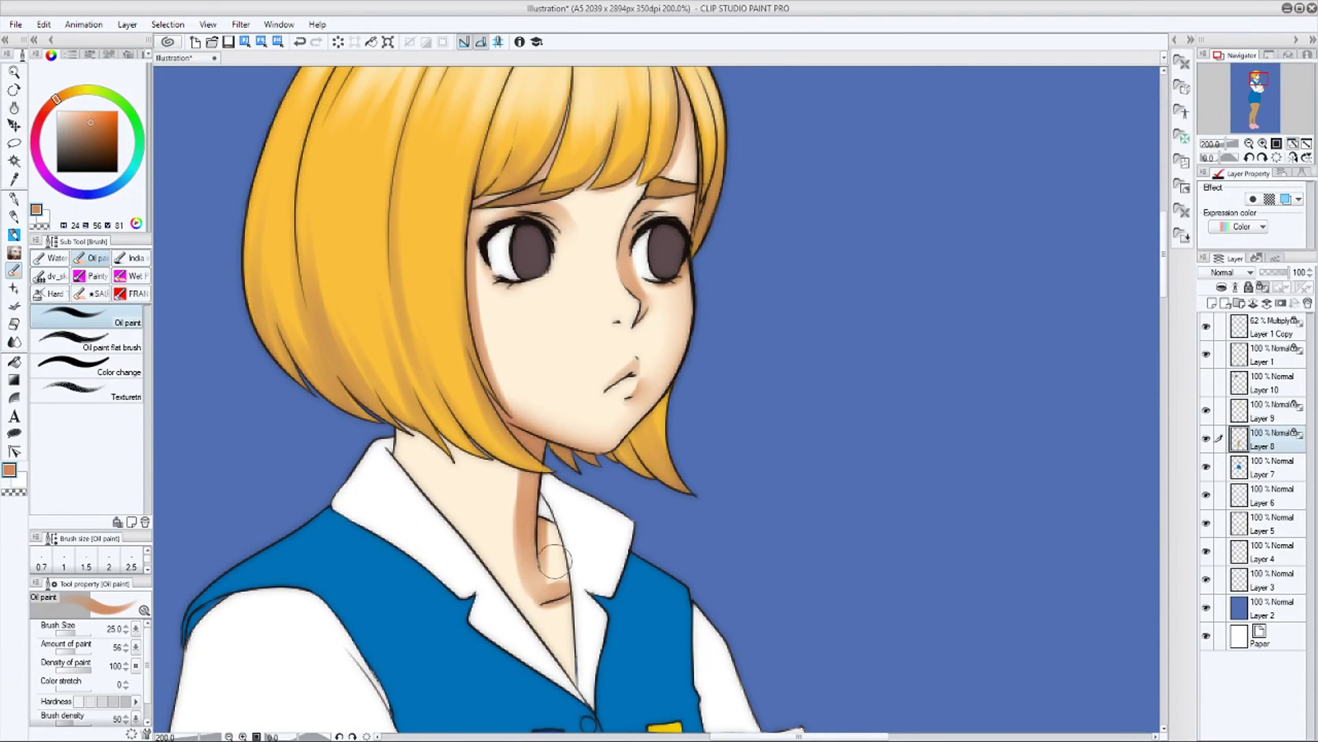
left_click_drag(536, 529, 577, 594)
left_click_drag(529, 481, 543, 601)
key("j")
left_click_drag(519, 513, 528, 592)
Shade the neck under the hair and along the collar with the Oil paint brush, and blend it with Blur
left_click(14, 271)
left_click_drag(491, 459, 538, 461)
mouse_move(450, 426)
left_mouse_down()
mouse_move(486, 453)
mouse_move(386, 420)
mouse_move(436, 462)
mouse_move(498, 584)
left_mouse_up()
key("[")
key("[")
key("[")
key("[")
mouse_move(463, 526)
left_mouse_down()
mouse_move(570, 680)
mouse_move(510, 581)
mouse_move(529, 606)
mouse_move(554, 594)
left_mouse_up()
left_click(15, 342)
Shade and blur the bottom of the open neckline on Layer 8, and bring the hands into view
left_click(14, 271)
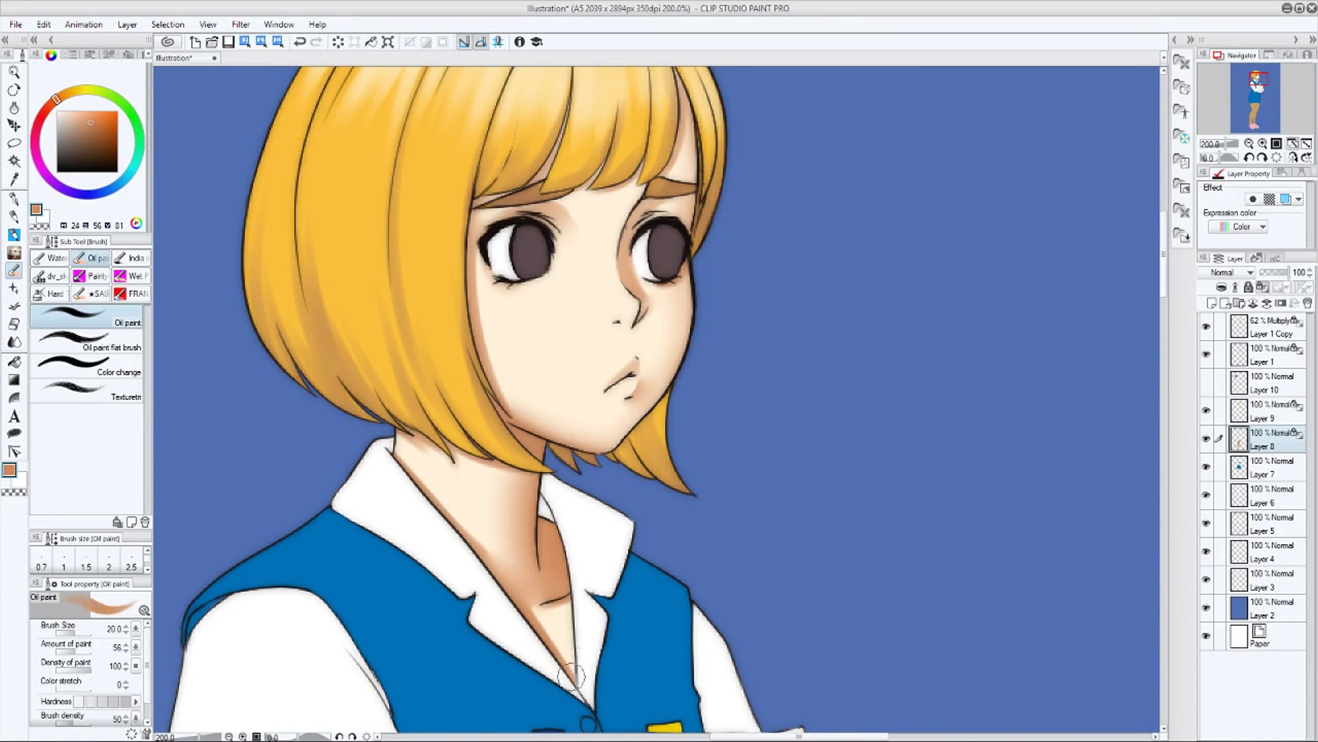
key("j")
left_click(15, 271)
mouse_move(872, 620)
left_mouse_down()
mouse_move(826, 486)
mouse_move(830, 646)
left_mouse_up()
left_click_drag(433, 246, 430, 312)
scroll(789, 627, "down", 5)
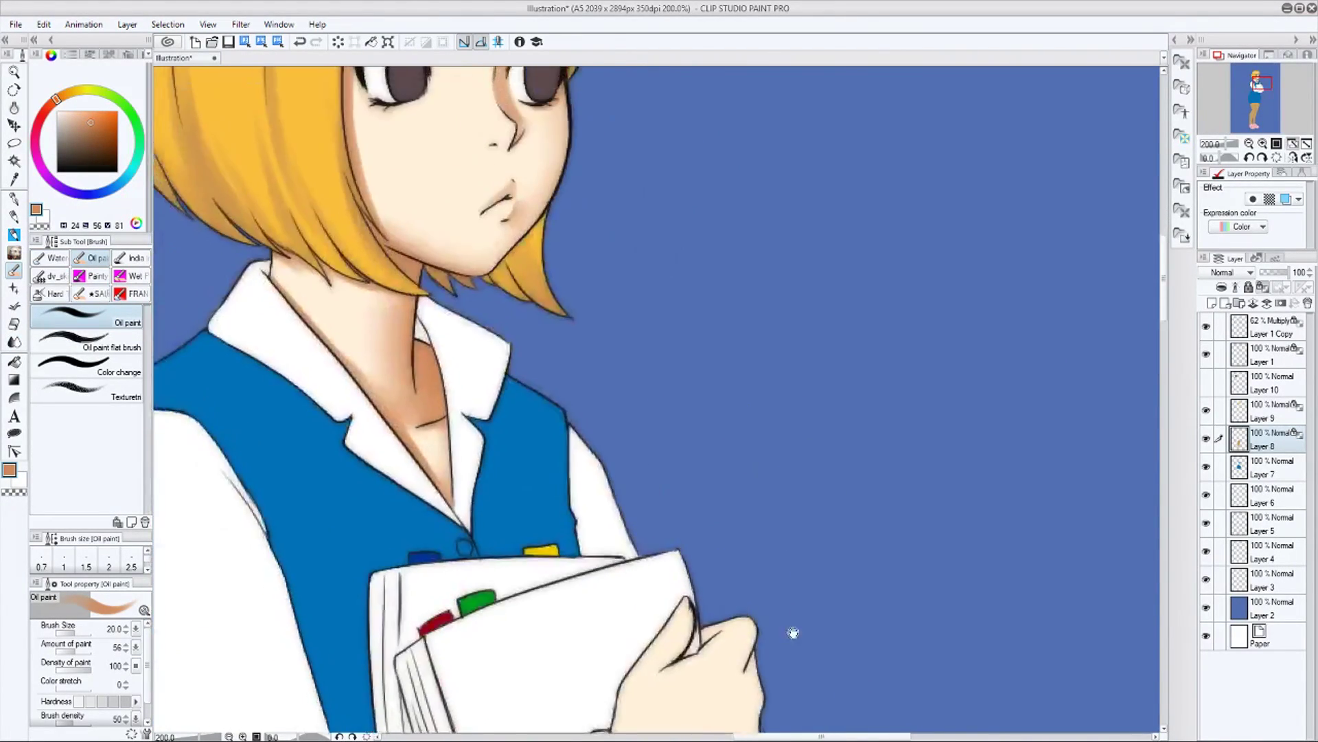
Shade the edges of the upper hand and its fingers with a size 12 Oil paint brush and soften them with Blur
mouse_move(661, 297)
left_mouse_down()
mouse_move(678, 324)
mouse_move(702, 299)
mouse_move(728, 366)
mouse_move(704, 488)
mouse_move(642, 508)
left_mouse_up()
key("bracketleft")
key("bracketleft")
key("bracketleft")
mouse_move(657, 287)
left_mouse_down()
mouse_move(640, 342)
mouse_move(711, 336)
mouse_move(698, 470)
mouse_move(707, 449)
mouse_move(613, 513)
left_mouse_up()
key("j")
key("b")
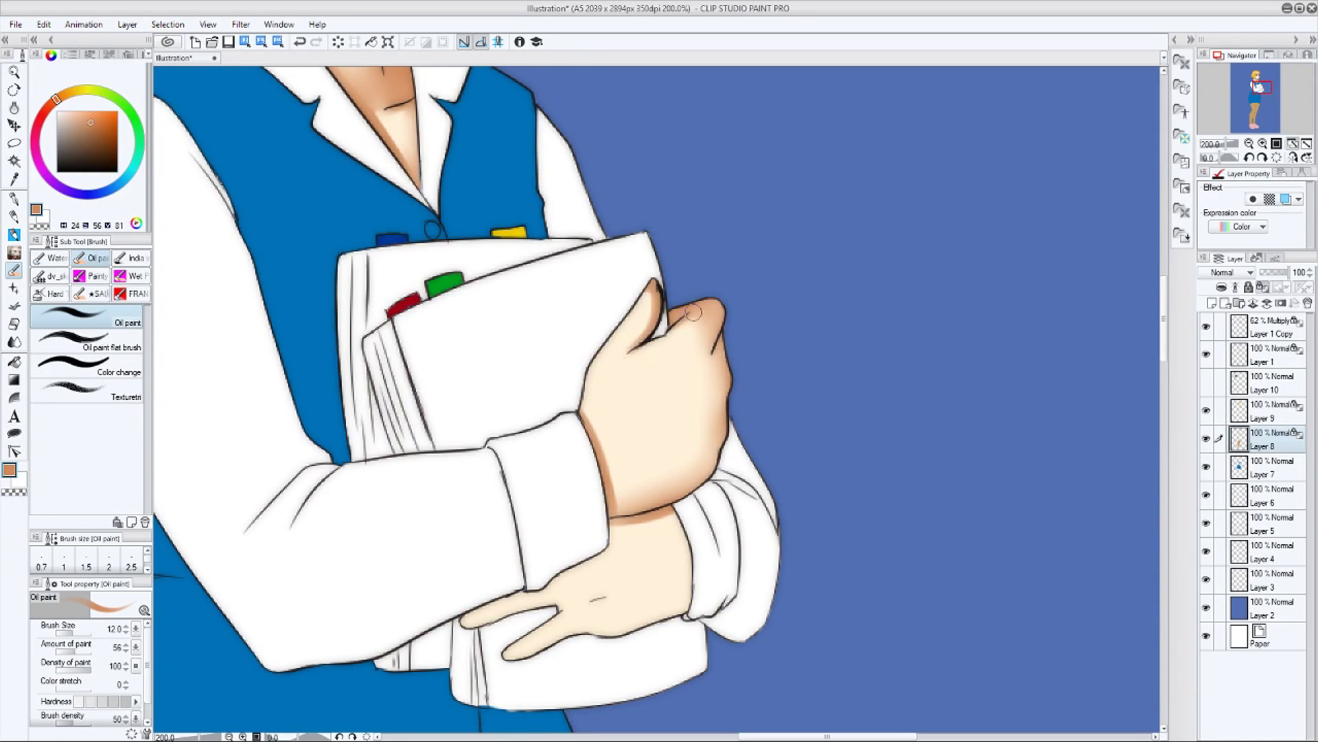
left_click_drag(719, 313, 714, 359)
key("j")
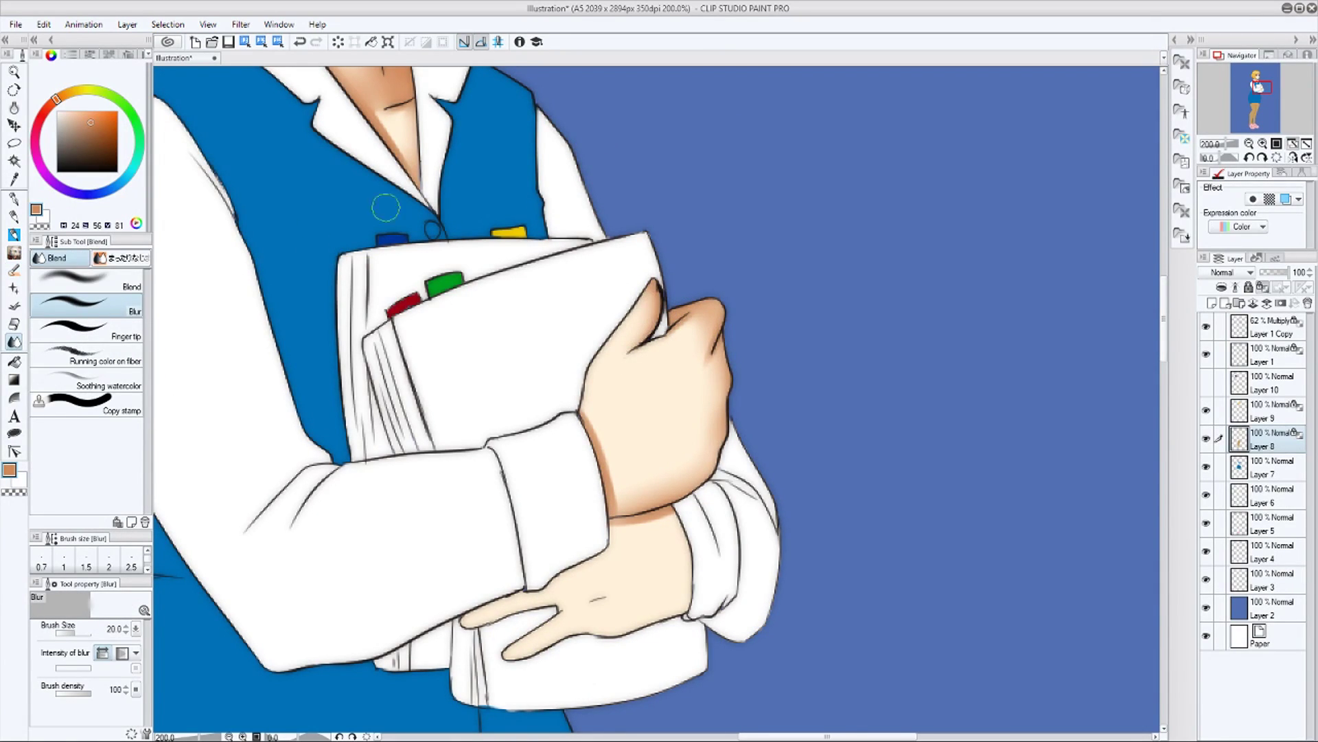
Shade the lower hand's fingers and wrist with the Oil paint brush at size 20 and blend the shadows with Blur
key("b")
left_click_drag(727, 567, 740, 499)
left_click_drag(688, 443, 701, 540)
key("]")
key("]")
key("]")
left_click_drag(523, 590, 699, 548)
mouse_move(479, 555)
left_mouse_down()
mouse_move(519, 543)
mouse_move(526, 592)
mouse_move(555, 585)
mouse_move(527, 532)
mouse_move(570, 543)
left_mouse_up()
key("j")
mouse_move(686, 506)
left_mouse_down()
mouse_move(668, 554)
mouse_move(573, 570)
left_mouse_up()
Paint the sleeve cuff's shadow across the back of the lower hand with the size 20 Oil paint brush
key("b")
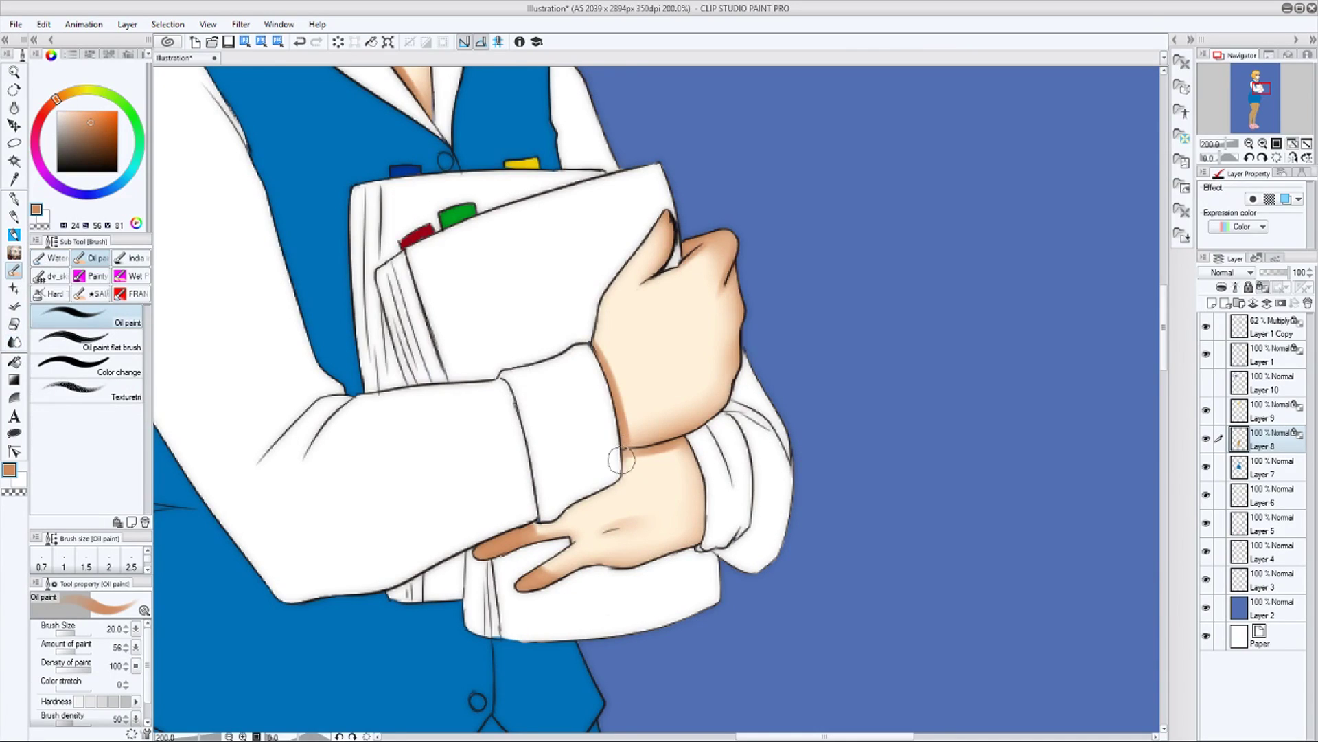
left_click_drag(622, 479, 539, 532)
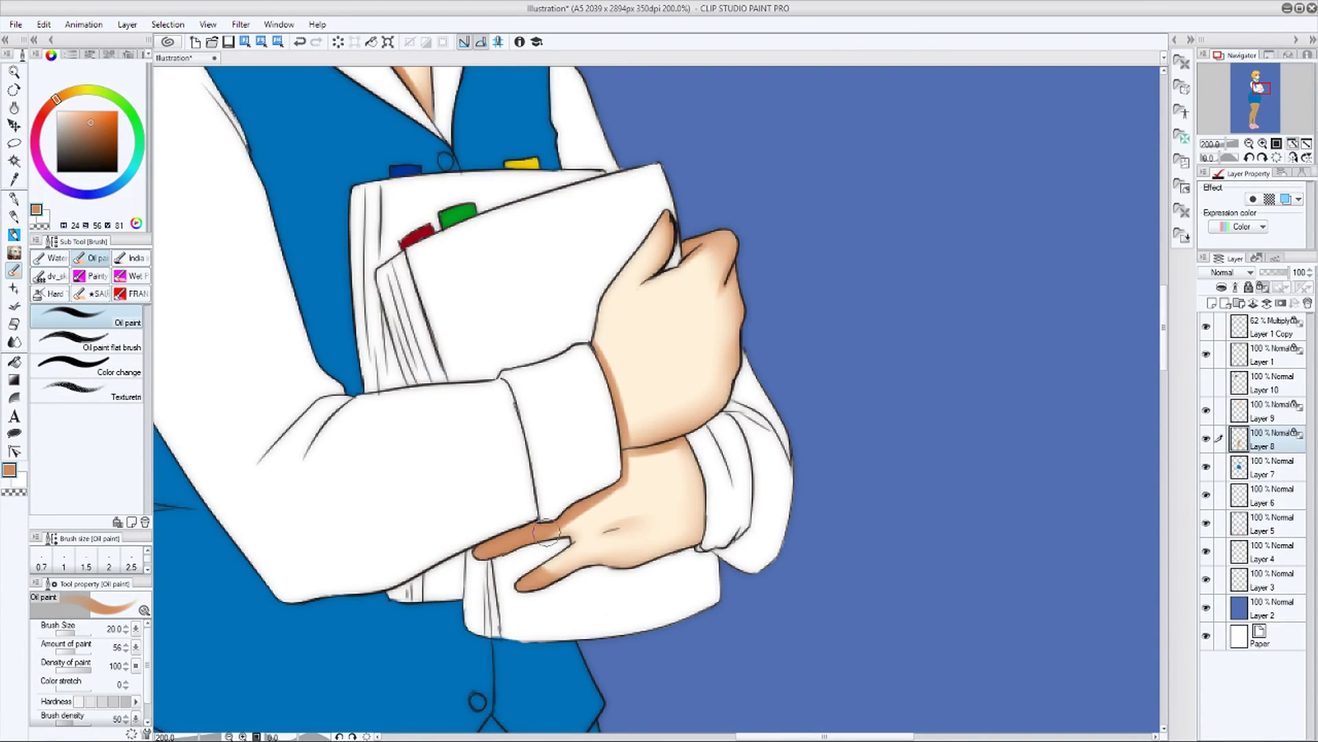
left_click_drag(817, 495, 795, 566)
mouse_move(654, 521)
left_mouse_down()
mouse_move(613, 525)
mouse_move(647, 513)
left_mouse_up()
mouse_move(732, 349)
left_mouse_down()
mouse_move(862, 459)
mouse_move(888, 416)
left_mouse_up()
Sample the stocking colour, shift it to a dark brown, and enlarge the Oil paint brush to size 50
left_click(1249, 144)
left_click_drag(859, 334, 796, 178)
left_click_drag(749, 618, 790, 292)
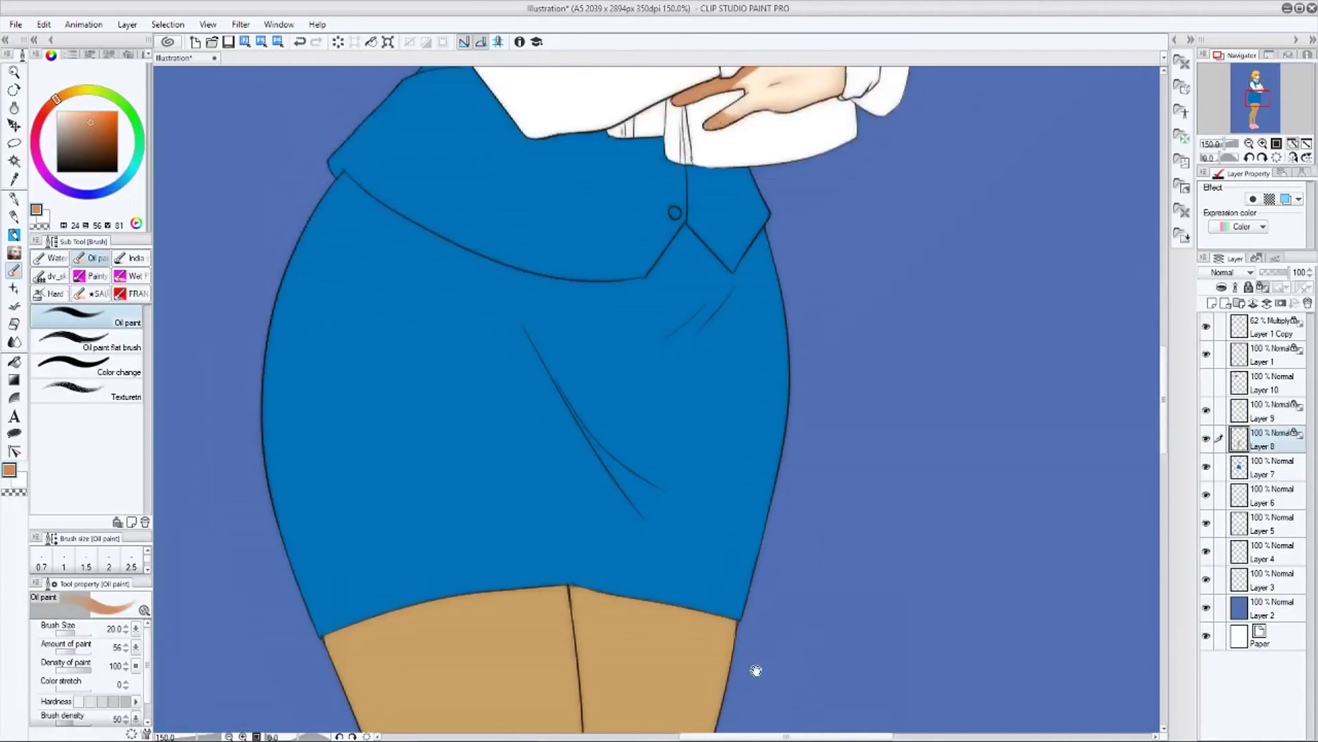
left_click_drag(756, 671, 770, 434)
left_click(611, 464, "alt")
left_click_drag(63, 97, 58, 97)
left_click(100, 140)
left_click(1249, 144)
left_click(1249, 143)
left_click(1250, 144)
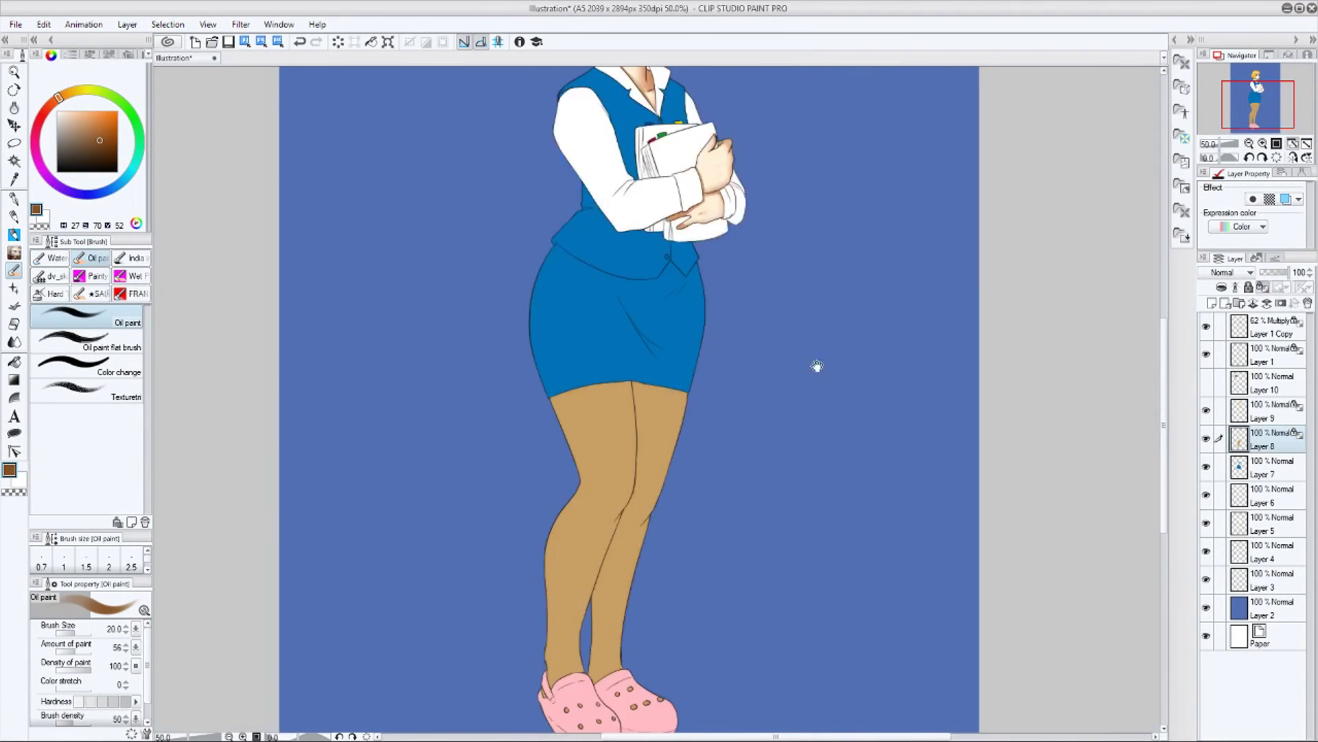
left_click_drag(859, 345, 838, 540)
key("bracketright")
key("bracketright")
key("bracketright")
key("bracketright")
mouse_move(871, 634)
left_mouse_down()
mouse_move(892, 492)
mouse_move(871, 678)
left_mouse_up()
key("ctrl+plus")
key("ctrl+plus")
key("ctrl+plus")
left_click_drag(824, 343, 886, 615)
left_click(184, 273)
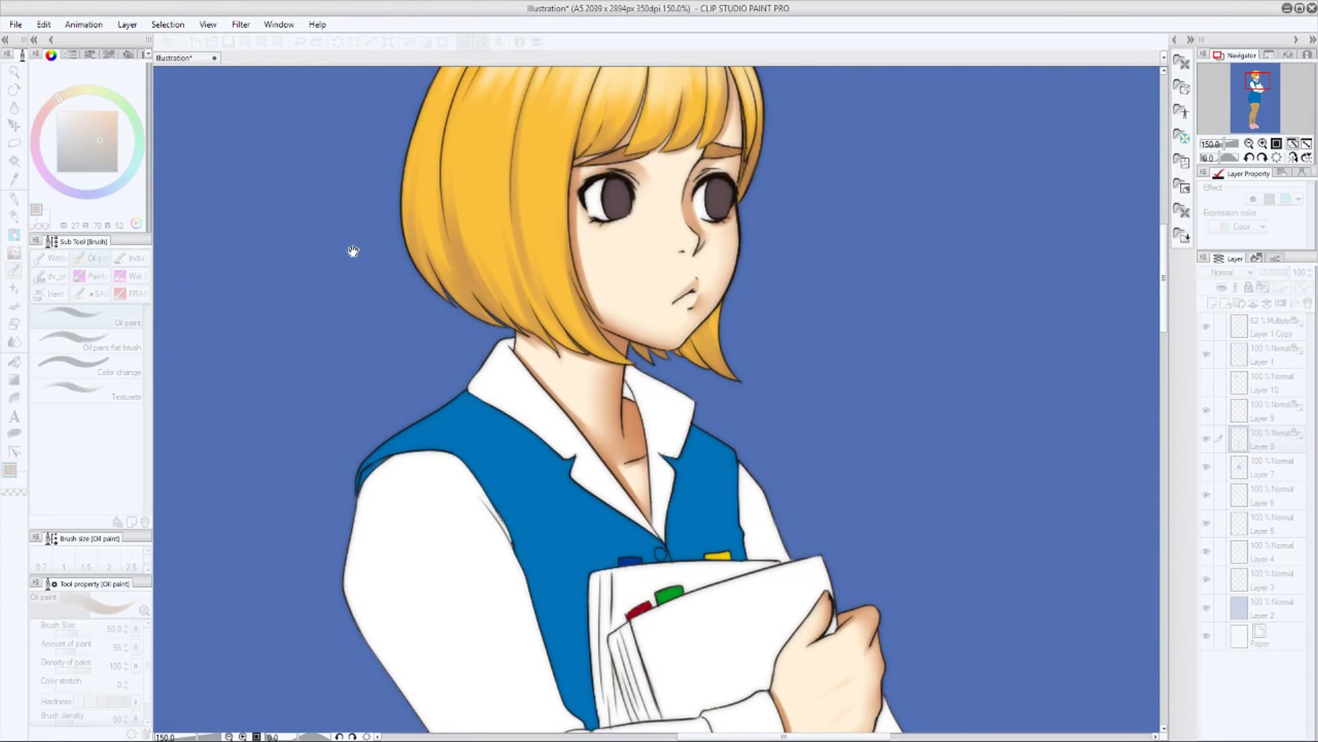
left_click(703, 324)
left_click_drag(720, 285, 740, 283)
left_click(807, 294)
left_click(806, 294)
left_click(809, 295)
left_click(809, 296)
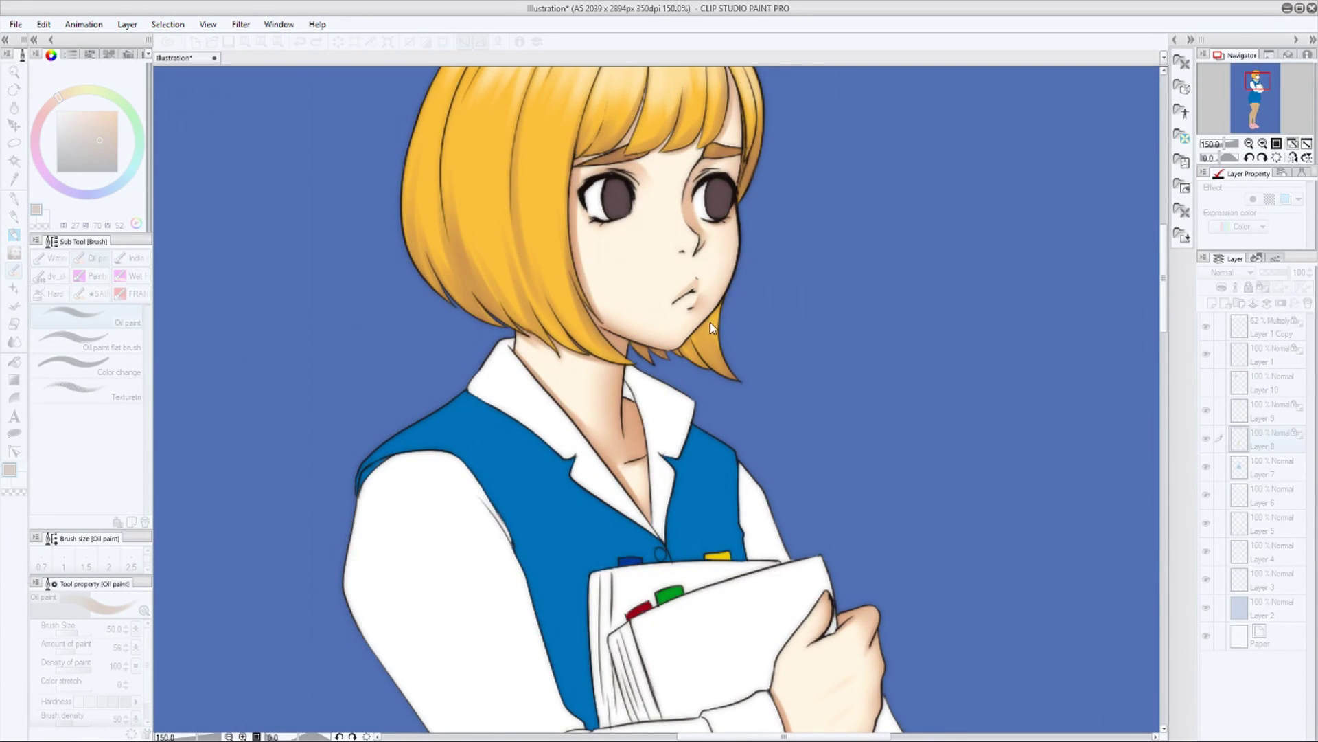
left_click(821, 263)
Sample the stocking colour and change it to a darker brown with hue 27, saturation 62 and value 60
key("ctrl+minus")
key("ctrl+minus")
left_click_drag(841, 599, 896, 242)
left_click(643, 467, "alt")
left_click(90, 137)
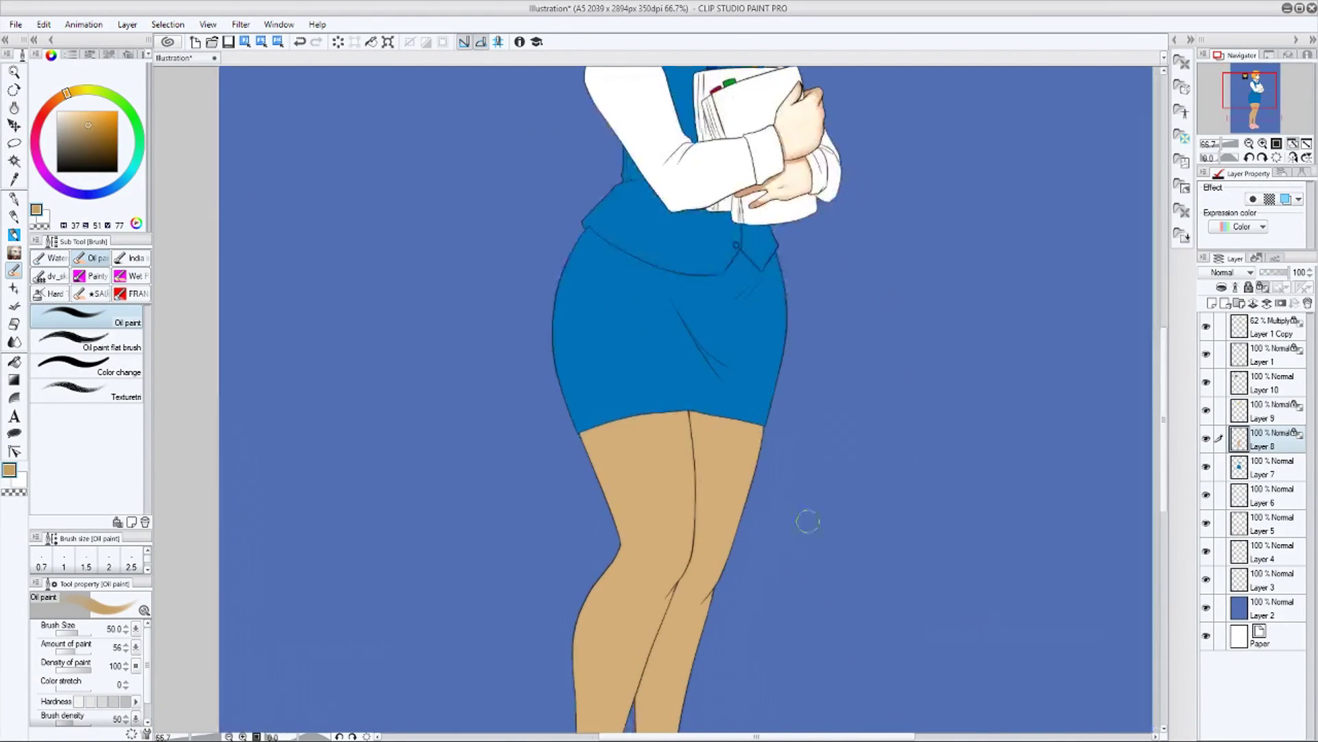
left_click_drag(883, 524, 604, 686)
scroll(687, 522, "down", 3)
key("[")
key("[")
key("[")
key("[")
key("[")
key("[")
key("[")
key("[")
key("[")
key("[")
key("[")
key("[")
key("[")
key("[")
key("[")
key("[")
key("[")
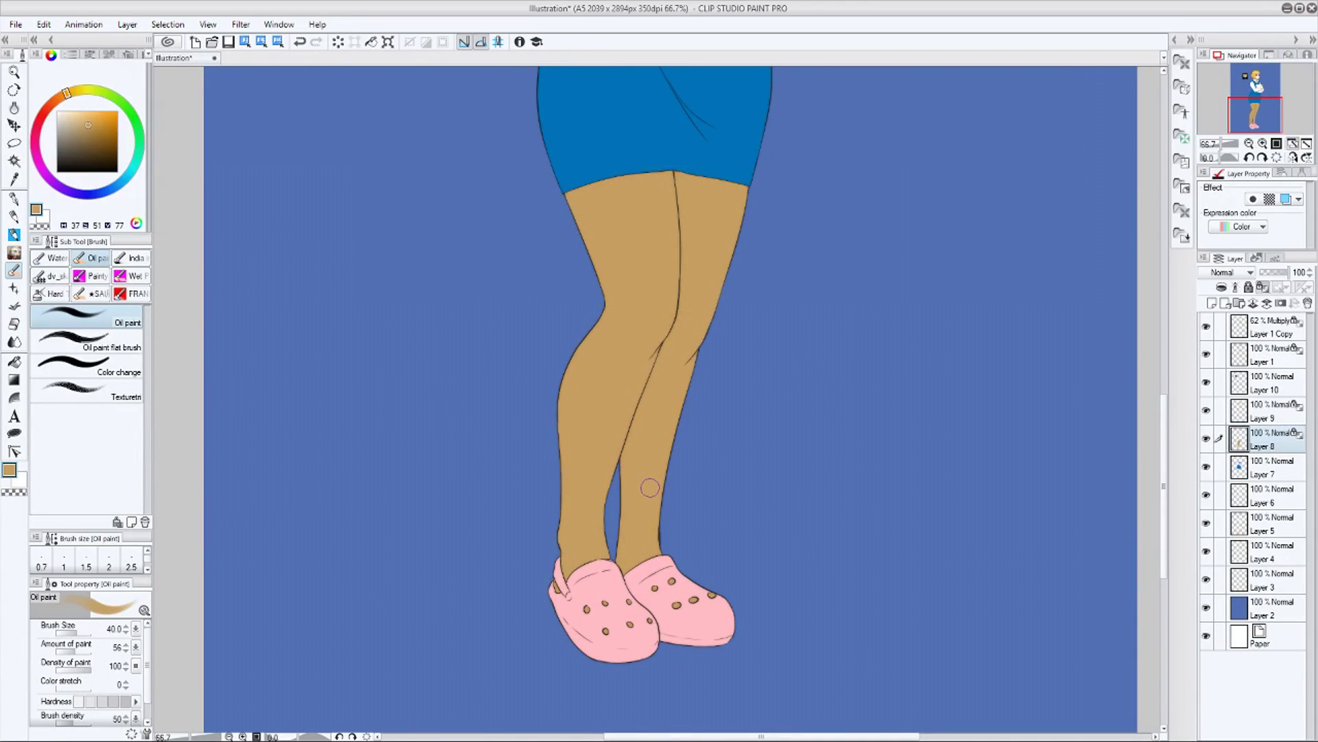
left_click(58, 97)
left_click(95, 136)
Paint brown shadows along the inner thighs, knee creases and shaded sides of both legs with a size 50 Oil paint brush
scroll(693, 347, "up", 1)
left_click_drag(692, 347, 623, 550)
key("[")
key("[")
key("]")
mouse_move(592, 283)
left_mouse_down()
mouse_move(599, 460)
mouse_move(601, 424)
left_mouse_up()
mouse_move(597, 279)
left_mouse_down()
mouse_move(605, 364)
mouse_move(587, 546)
mouse_move(539, 574)
left_mouse_up()
scroll(574, 419, "down", 3)
left_click_drag(594, 306, 560, 405)
mouse_move(590, 357)
left_mouse_down()
mouse_move(555, 416)
mouse_move(518, 594)
mouse_move(519, 670)
left_mouse_up()
mouse_move(604, 665)
left_mouse_down()
mouse_move(599, 573)
mouse_move(635, 430)
mouse_move(605, 546)
left_mouse_up()
left_click_drag(605, 546, 559, 680)
left_click_drag(587, 557, 570, 618)
left_click_drag(609, 505, 595, 515)
left_click_drag(641, 455, 562, 561)
left_click_drag(650, 429, 625, 457)
mouse_move(676, 272)
left_mouse_down()
mouse_move(613, 504)
mouse_move(613, 466)
mouse_move(581, 516)
left_mouse_up()
left_click_drag(671, 240, 624, 439)
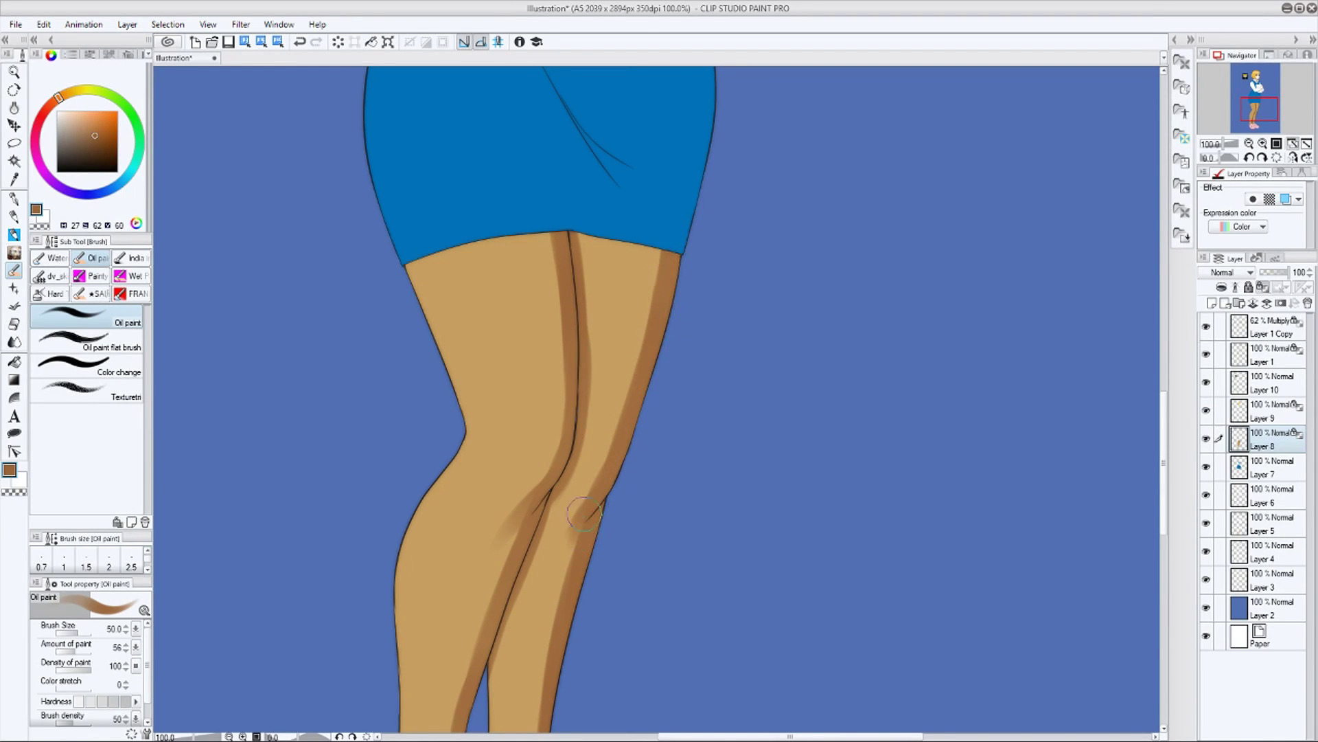
left_click(1249, 144)
left_click_drag(712, 534, 717, 501)
left_click_drag(597, 254, 594, 400)
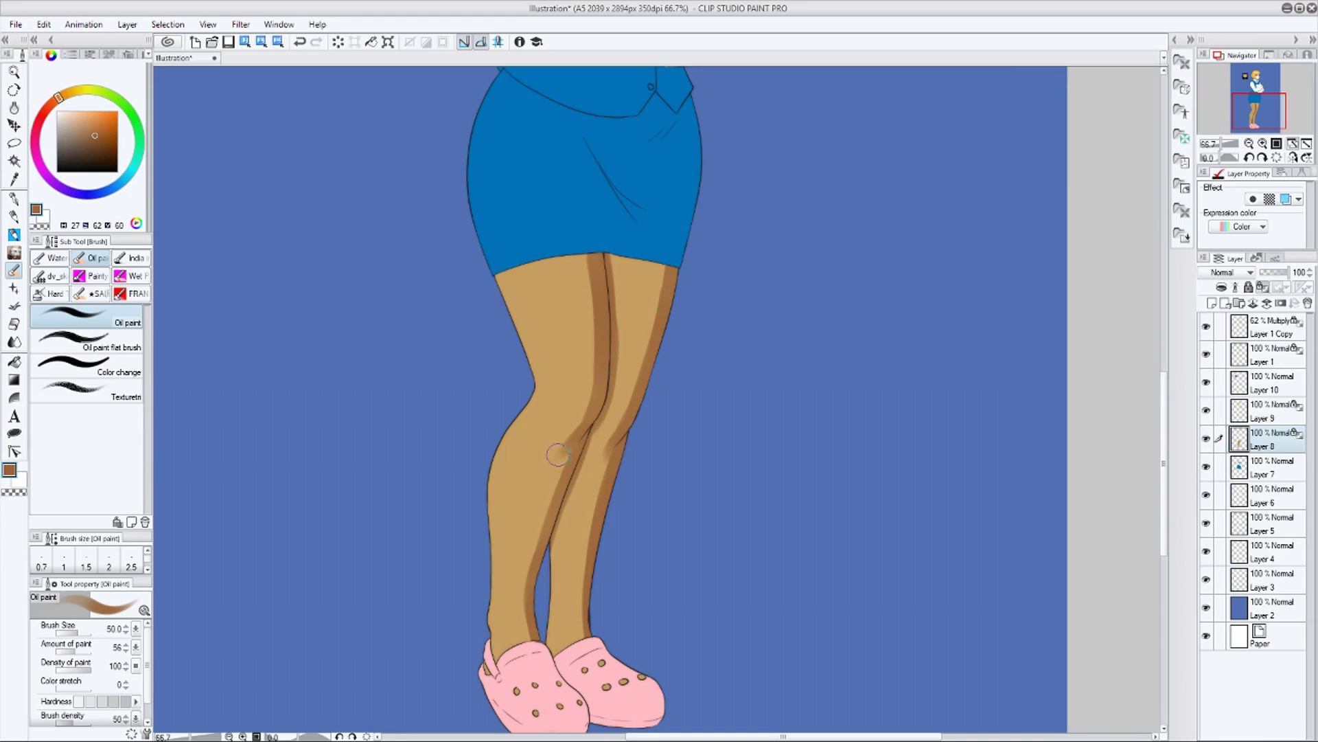
Soften the shadow along the far leg's outer edge with Blur at size 50, and check the whole figure
left_click(14, 342)
left_click(68, 314)
left_click_drag(579, 640, 596, 470)
left_click_drag(669, 292, 620, 429)
key("ctrl+minus")
key("ctrl+minus")
key("ctrl+plus")
key("ctrl+plus")
left_click_drag(913, 419, 971, 578)
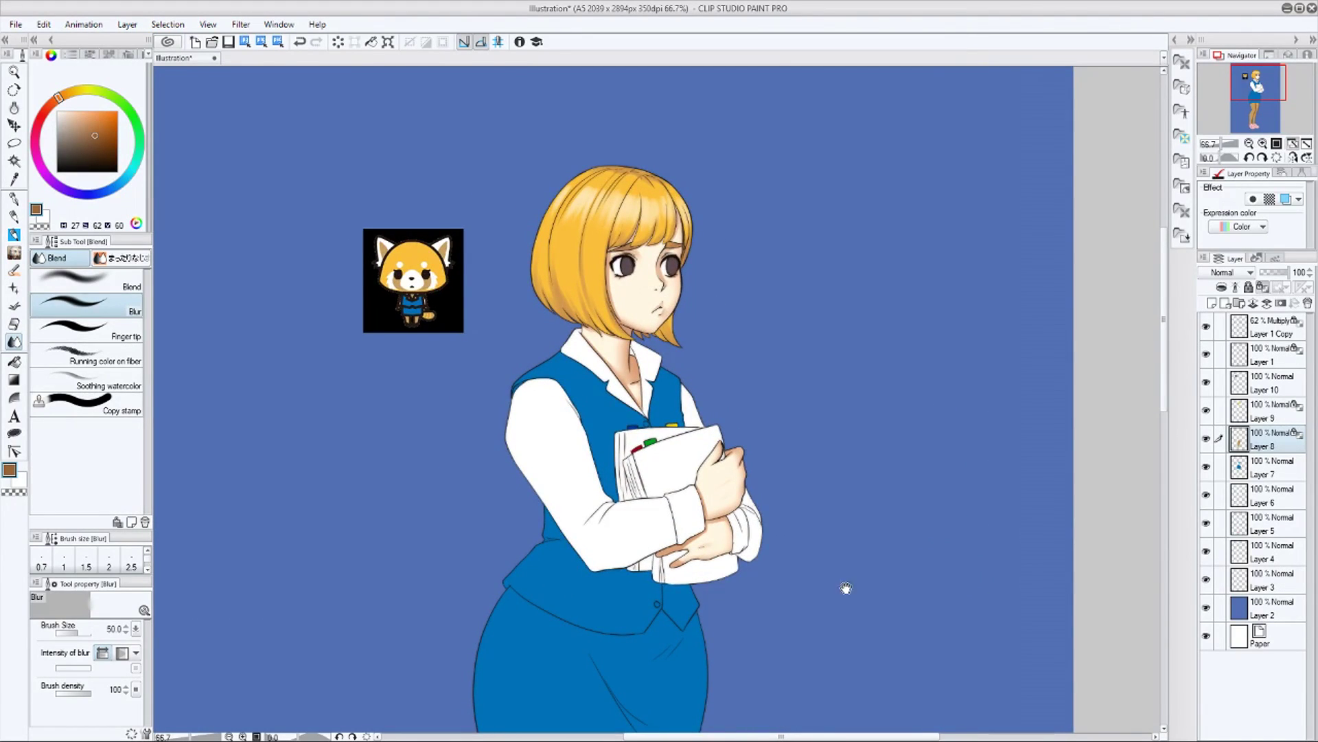
left_click_drag(832, 567, 850, 108)
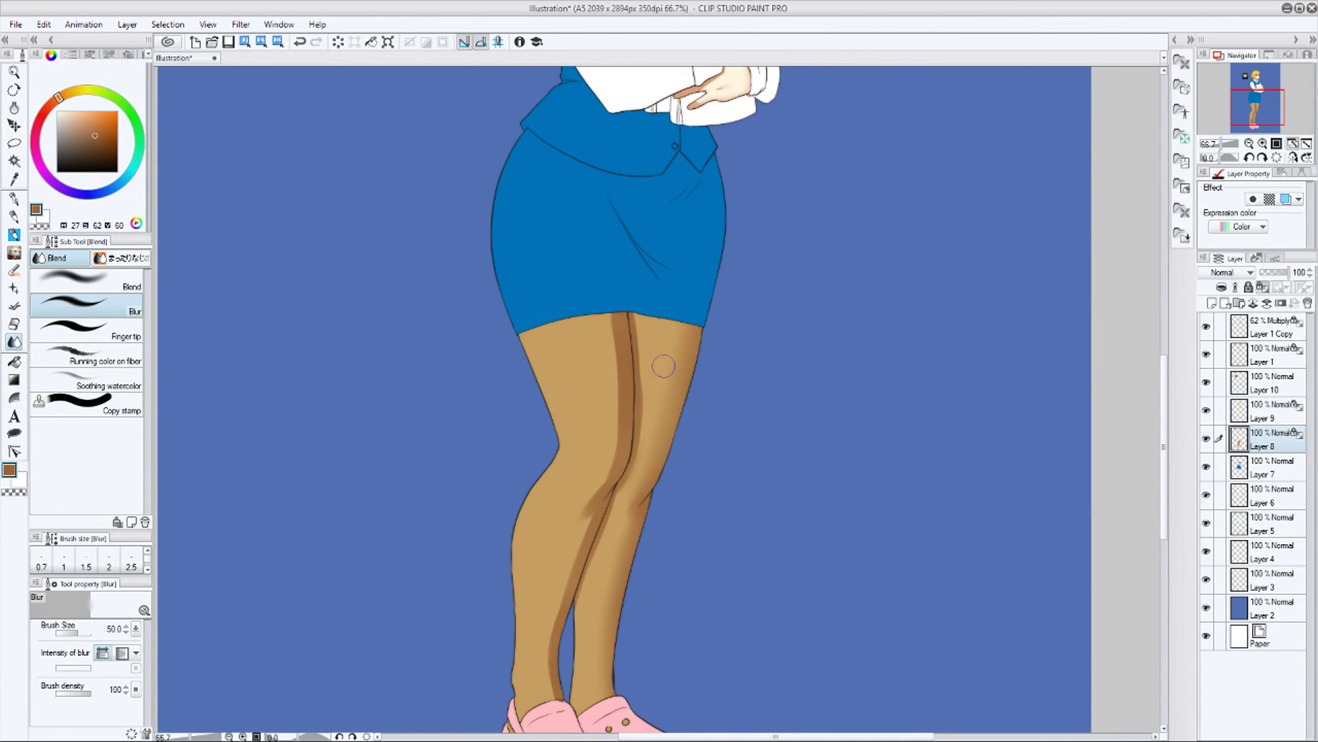
Enlarge Blur to size 70 and soften the inner-thigh, knee and calf shadows on both legs
mouse_move(577, 557)
left_mouse_down()
mouse_move(612, 604)
mouse_move(785, 398)
left_mouse_up()
key("]")
key("]")
left_click_drag(822, 158, 811, 312)
mouse_move(774, 437)
left_mouse_down()
mouse_move(760, 471)
mouse_move(794, 377)
mouse_move(768, 533)
left_mouse_up()
Deepen the shadow on the far leg's inner thigh, below its knee and at the ankle, and blend it with Blur
key("b")
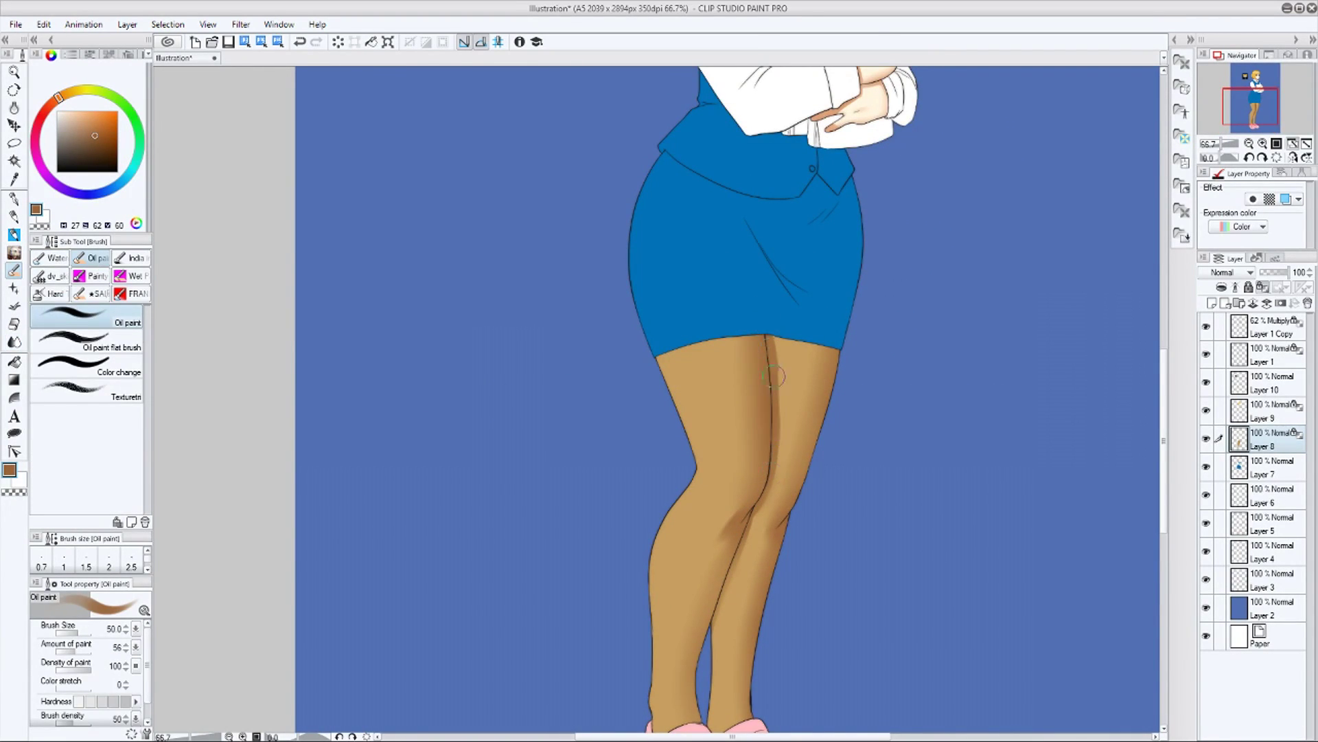
left_click_drag(738, 584, 736, 509)
left_click_drag(771, 391, 719, 558)
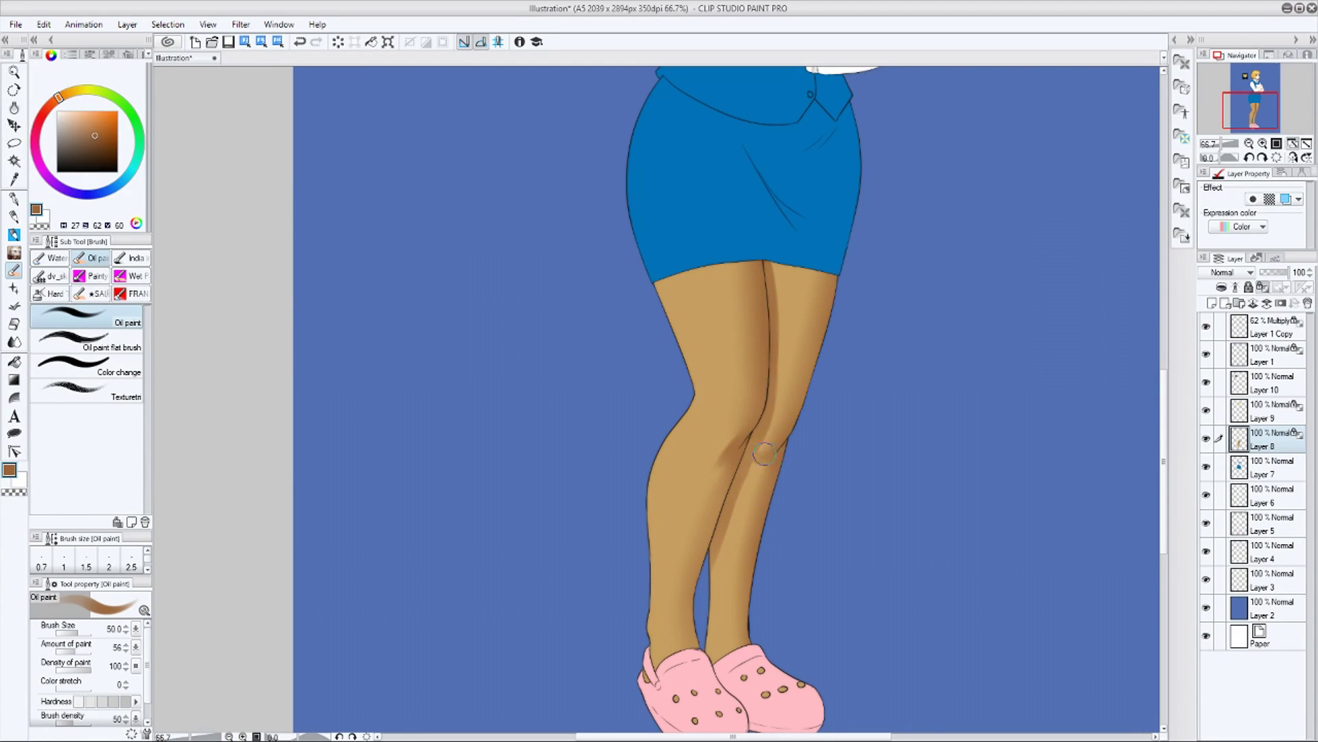
key("j")
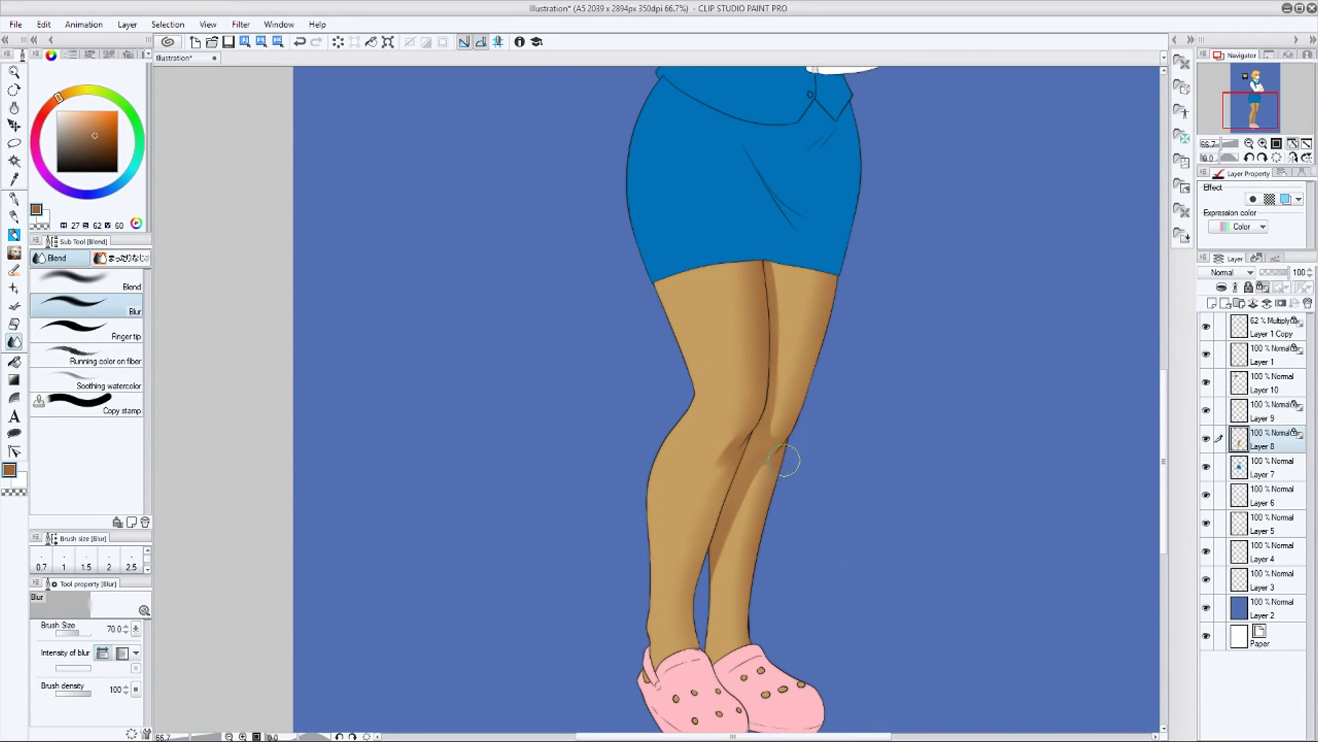
left_click_drag(784, 558, 782, 476)
key("b")
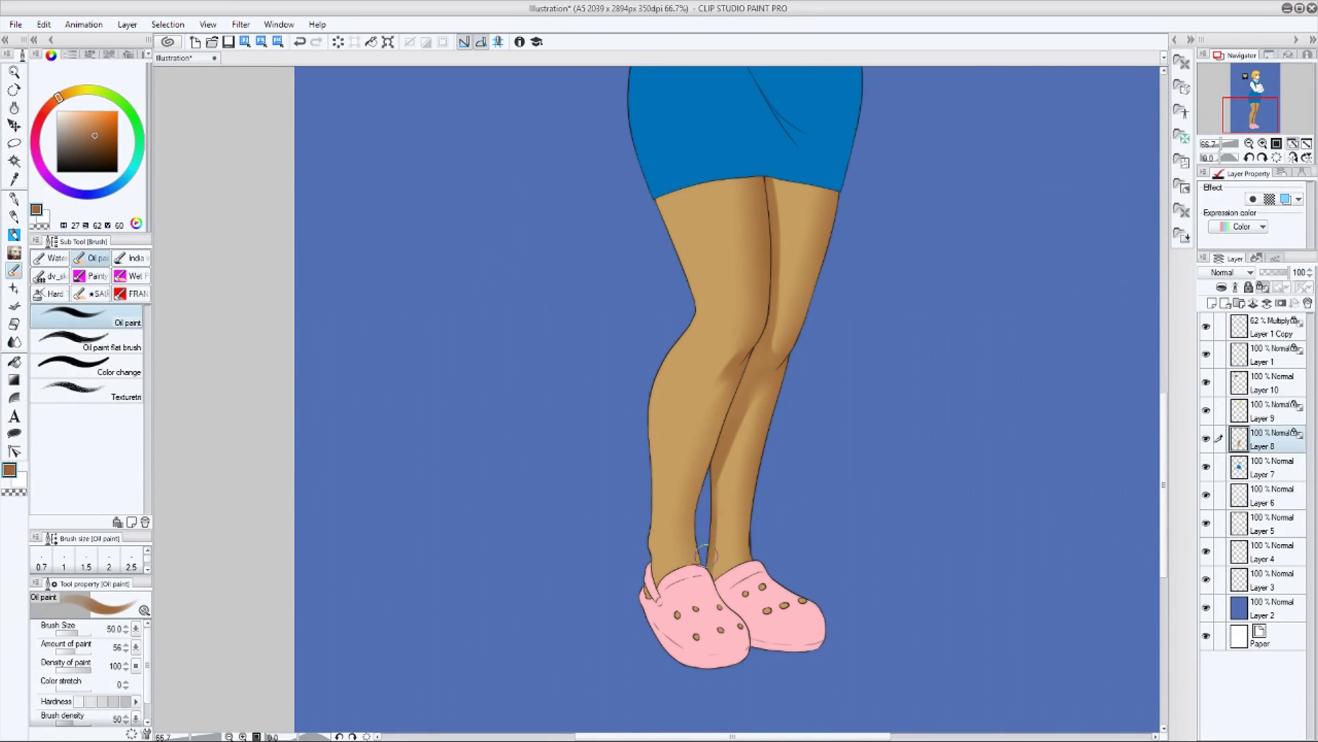
key("j")
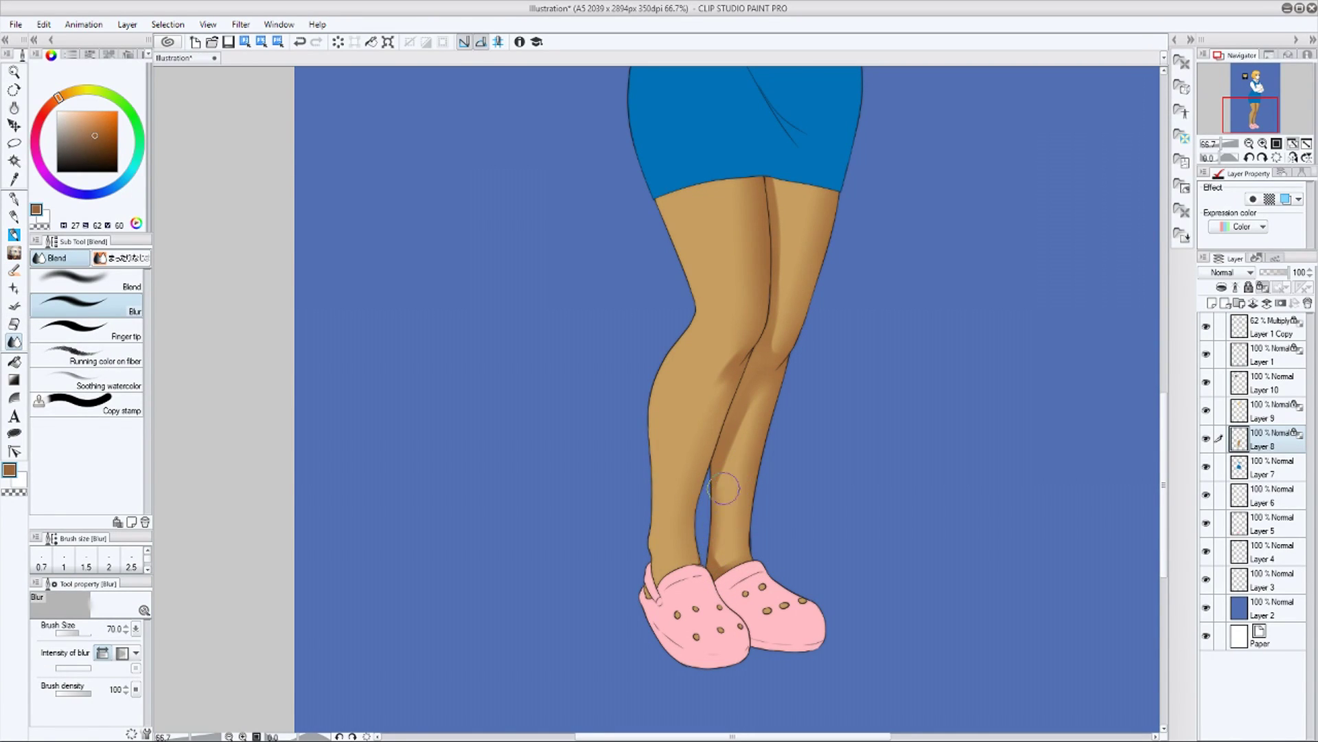
Paint shadows down both sides of the near leg with the size 50 Oil paint brush and soften them with Blur
key("b")
left_click_drag(433, 238, 402, 349)
mouse_move(625, 301)
left_mouse_down()
mouse_move(657, 400)
mouse_move(619, 604)
mouse_move(625, 700)
mouse_move(668, 673)
mouse_move(665, 594)
left_mouse_up()
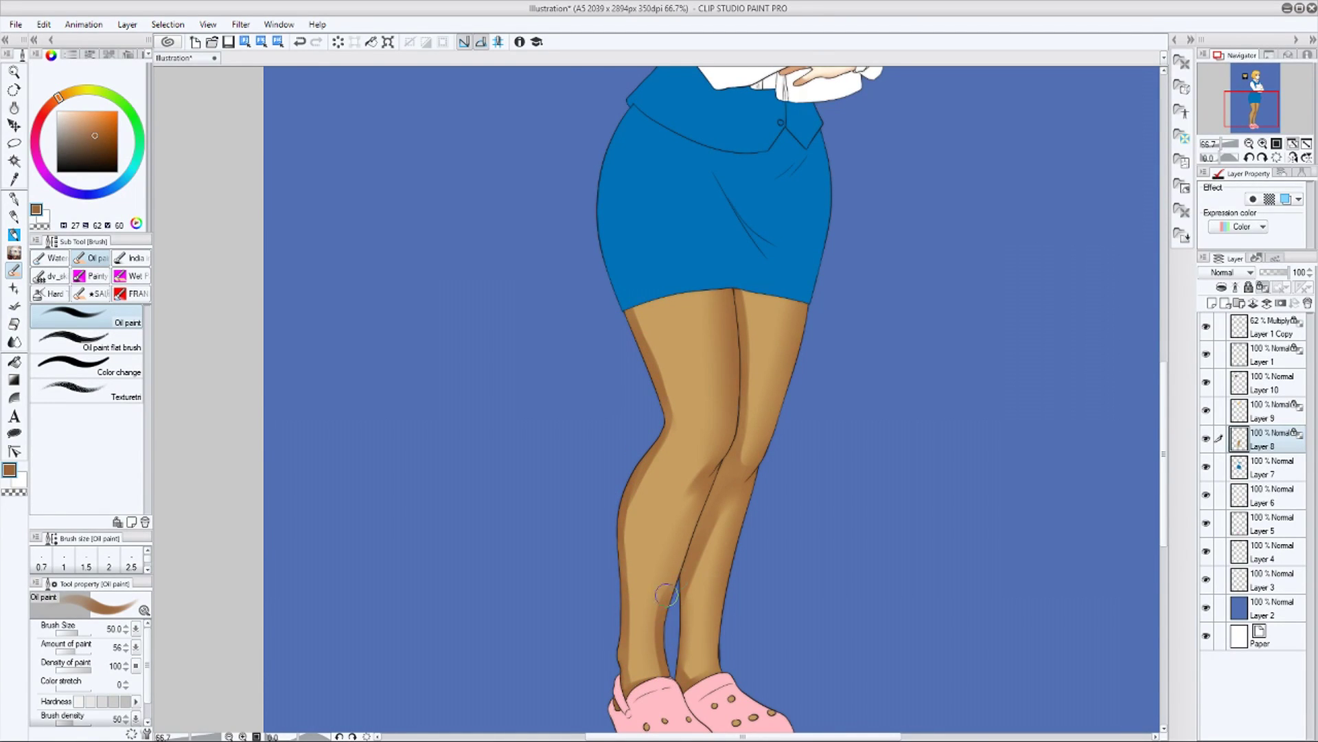
left_click(15, 343)
left_click_drag(663, 665, 680, 544)
mouse_move(643, 324)
left_mouse_down()
mouse_move(674, 450)
mouse_move(622, 583)
mouse_move(615, 684)
left_mouse_up()
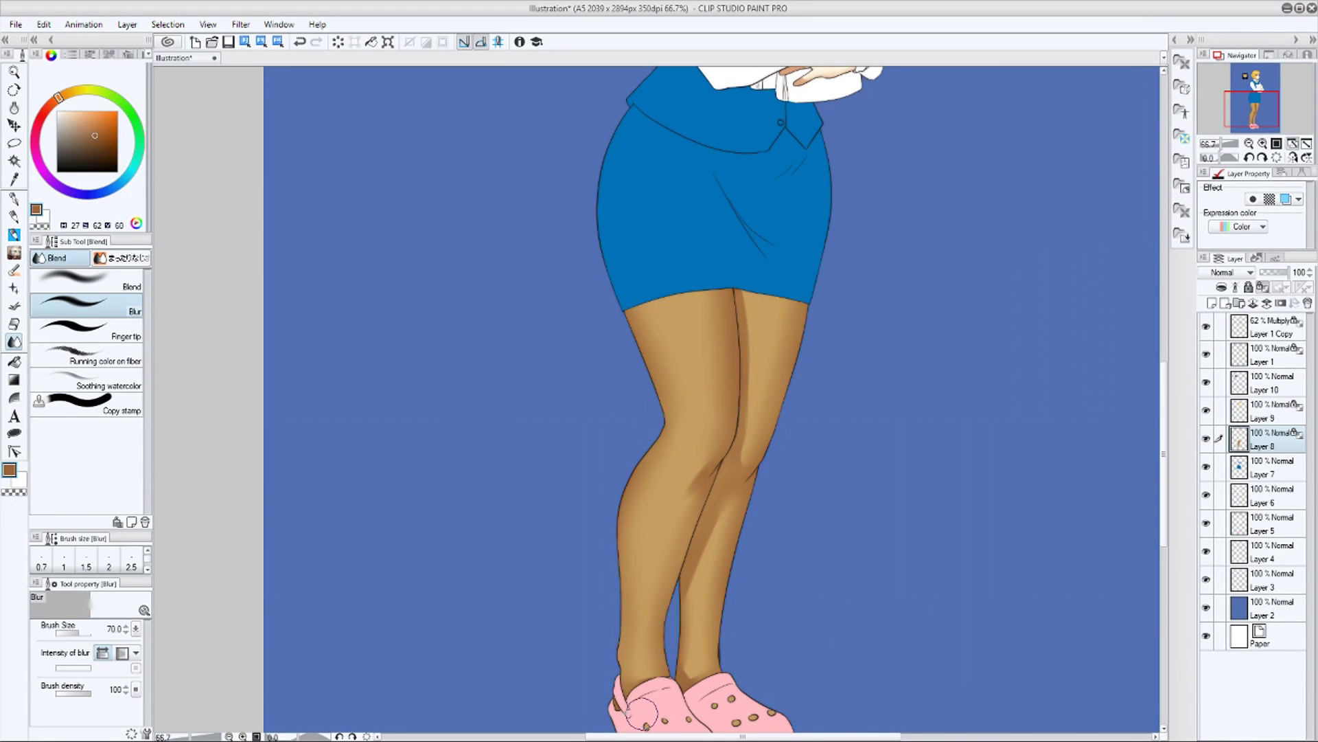
Paint the skirt's cast shadow across the tops of both thighs and strengthen the far thigh's inner shadow
key("b")
scroll(642, 713, "down", 3)
scroll(772, 483, "up", 4)
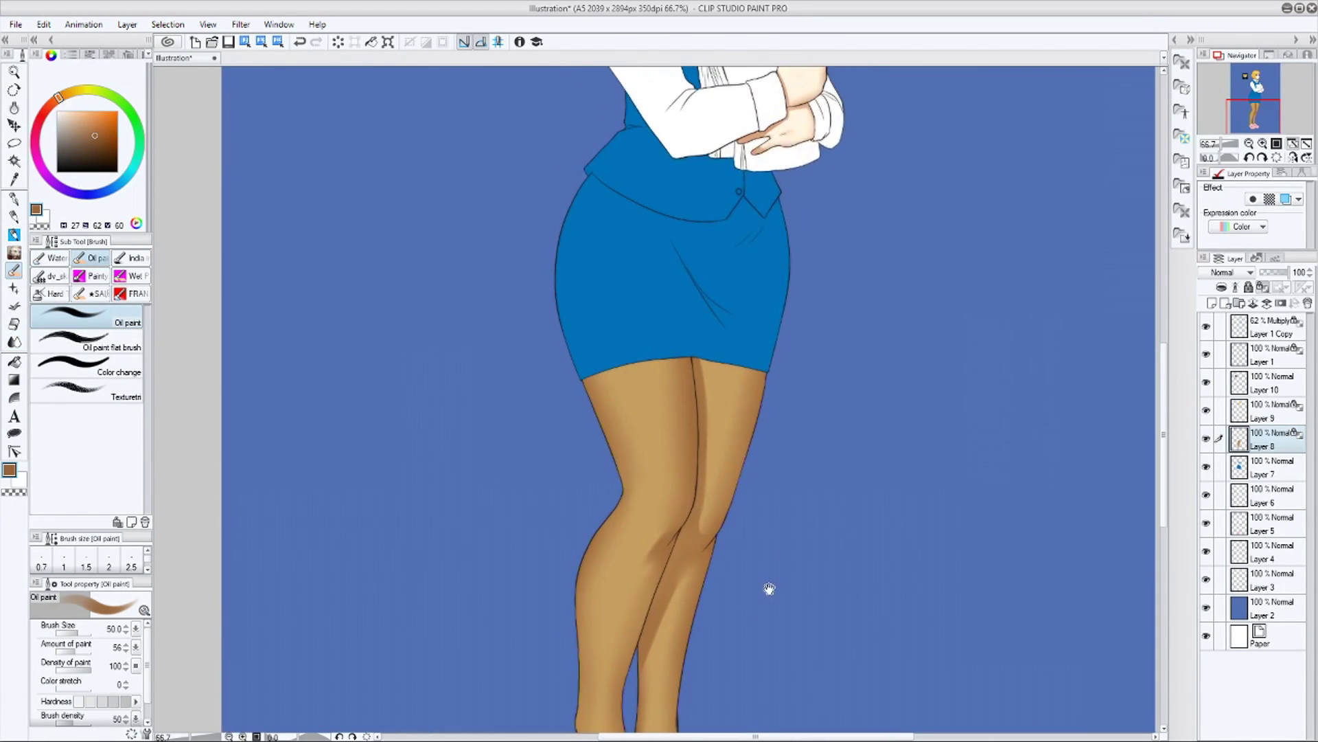
mouse_move(699, 362)
left_mouse_down()
mouse_move(745, 371)
mouse_move(713, 364)
left_mouse_up()
mouse_move(852, 609)
left_mouse_down()
mouse_move(904, 585)
mouse_move(915, 547)
left_mouse_up()
left_click_drag(770, 348, 769, 290)
left_click_drag(768, 383, 762, 292)
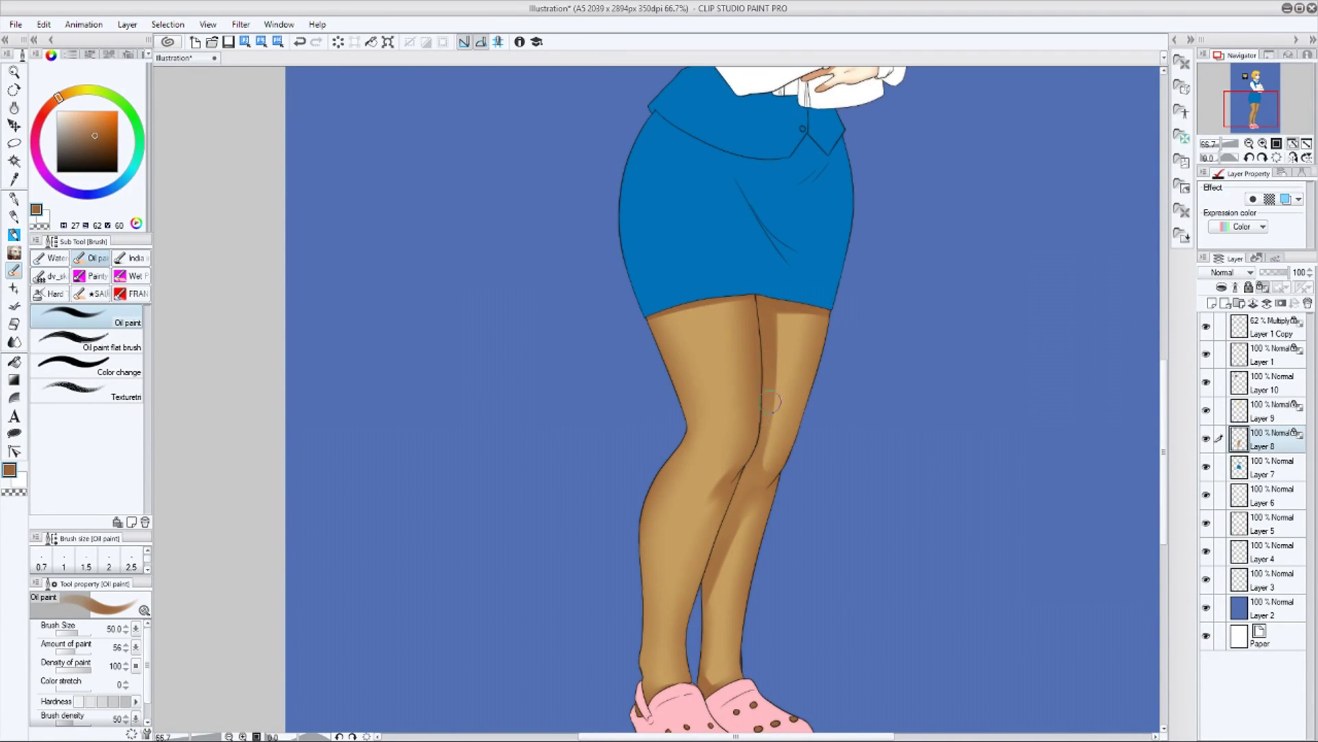
mouse_move(811, 556)
left_mouse_down()
mouse_move(803, 521)
mouse_move(800, 643)
left_mouse_up()
Paint white highlights down the thighs and near shin with a size 20 Oil paint brush and soften them with Blur
left_click(57, 112)
left_click(16, 203)
left_click(16, 268)
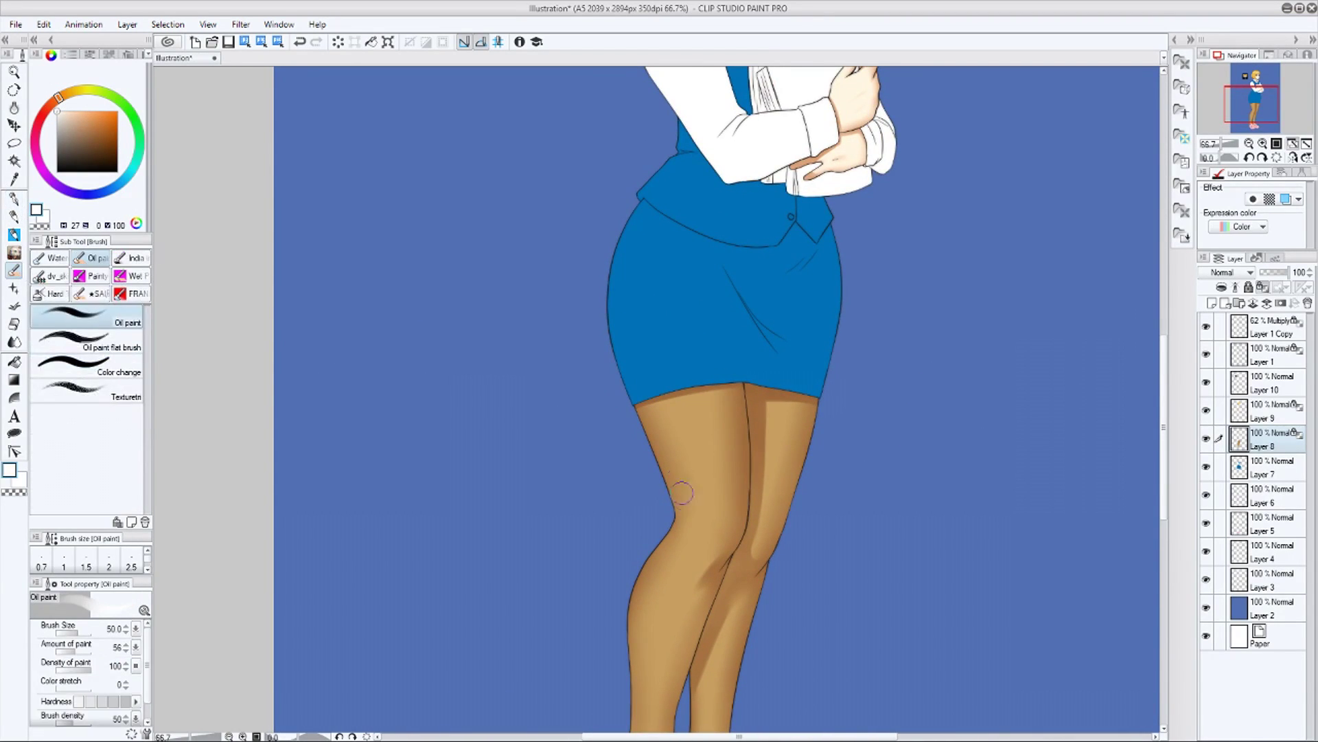
left_click_drag(690, 405, 708, 511)
scroll(708, 508, "down", 4)
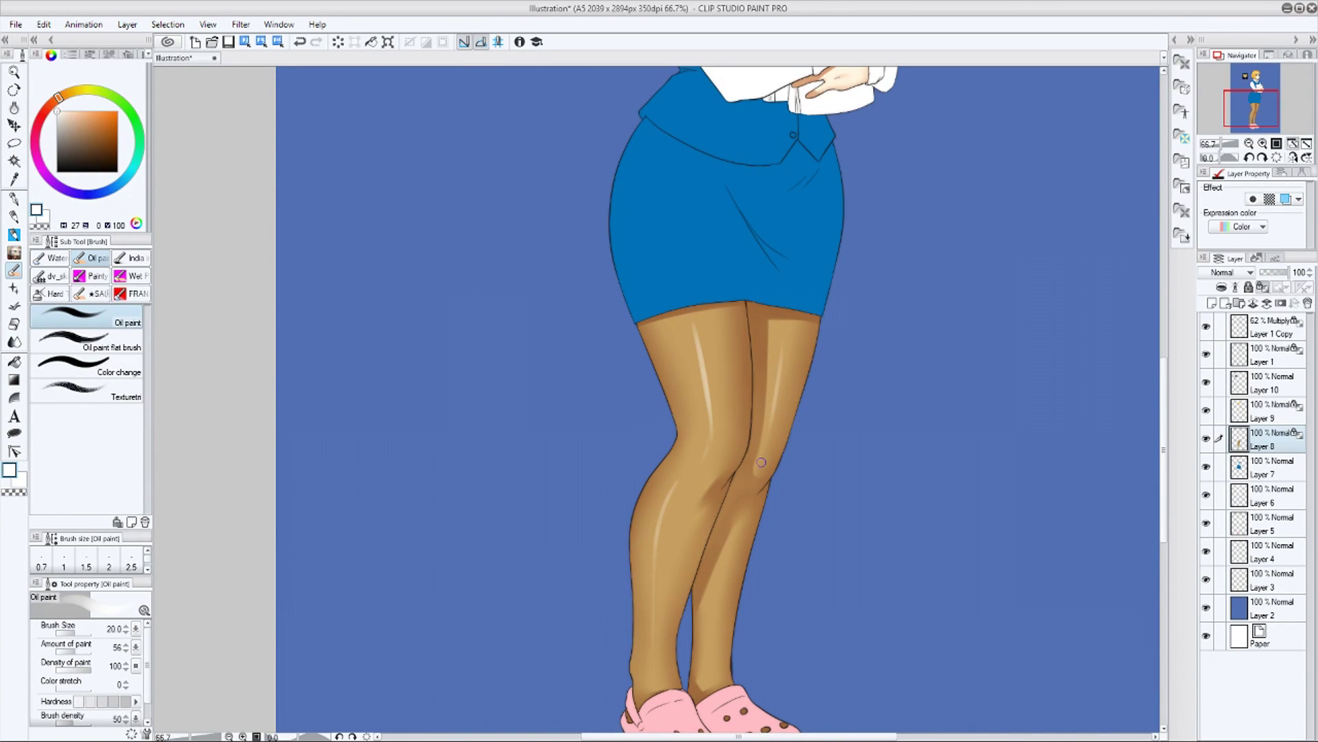
key("j")
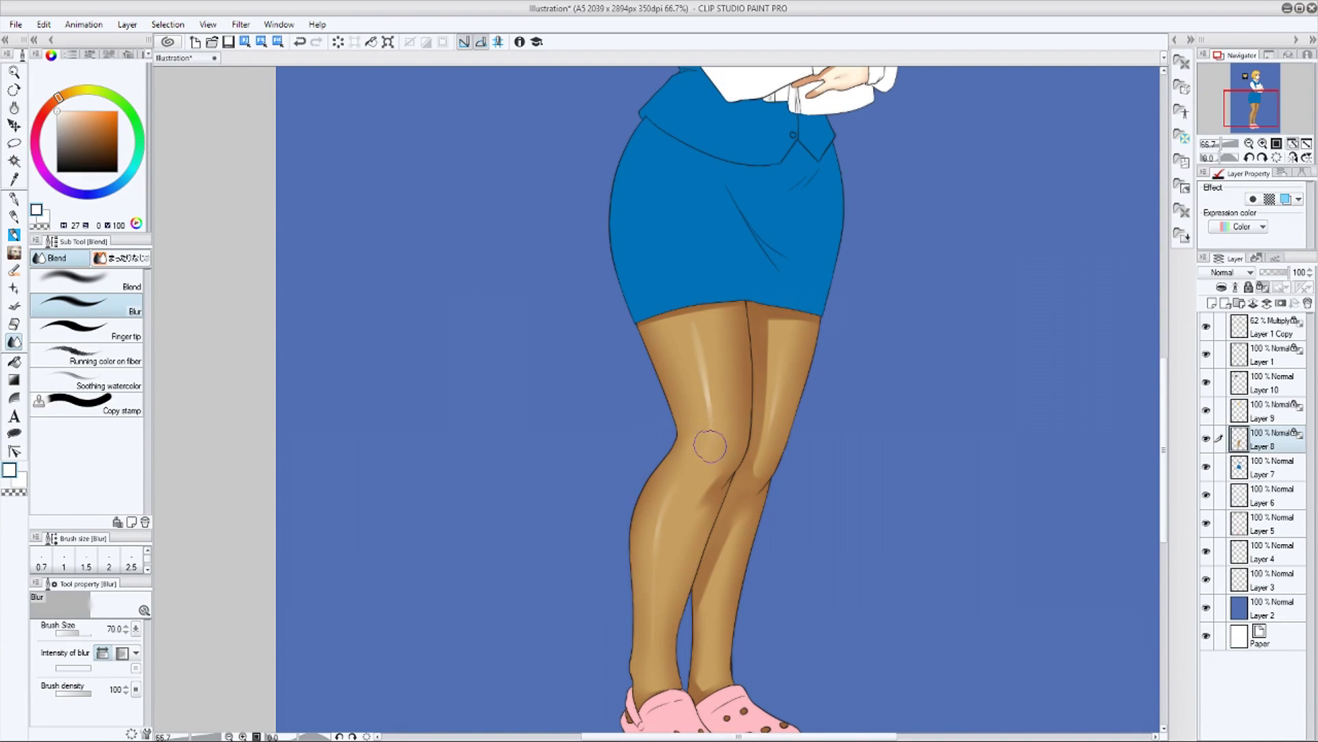
left_click_drag(874, 329, 853, 677)
left_click_drag(870, 469, 797, 576)
Switch to the Turnip pen at size 7 with a near-white colour for the face highlights, undoing the last stroke
key("ctrl+plus")
key("ctrl+plus")
left_click_drag(1003, 238, 928, 569)
left_click(639, 473, "alt")
left_click(13, 198)
left_click(1293, 157)
left_click_drag(575, 415, 409, 354)
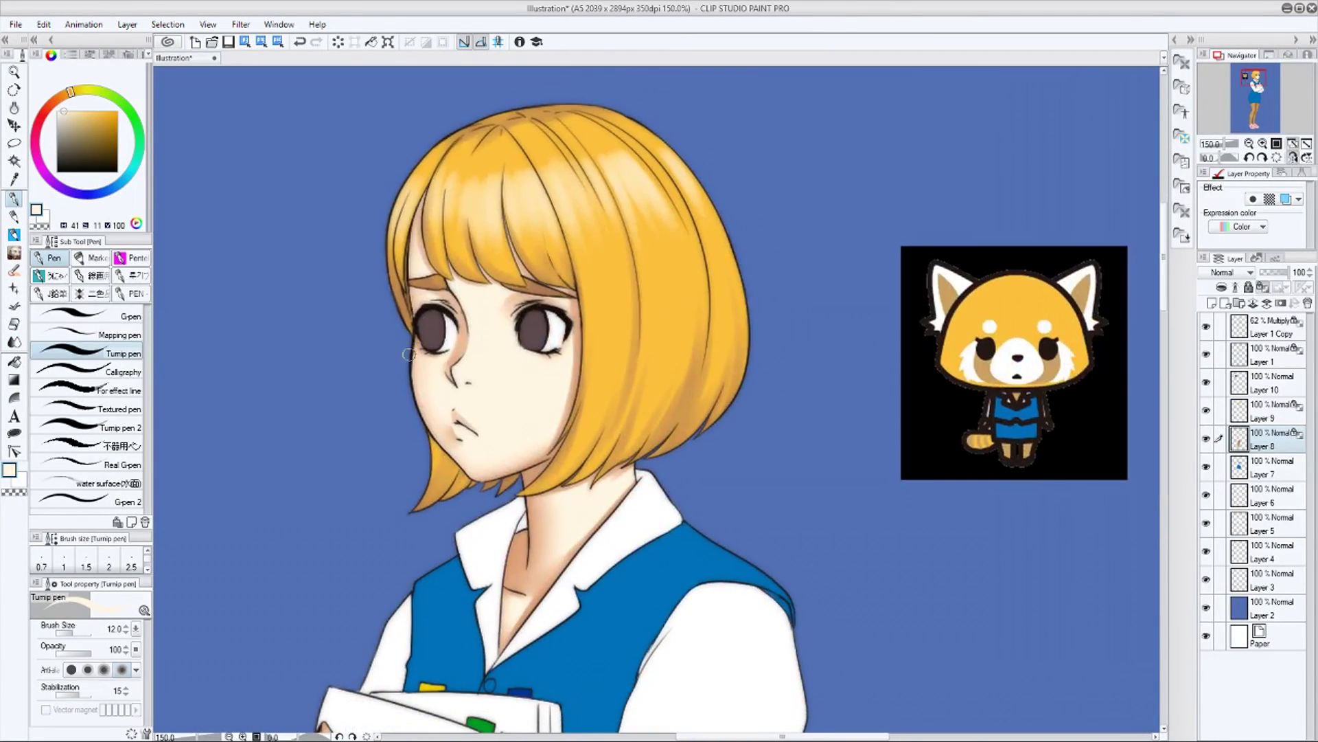
left_click(1294, 158)
key("ctrl+z")
key("bracketleft")
key("bracketleft")
key("bracketleft")
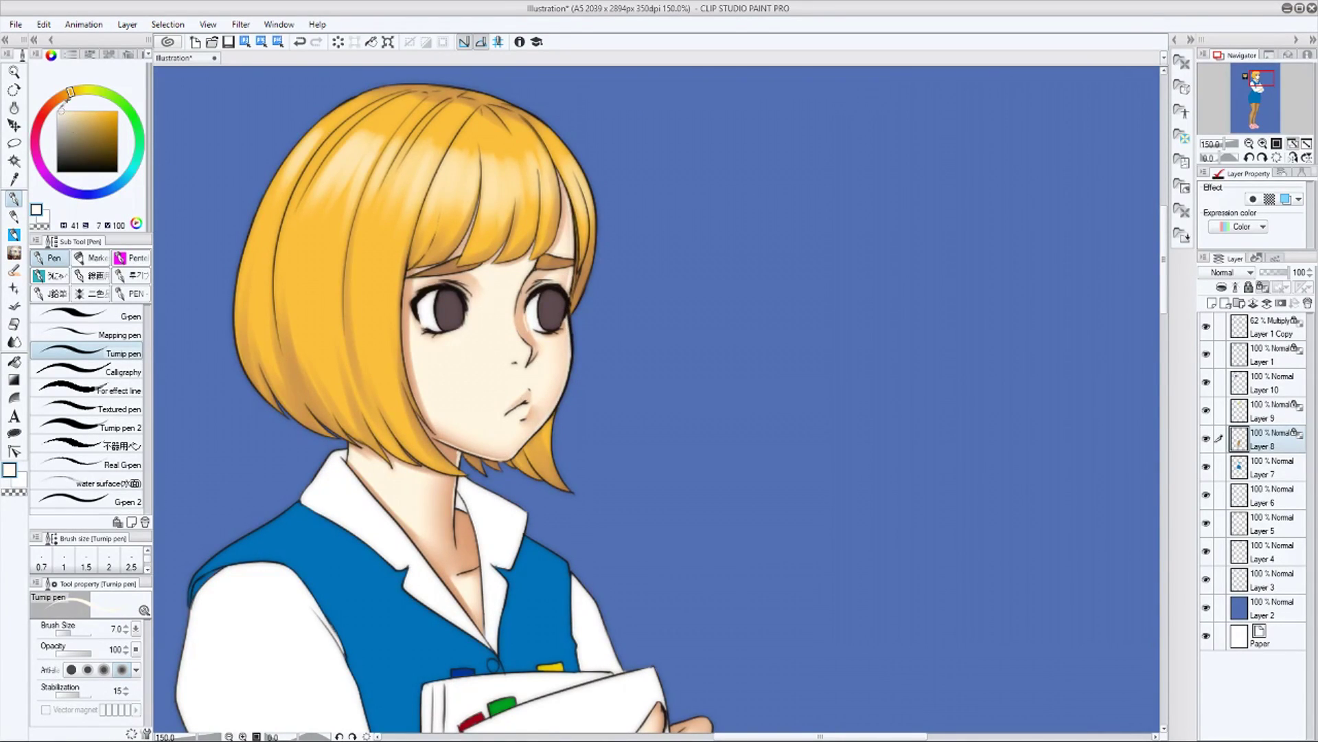
Draw fine white highlight strokes across the hair on Layer 9 with the size 7 Turnip pen, using the mirrored view
left_click(1267, 407)
left_click(1293, 158)
left_click_drag(737, 290, 414, 344)
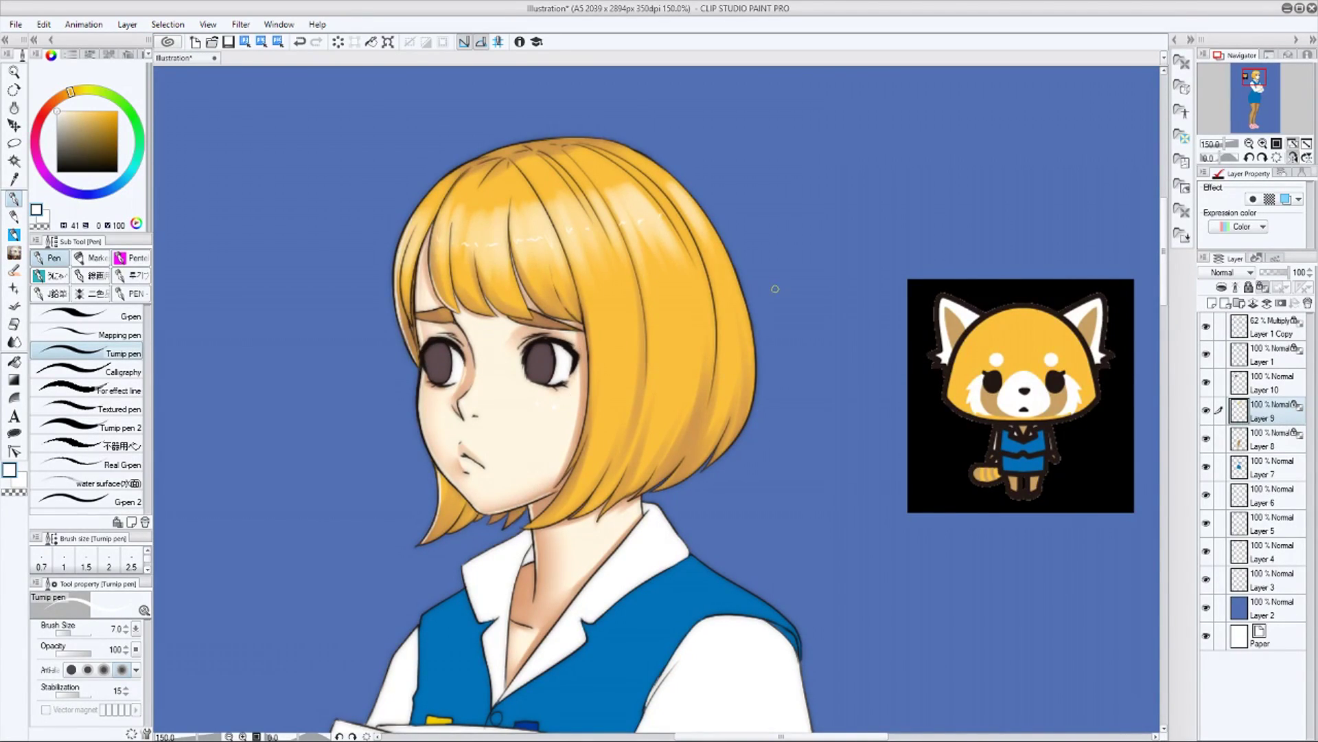
key("h")
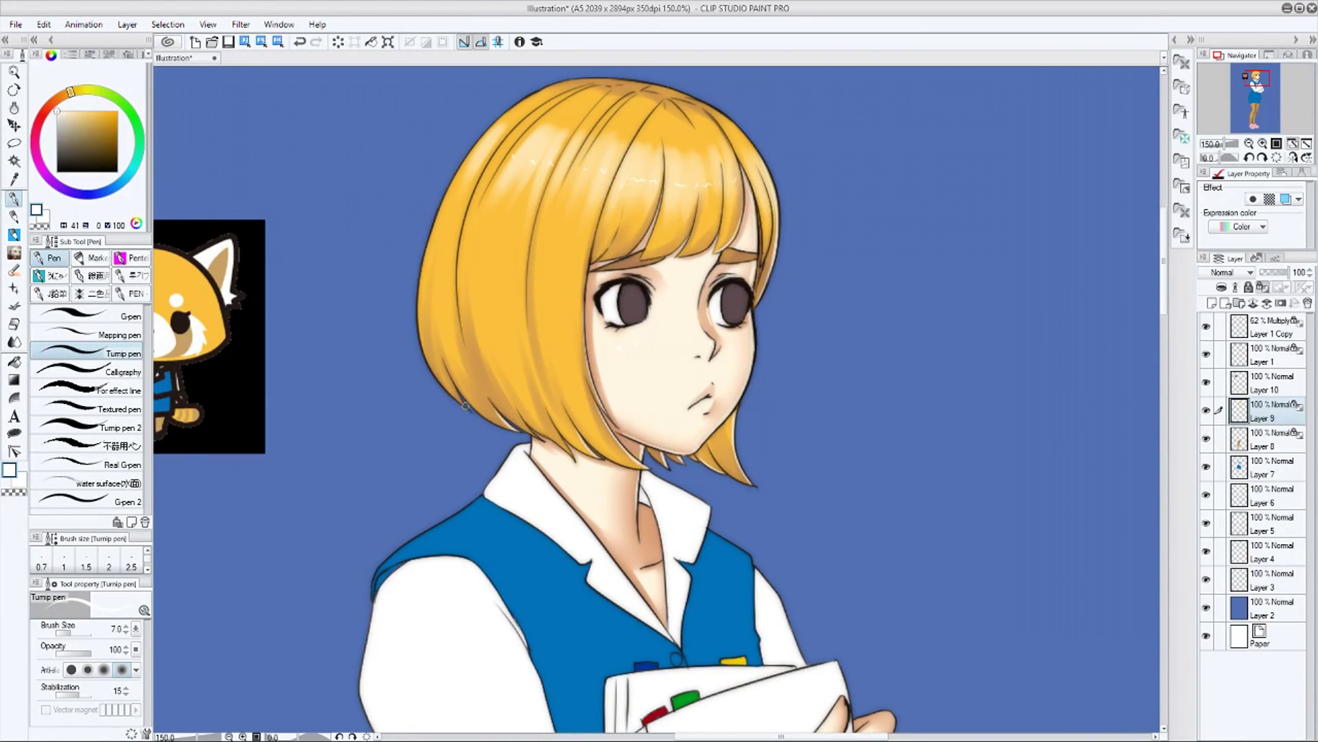
Trace fine white rim highlights along the bob's outer edge and strand tips on Layer 9
left_click_drag(877, 568, 913, 659)
key("h")
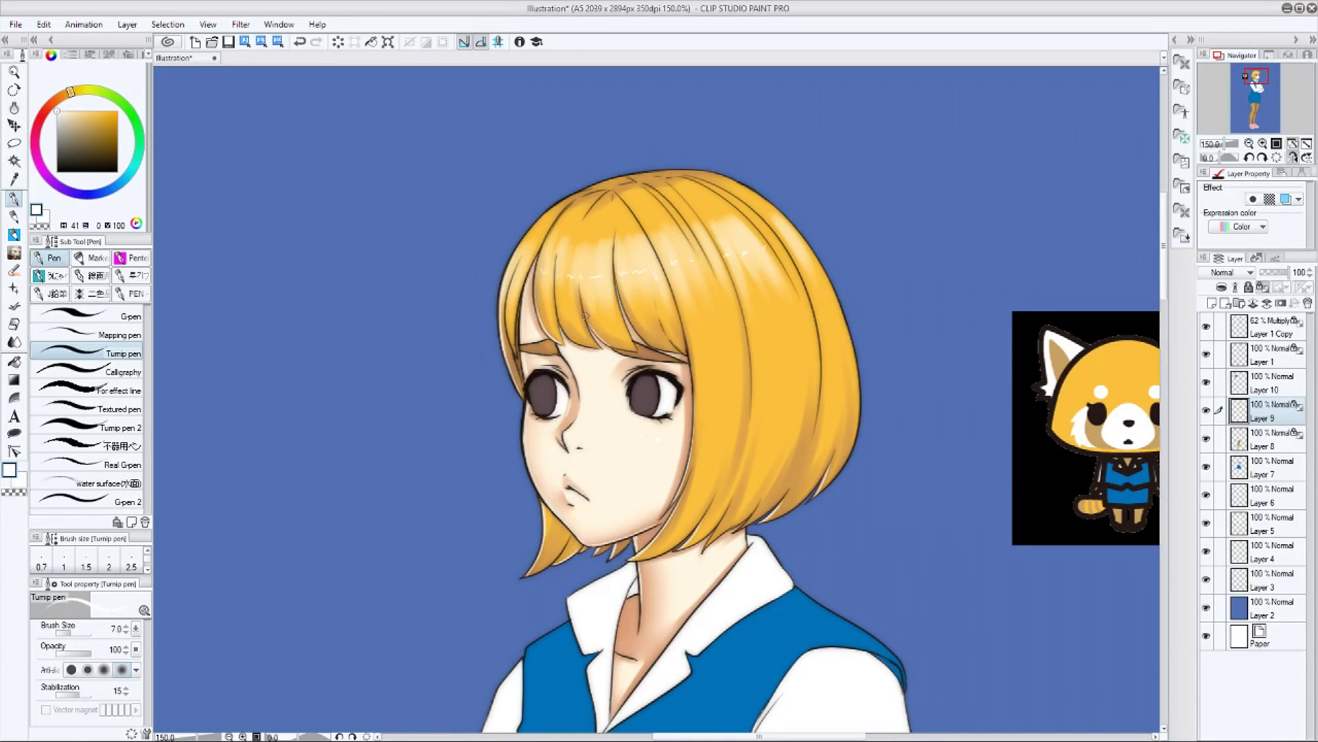
left_click(1290, 158)
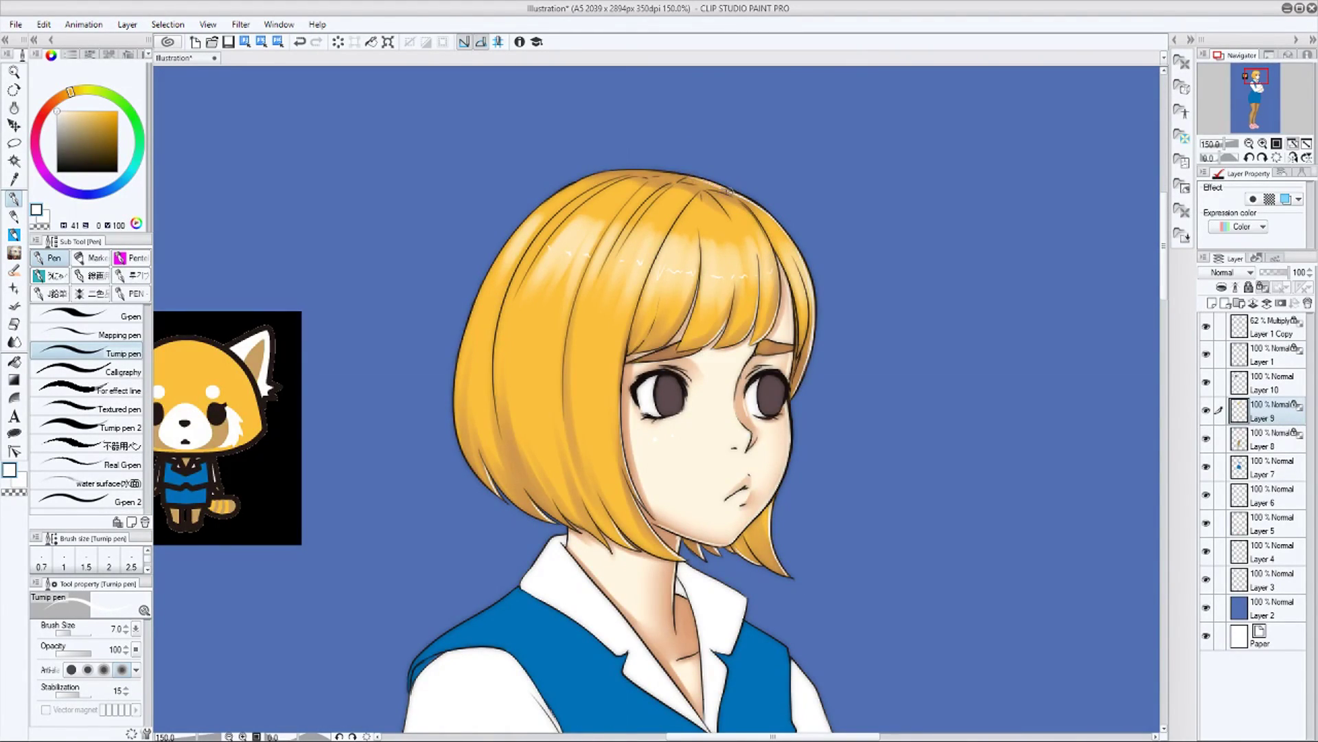
Add fine pale cream highlight strokes to the skin of the neck and hands on Layer 8, checking both view orientations
left_click_drag(902, 601, 878, 392)
left_click_drag(970, 601, 962, 460)
left_click(827, 530, "alt")
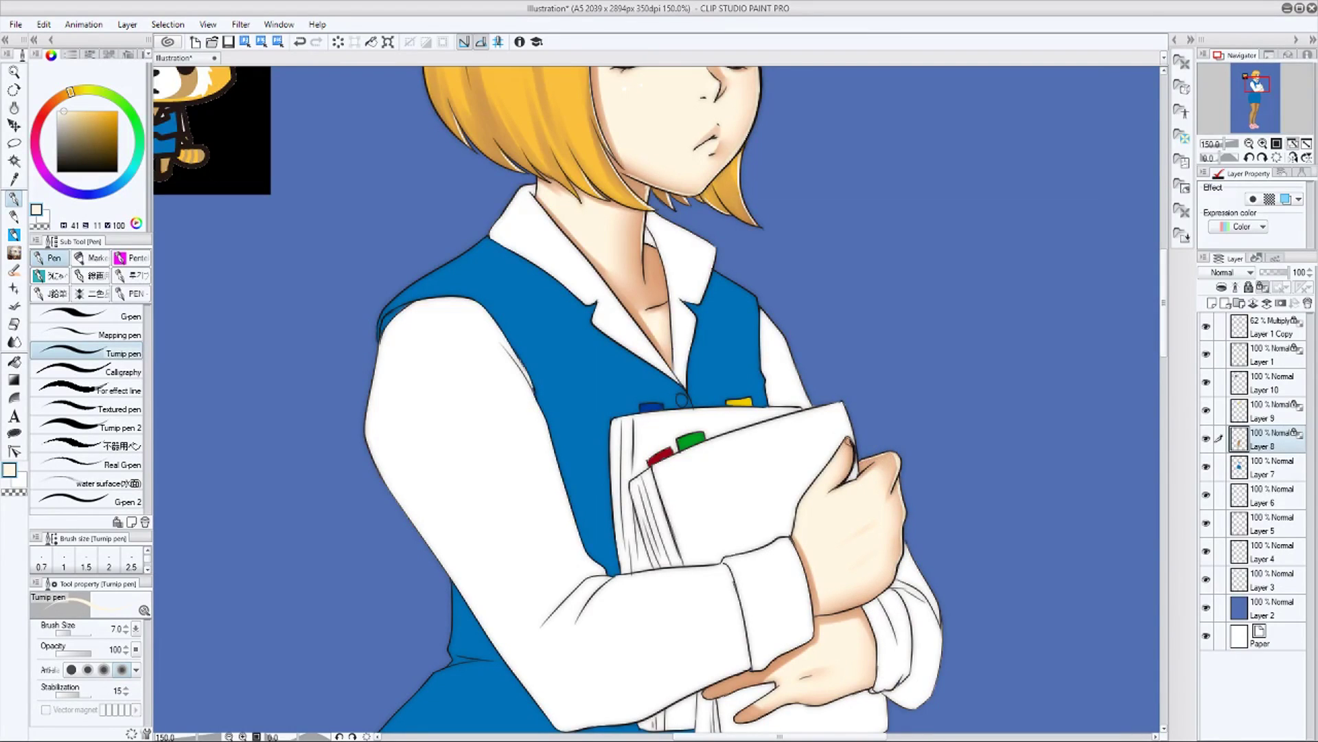
left_click_drag(897, 602, 892, 431)
left_click(1293, 158)
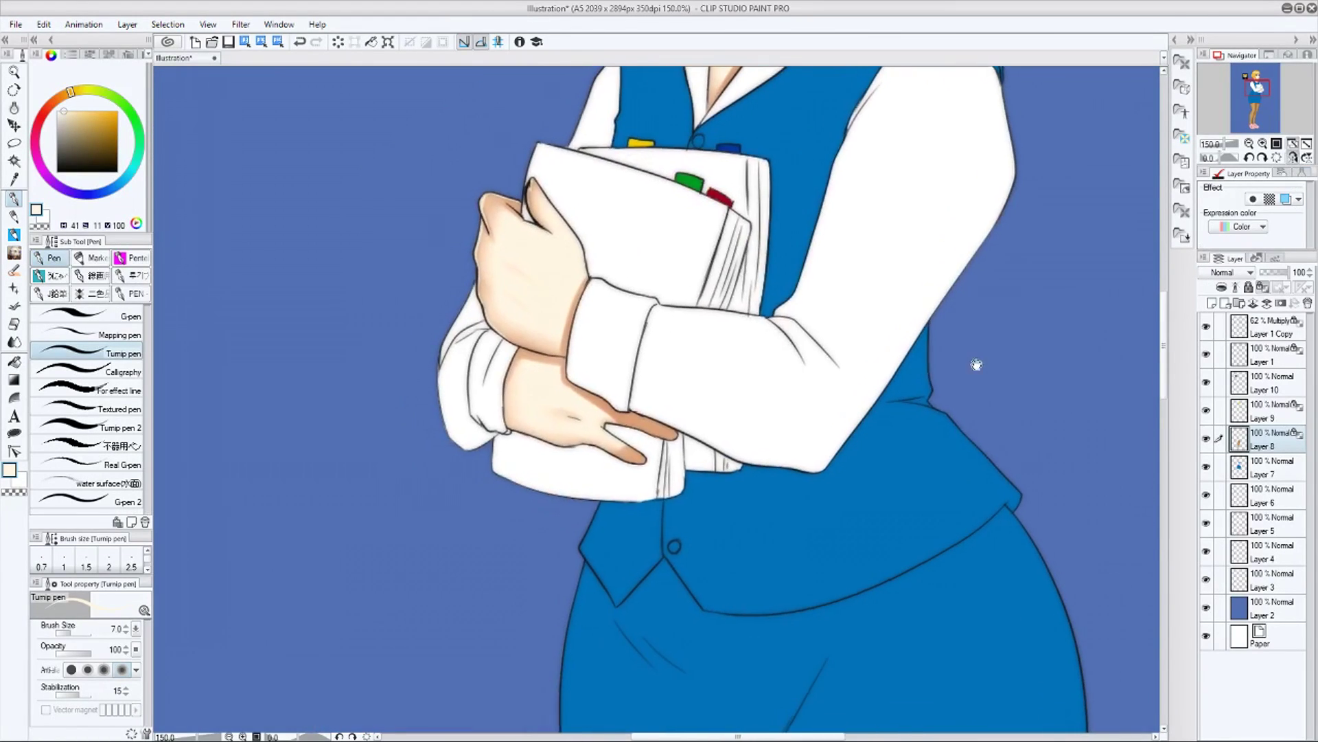
scroll(846, 535, "up", 5)
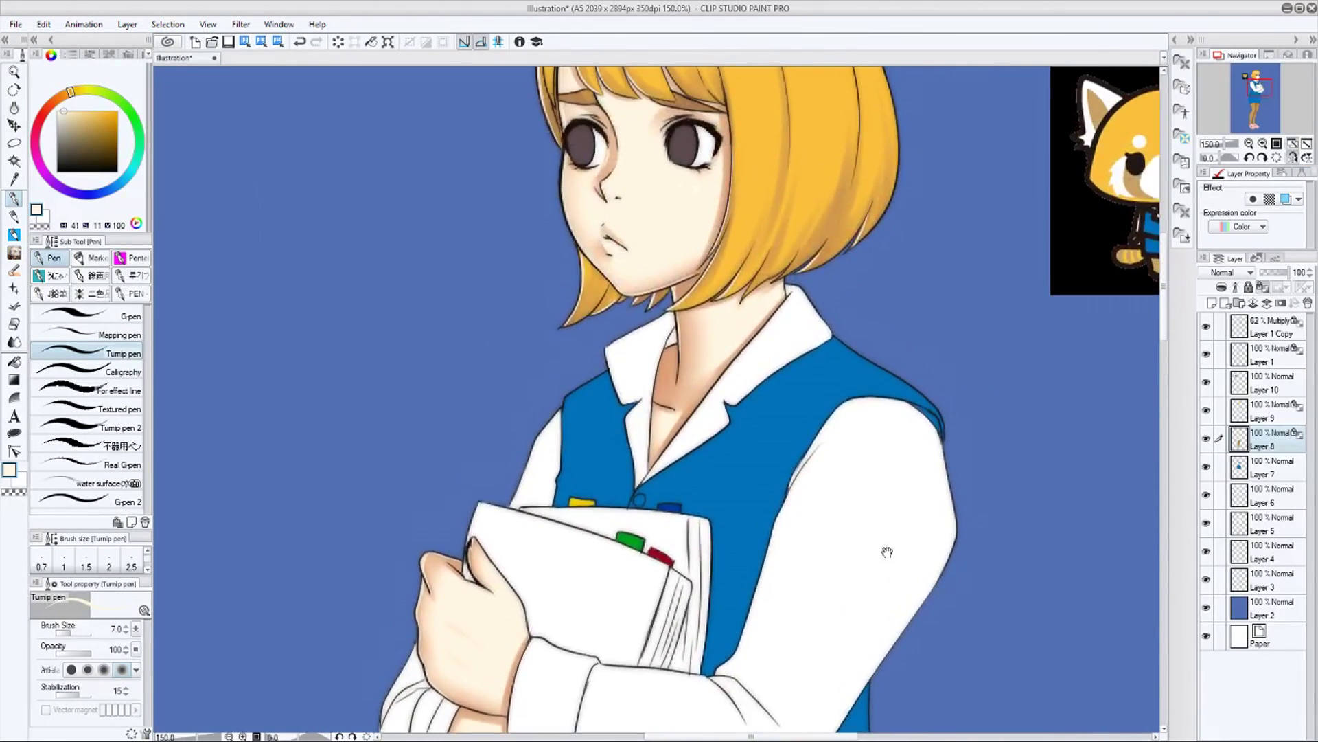
left_click(1294, 157)
Sample the light stocking tan and draw a thin rim light down the far leg's outer edge on Layer 8
left_click(1267, 467)
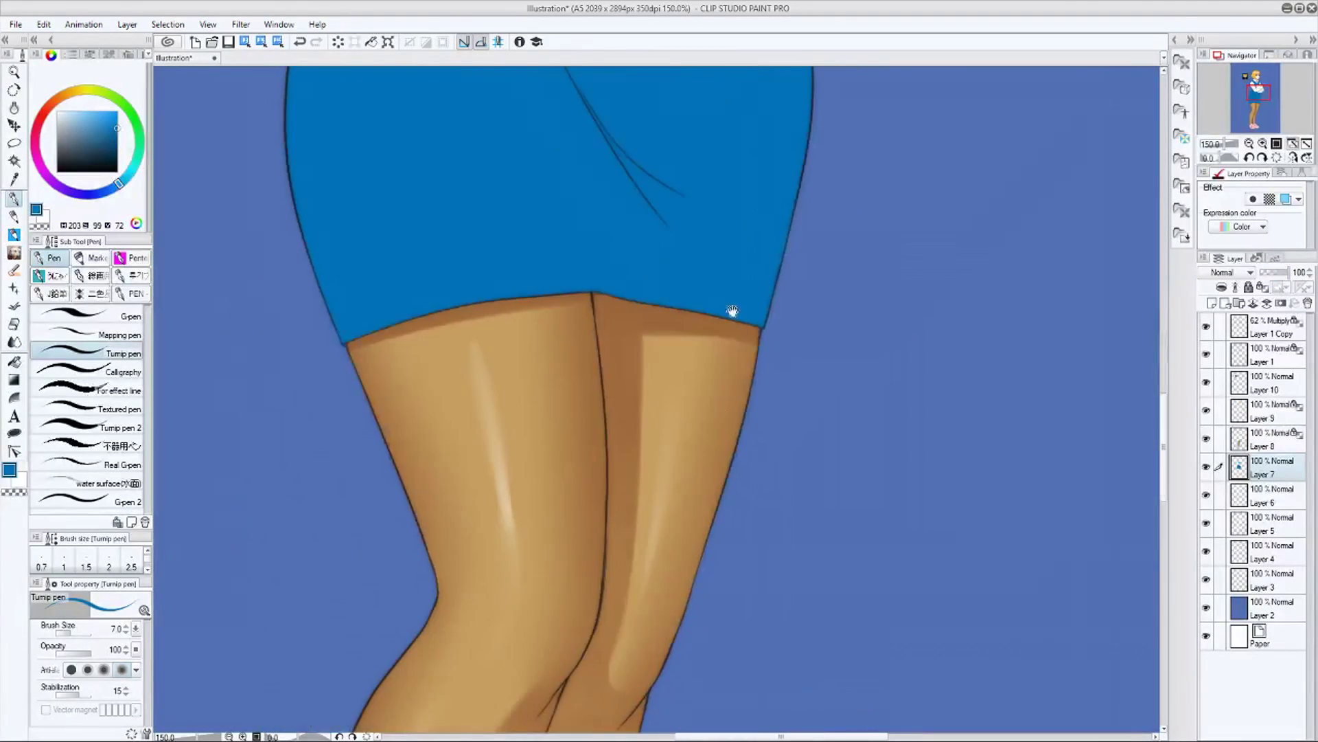
left_click_drag(733, 311, 798, 203)
left_click(569, 383, "alt")
left_click(1267, 439)
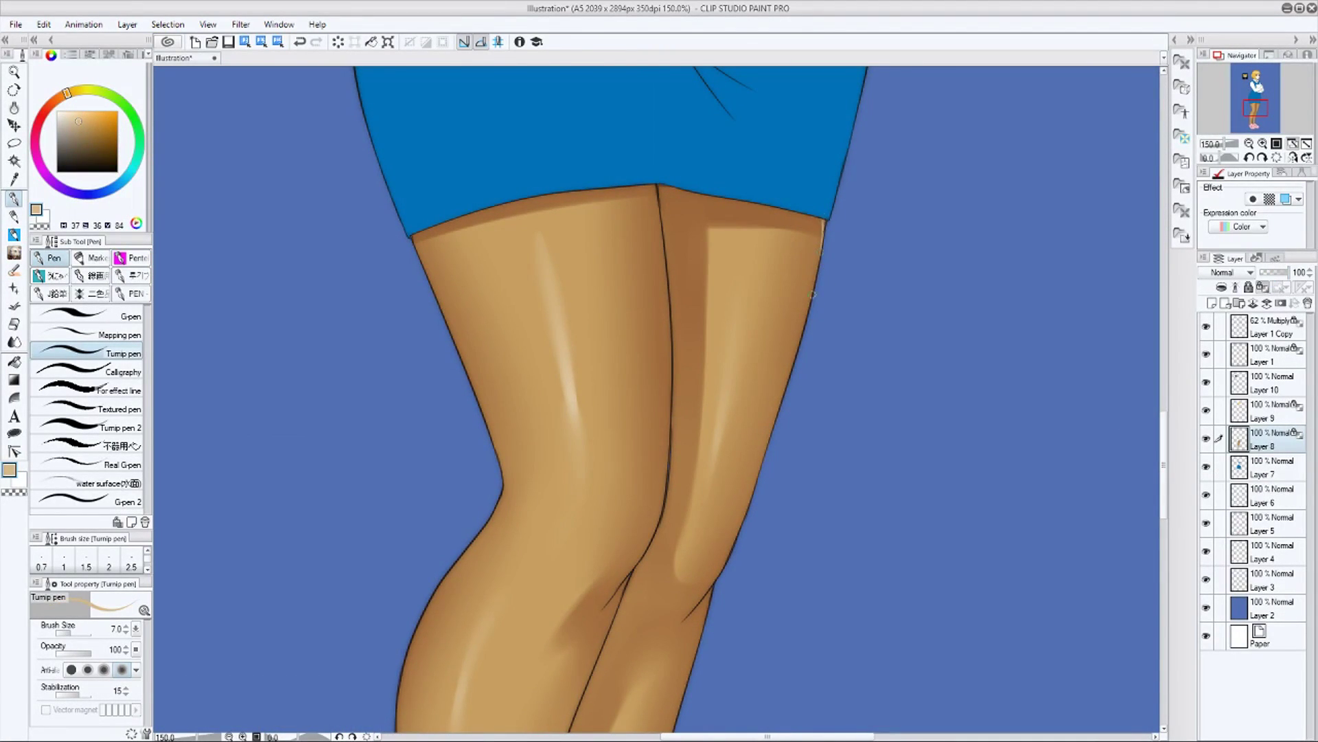
left_click(1294, 158)
left_click_drag(700, 565, 623, 442)
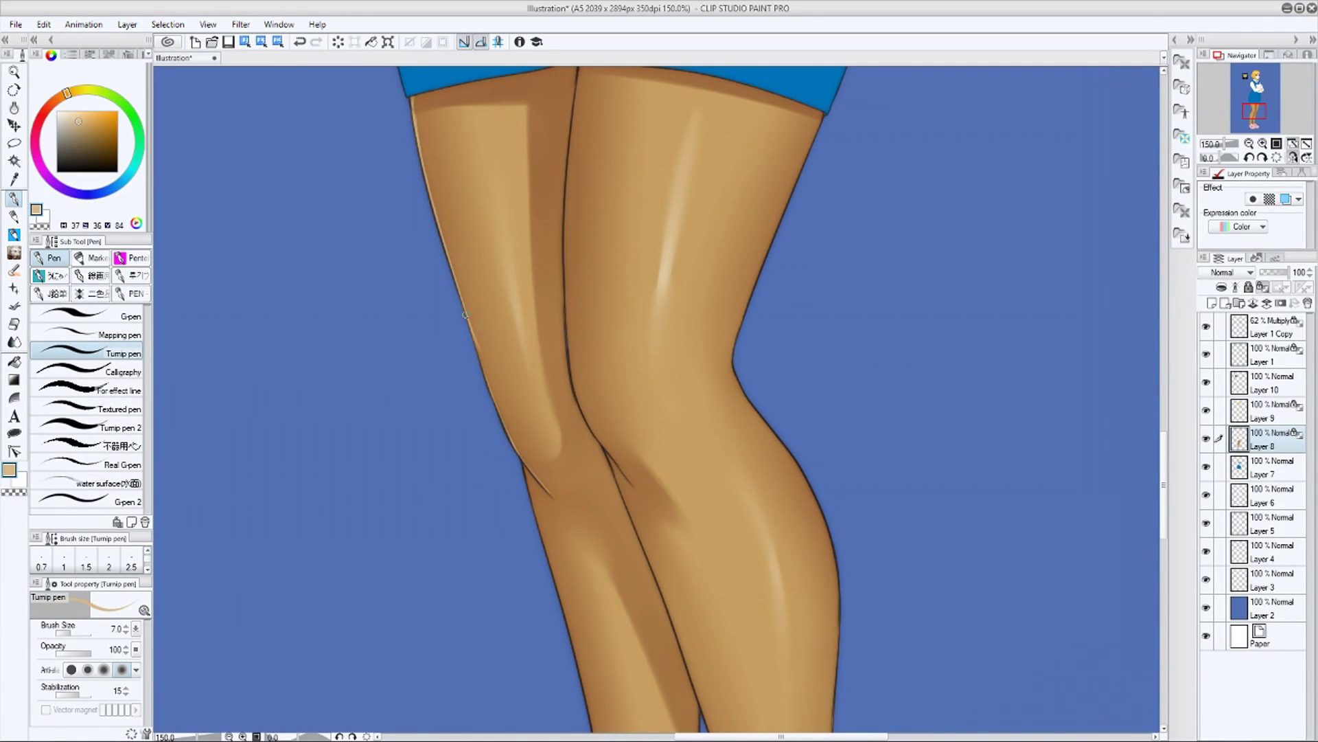
left_click_drag(569, 426, 514, 227)
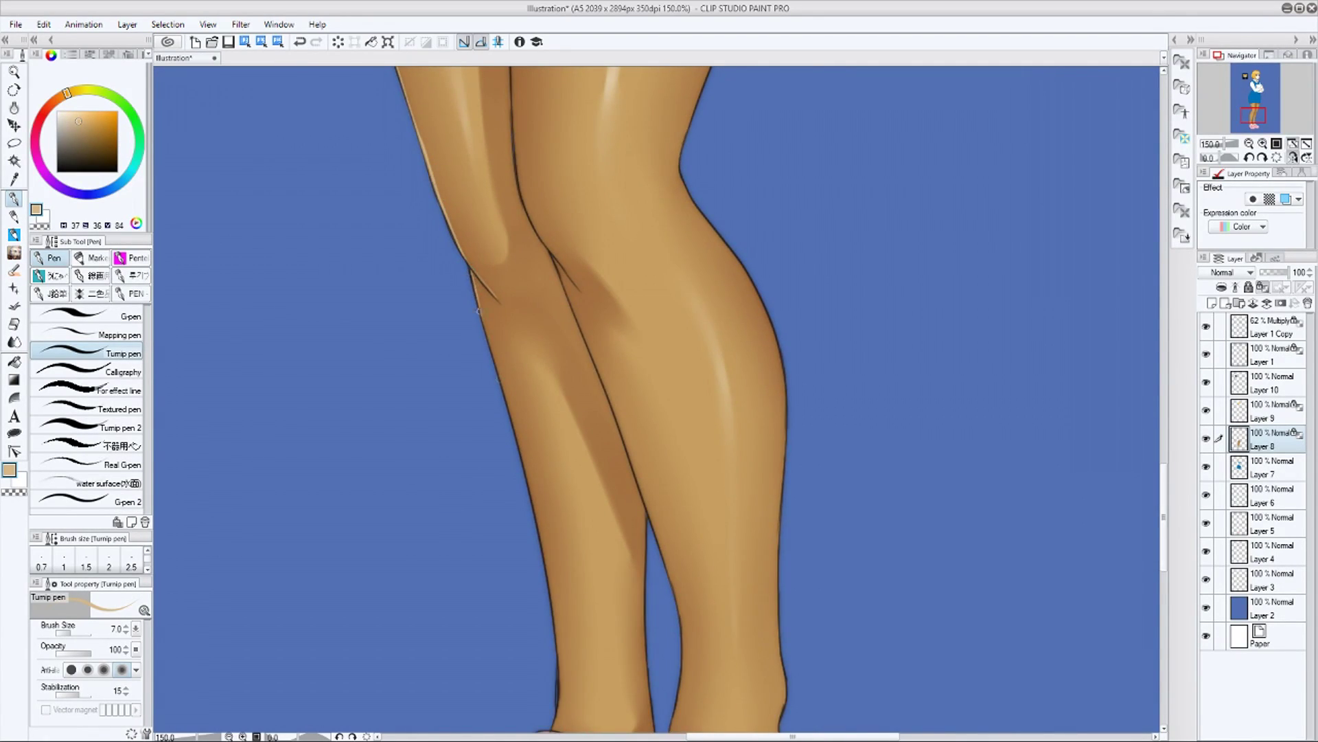
left_click_drag(472, 276, 502, 378)
left_click_drag(520, 416, 504, 298)
left_click(1294, 158)
left_click_drag(773, 539, 664, 495)
mouse_move(667, 564)
left_mouse_down()
mouse_move(663, 463)
mouse_move(706, 278)
left_mouse_up()
Draw a thin light-tan rim line along the near leg's inner edge, from the thigh past the knee crease to the calf
scroll(670, 479, "up", 5)
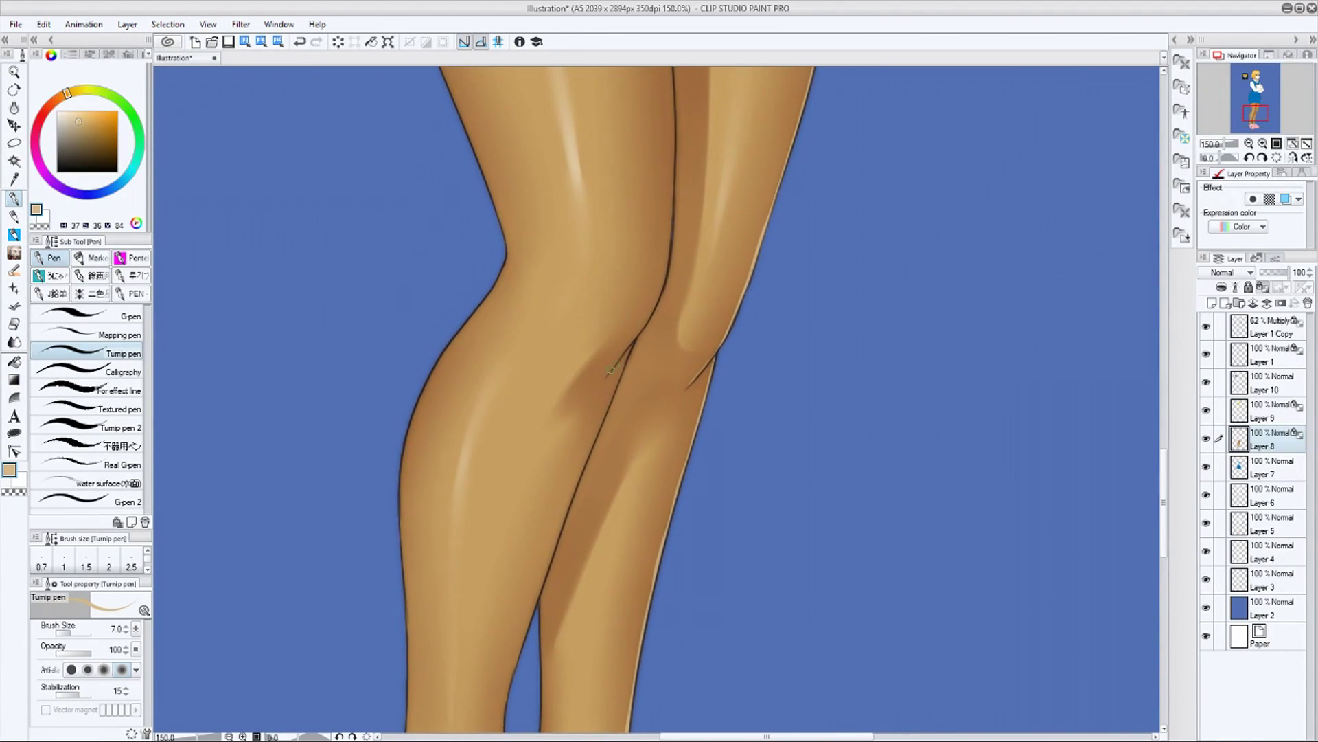
left_click(1294, 159)
left_click_drag(649, 270, 554, 503)
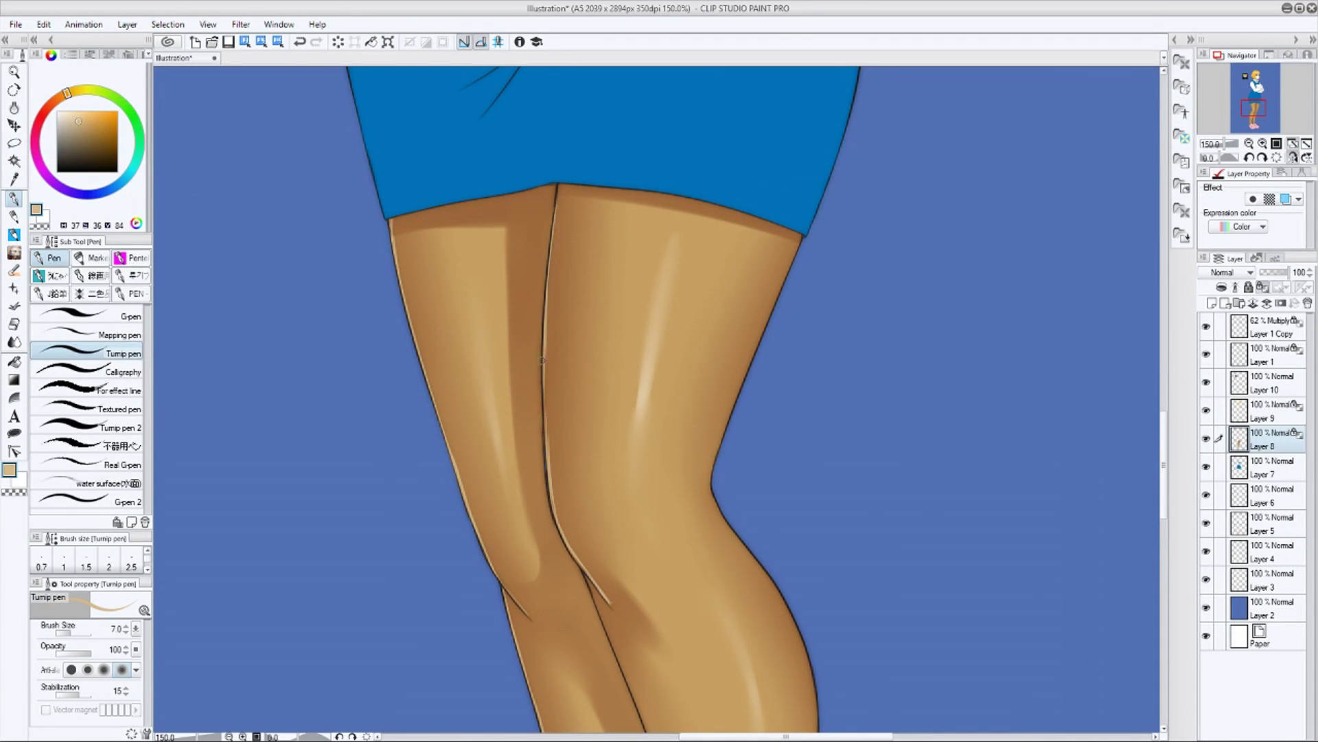
scroll(542, 360, "down", 3)
scroll(518, 399, "down", 3)
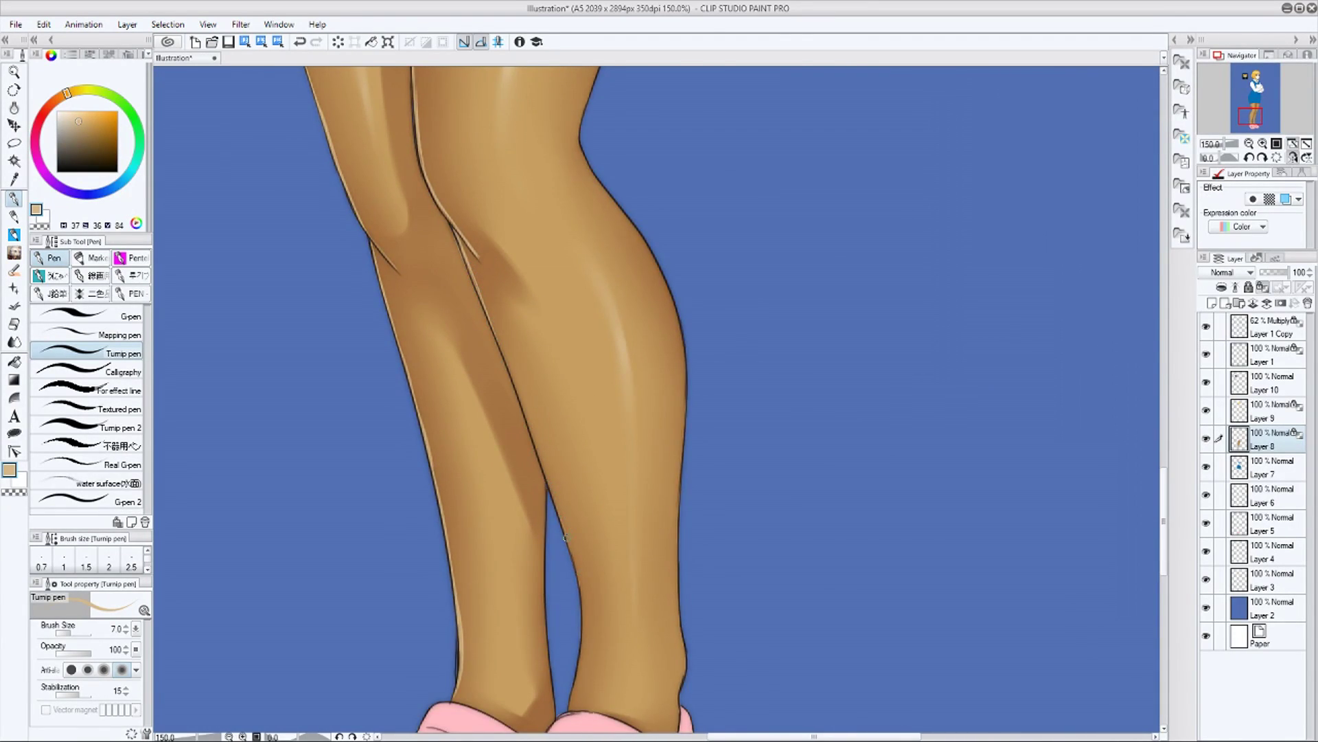
left_click_drag(877, 583, 885, 725)
Lock Layer 7's transparent pixels, sample the uniform blue and shift it to a dark blue of hue 216, saturation 100, value 52
left_click_drag(914, 79, 1000, 533)
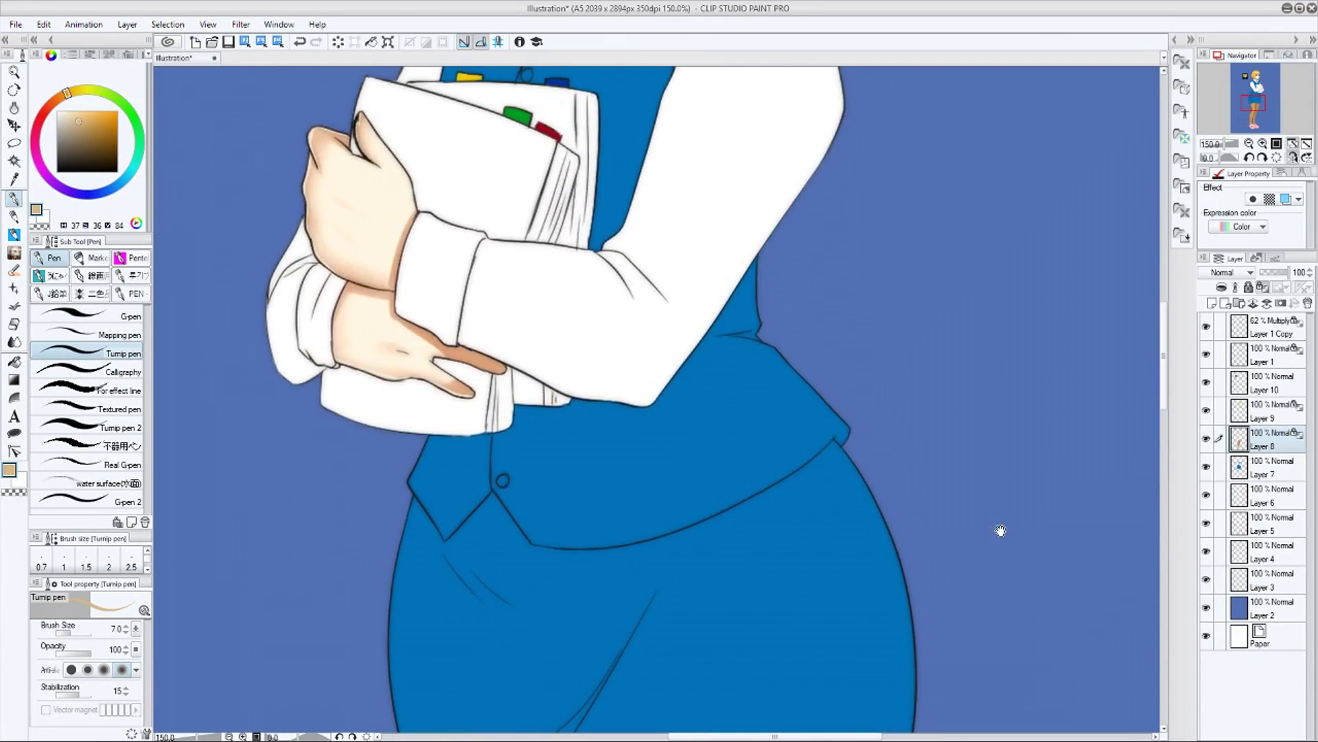
left_click(1265, 468)
left_click(1263, 288)
left_click(651, 448, "alt")
left_click_drag(118, 135, 120, 148)
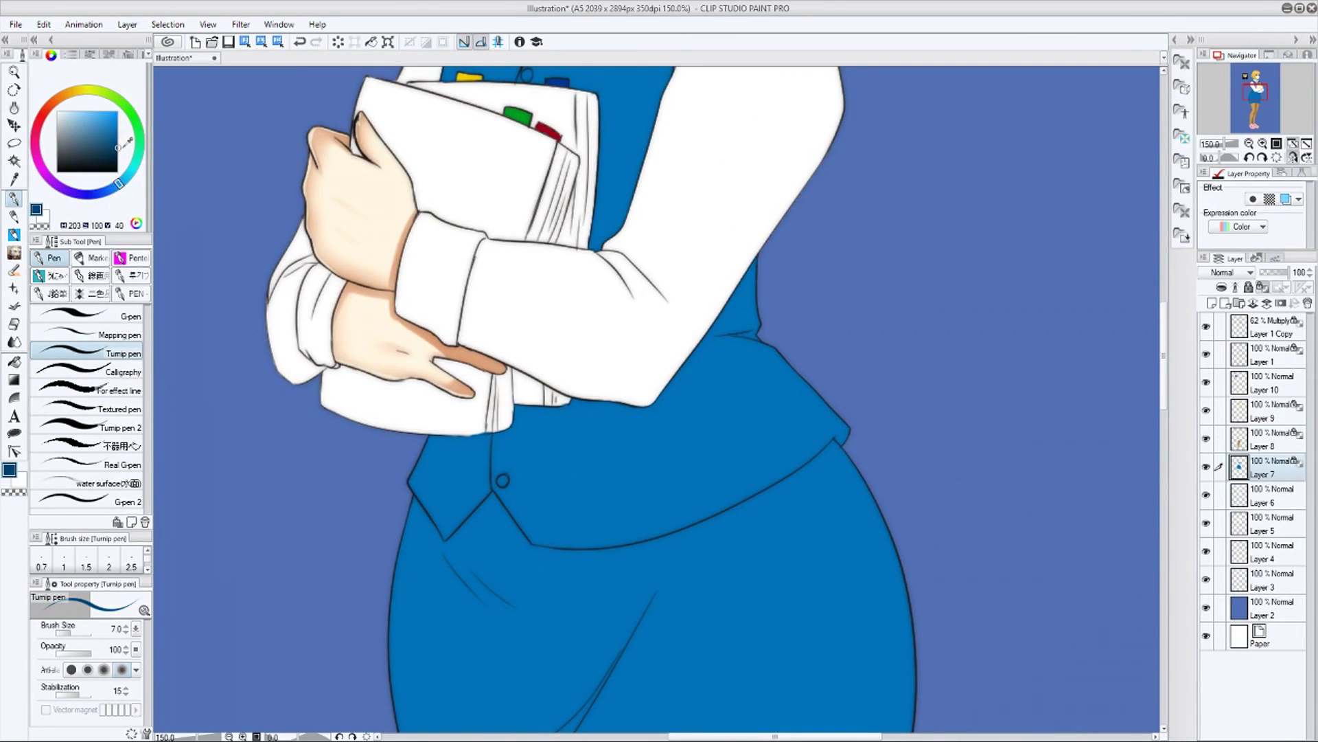
left_click_drag(116, 193, 108, 189)
Paint dark blue Oil paint shadows on the vest beneath the collar, along the far armhole and beside the papers
left_click(14, 270)
left_click_drag(503, 485, 530, 538)
left_click(1294, 158)
mouse_move(957, 390)
left_mouse_down()
mouse_move(927, 450)
mouse_move(934, 673)
left_mouse_up()
mouse_move(796, 238)
left_mouse_down()
mouse_move(781, 274)
mouse_move(769, 258)
mouse_move(838, 264)
mouse_move(844, 355)
left_mouse_up()
left_click_drag(772, 381, 762, 351)
key("]")
key("]")
key("]")
mouse_move(651, 488)
left_mouse_down()
mouse_move(689, 482)
mouse_move(647, 472)
left_mouse_up()
key("[")
key("[")
left_click_drag(578, 195, 676, 268)
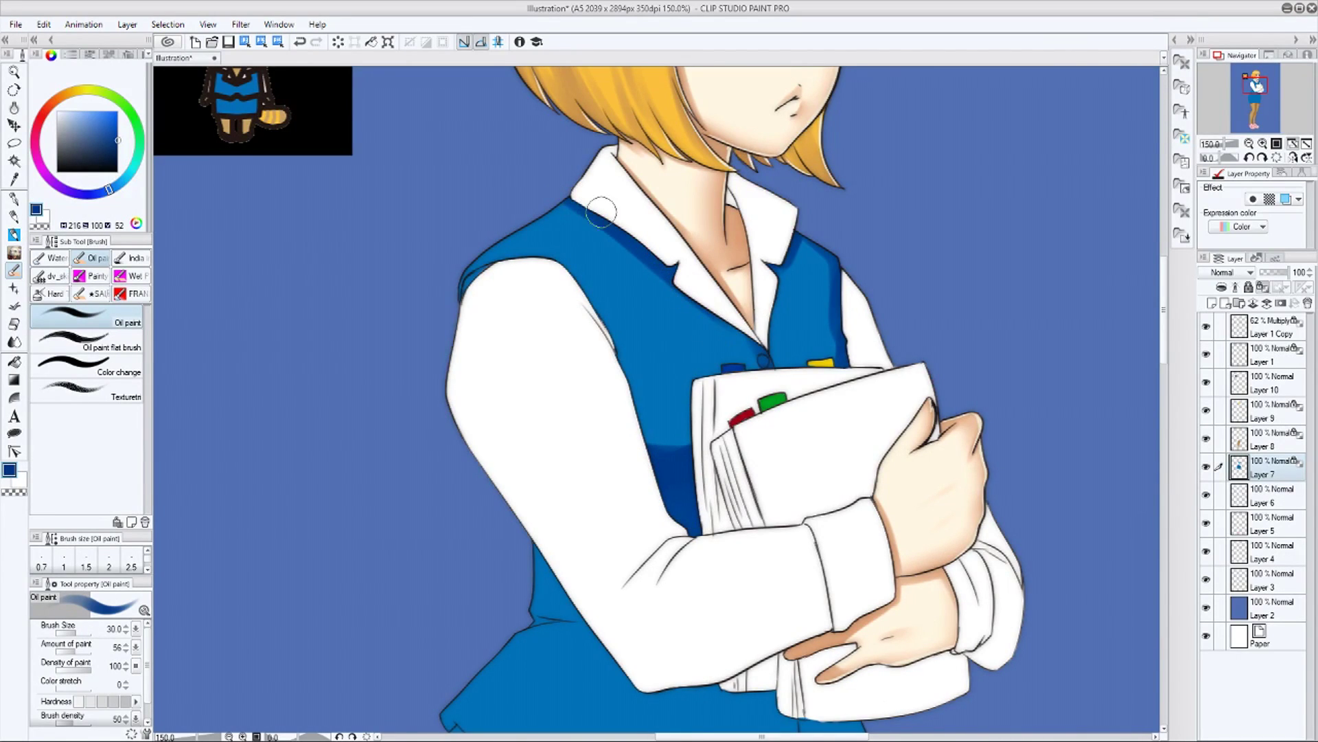
Soften the vest shadows around the collar and far armhole with Blur at size 50
key("j")
left_click_drag(827, 381, 837, 240)
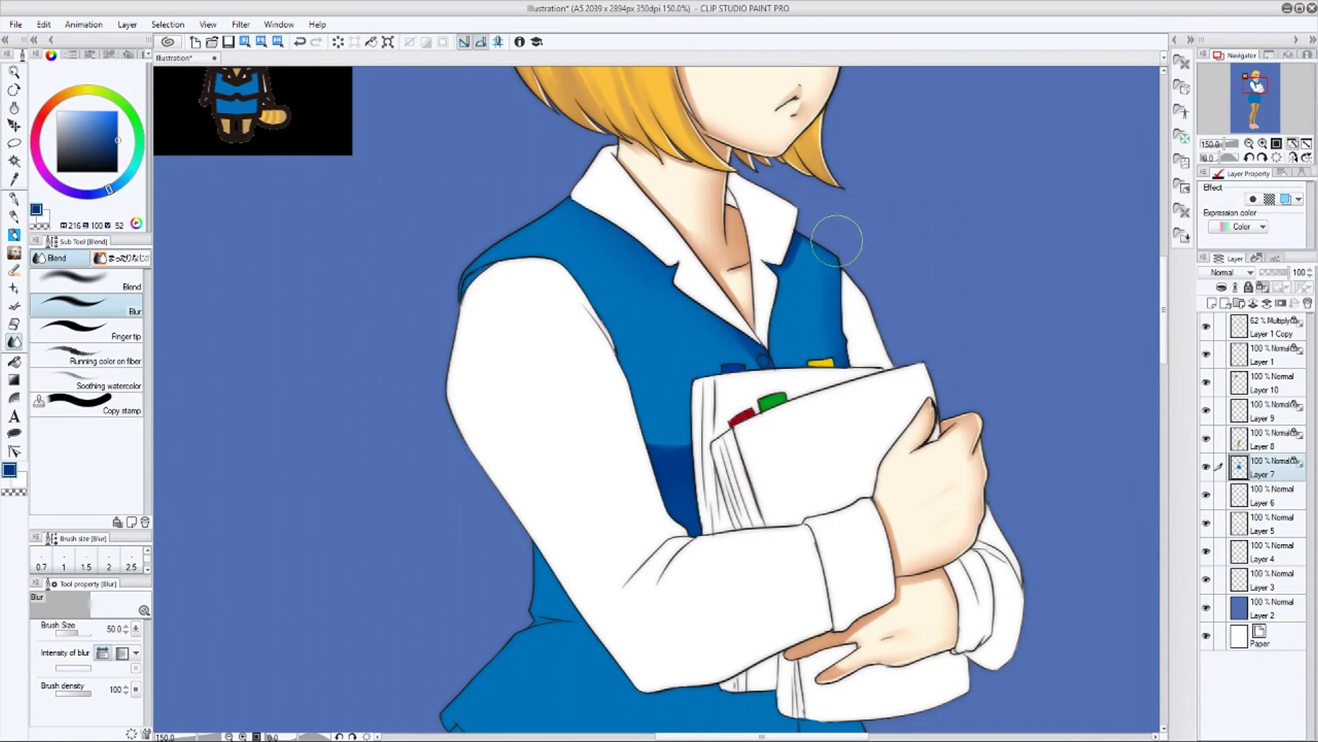
left_click_drag(817, 570, 791, 260)
left_click_drag(811, 474, 762, 386)
Paint dark blue shadows on the vest's front hem points with the size 30 Oil paint brush and blur them
key("b")
mouse_move(777, 326)
left_mouse_down()
mouse_move(797, 377)
mouse_move(787, 388)
left_mouse_up()
left_click_drag(797, 374, 768, 423)
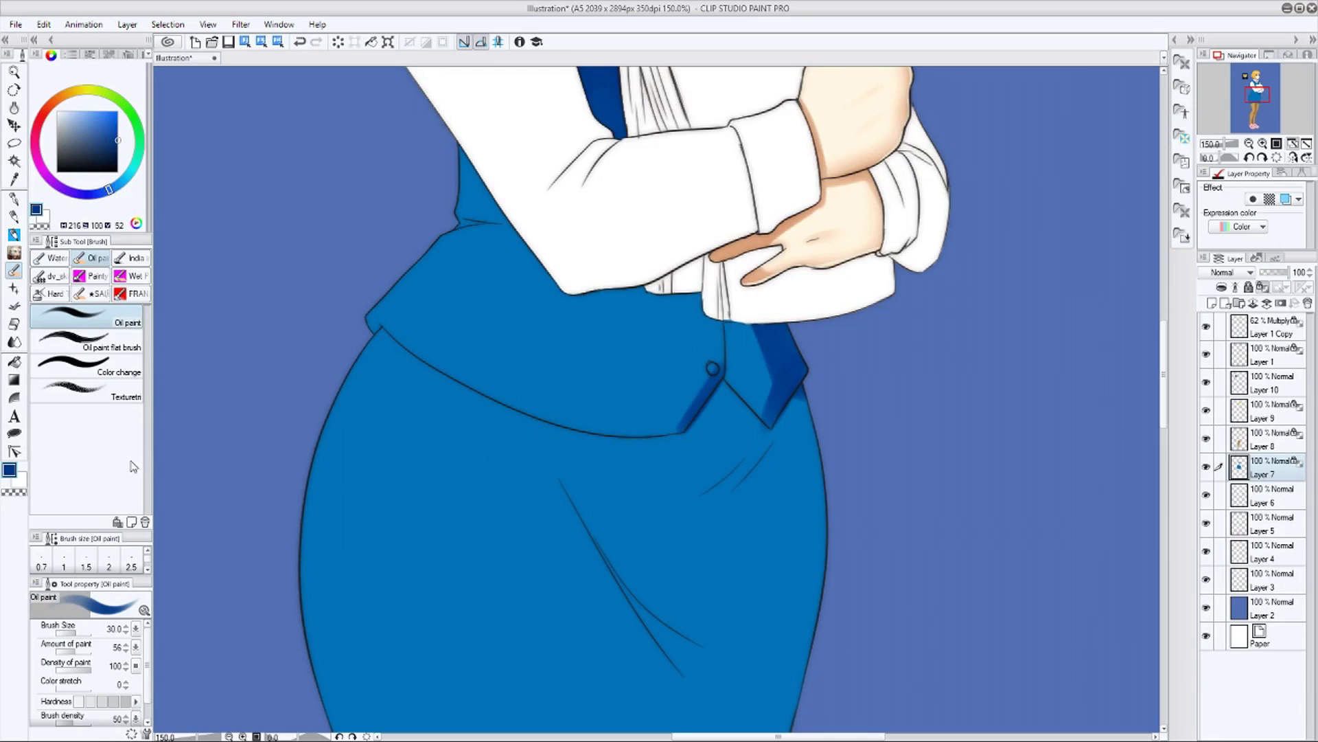
left_click(14, 341)
left_click_drag(756, 324, 765, 398)
Paint broad dark blue shadows down the skirt's far side and along its folds, enlarging the brush to 60, and soften them with Blur
left_click(15, 271)
key("h")
mouse_move(925, 607)
left_mouse_down()
mouse_move(899, 452)
mouse_move(767, 381)
left_mouse_up()
left_click_drag(399, 361, 439, 553)
left_click_drag(397, 405, 412, 180)
left_click_drag(412, 180, 396, 354)
key("]")
key("]")
key("]")
left_click_drag(412, 184, 441, 529)
mouse_move(481, 309)
left_mouse_down()
mouse_move(418, 183)
mouse_move(435, 253)
mouse_move(550, 297)
mouse_move(605, 275)
mouse_move(547, 374)
mouse_move(577, 302)
mouse_move(456, 324)
mouse_move(546, 503)
left_mouse_up()
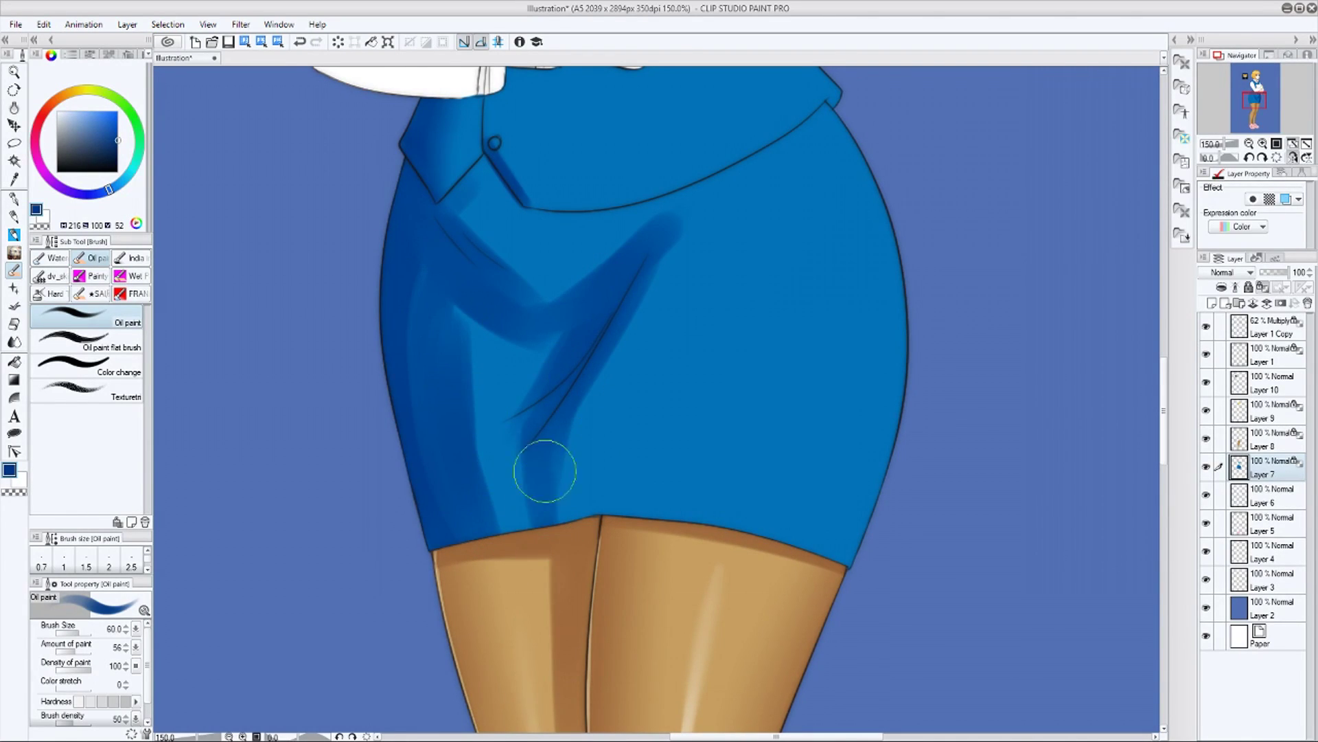
key("j")
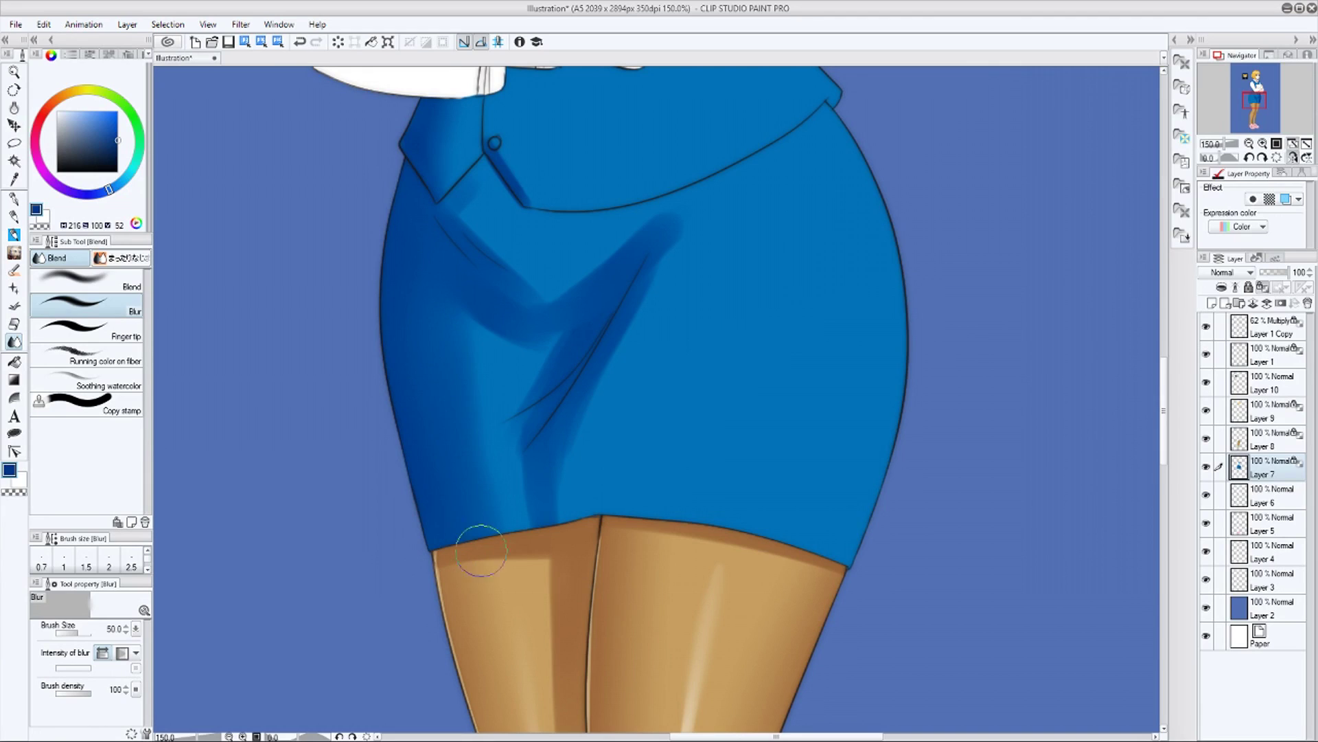
mouse_move(462, 200)
left_mouse_down()
mouse_move(521, 281)
mouse_move(715, 192)
mouse_move(594, 438)
mouse_move(663, 273)
left_mouse_up()
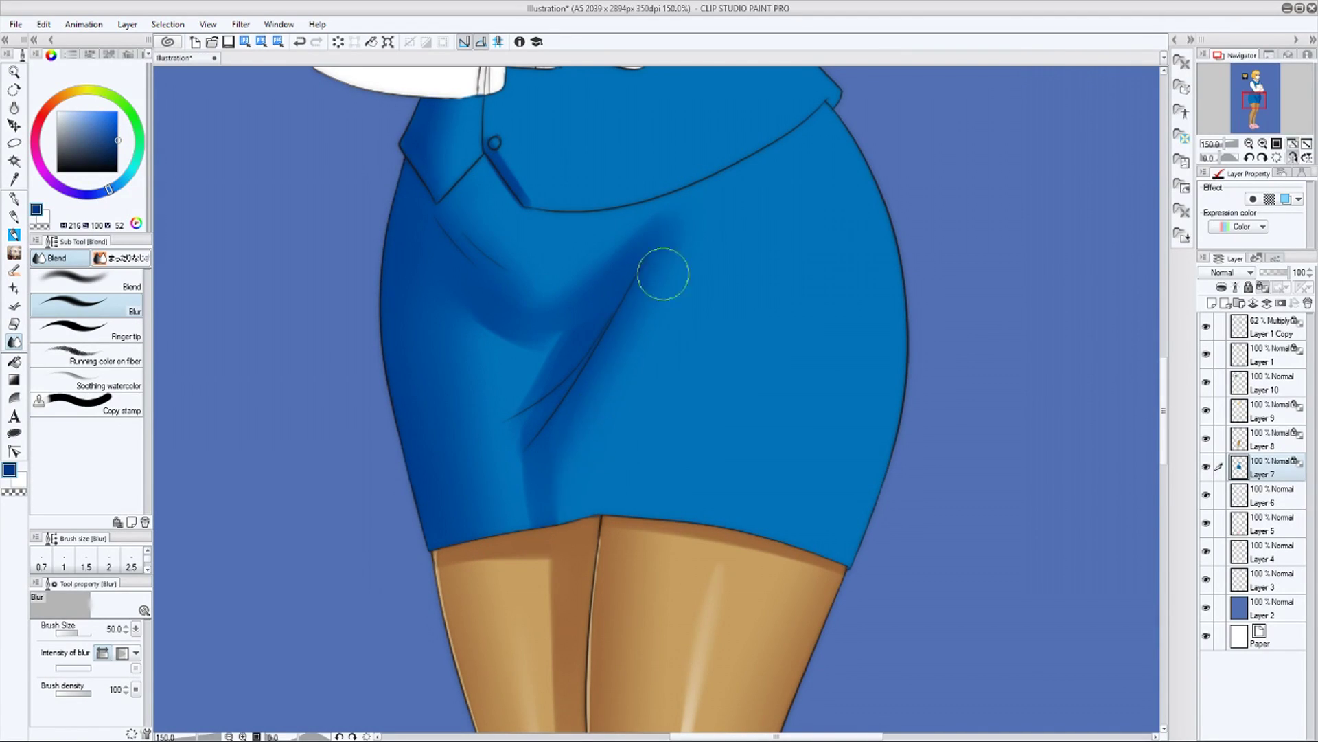
Refine the skirt fold and vest point shadows with sampled blues, using the Oil paint brush reduced to size 25
key("b")
left_click(638, 329, "alt")
mouse_move(491, 436)
left_mouse_down()
mouse_move(515, 412)
mouse_move(538, 447)
left_mouse_up()
left_click(404, 184, "alt")
key("bracketleft")
key("bracketleft")
key("bracketleft")
key("bracketleft")
key("bracketleft")
left_click_drag(481, 157, 431, 191)
mouse_move(558, 394)
left_mouse_down()
mouse_move(500, 436)
mouse_move(517, 445)
left_mouse_up()
left_click_drag(703, 389, 673, 477)
left_click_drag(662, 314, 663, 392)
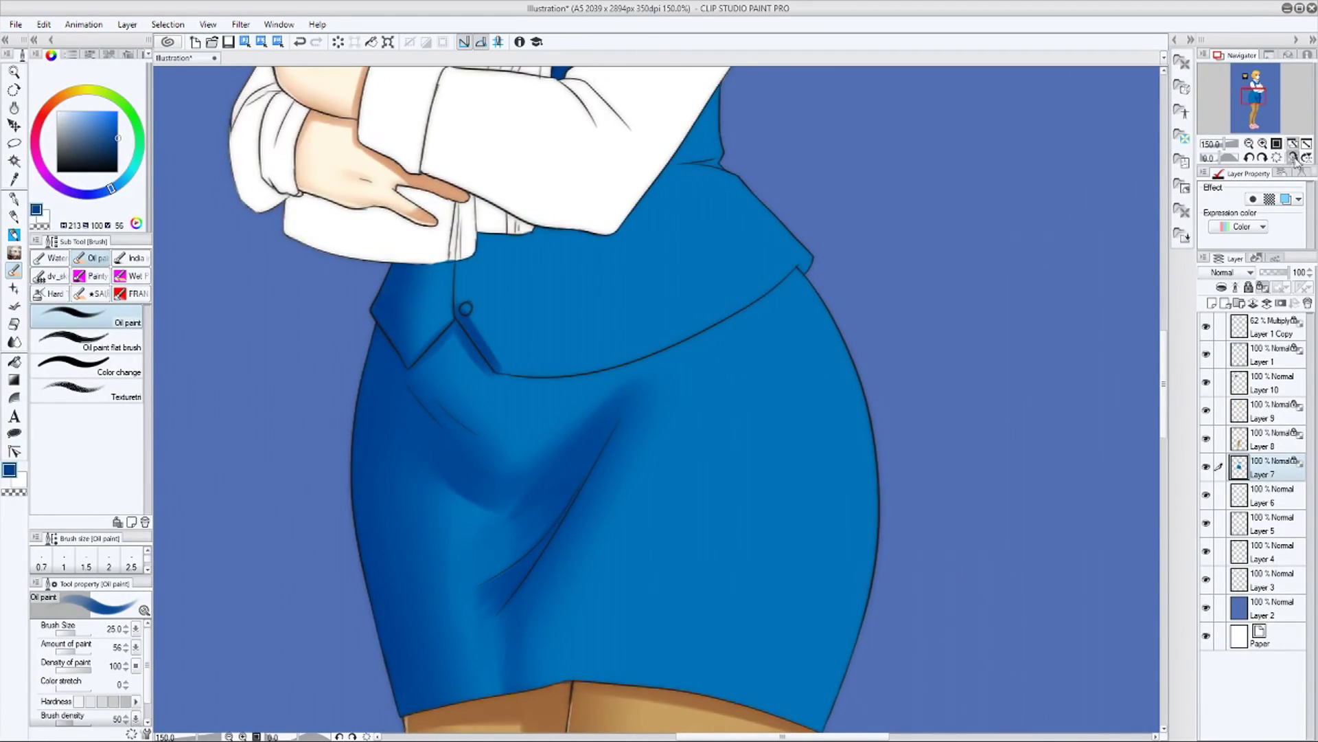
Paint size 30 shadows on the skirt beneath the vest hem and beside the diagonal fold, and soften them with Blur
left_click(1293, 157)
key("bracketright")
key("bracketright")
key("bracketleft")
mouse_move(347, 322)
left_mouse_down()
mouse_move(545, 406)
mouse_move(628, 387)
left_mouse_up()
mouse_move(419, 386)
left_mouse_down()
mouse_move(511, 411)
mouse_move(644, 355)
mouse_move(619, 395)
mouse_move(651, 351)
left_mouse_up()
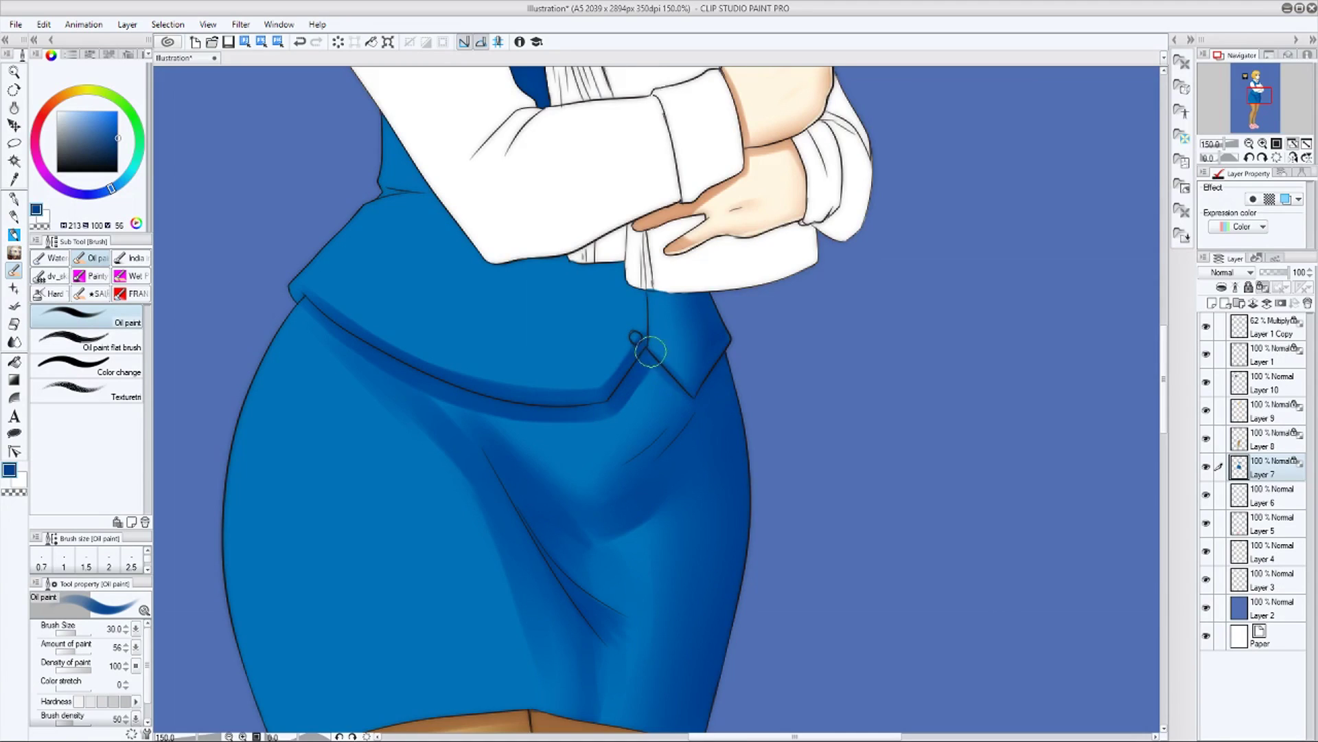
left_click(15, 341)
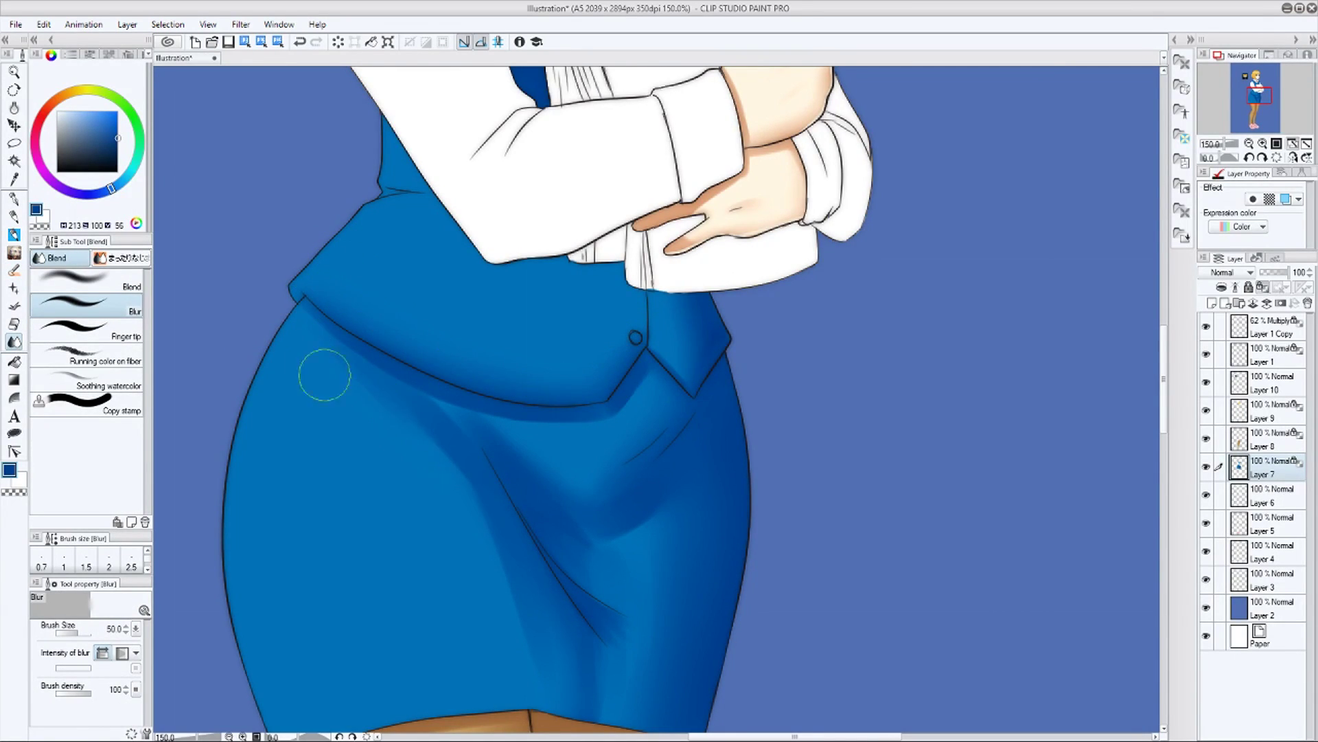
Shade the vest along the front opening, beneath the papers and forearm, and at the waist crease with a size 20 brush
key("b")
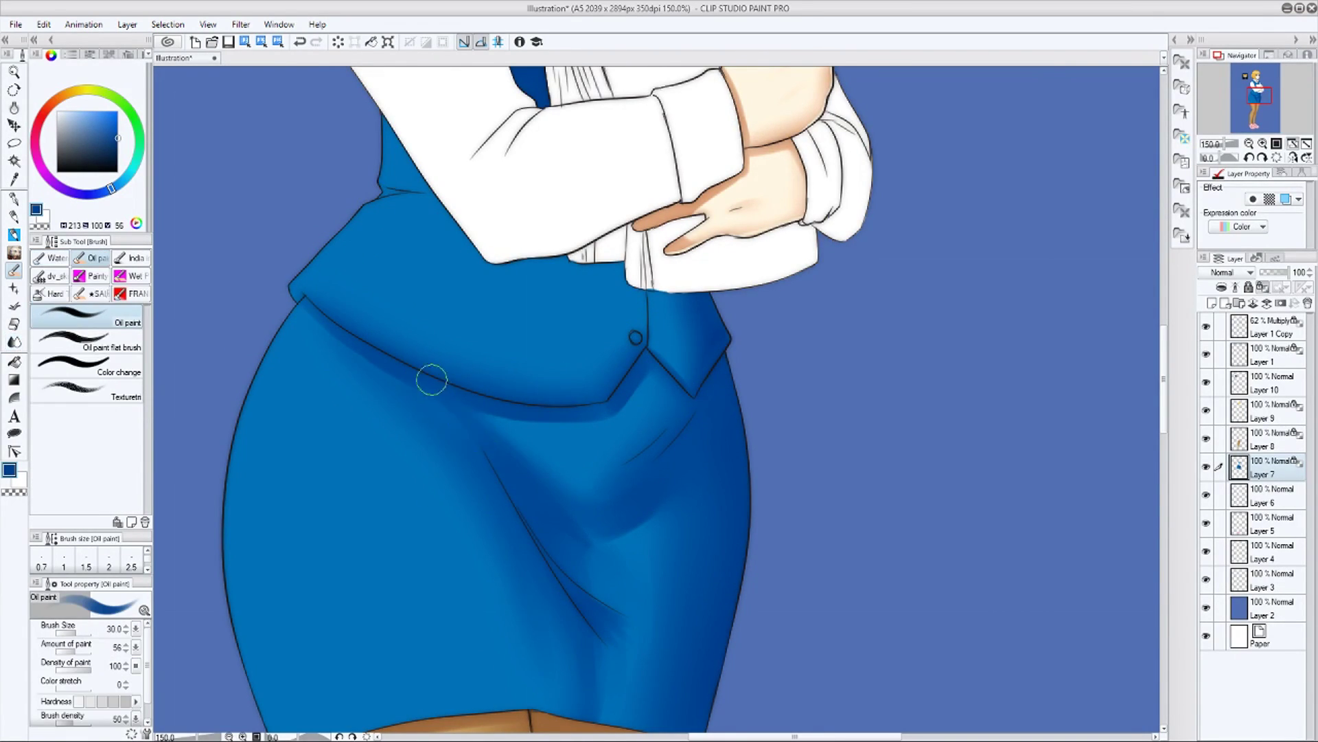
left_click_drag(669, 523, 653, 625)
key("bracketleft")
key("bracketleft")
mouse_move(629, 396)
left_mouse_down()
mouse_move(627, 435)
mouse_move(629, 416)
left_mouse_up()
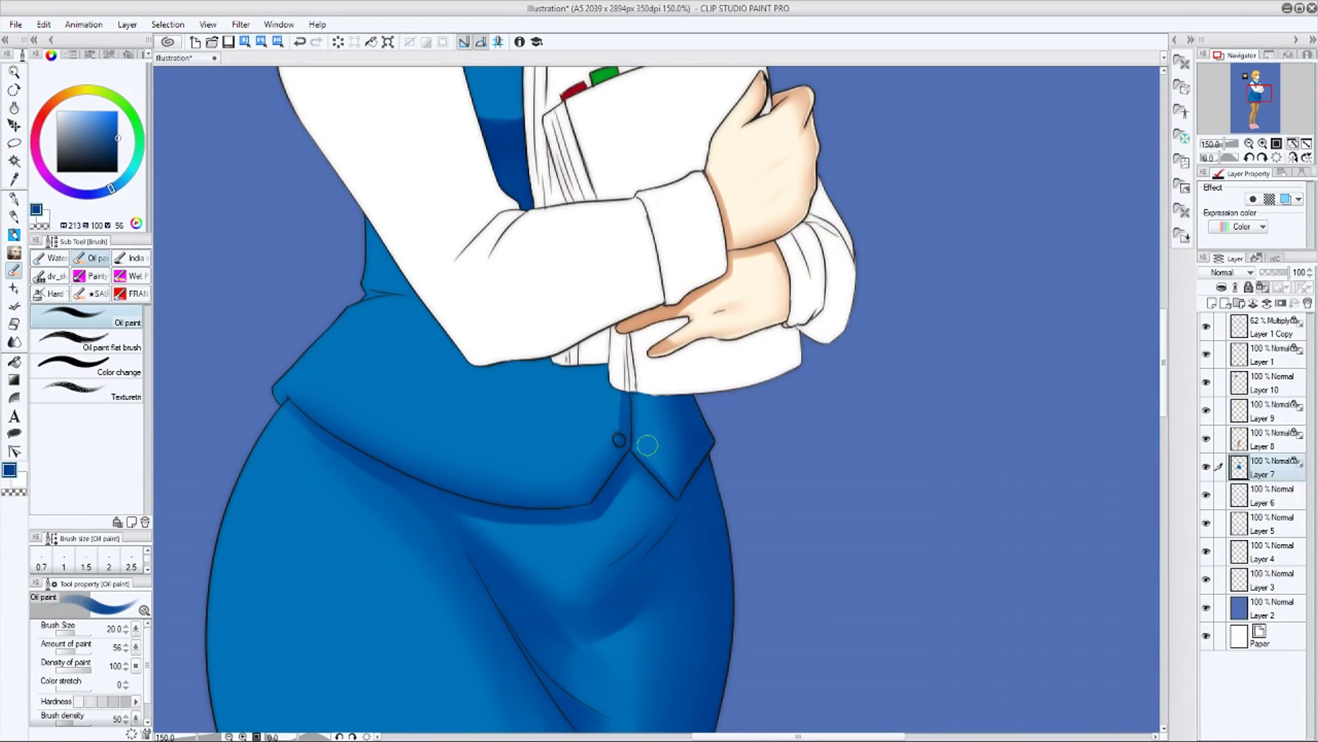
key("h")
mouse_move(692, 376)
left_mouse_down()
mouse_move(725, 454)
mouse_move(619, 357)
mouse_move(561, 380)
mouse_move(672, 369)
left_mouse_up()
mouse_move(770, 322)
left_mouse_down()
mouse_move(652, 381)
mouse_move(600, 385)
left_mouse_up()
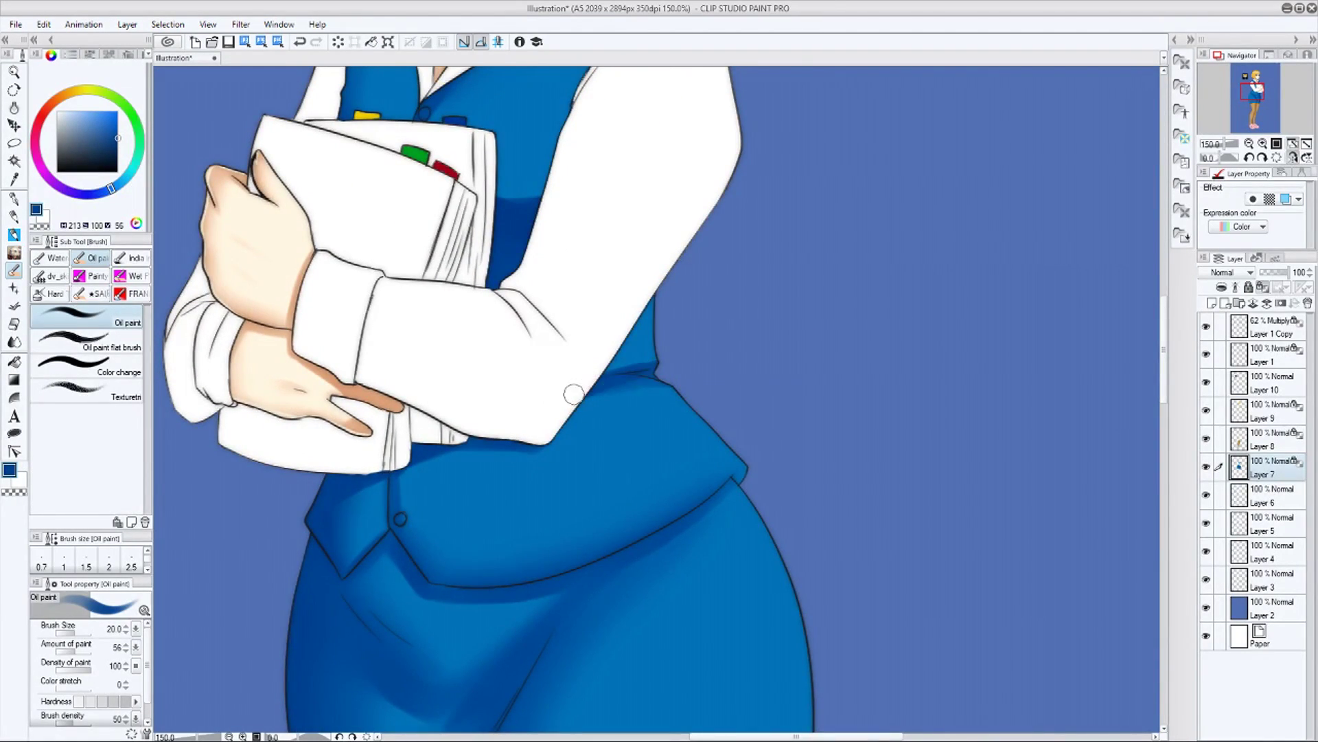
Blur the vest shadows beneath the elbow, at the waist and beside the papers
key("j")
left_click_drag(581, 416, 647, 402)
mouse_move(776, 409)
left_mouse_down()
mouse_move(752, 522)
mouse_move(817, 666)
left_mouse_up()
left_click_drag(549, 464, 603, 445)
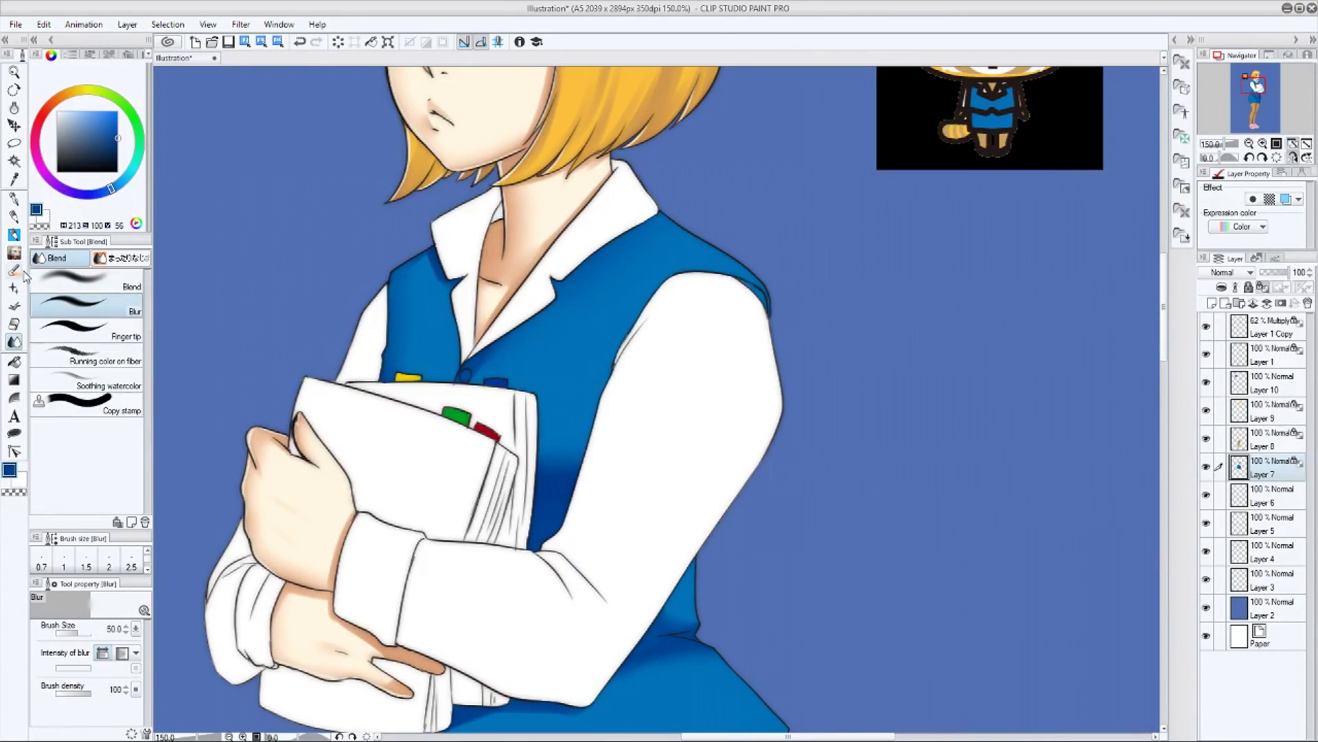
Paint size 30 shadows over the vest's chest and shoulders below the collar and soften them with Blur
left_click(14, 270)
mouse_move(461, 376)
left_mouse_down()
mouse_move(539, 433)
mouse_move(560, 412)
mouse_move(568, 466)
mouse_move(523, 372)
left_mouse_up()
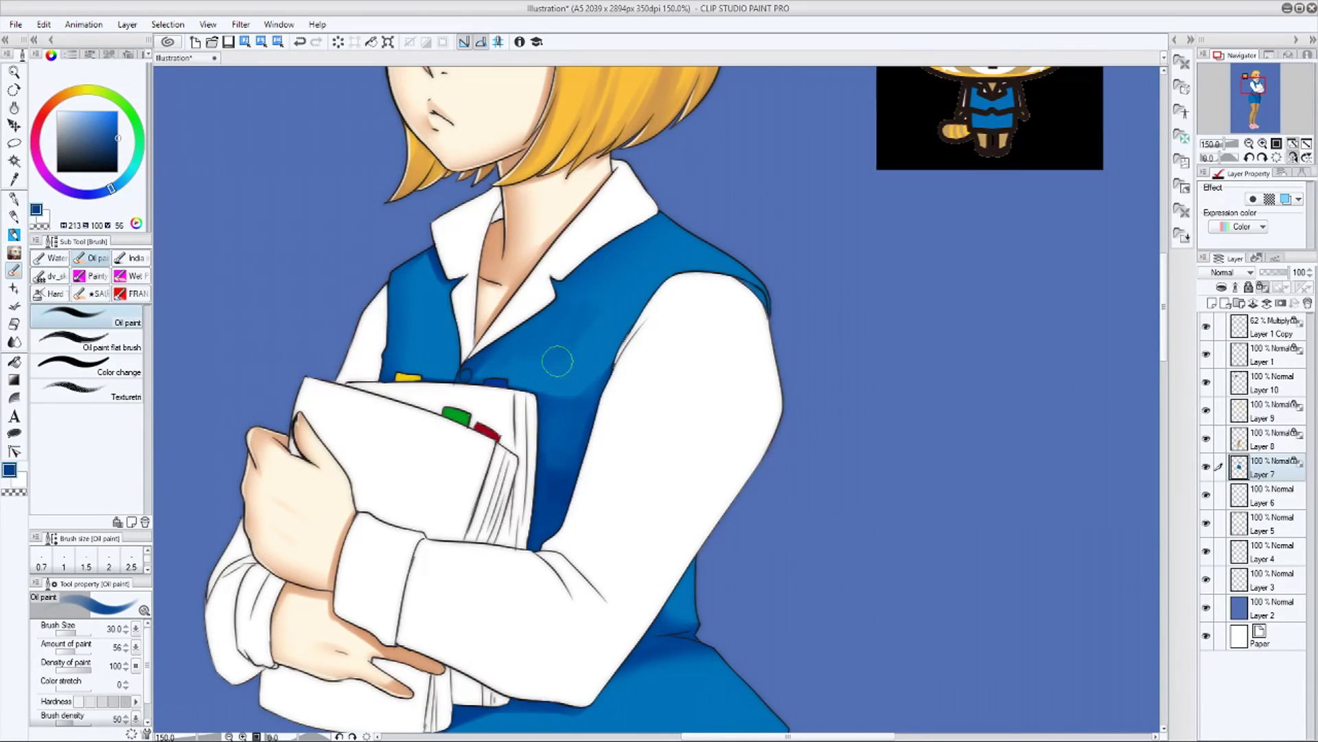
key("j")
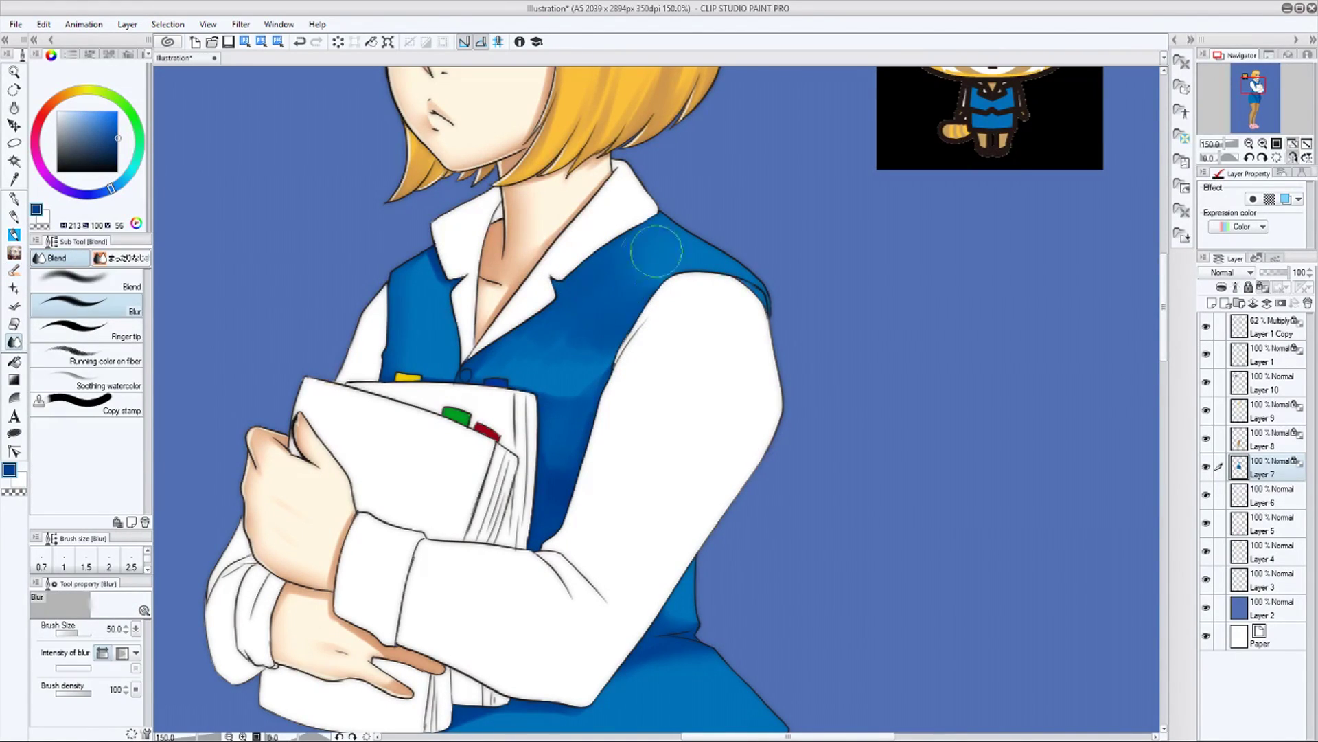
key("b")
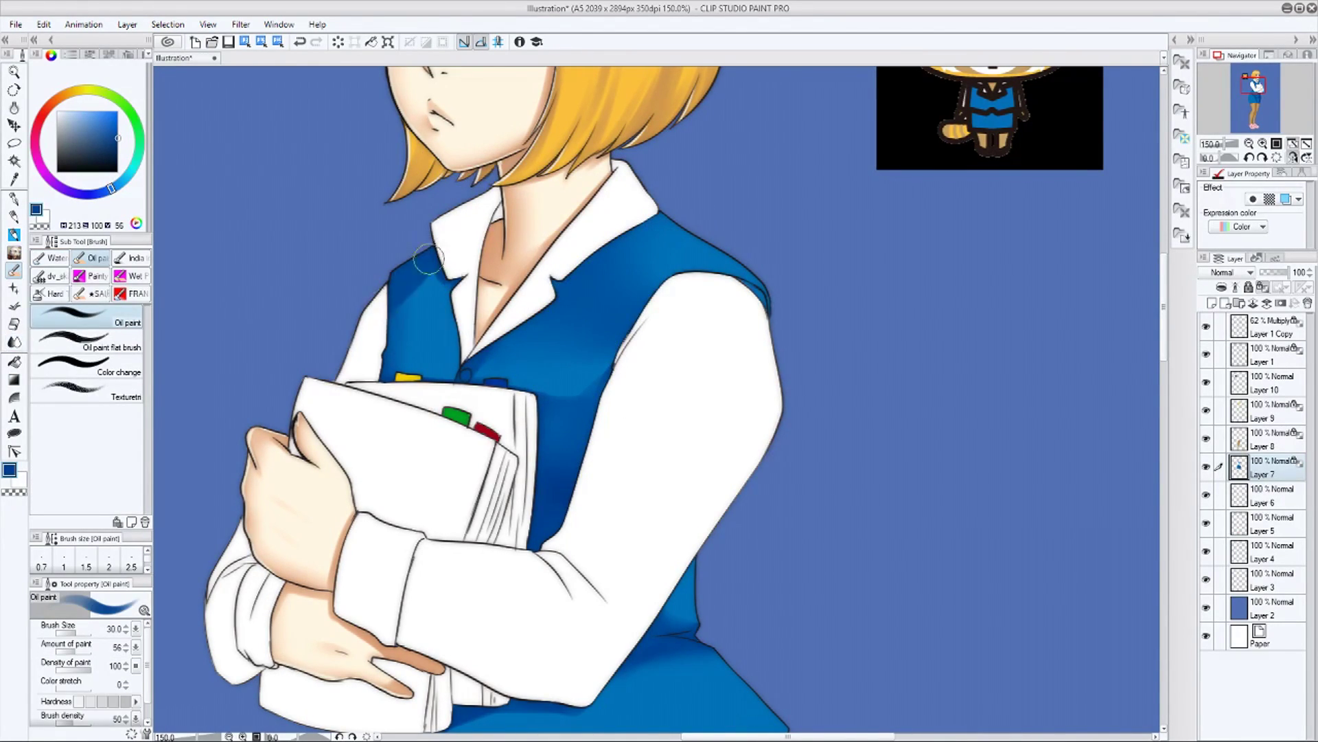
key("j")
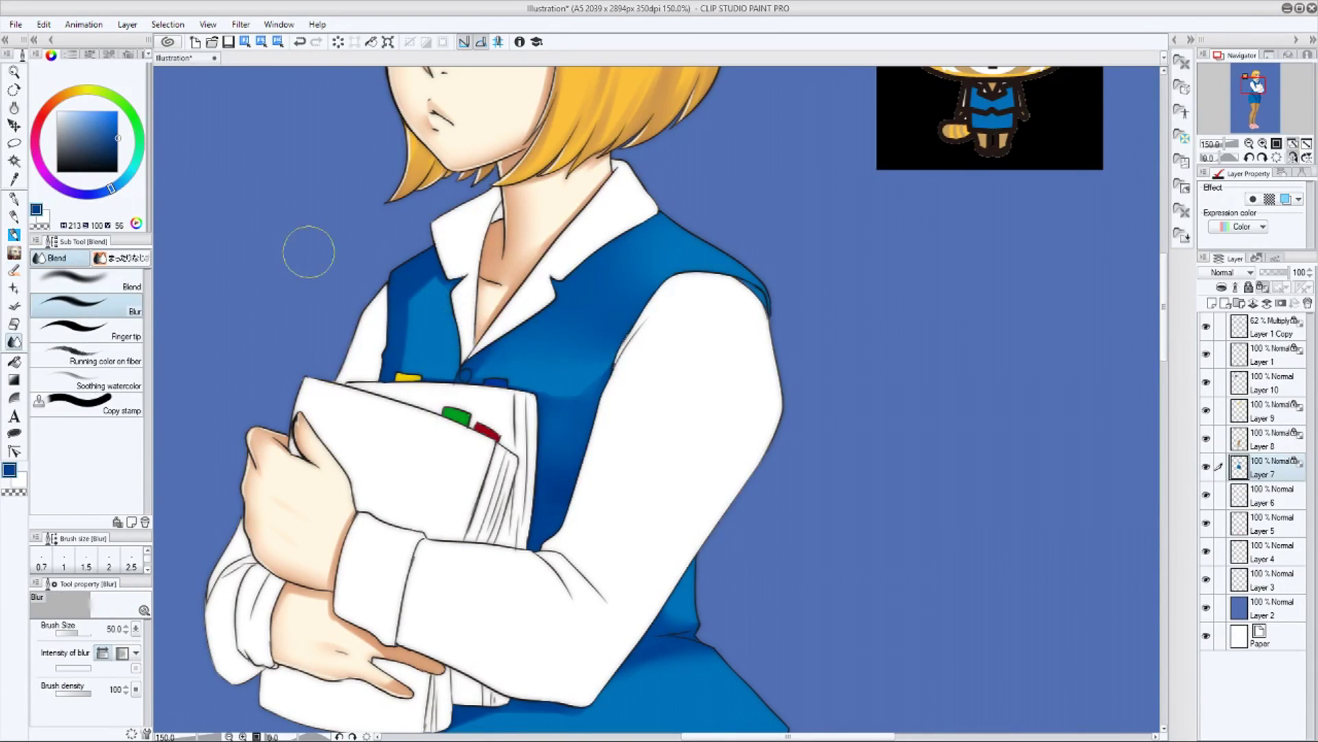
Add narrow shadow strokes along the vest's front opening and neckline with the Oil paint brush at size 17
left_click(15, 269)
key("bracketleft")
key("bracketleft")
key("bracketleft")
left_click_drag(462, 359, 448, 303)
left_click(1293, 158)
left_click_drag(958, 372, 754, 414)
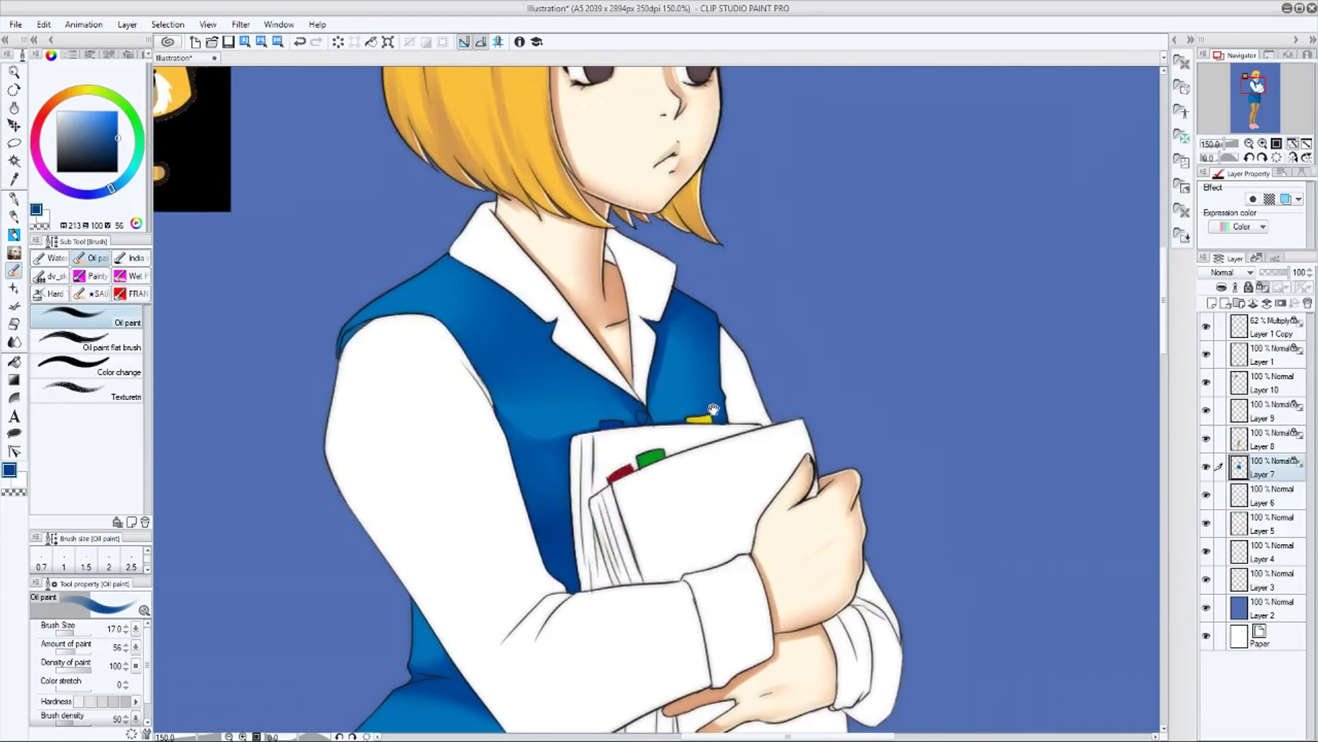
left_click_drag(651, 417, 673, 412)
Paint light blue highlights (hue 203, saturation 48, value 100) on the skirt's near hip, lower vest and shoulder at size 50
left_click_drag(924, 480, 921, 315)
key("ctrl+minus")
mouse_move(812, 632)
left_mouse_down()
mouse_move(821, 277)
mouse_move(826, 542)
mouse_move(857, 489)
left_mouse_up()
left_click(576, 409, "alt")
left_click(86, 111)
key("bracketright")
key("bracketright")
key("bracketright")
key("bracketright")
key("bracketright")
left_click_drag(486, 454, 468, 563)
mouse_move(486, 428)
left_mouse_down()
mouse_move(485, 680)
mouse_move(468, 570)
left_mouse_up()
left_click_drag(487, 473, 485, 626)
left_click_drag(500, 489, 507, 651)
left_click_drag(503, 512, 508, 611)
left_click_drag(512, 398, 550, 404)
mouse_move(514, 386)
left_mouse_down()
mouse_move(591, 424)
mouse_move(589, 398)
left_mouse_up()
left_click_drag(646, 326, 642, 416)
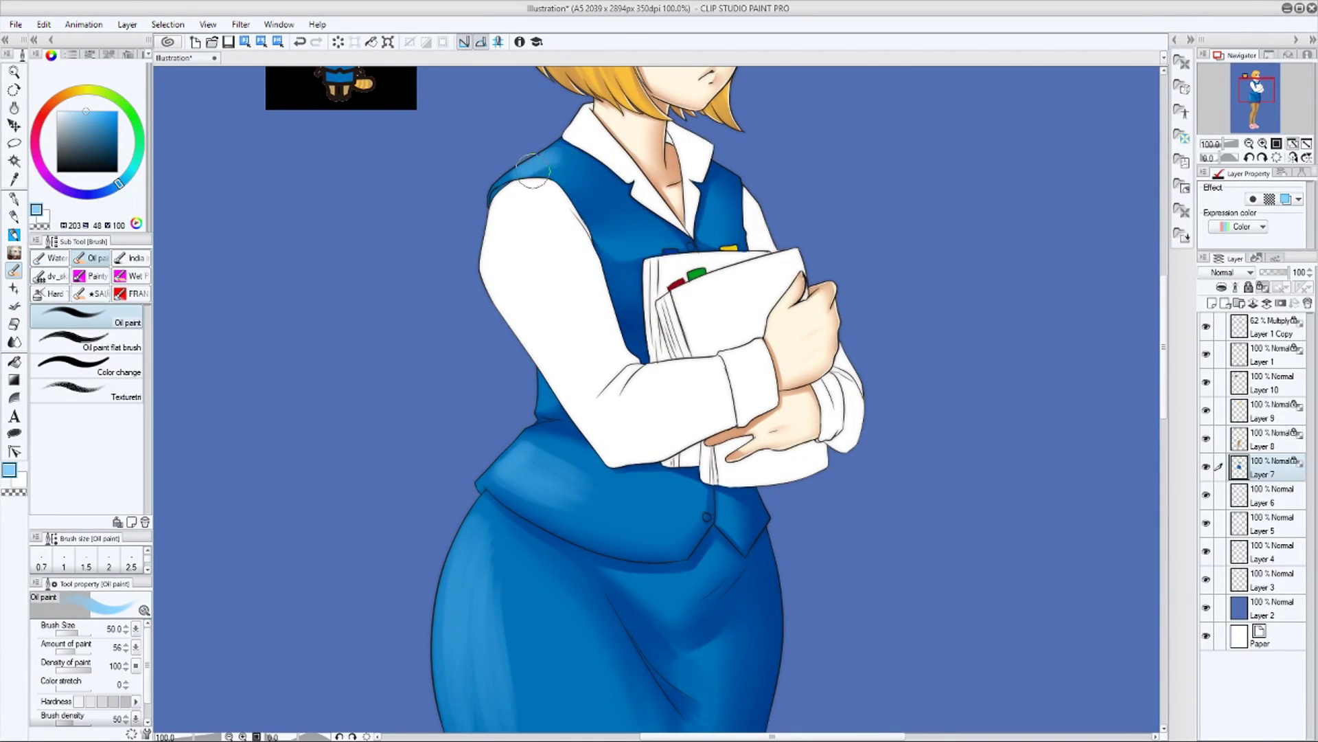
Smooth the light blue highlights on the vest and skirt with Blur, and return to the Oil paint brush
key("j")
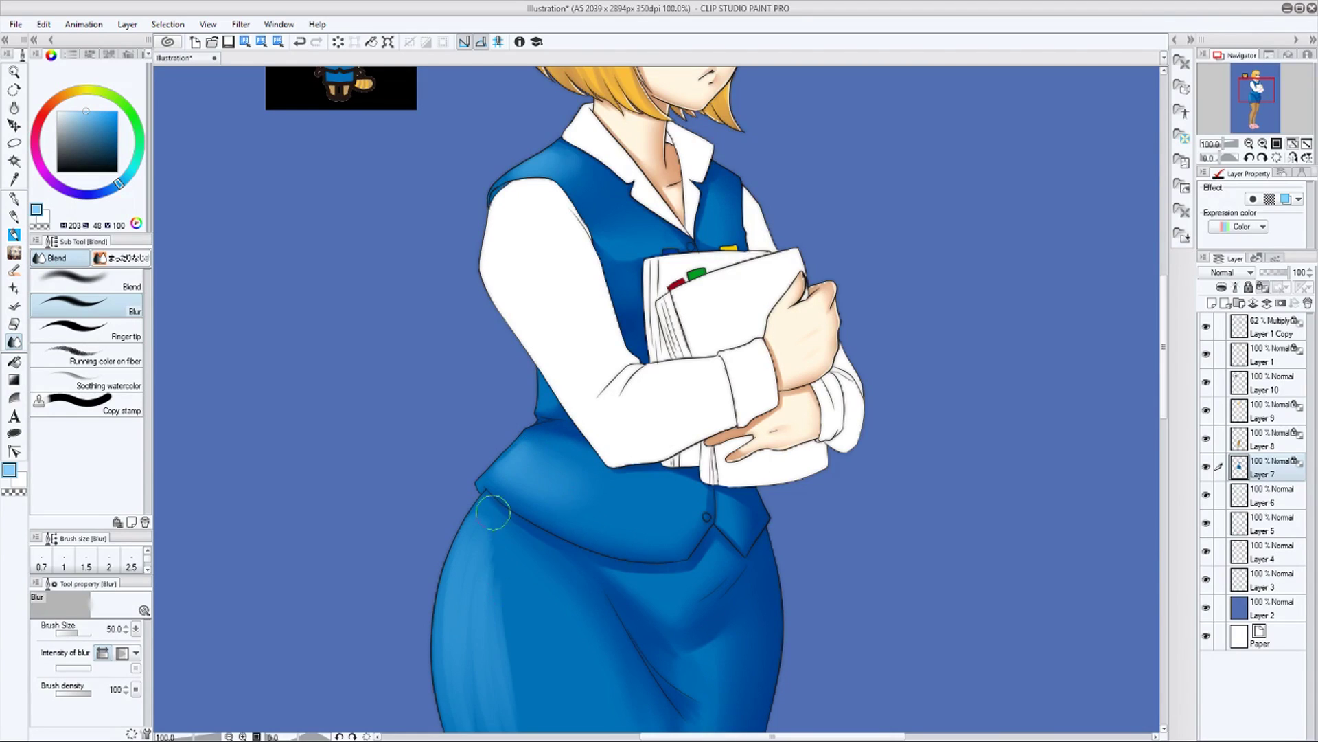
left_click_drag(540, 693, 492, 574)
key("bracketleft")
key("bracketleft")
key("bracketleft")
key("bracketleft")
key("bracketleft")
key("bracketleft")
left_click_drag(462, 494, 452, 414)
left_click_drag(742, 549, 748, 631)
mouse_move(910, 417)
left_mouse_down()
mouse_move(826, 271)
mouse_move(829, 368)
left_mouse_up()
key("b")
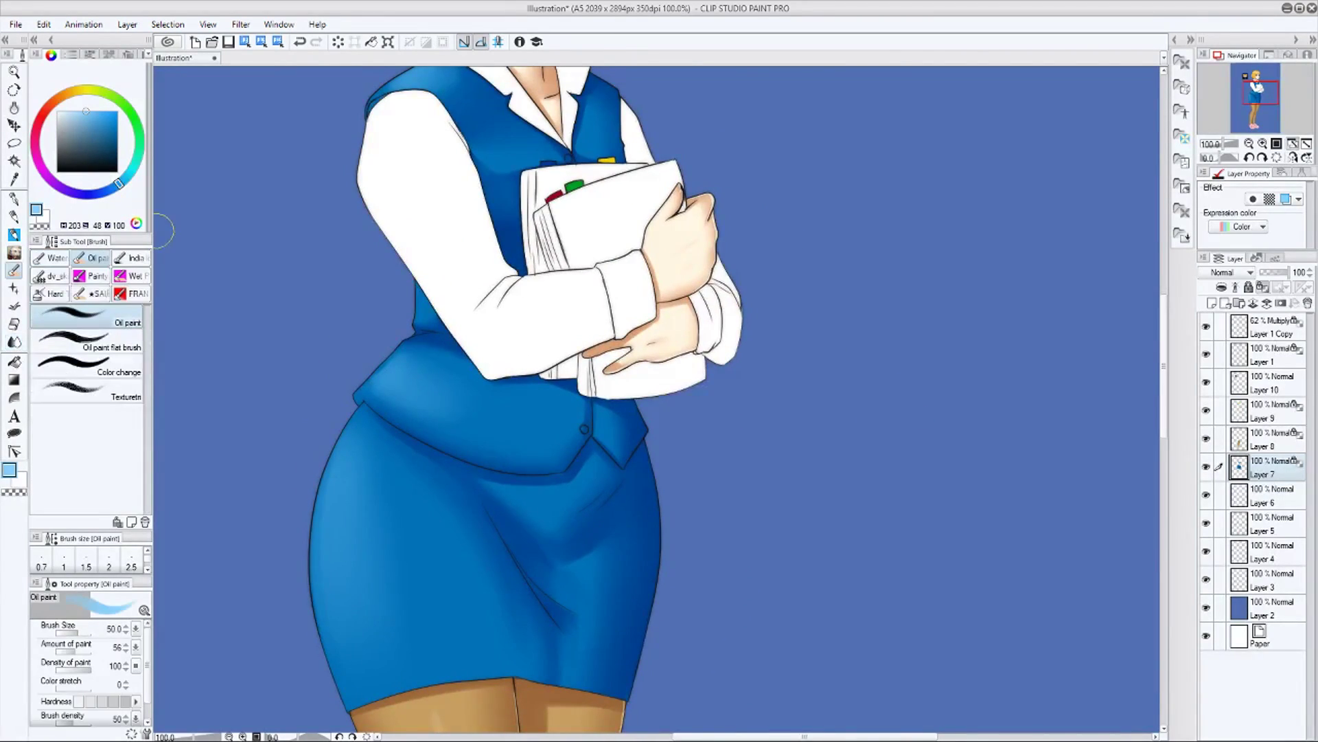
Shade the shirt's collar and far upper sleeve on Layer 6 in light grey (hue 0, saturation 5, value 85) and soften with Blur
left_click(1291, 157)
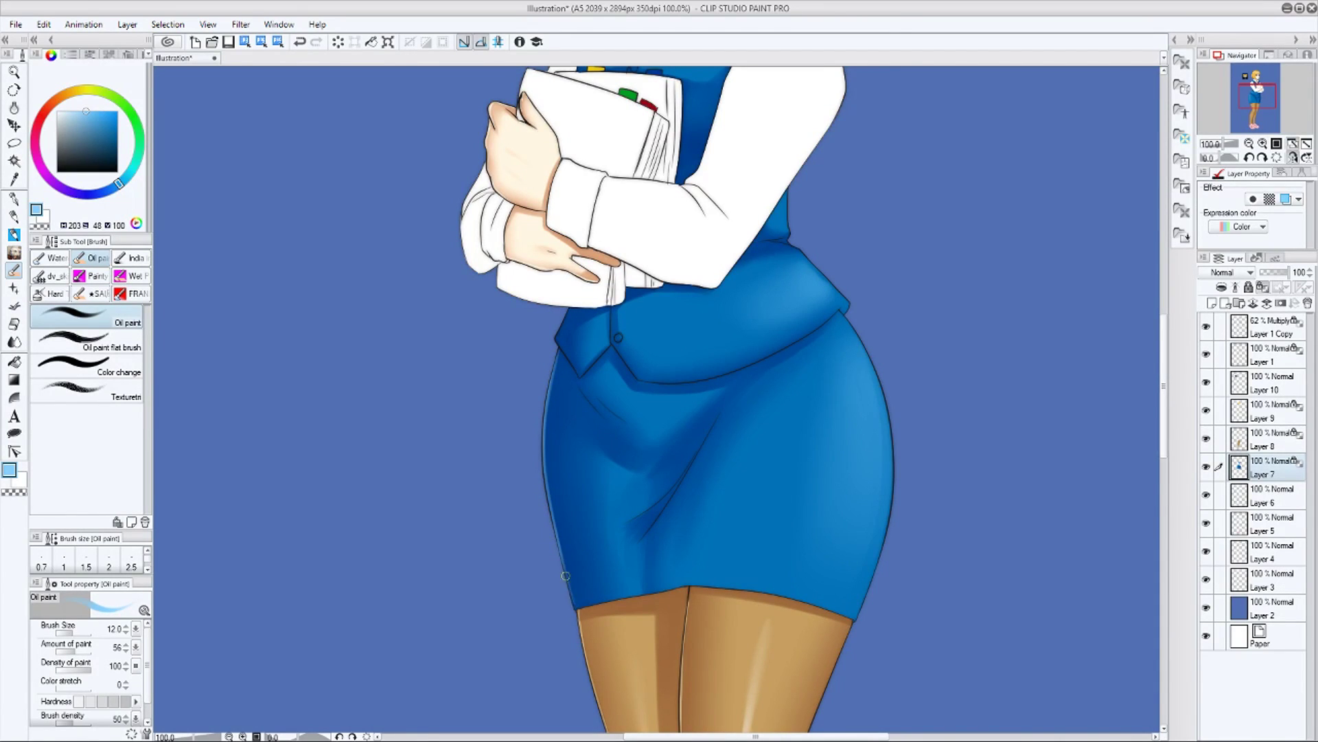
left_click_drag(597, 297, 523, 424)
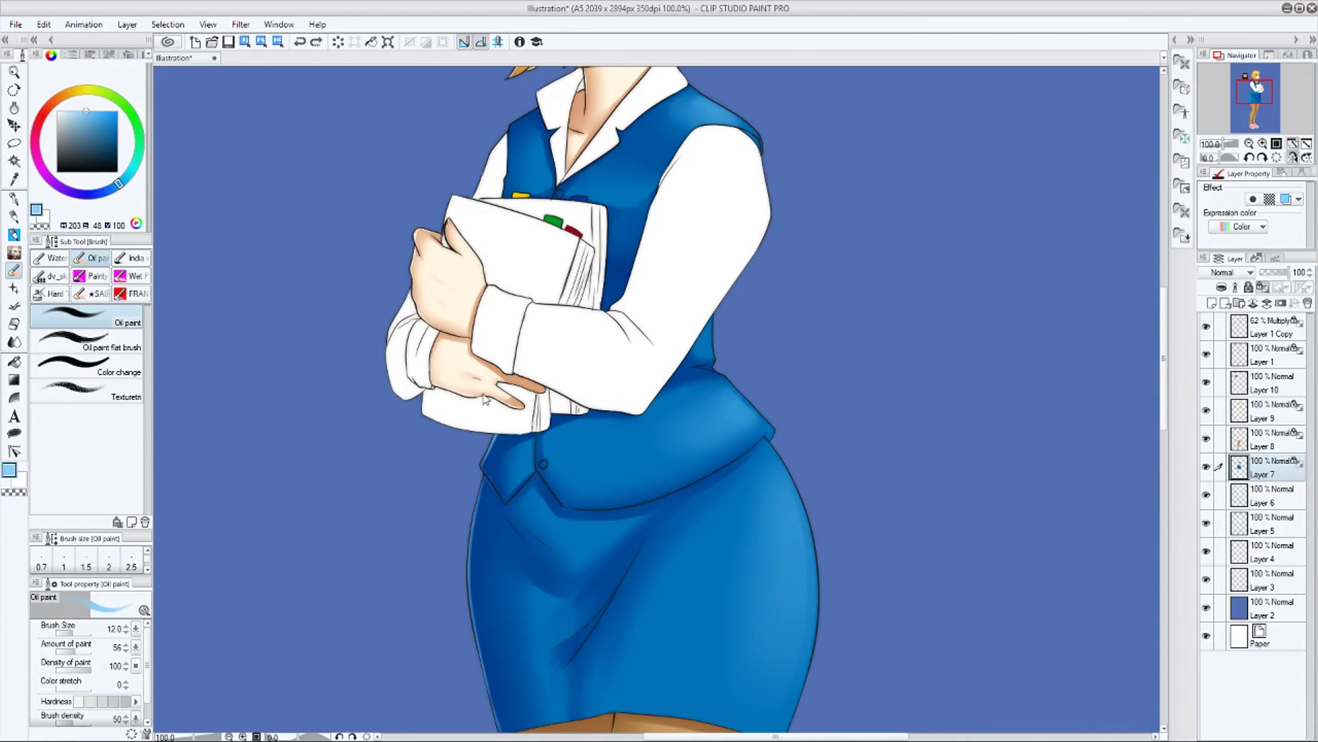
scroll(502, 502, "up", 5)
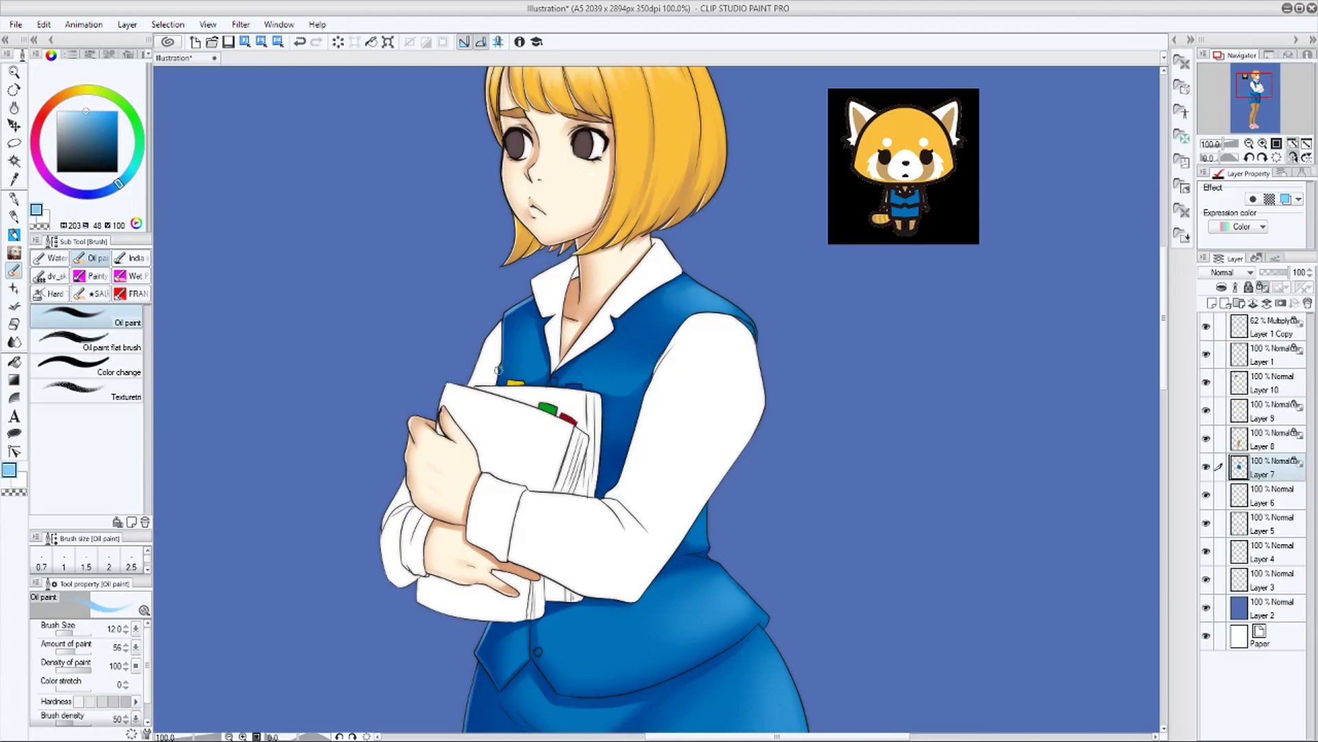
left_click_drag(672, 420, 626, 470)
left_click(1269, 500)
left_click(625, 512, "alt")
left_click(59, 120)
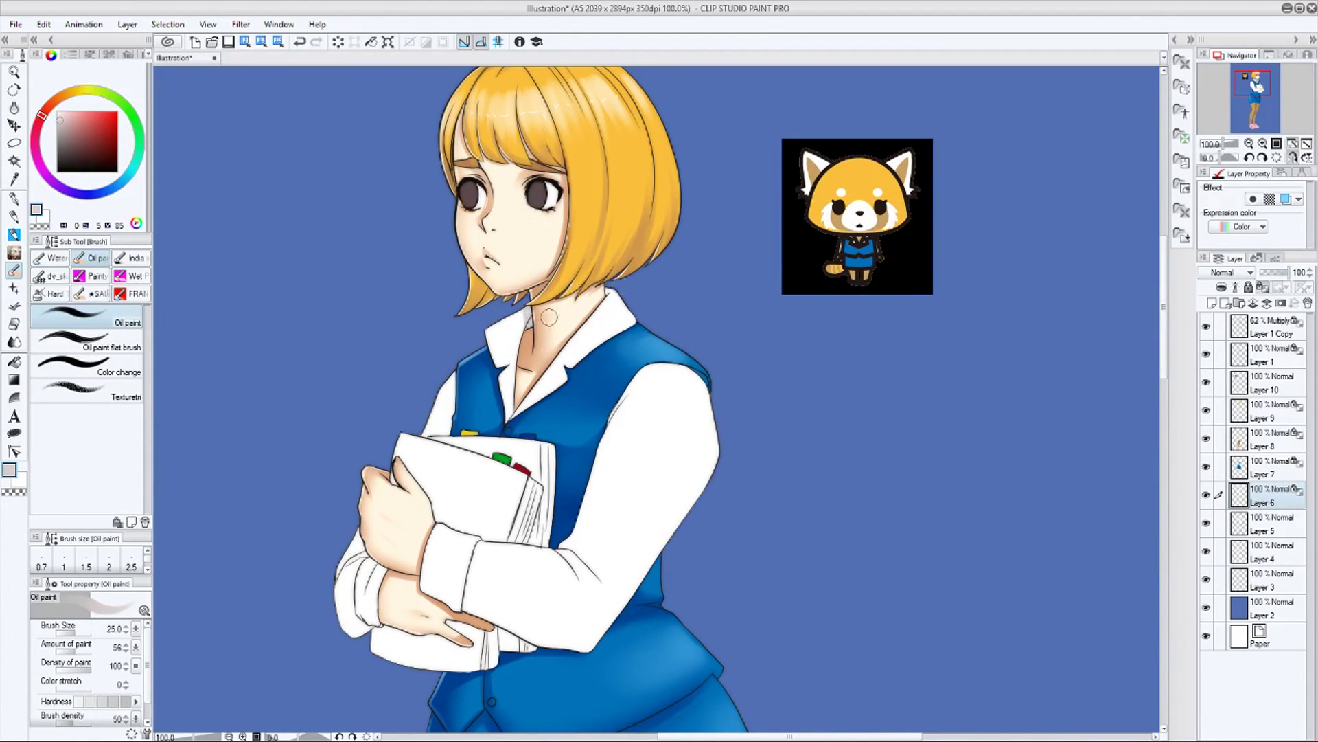
left_click_drag(499, 362, 507, 420)
mouse_move(453, 381)
left_mouse_down()
mouse_move(442, 430)
mouse_move(561, 353)
left_mouse_up()
key("j")
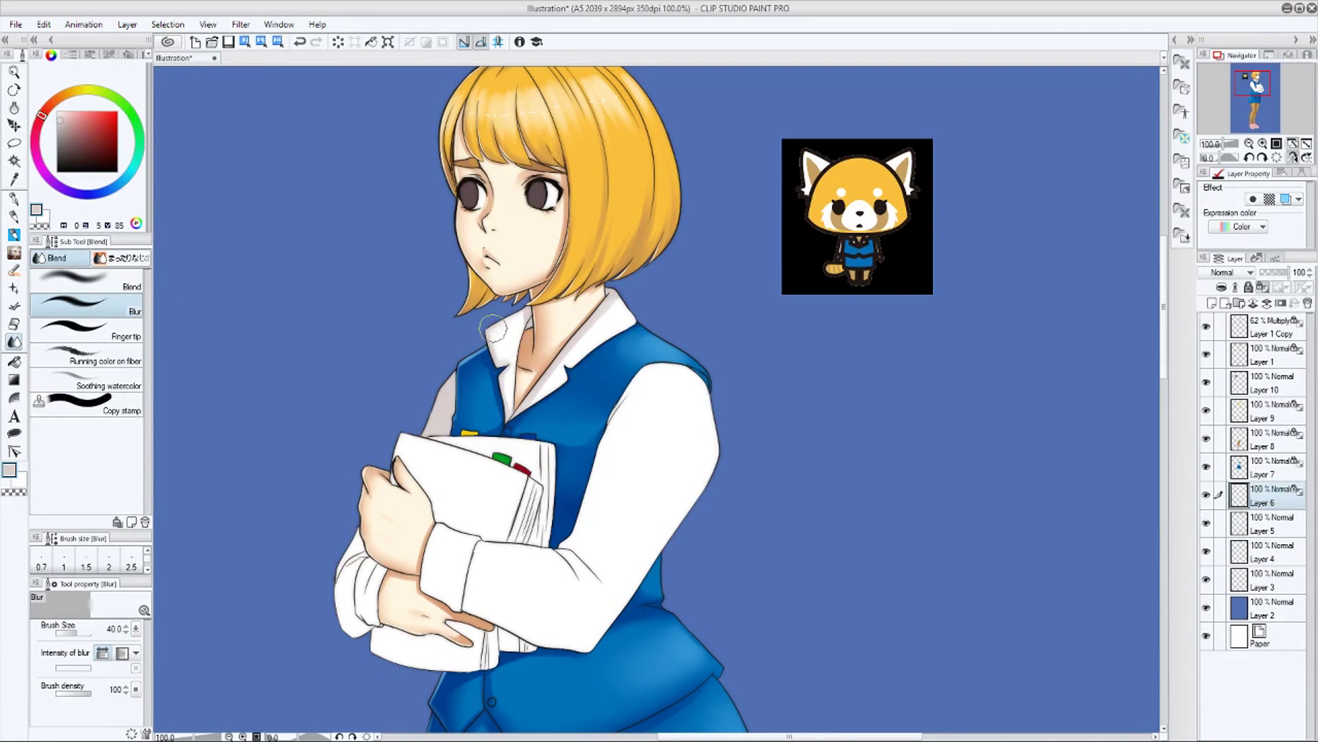
Paint light grey shadows on the near sleeve and cuff at size 40, smooth them with Blur, and shade the far forearm sleeve
key("b")
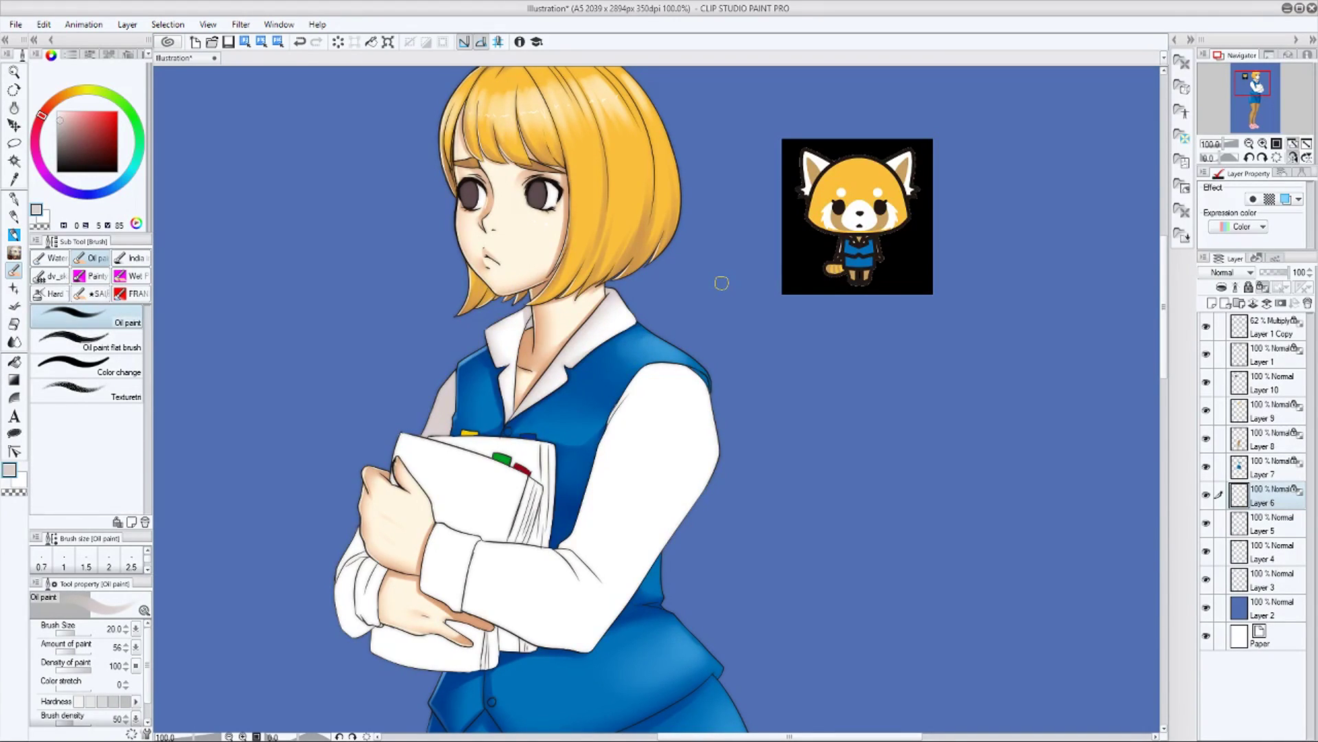
scroll(643, 263, "down", 2)
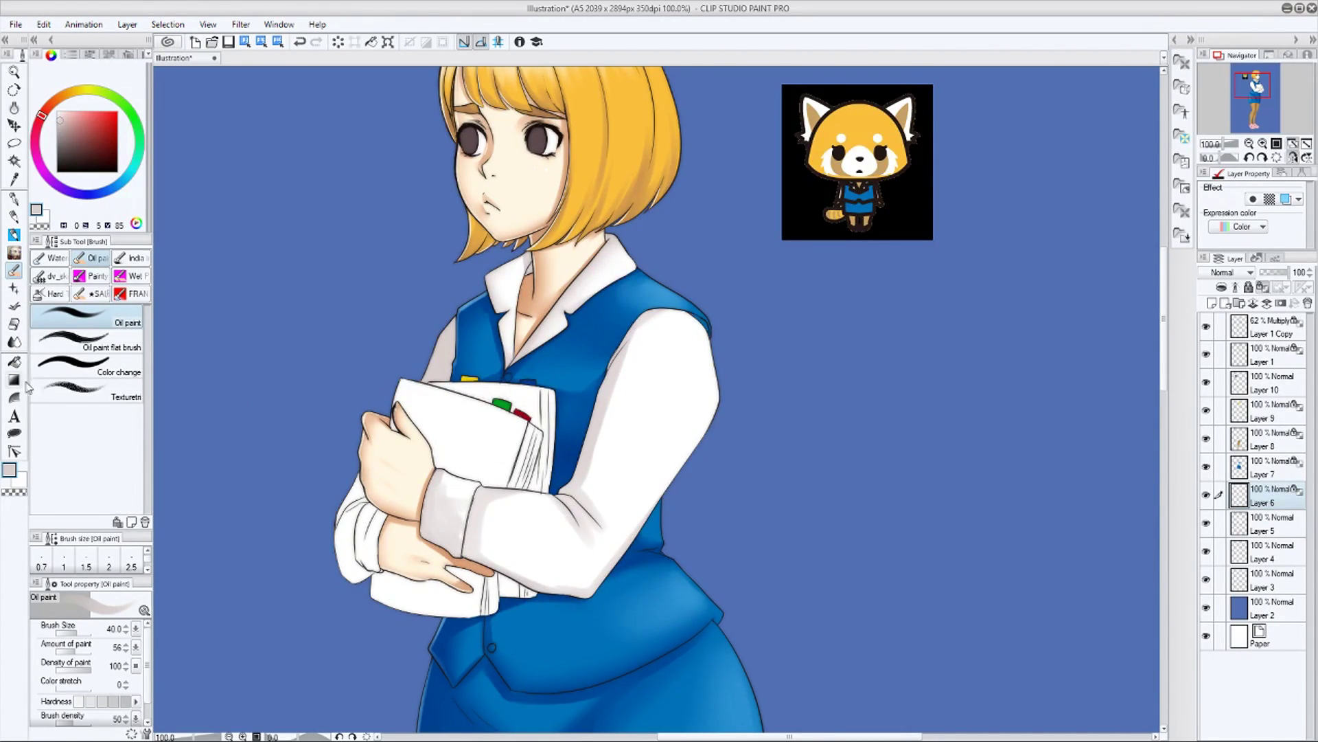
key("j")
mouse_move(497, 553)
left_mouse_down()
mouse_move(488, 533)
mouse_move(586, 586)
left_mouse_up()
left_click_drag(600, 464, 614, 370)
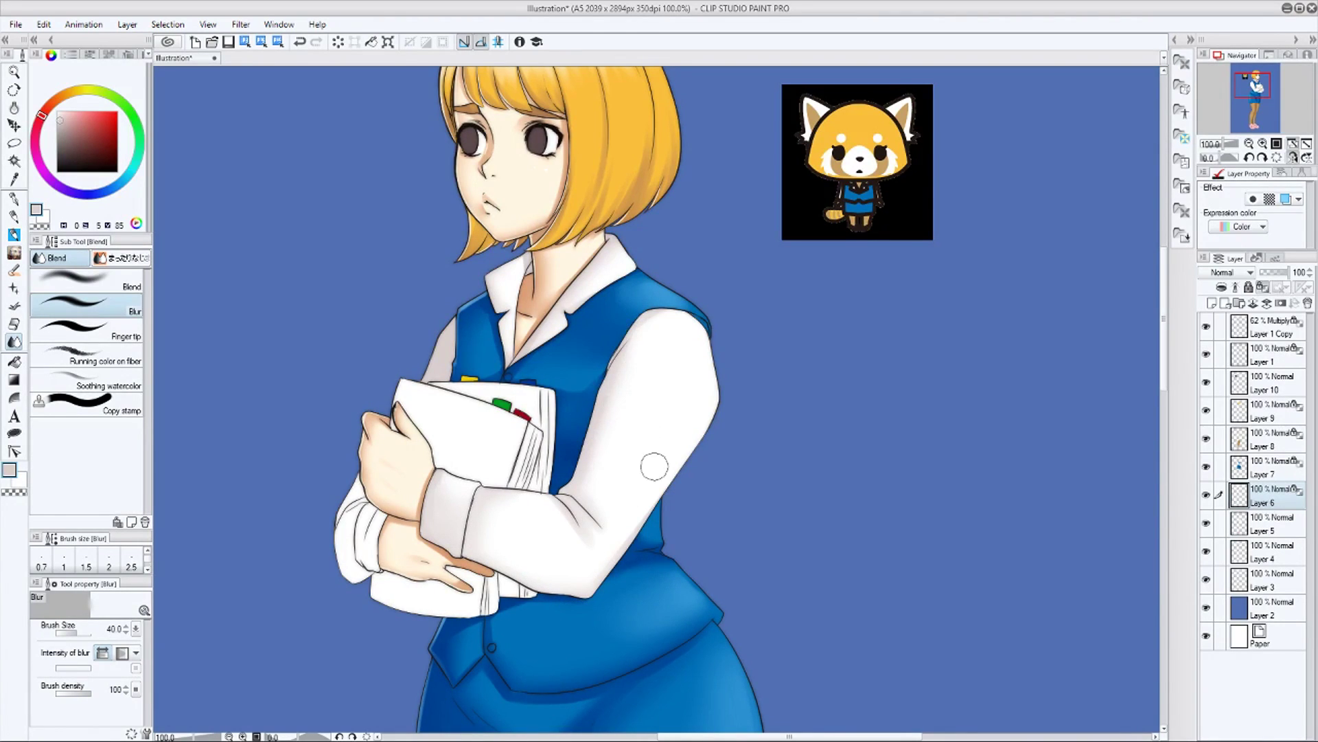
key("b")
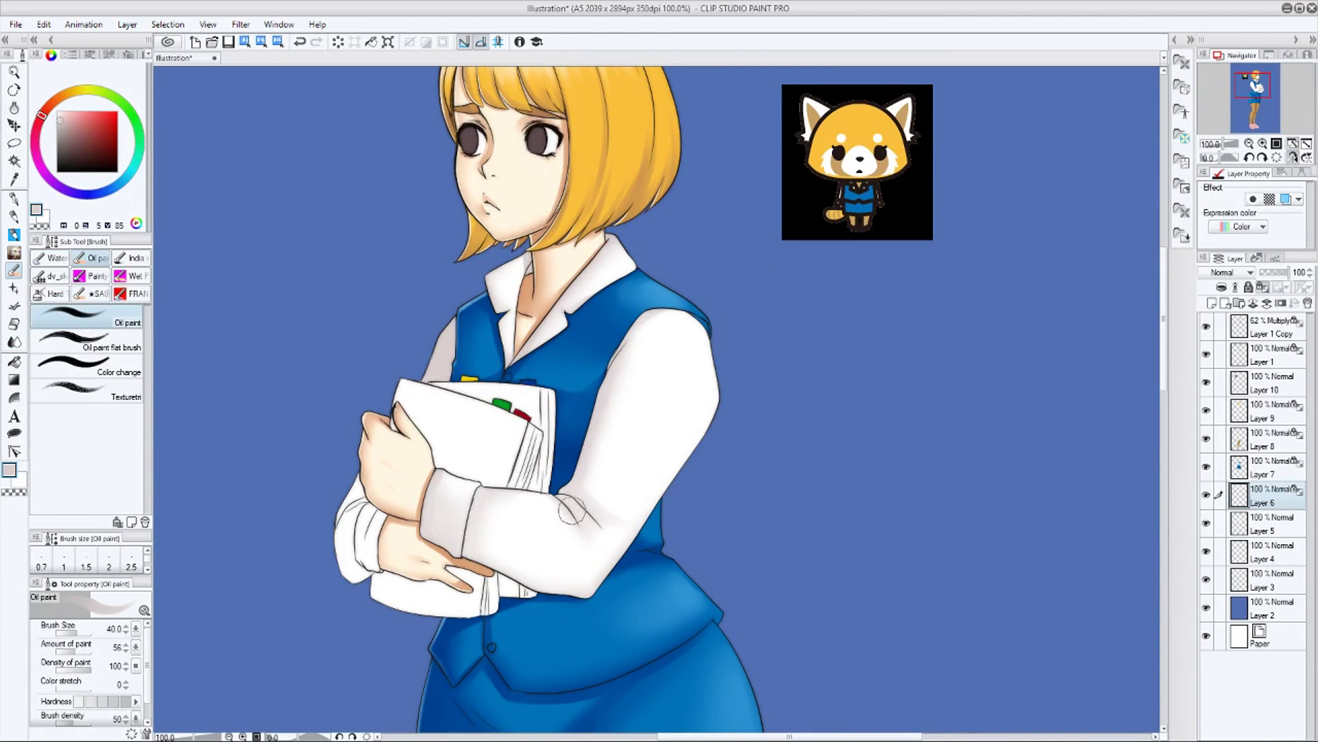
mouse_move(388, 504)
left_mouse_down()
mouse_move(367, 564)
mouse_move(348, 532)
mouse_move(369, 526)
left_mouse_up()
Switch to Layer 5, undo the trial stroke on the papers, and lock the layer's transparent pixels
left_click(458, 503, "alt")
left_click(1264, 532)
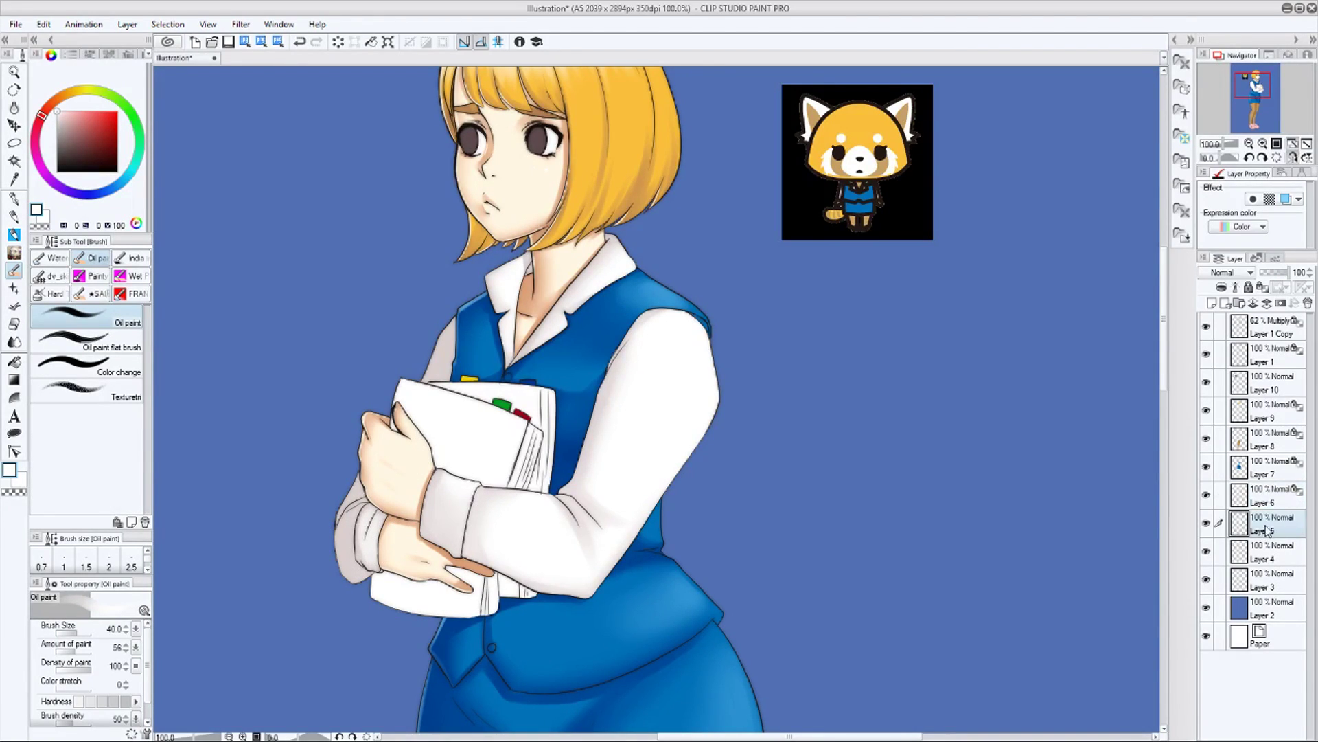
left_click(465, 504, "alt")
left_click_drag(397, 416, 402, 365)
key("ctrl+z")
left_click(1263, 287)
Paint grey shadows on the held papers with the Oil paint brush and soften them with Blur
mouse_move(454, 471)
left_mouse_down()
mouse_move(433, 463)
mouse_move(529, 481)
mouse_move(549, 452)
left_mouse_up()
left_click_drag(459, 392, 519, 414)
key("bracketright")
key("bracketright")
key("bracketright")
key("bracketright")
mouse_move(514, 577)
left_mouse_down()
mouse_move(408, 557)
mouse_move(372, 564)
mouse_move(456, 561)
left_mouse_up()
left_click(14, 342)
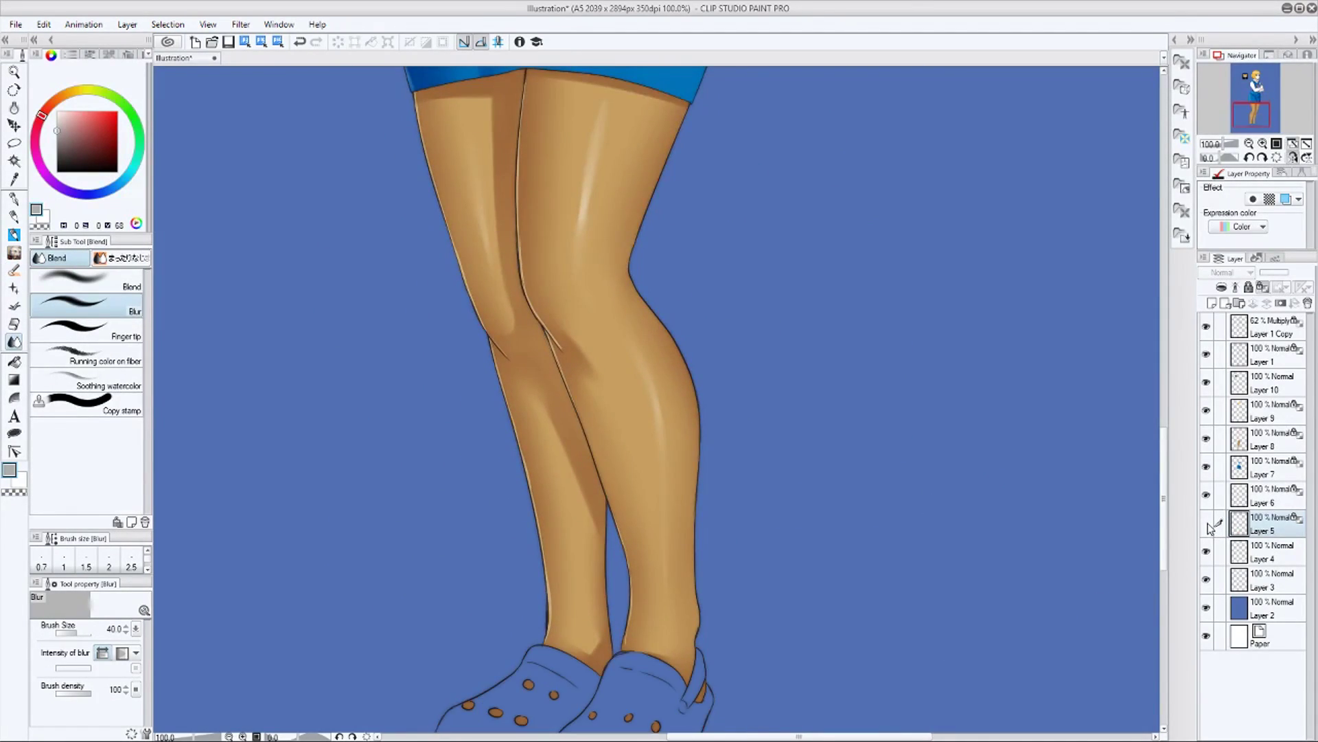
Shade the near clog in dark pink (hue 352, saturation 48, value 85) at sizes 25 and 30, and smooth the shadows with Blur
left_click(78, 124)
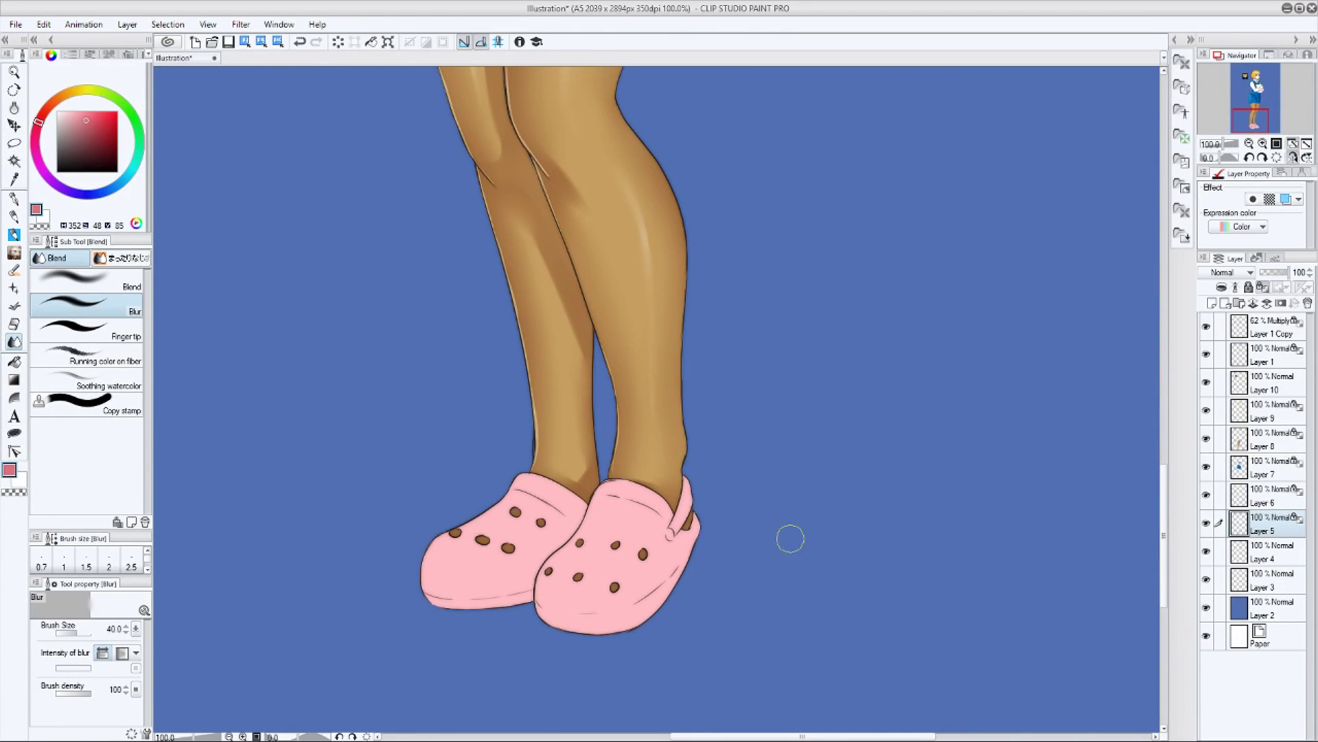
key("b")
mouse_move(614, 484)
left_mouse_down()
mouse_move(542, 570)
mouse_move(577, 543)
mouse_move(596, 545)
mouse_move(559, 612)
mouse_move(598, 628)
left_mouse_up()
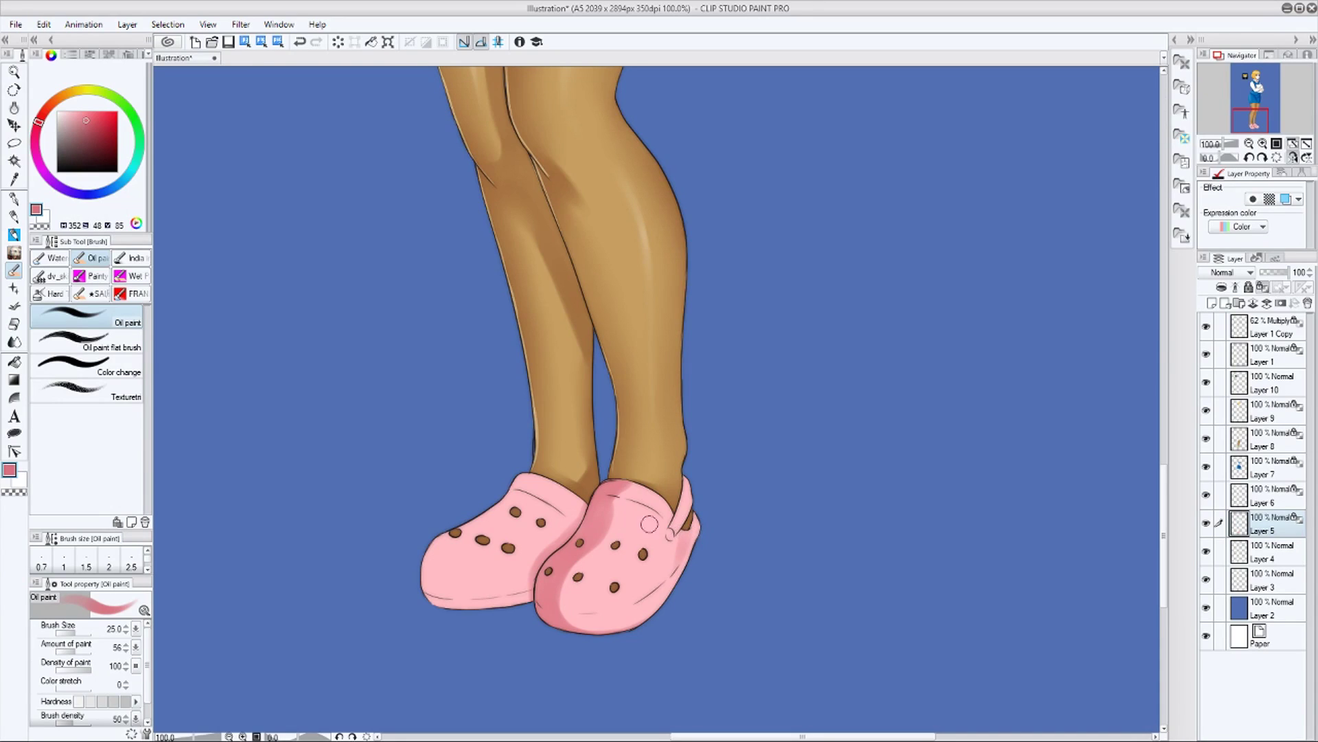
key("bracketright")
key("bracketright")
mouse_move(624, 512)
left_mouse_down()
mouse_move(646, 513)
mouse_move(627, 509)
mouse_move(677, 590)
mouse_move(607, 637)
left_mouse_up()
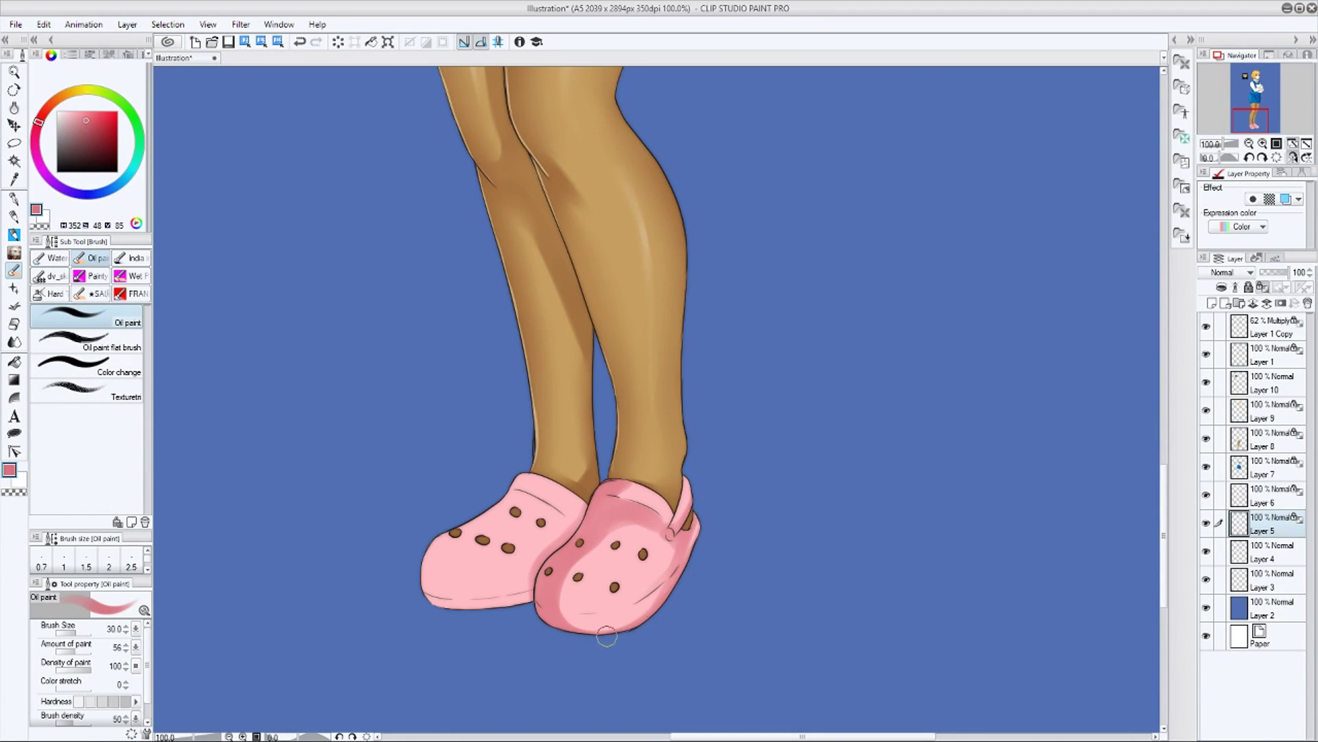
key("j")
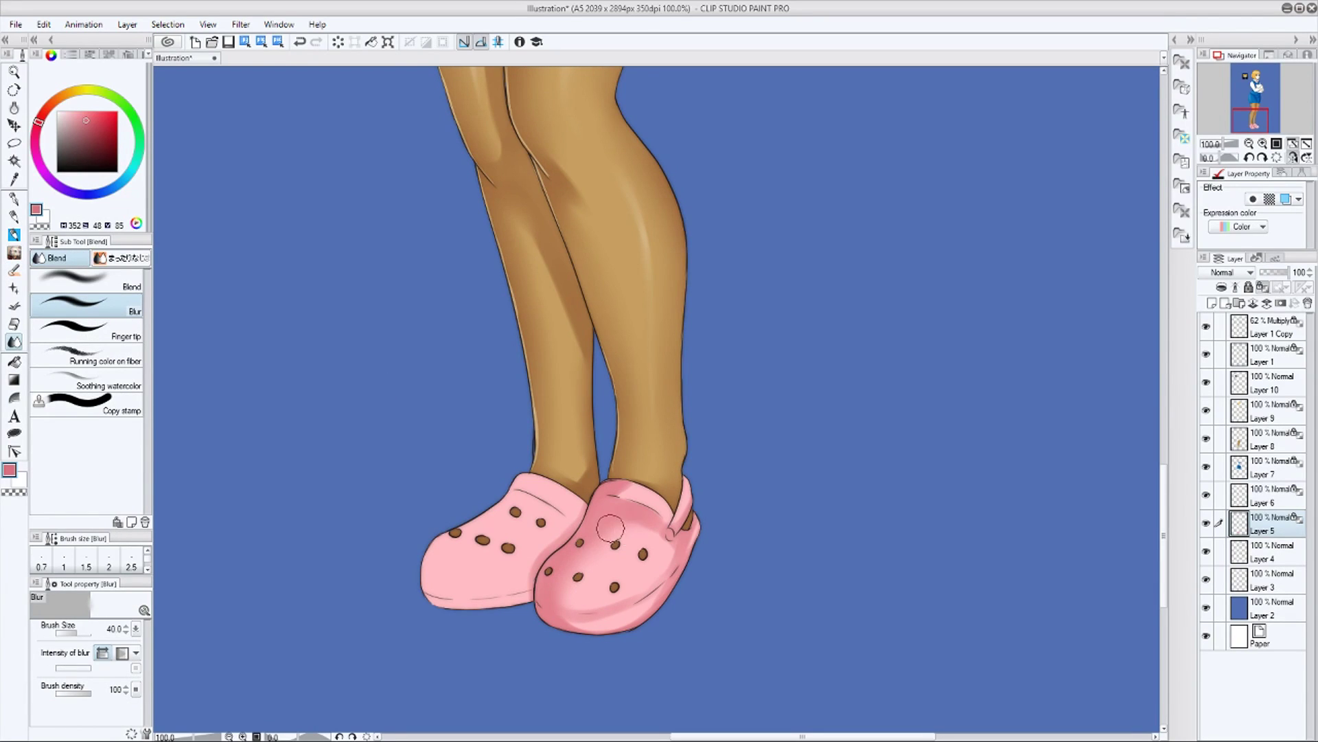
left_click_drag(606, 632, 703, 534)
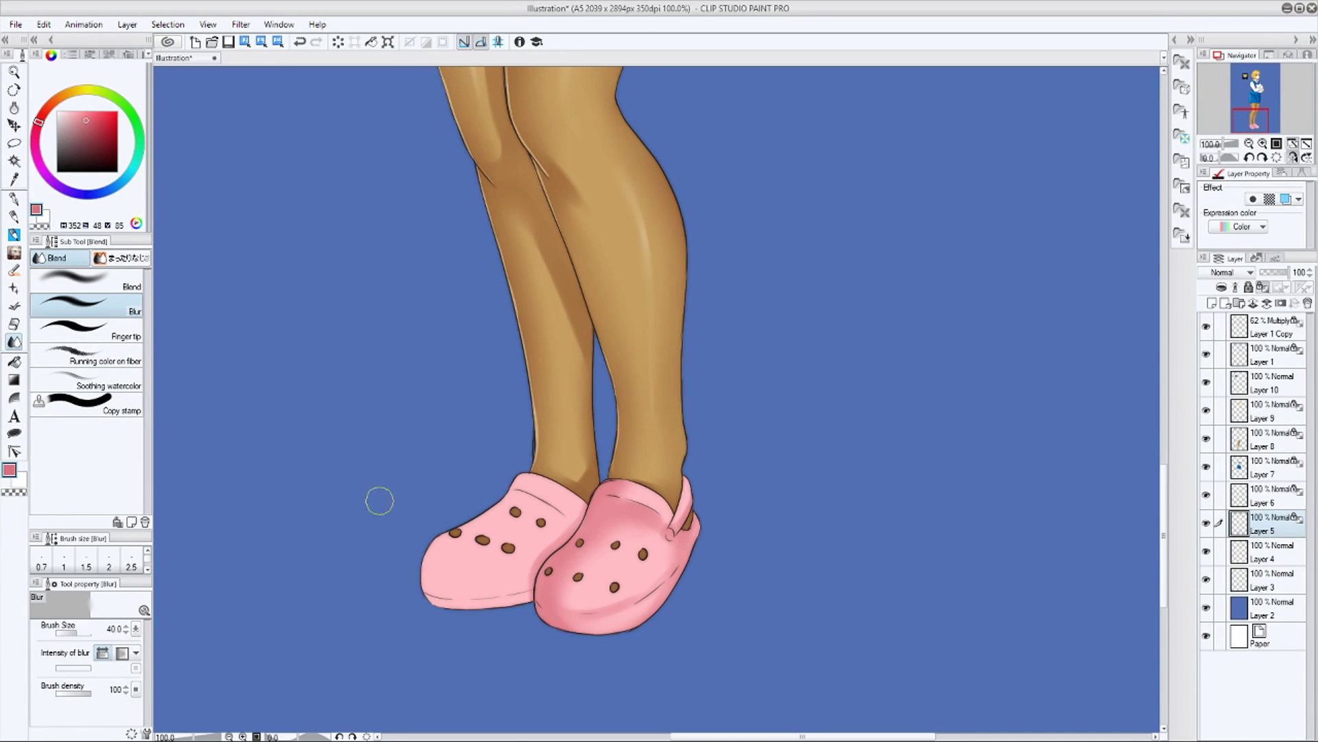
Paint dark pink shadows along the far clog's edges, soften them with Blur, and return to the Oil paint brush
key("b")
mouse_move(440, 607)
left_mouse_down()
mouse_move(475, 520)
mouse_move(514, 506)
mouse_move(550, 516)
mouse_move(543, 601)
mouse_move(539, 474)
left_mouse_up()
mouse_move(447, 606)
left_mouse_down()
mouse_move(520, 599)
mouse_move(453, 599)
mouse_move(494, 531)
mouse_move(553, 523)
left_mouse_up()
key("j")
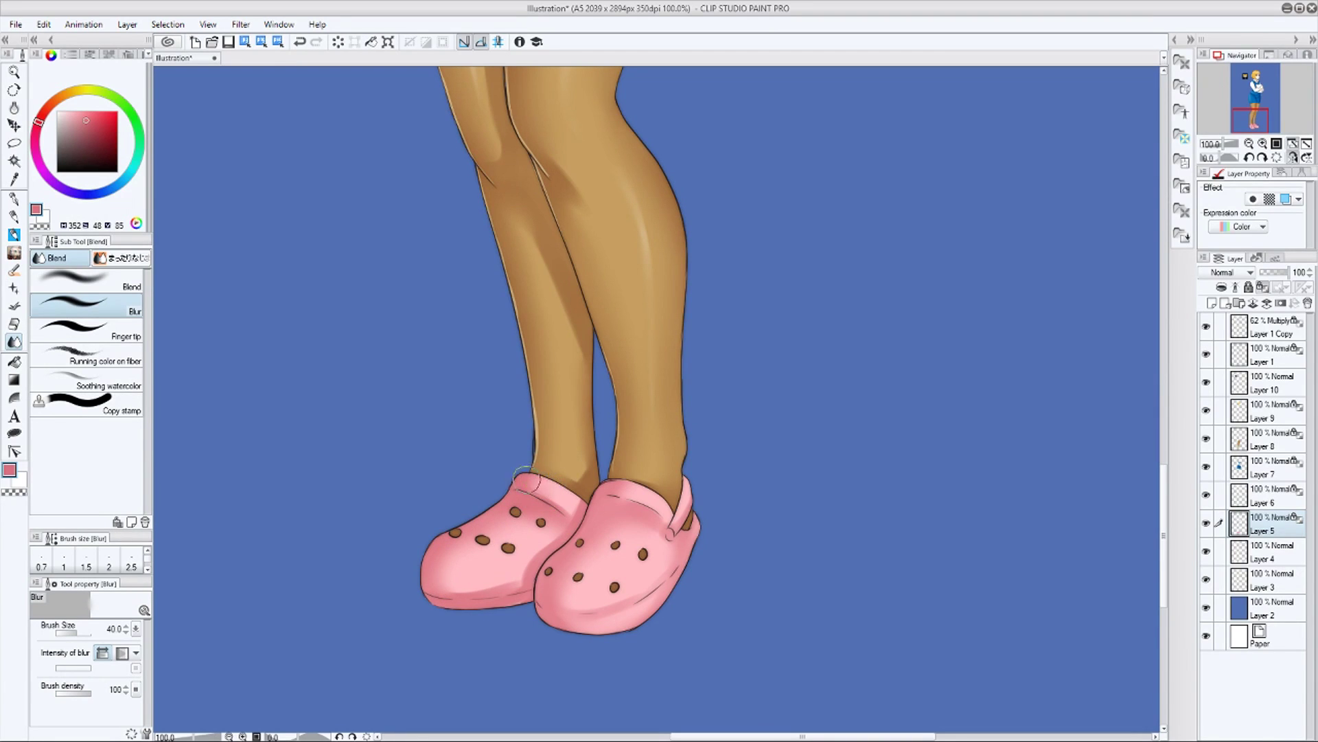
left_click(13, 273)
Make Layer 4 the active layer for the eyes and hide Layer 10
left_click_drag(767, 485, 772, 588)
key("ctrl+minus")
key("ctrl+minus")
left_click_drag(871, 294, 914, 700)
left_click(1270, 555)
scroll(602, 163, "up", 3)
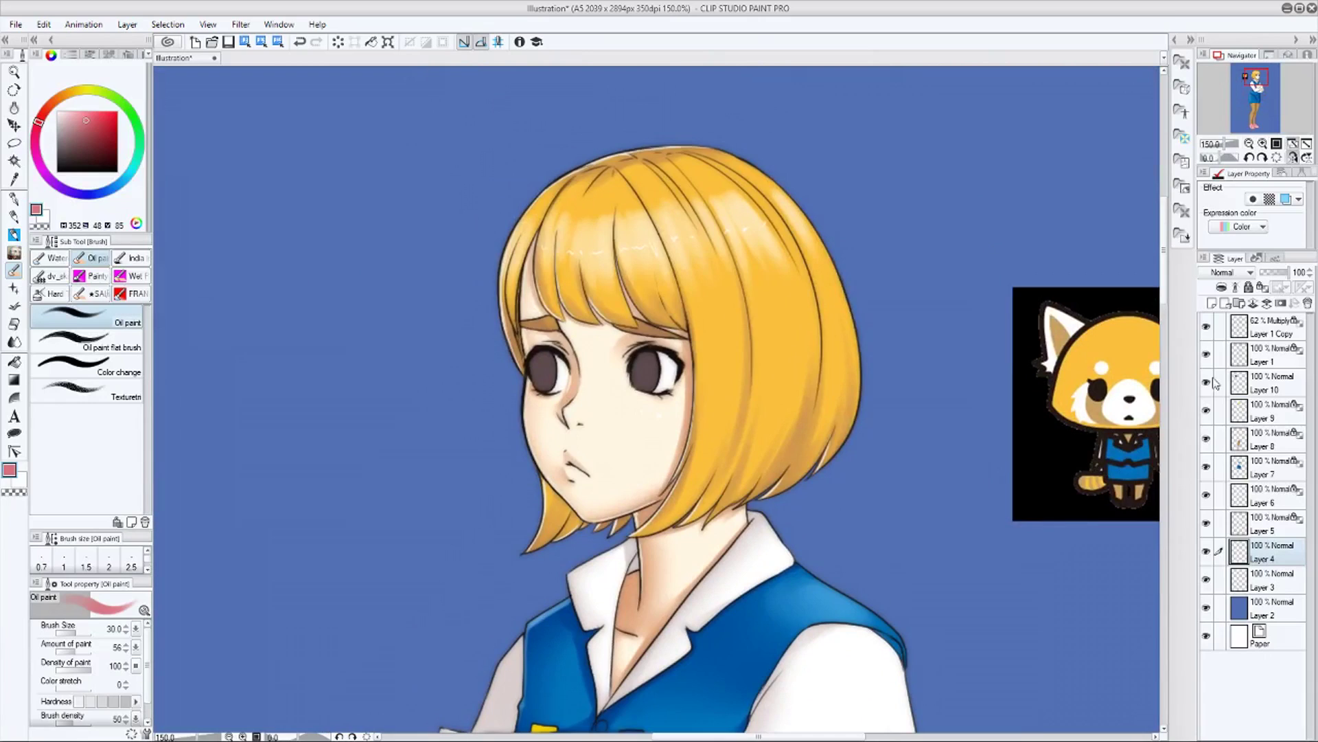
left_click(1207, 354)
left_click(1206, 354)
left_click(1207, 382)
left_click(1293, 157)
Draw near-black pupils and upper iris shadows in both eyes with the size 7 Turnip pen, locking Layer 4's transparent pixels
left_click_drag(874, 326, 897, 348)
left_click(701, 388, "alt")
key("p")
scroll(807, 368, "up", 3)
left_click_drag(471, 421, 485, 447)
left_click_drag(744, 419, 743, 443)
left_click_drag(445, 421, 481, 397)
left_click(1263, 288)
mouse_move(716, 412)
left_mouse_down()
mouse_move(764, 401)
mouse_move(779, 417)
left_mouse_up()
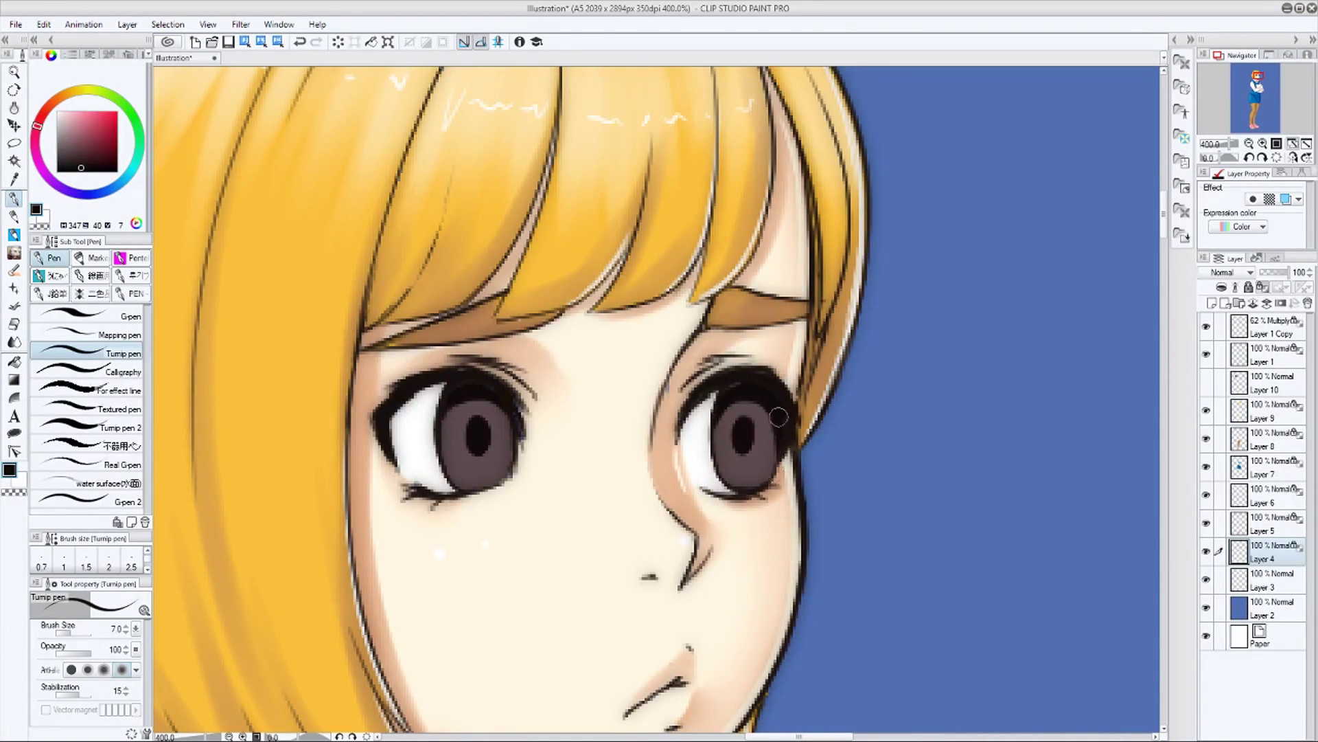
Blend the dark pupils into both irises with Blur at size 25
left_click(15, 342)
key("[")
key("[")
left_click_drag(478, 432, 468, 431)
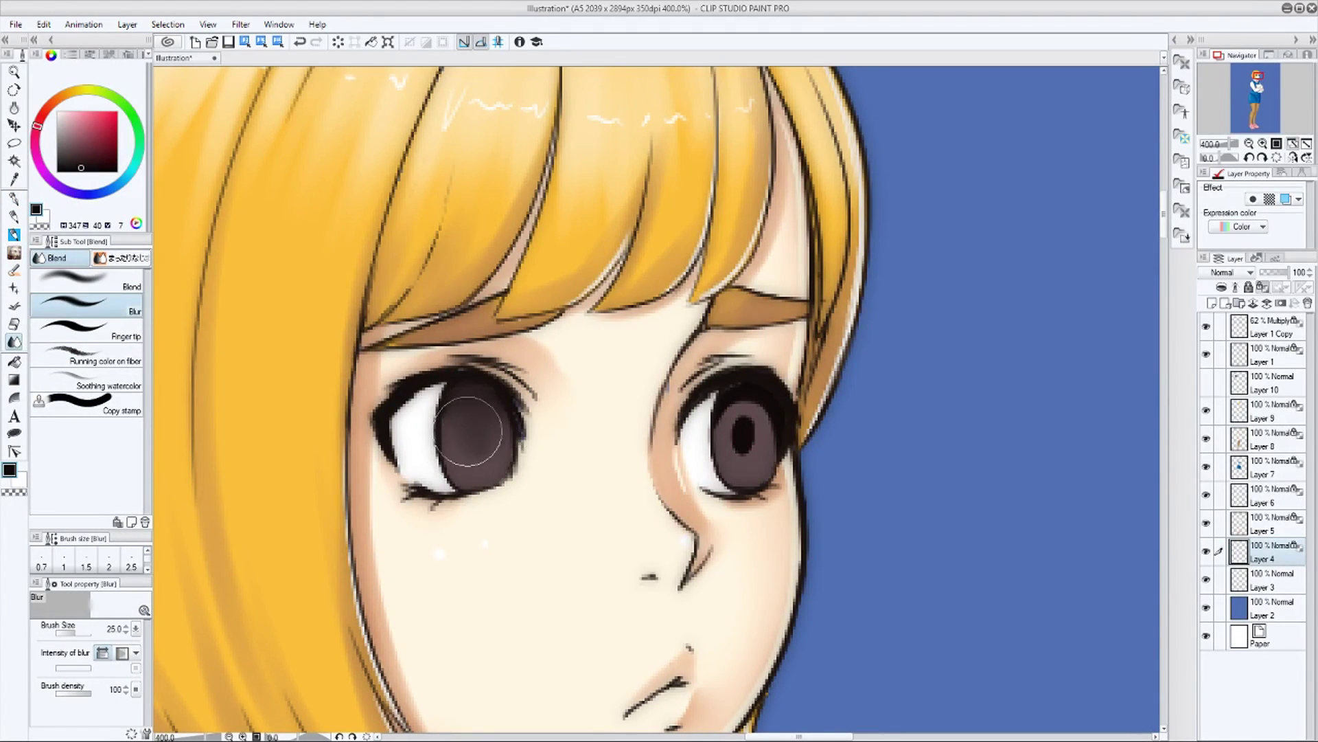
left_click_drag(732, 443, 737, 427)
Redraw the near-black pupils and the dark shadow across the top of both irises with the Turnip pen, undoing stray strokes
key("p")
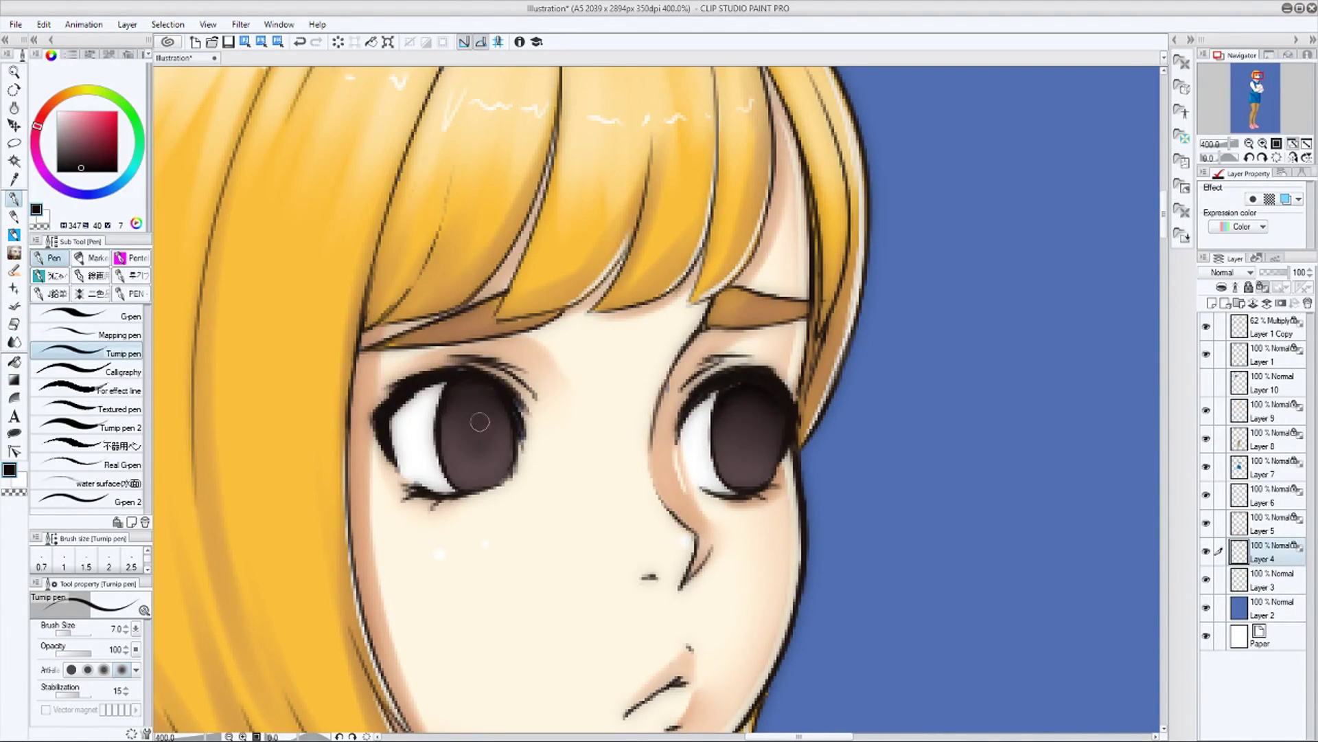
left_click_drag(478, 445, 483, 445)
mouse_move(442, 410)
left_mouse_down()
mouse_move(510, 426)
mouse_move(476, 389)
mouse_move(482, 450)
mouse_move(482, 420)
left_mouse_up()
key("ctrl+z")
key("ctrl+z")
mouse_move(451, 406)
left_mouse_down()
mouse_move(506, 415)
mouse_move(475, 393)
left_mouse_up()
mouse_move(744, 423)
left_mouse_down()
mouse_move(745, 452)
mouse_move(780, 415)
mouse_move(731, 420)
left_mouse_up()
key("ctrl+z")
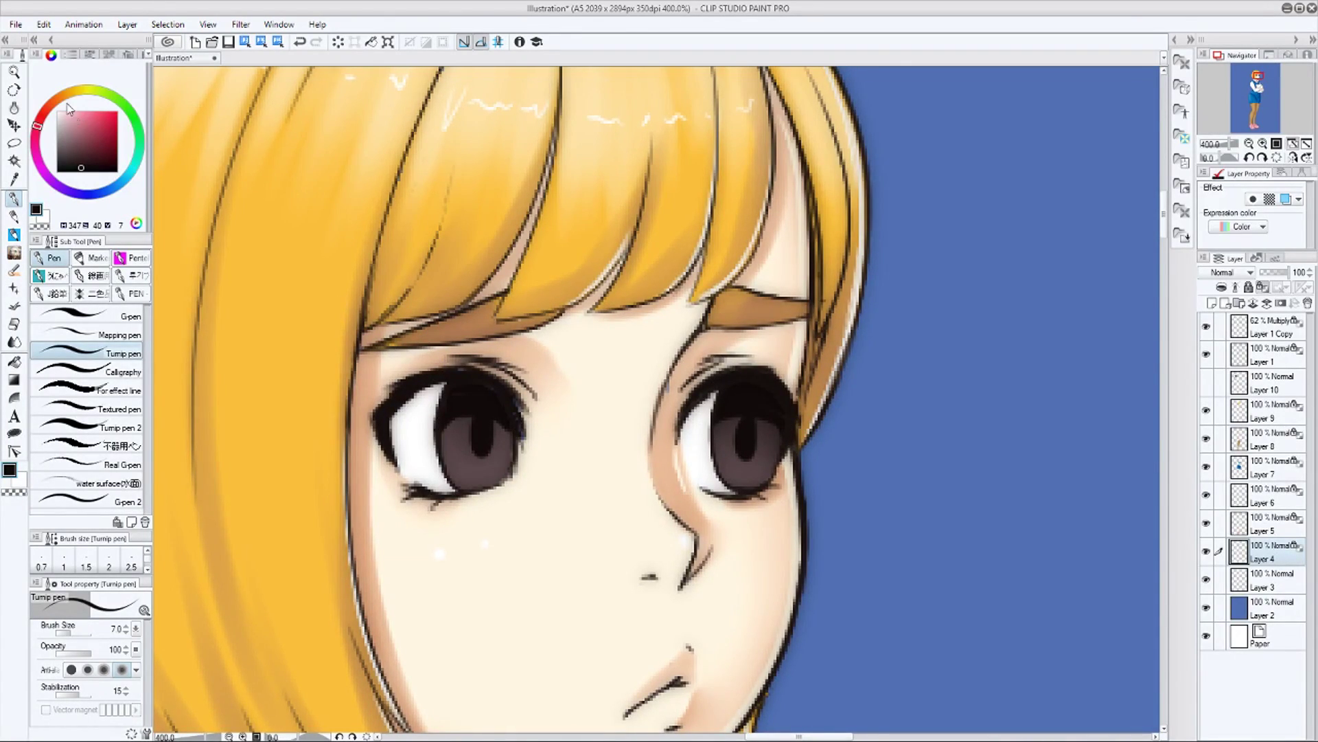
Add light brown reflections (hue 26, saturation 34, value 79) to both lower irises and dark lines around the pupils
left_click(58, 98)
left_click(79, 121)
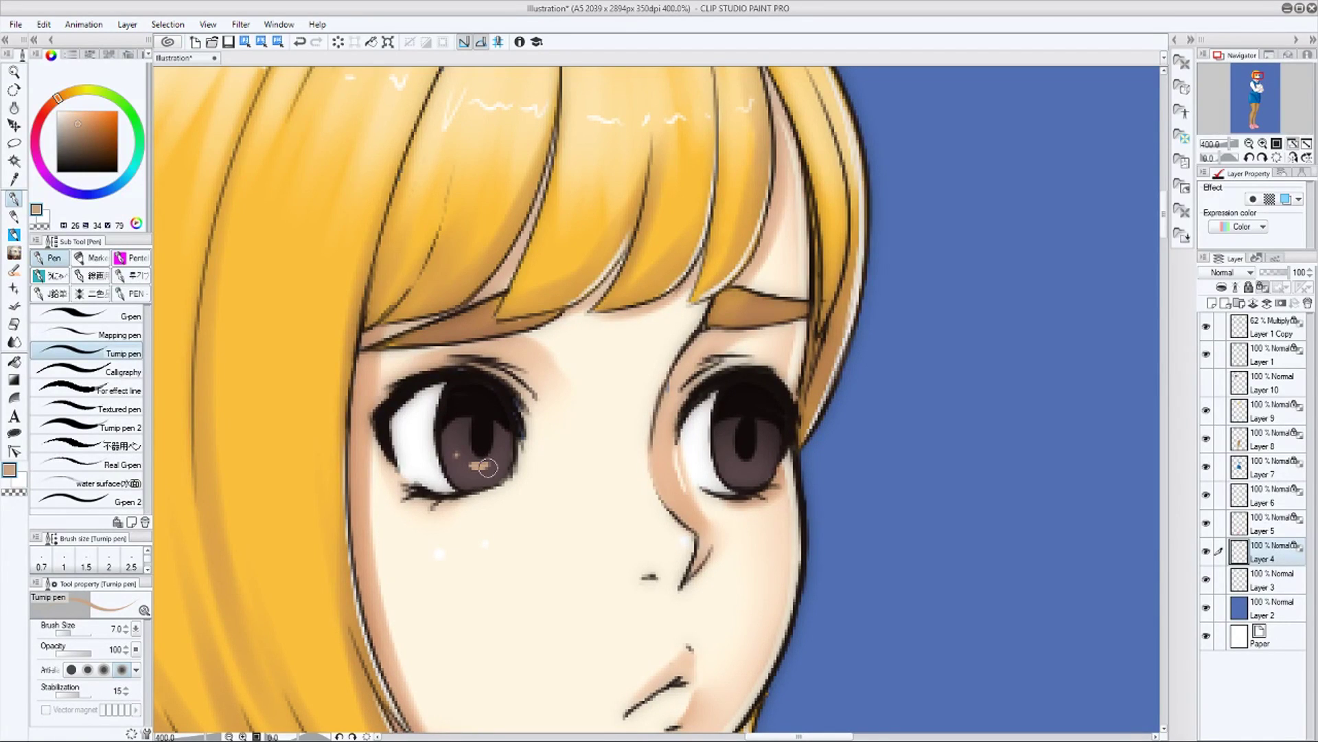
left_click(745, 436, "alt")
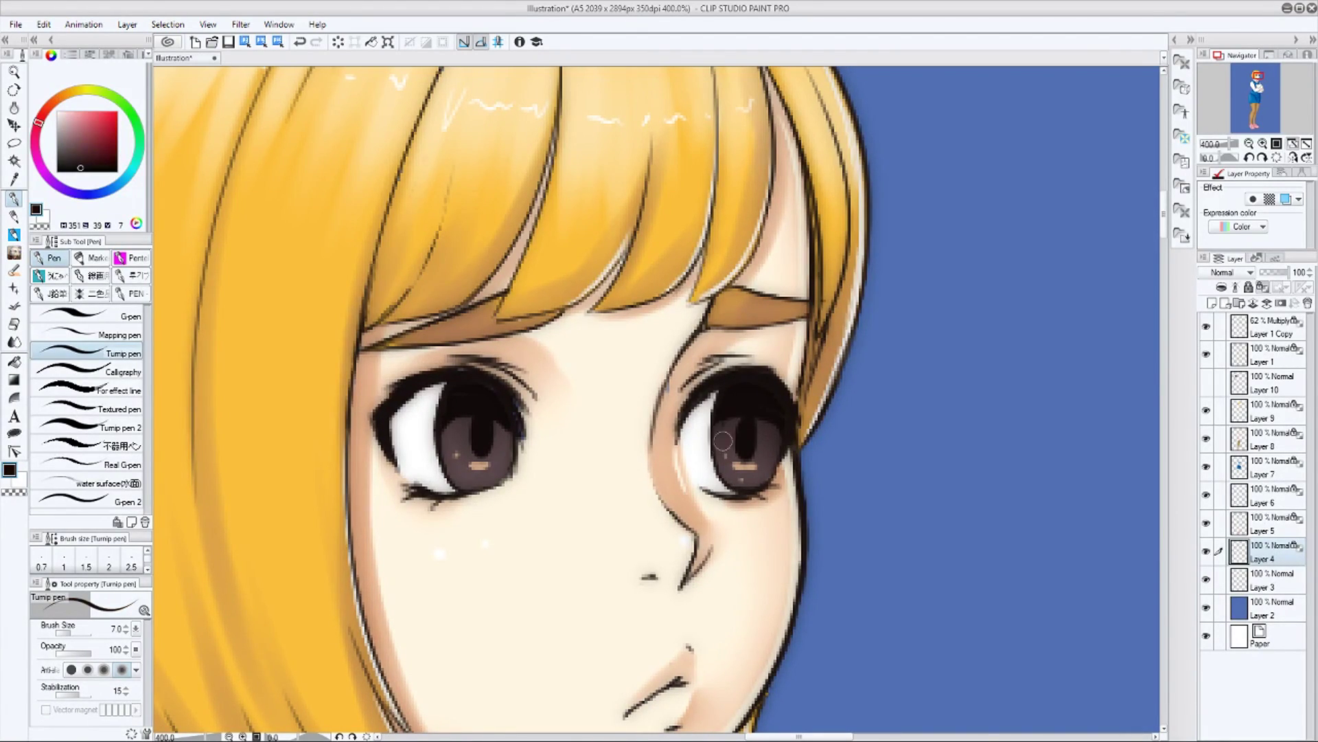
left_click(479, 463, "alt")
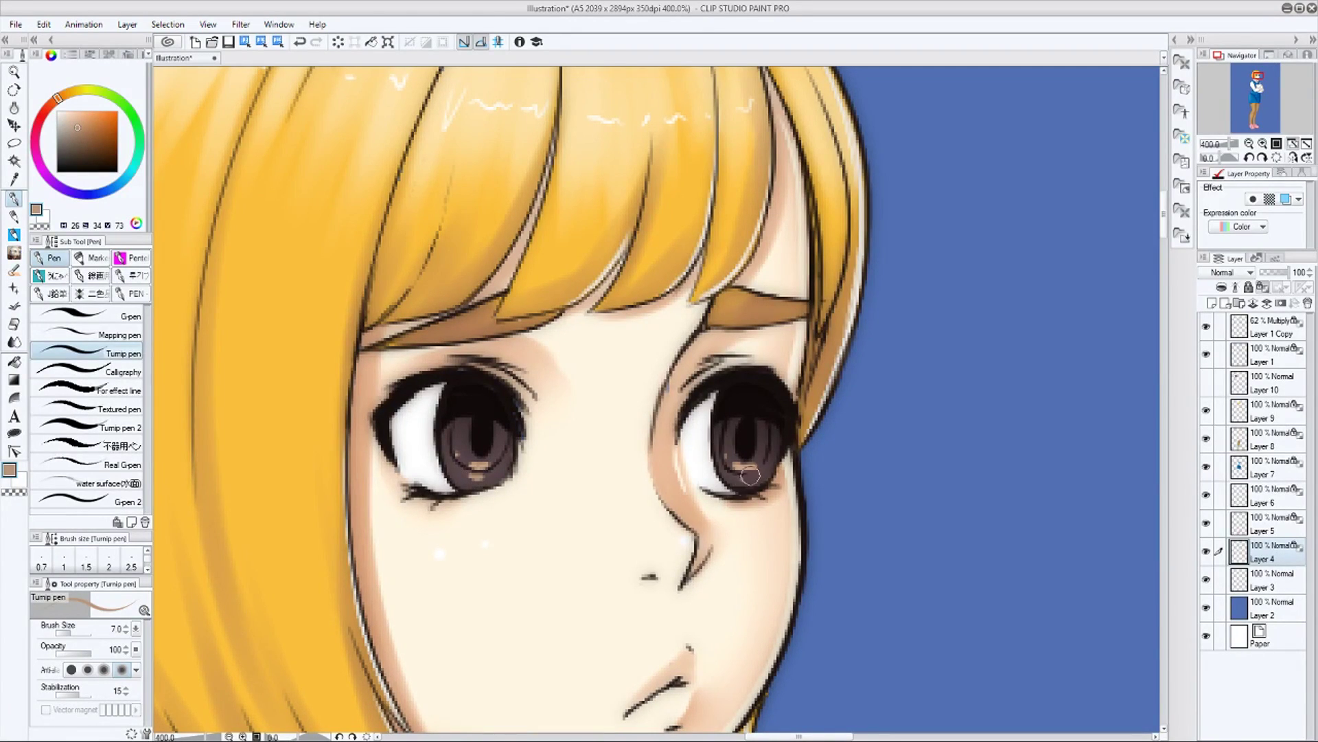
Dot white catchlights on both eyes on a new top layer, and paint a grey shadow on the near eye's white on Layer 3
left_click(378, 664, "alt")
left_click(441, 407)
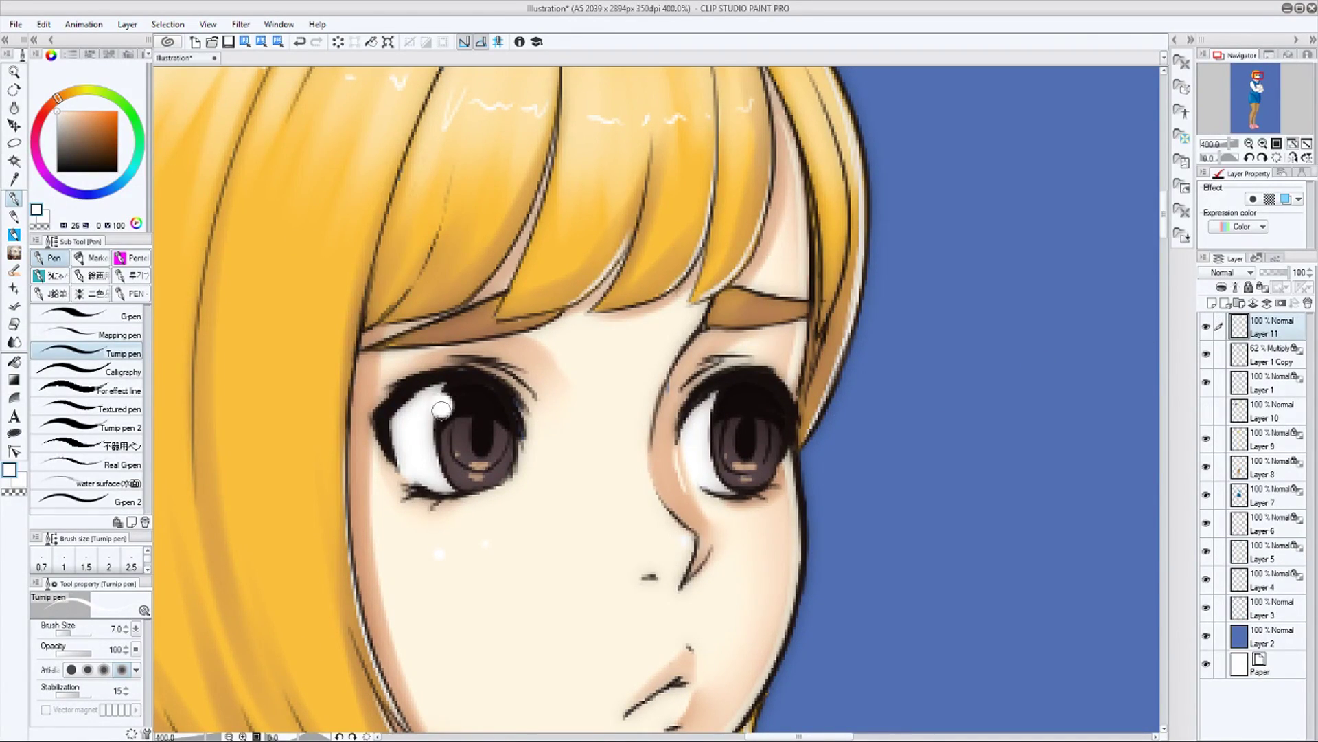
left_click(505, 464)
left_click(475, 408)
left_click(713, 419)
left_click(737, 426)
left_click(768, 470)
left_click(1271, 608)
left_click_drag(431, 405, 394, 429)
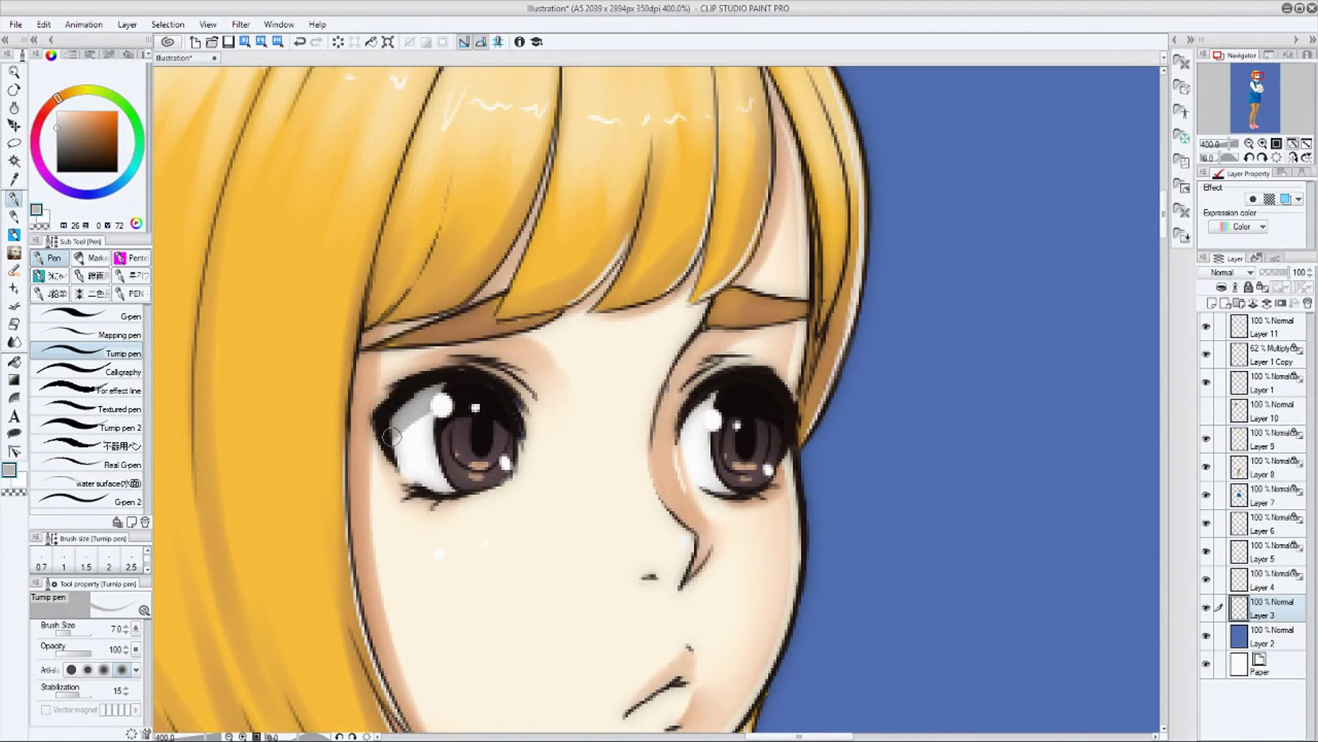
Handwrite the artist's signature and year in a dark colour beside the clogs
left_click(1276, 143)
left_click_drag(1261, 84, 1258, 120)
left_click(1249, 143)
key("x")
left_click_drag(768, 644, 785, 695)
left_click_drag(791, 690, 812, 687)
left_click_drag(832, 651, 842, 647)
left_click_drag(850, 642, 851, 684)
left_click_drag(867, 646, 866, 648)
Lower the opacity of the background colour on Layer 2 to 93%
left_click(1249, 143)
left_click_drag(1253, 109, 1250, 101)
left_click(1270, 636)
mouse_move(1289, 272)
left_mouse_down()
mouse_move(1269, 273)
mouse_move(1291, 273)
left_mouse_up()
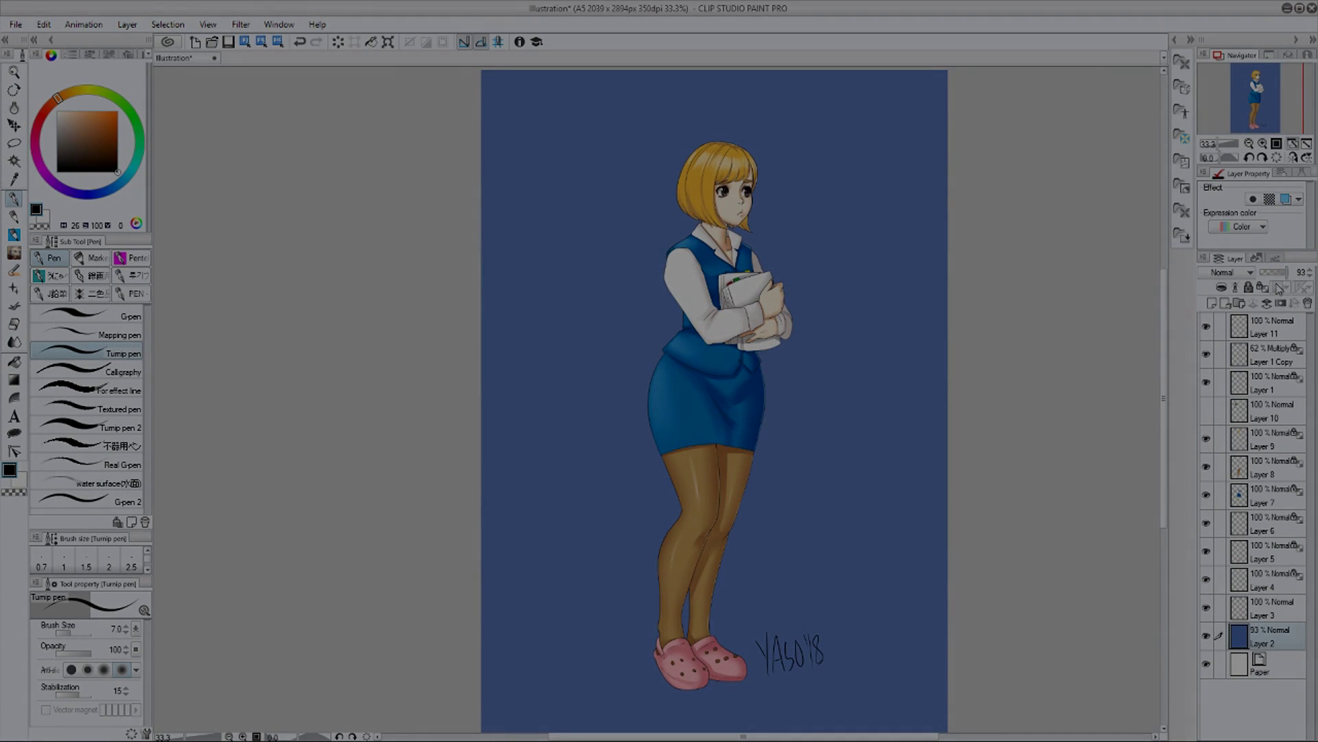
Fill the background on Layer 2 with light pink (hue 312, saturation 15, value 100), referring only to the editing layer
left_click(14, 362)
key("ctrl+0")
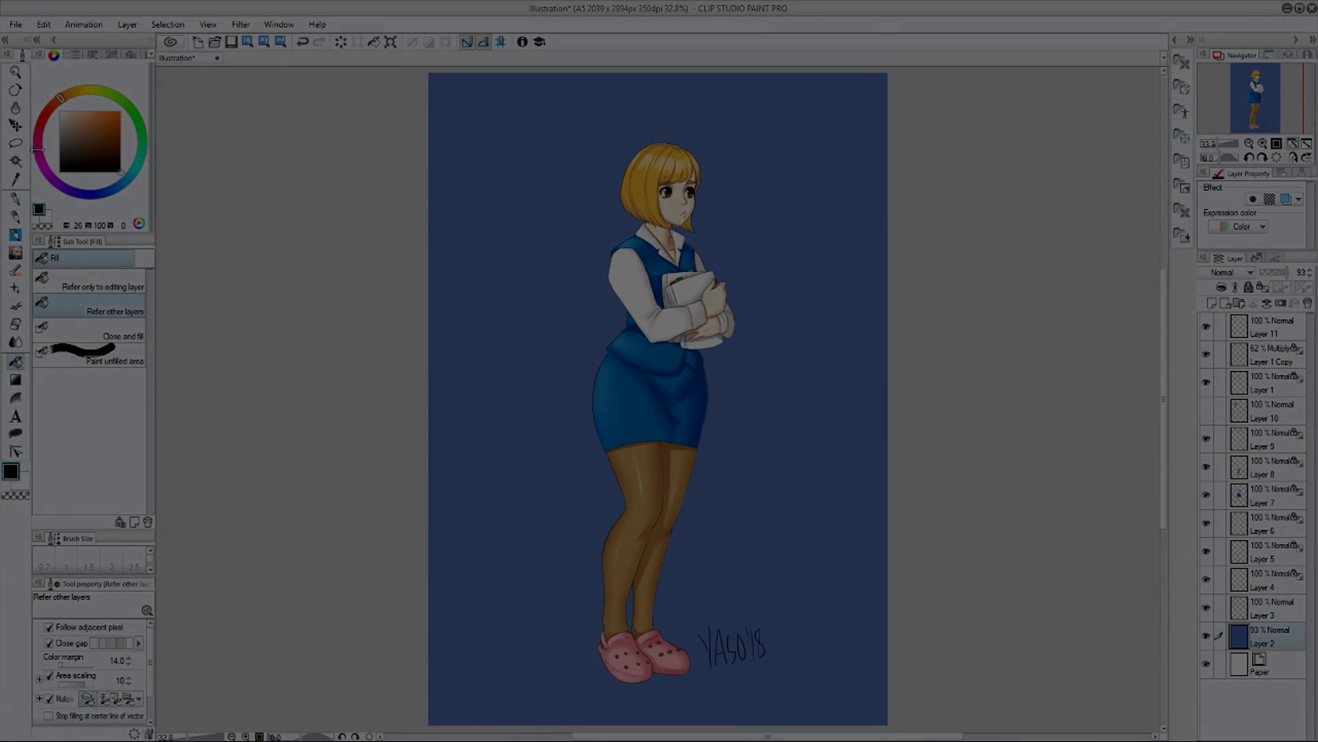
left_click_drag(29, 158, 36, 159)
left_click(45, 159)
left_click(74, 110)
left_click(466, 467)
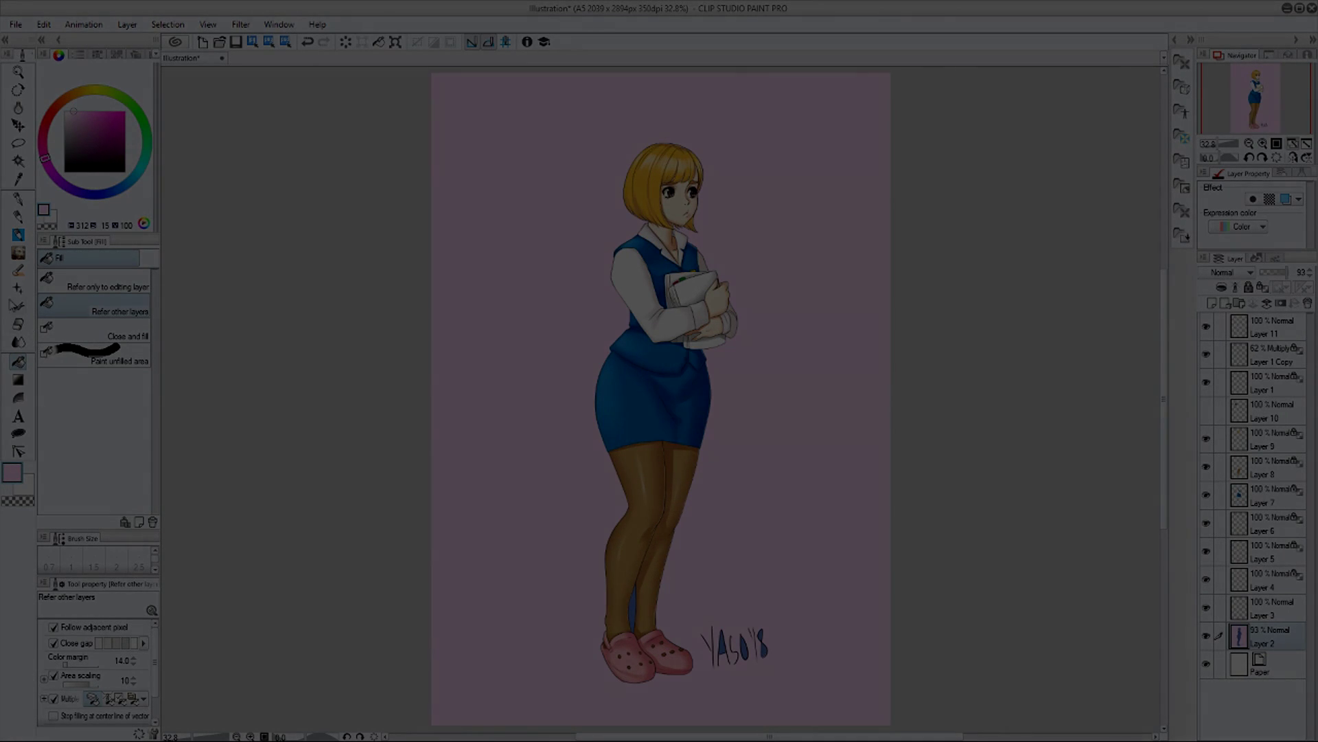
left_click(96, 282)
key("ctrl+z")
left_click(842, 555)
Try a deeper magenta background with hue 312 and saturation 50, and recolour the background orange
left_click(108, 118)
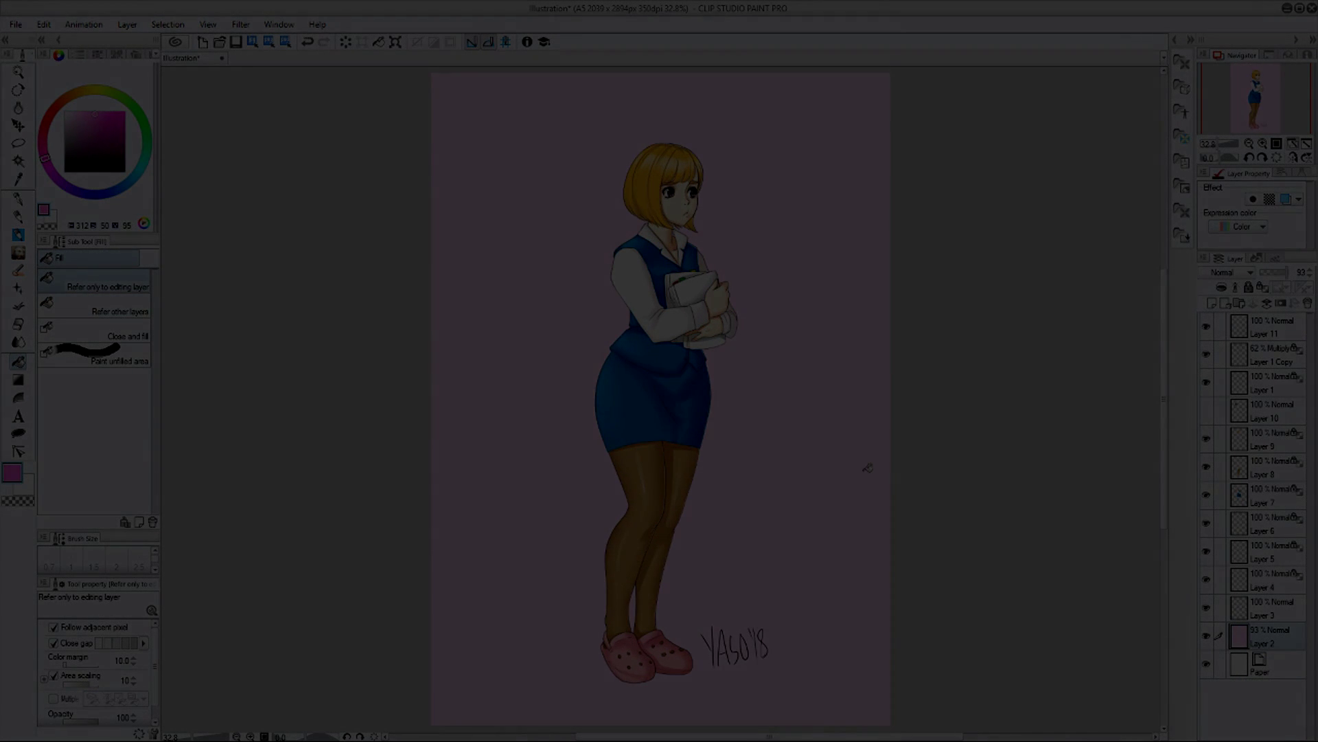
left_click(867, 468)
left_click(73, 94)
left_click(95, 114)
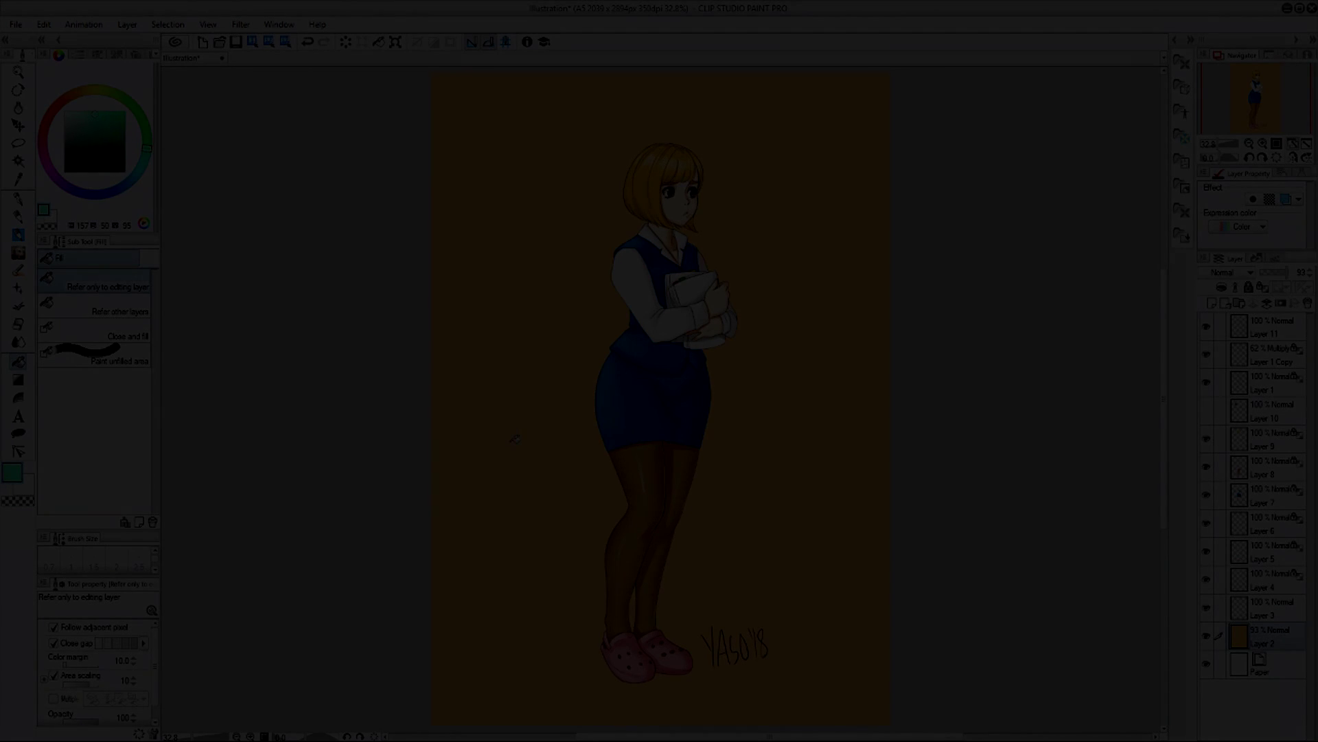